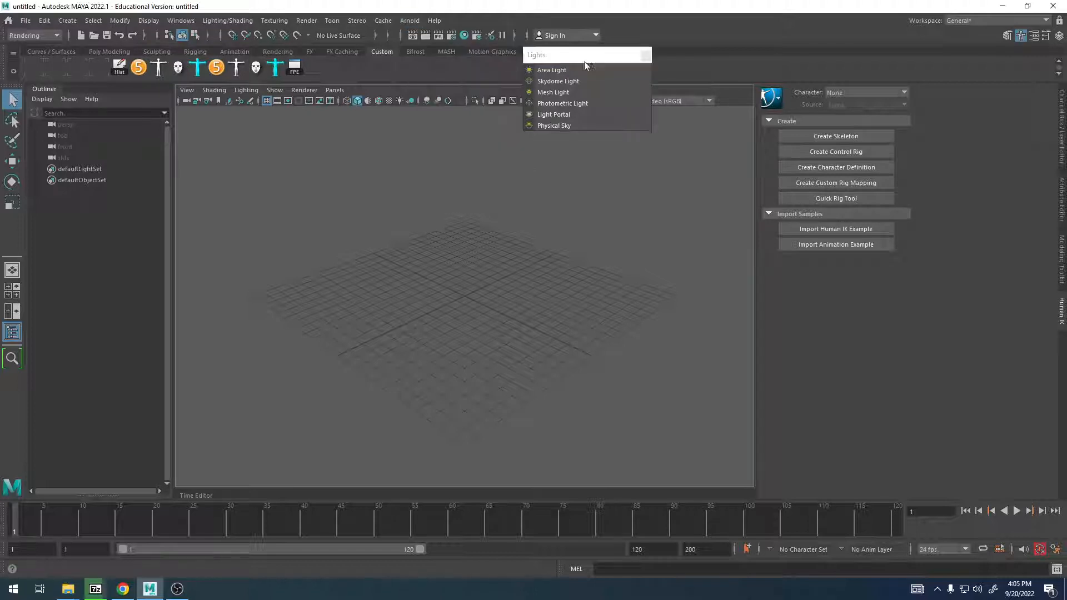
# Compare the standard Maya light types with the Arnold light types in floating lists, then close the standard list
pyautogui.moveTo(564, 51); pyautogui.dragTo(550, 130)
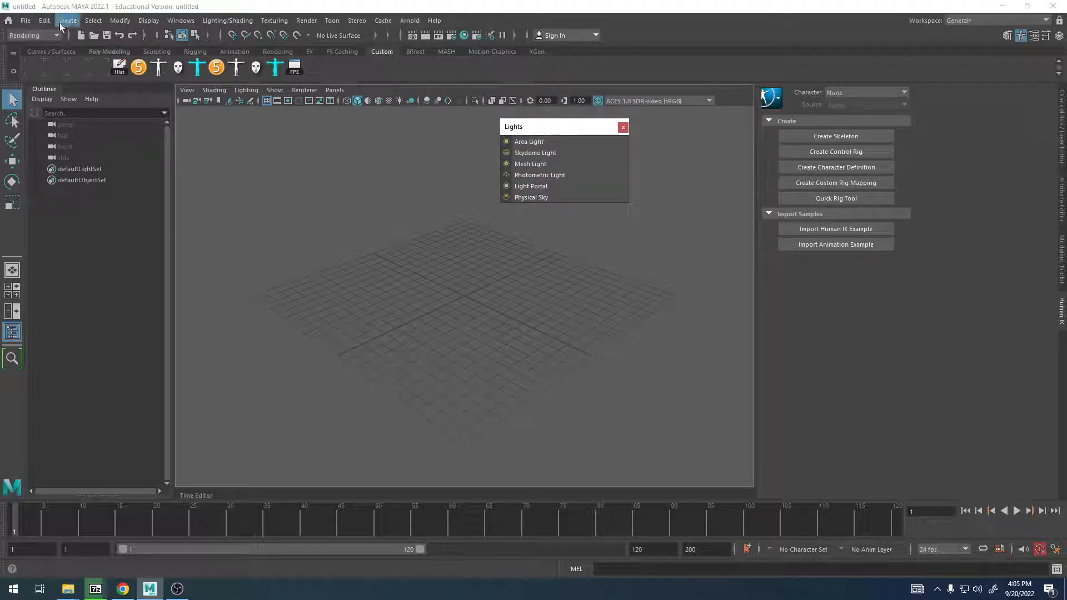
pyautogui.click(67, 21)
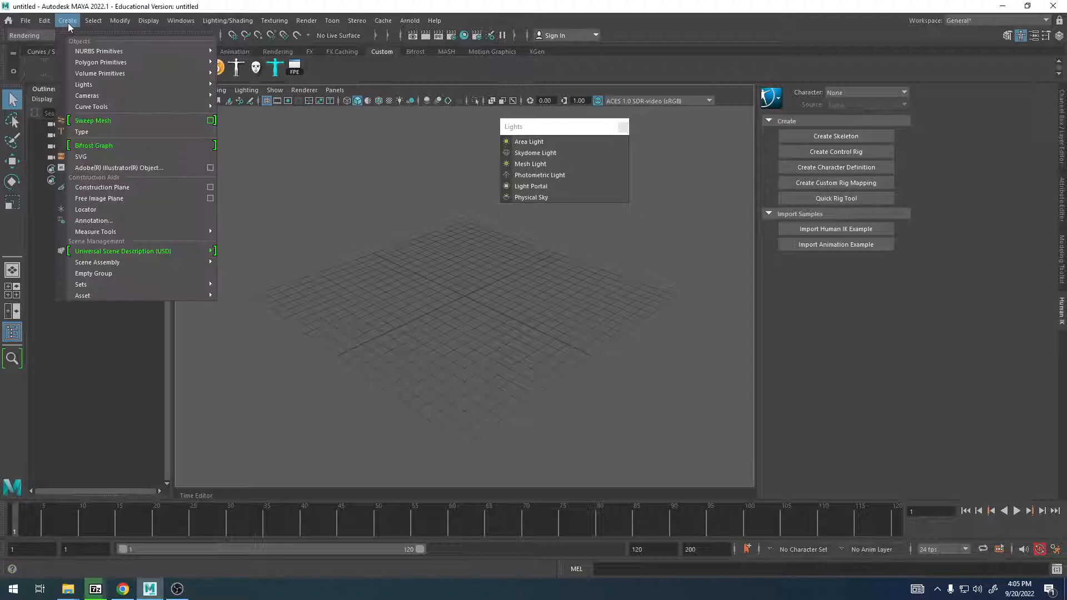
pyautogui.moveTo(73, 87)
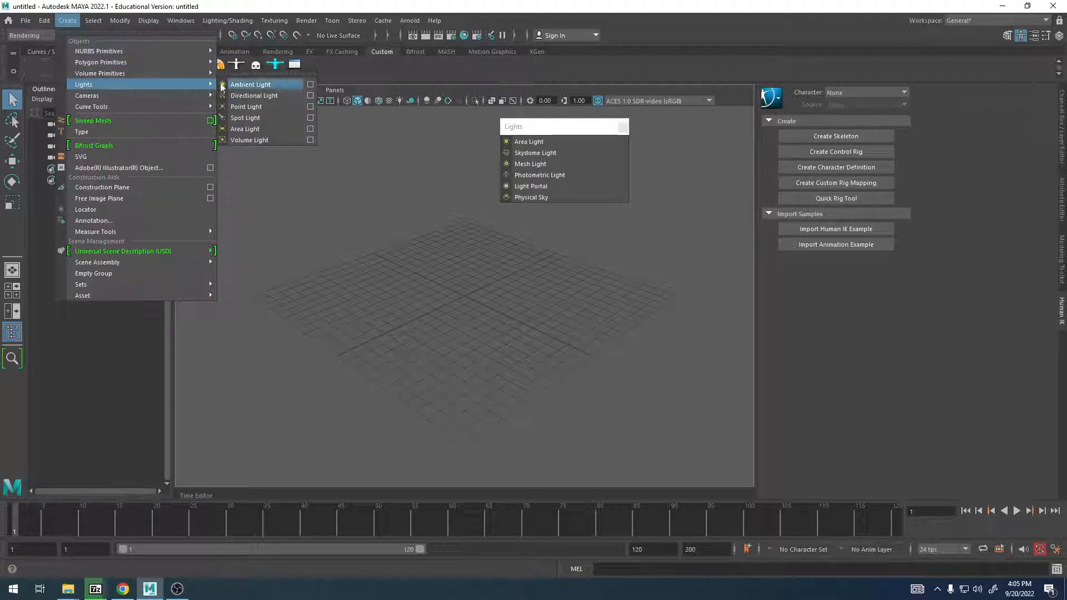
pyautogui.click(246, 76)
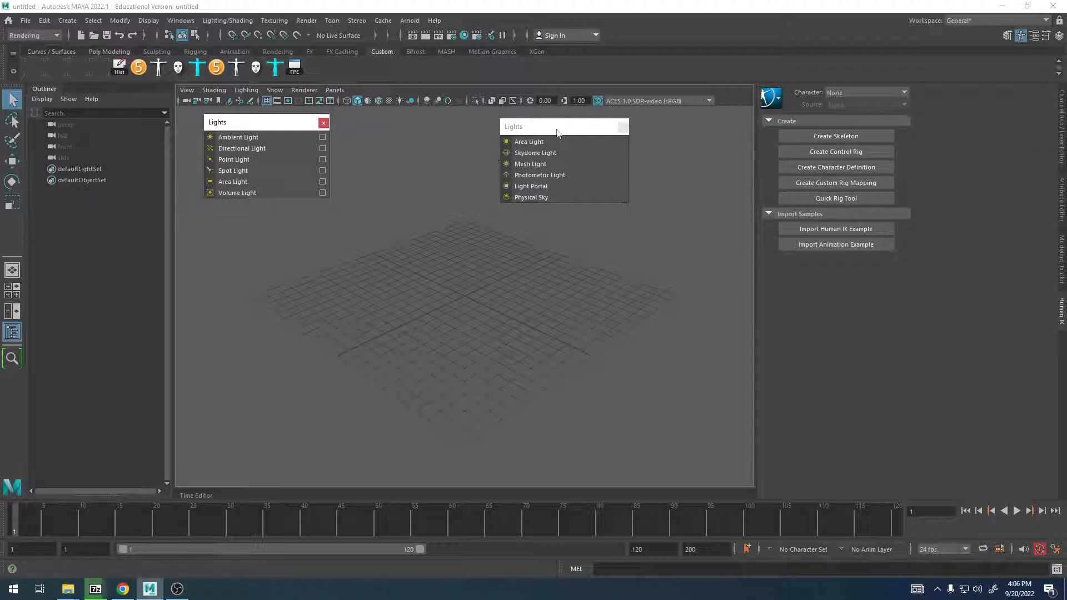
pyautogui.moveTo(557, 132); pyautogui.dragTo(583, 140)
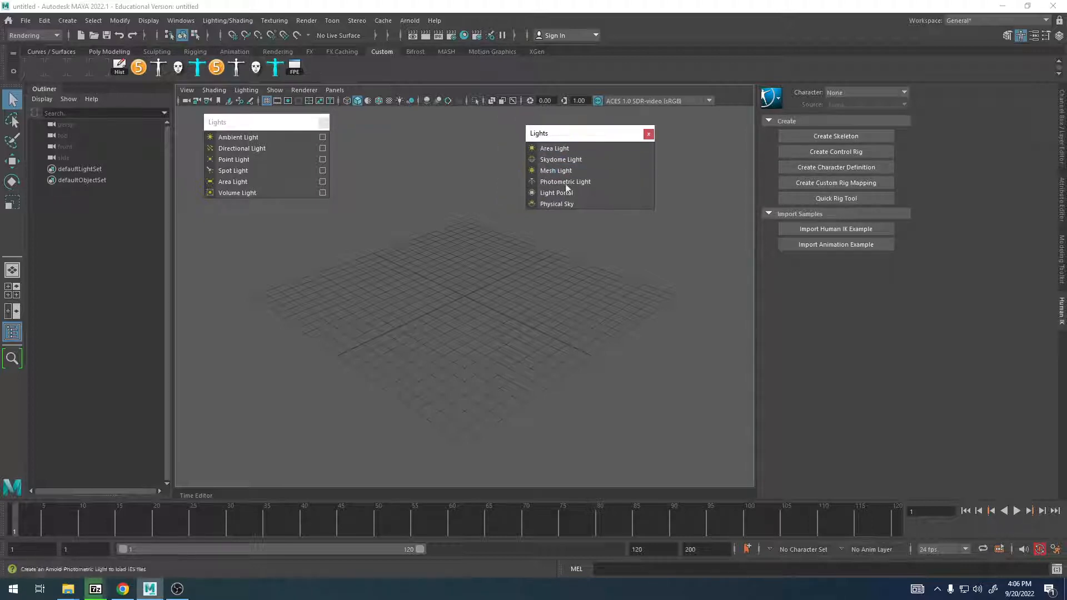
pyautogui.moveTo(242, 125); pyautogui.dragTo(270, 124)
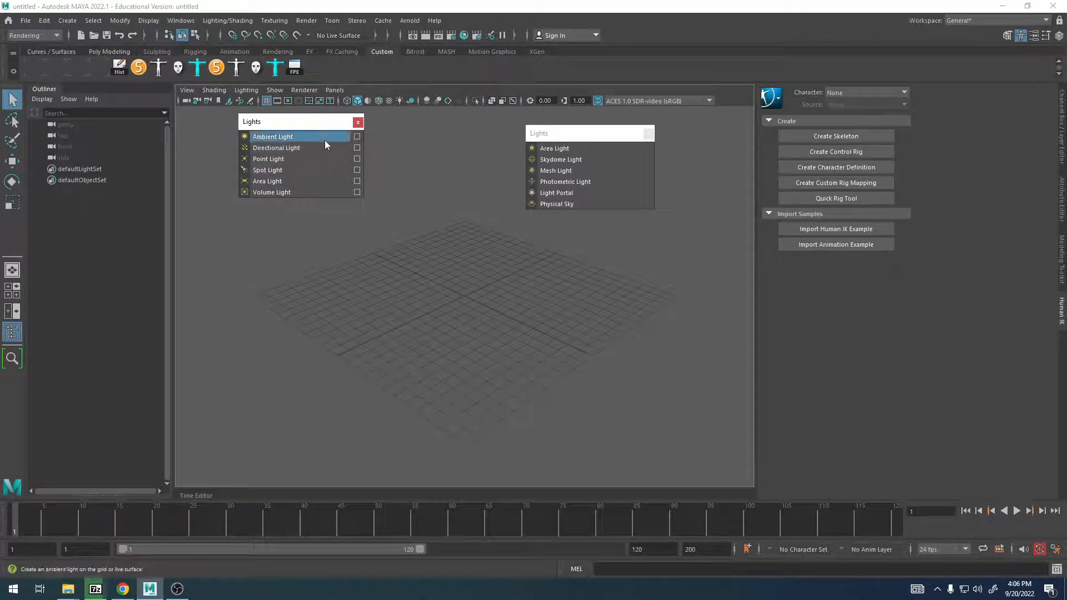
pyautogui.click(357, 122)
# Float the Arnold Lights list and place it in the viewport's upper-left corner
pyautogui.moveTo(596, 133); pyautogui.dragTo(259, 116)
pyautogui.click(409, 21)
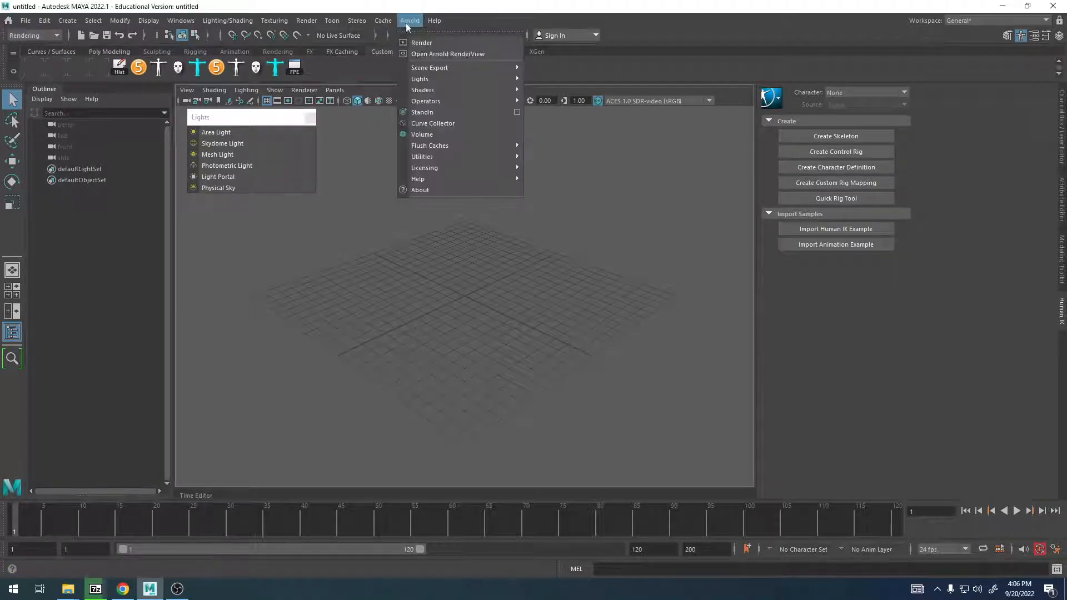
pyautogui.moveTo(473, 79)
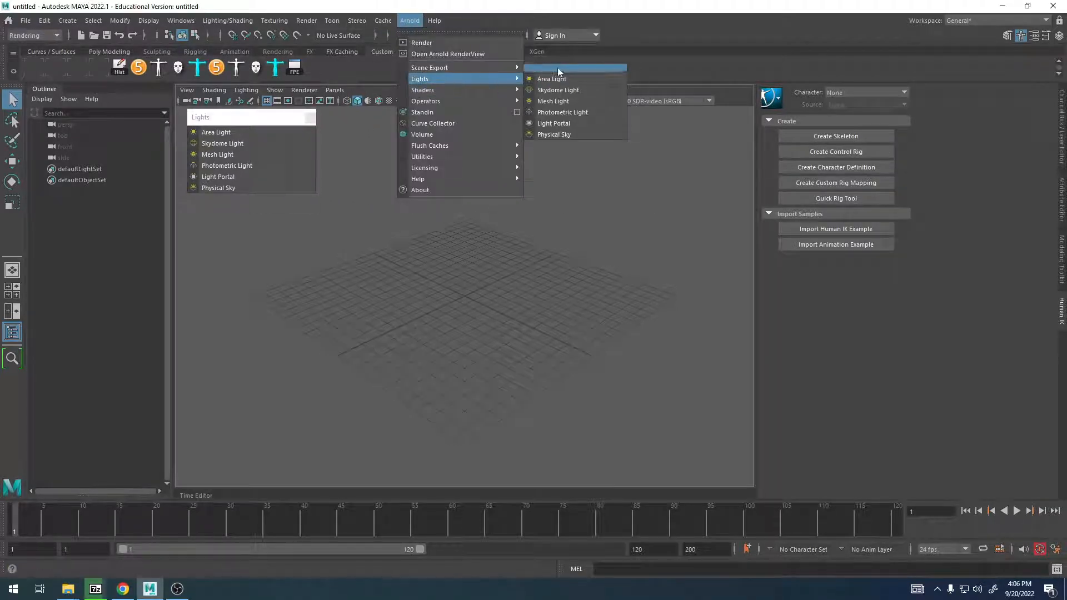
pyautogui.click(557, 68)
pyautogui.moveTo(590, 60); pyautogui.dragTo(247, 125)
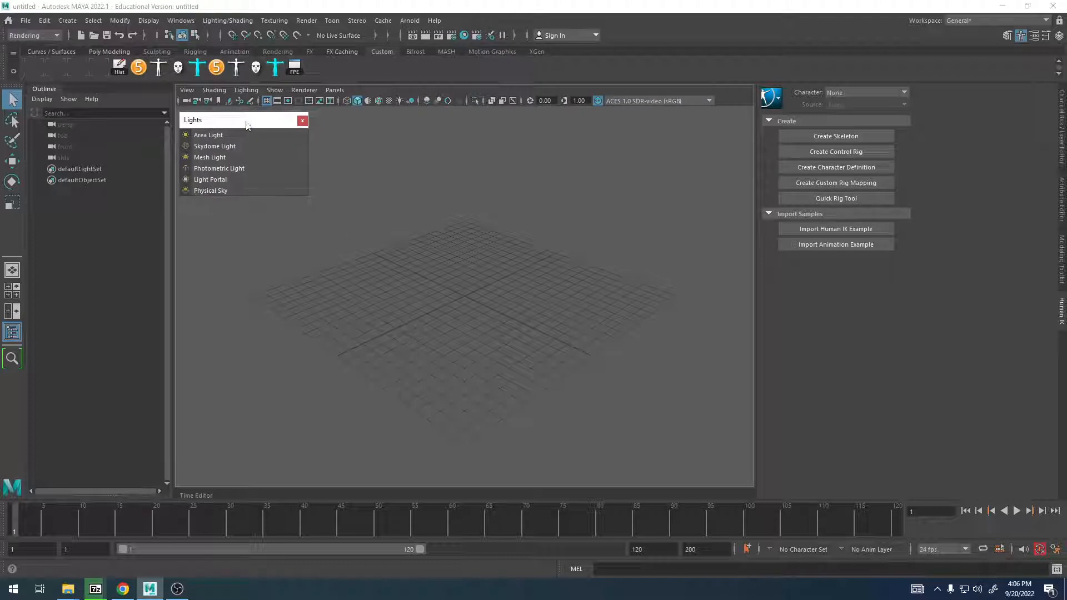
# Create an Arnold area light and raise it to about 1.68 in Y and 0.40 in Z
pyautogui.click(227, 136)
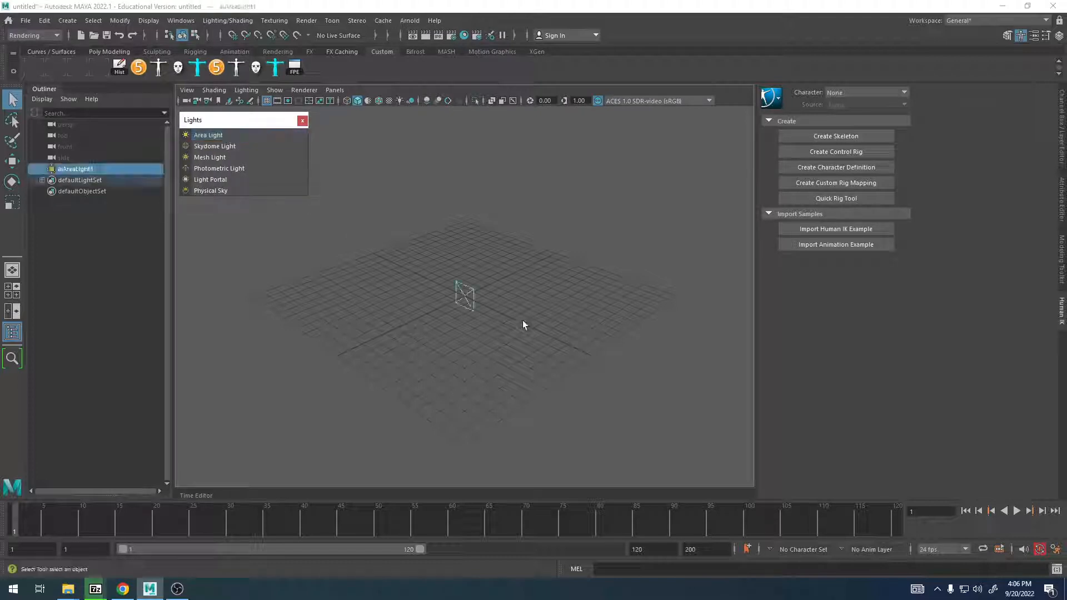
pyautogui.keyDown('alt'); pyautogui.moveTo(477, 315); pyautogui.dragTo(919, 345, button='right'); pyautogui.keyUp('alt')
pyautogui.keyDown('alt'); pyautogui.moveTo(547, 325); pyautogui.dragTo(408, 312); pyautogui.keyUp('alt')
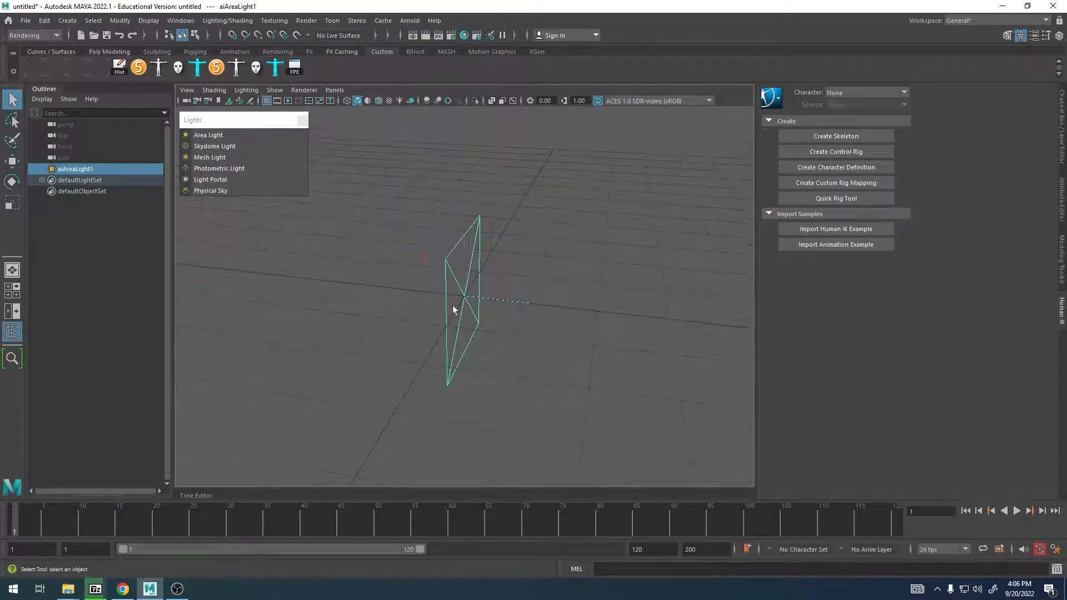
pyautogui.press('w')
pyautogui.keyDown('alt'); pyautogui.moveTo(533, 300); pyautogui.dragTo(491, 297); pyautogui.keyUp('alt')
pyautogui.moveTo(430, 257); pyautogui.dragTo(403, 149)
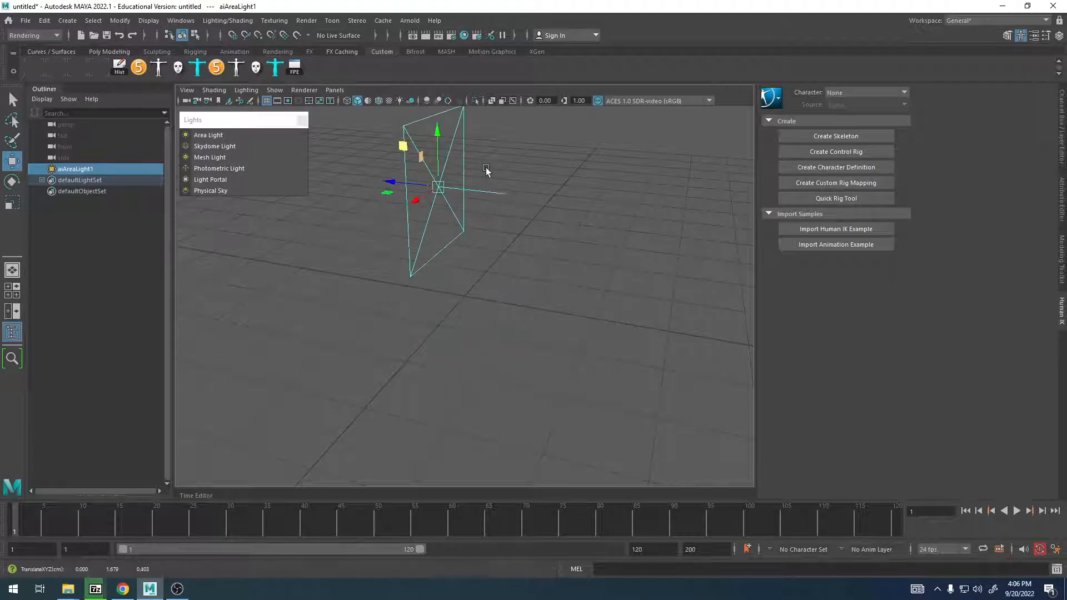
pyautogui.keyDown('alt'); pyautogui.moveTo(521, 170); pyautogui.dragTo(513, 261, button='middle'); pyautogui.keyUp('alt')
# Display the area light's attributes and change its light shape to disk
pyautogui.click(1061, 191)
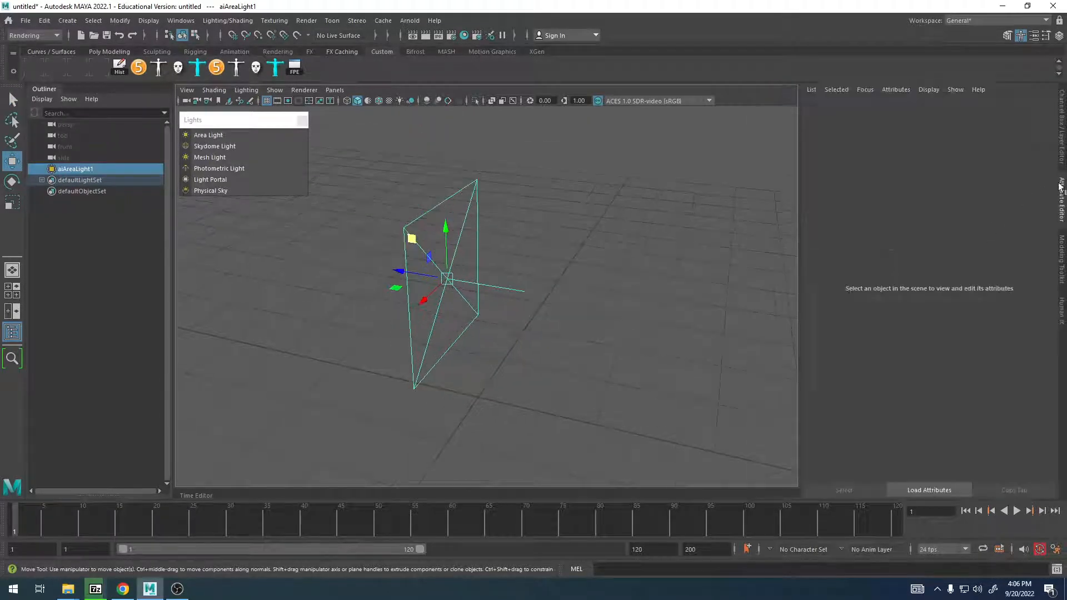
pyautogui.click(914, 304)
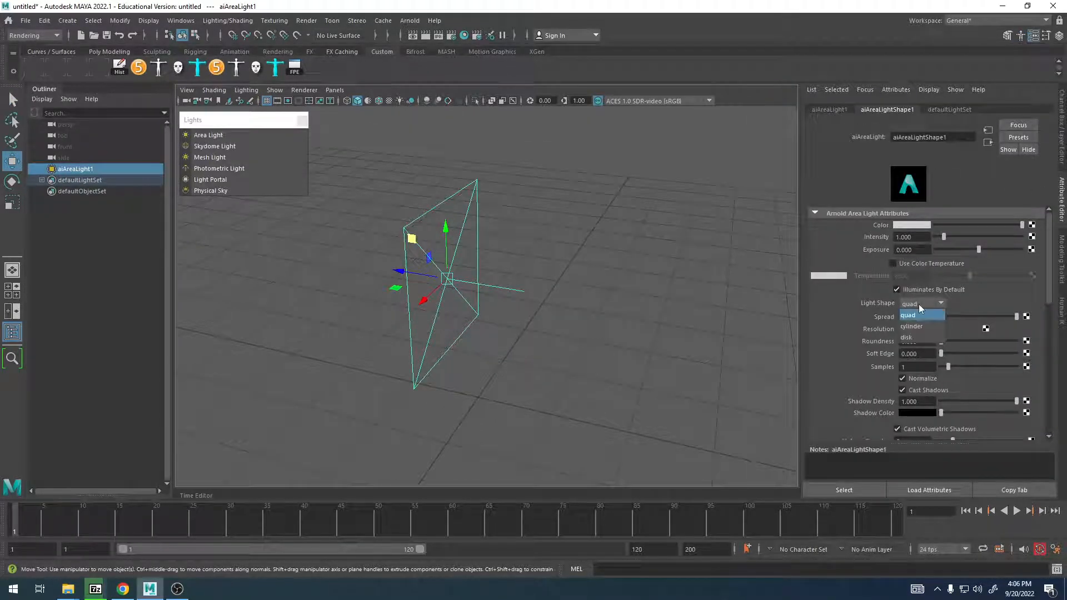
pyautogui.click(914, 338)
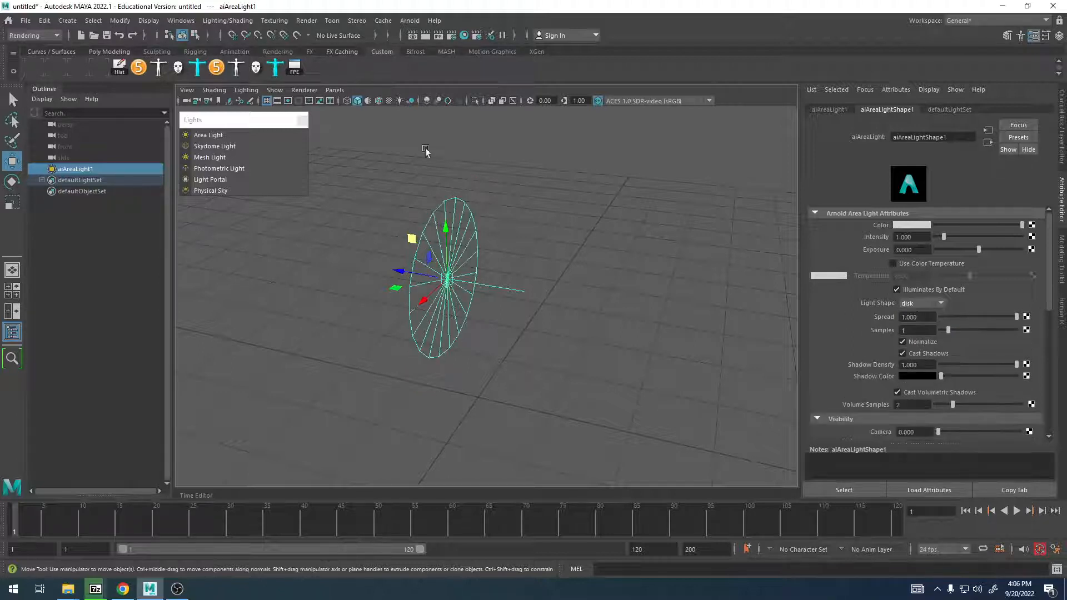
pyautogui.keyDown('alt'); pyautogui.moveTo(586, 295); pyautogui.dragTo(375, 315); pyautogui.keyUp('alt')
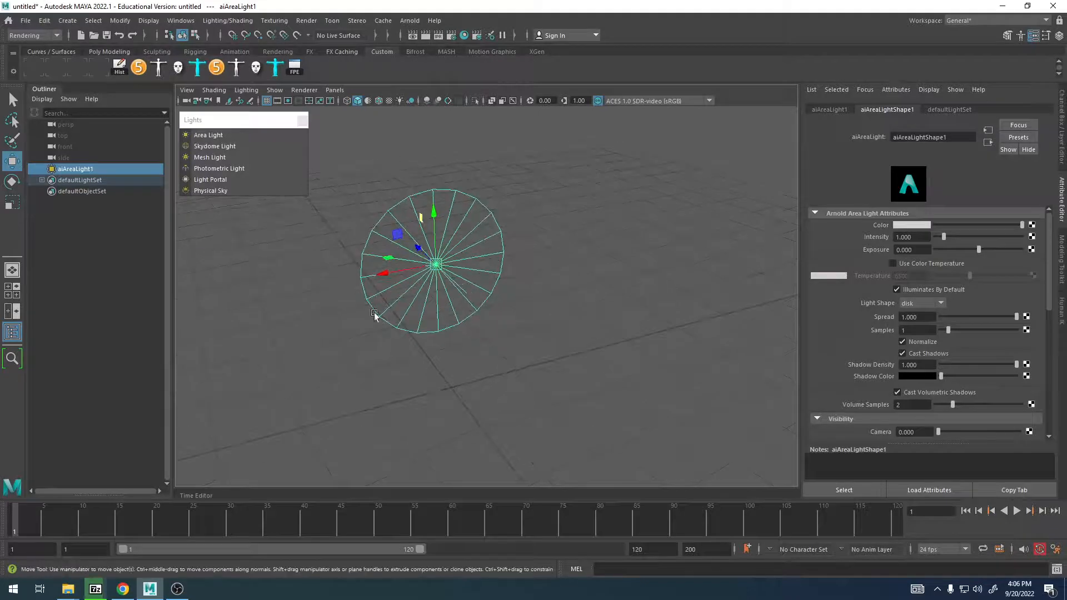
pyautogui.keyDown('alt'); pyautogui.moveTo(548, 269); pyautogui.dragTo(452, 267, button='right'); pyautogui.keyUp('alt')
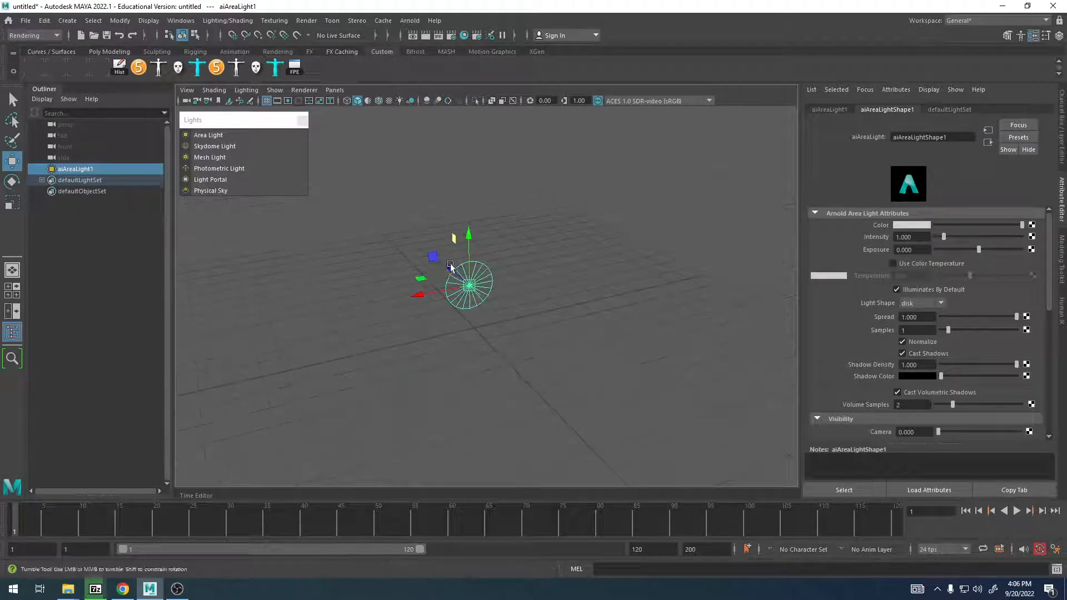
pyautogui.keyDown('alt'); pyautogui.moveTo(452, 266); pyautogui.dragTo(373, 201); pyautogui.keyUp('alt')
pyautogui.keyDown('alt'); pyautogui.moveTo(425, 207); pyautogui.dragTo(484, 226, button='middle'); pyautogui.keyUp('alt')
pyautogui.keyDown('alt'); pyautogui.moveTo(485, 226); pyautogui.dragTo(576, 229, button='right'); pyautogui.keyUp('alt')
pyautogui.keyDown('alt'); pyautogui.moveTo(576, 230); pyautogui.dragTo(544, 232); pyautogui.keyUp('alt')
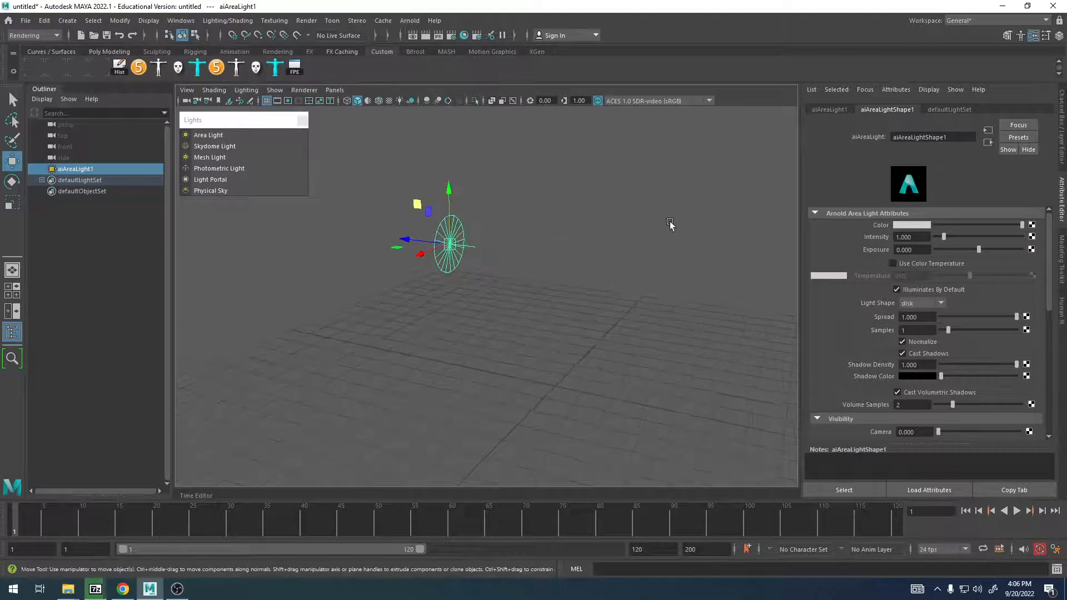
# Switch the area light's shape to quad and undo that change
pyautogui.click(917, 304)
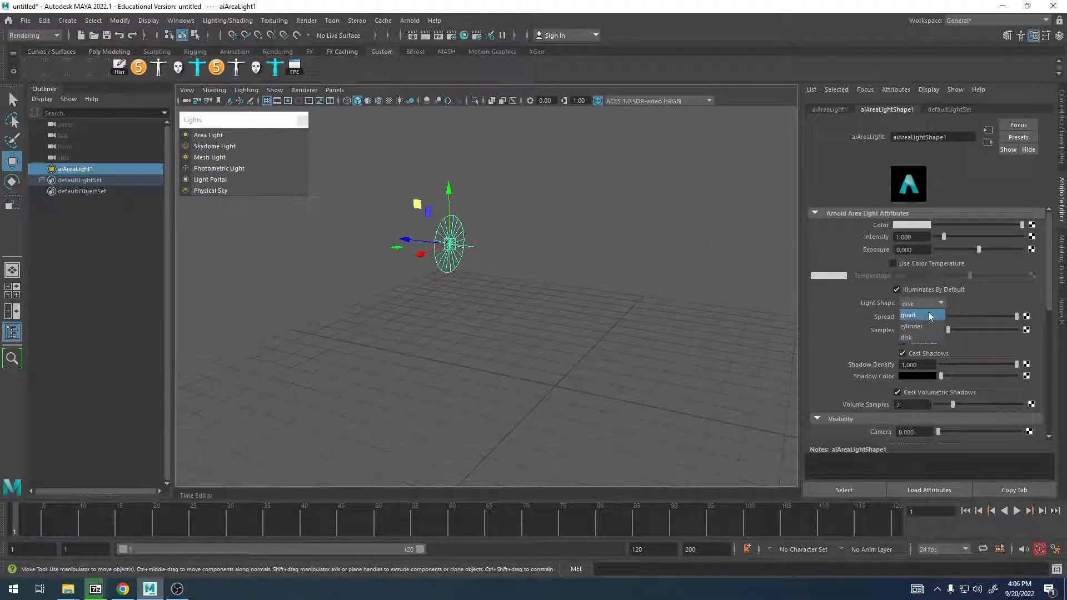
pyautogui.click(929, 314)
pyautogui.keyDown('alt'); pyautogui.moveTo(465, 251); pyautogui.dragTo(540, 257); pyautogui.keyUp('alt')
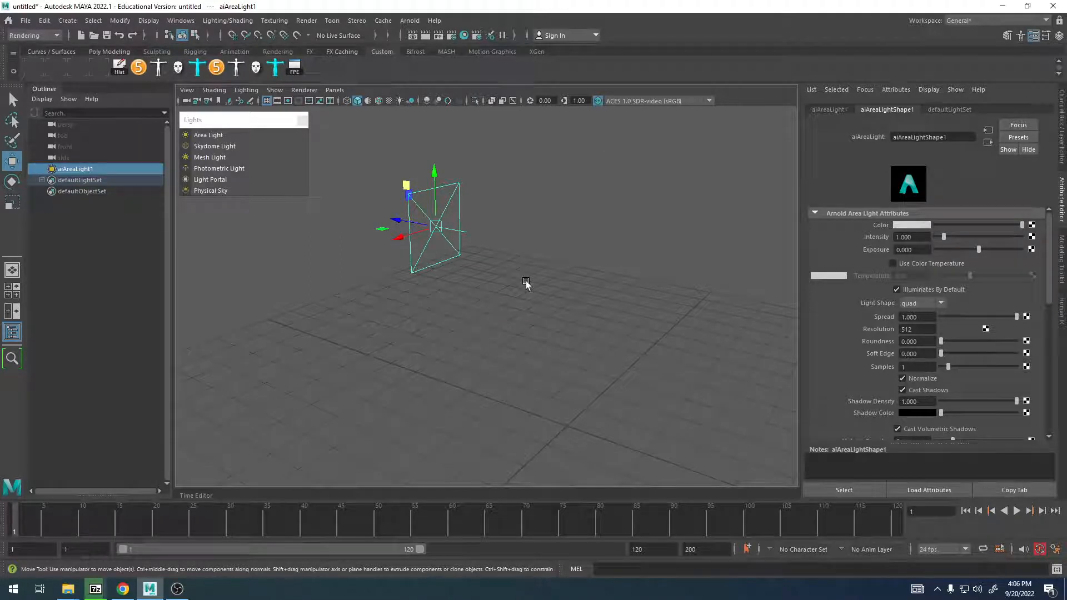
pyautogui.hotkey('ctrl', 'z')
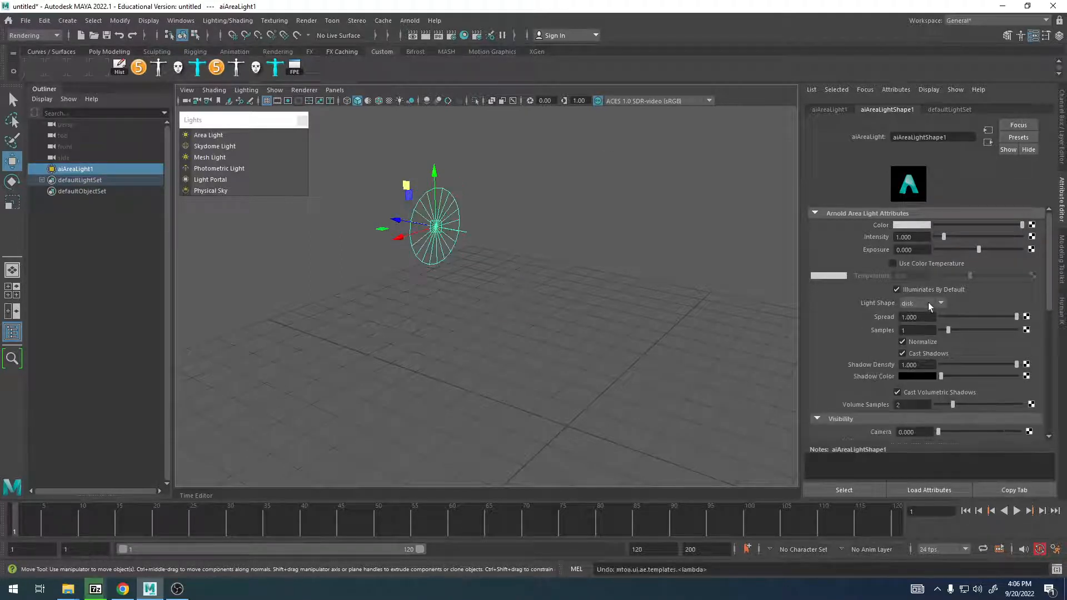
# Try the cylinder shape on the area light, then set its light shape to quad
pyautogui.click(923, 327)
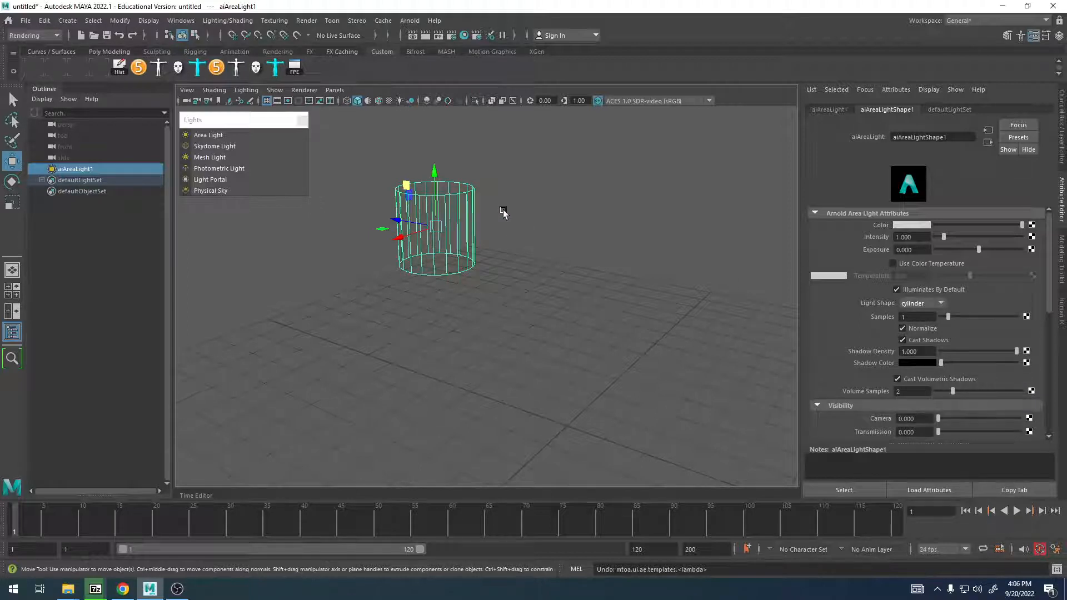
pyautogui.keyDown('alt'); pyautogui.moveTo(635, 246); pyautogui.dragTo(671, 262); pyautogui.keyUp('alt')
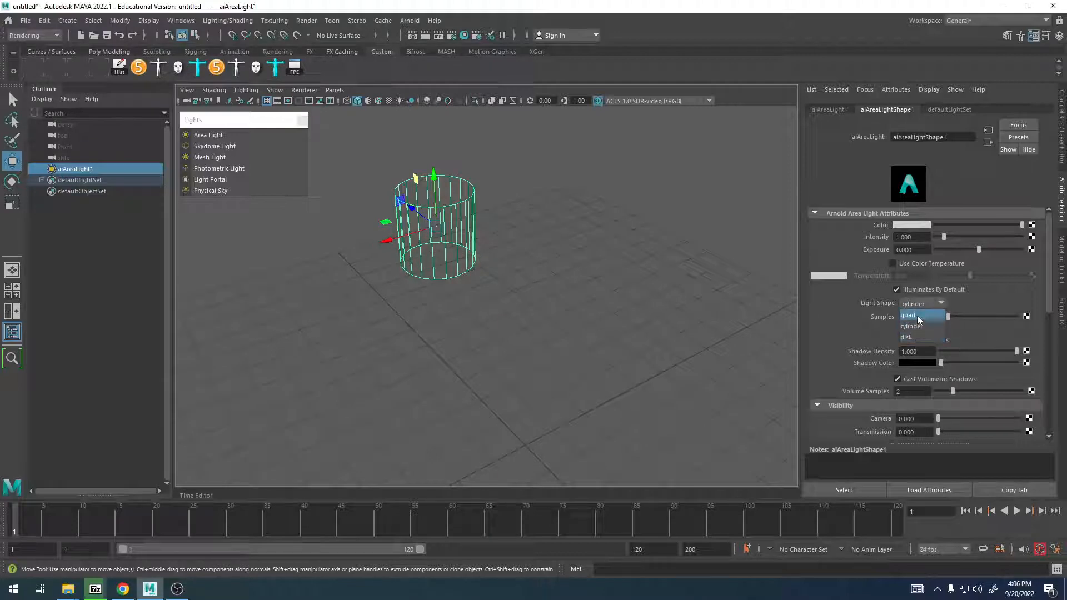
pyautogui.click(916, 315)
pyautogui.keyDown('alt'); pyautogui.moveTo(495, 276); pyautogui.dragTo(564, 261); pyautogui.keyUp('alt')
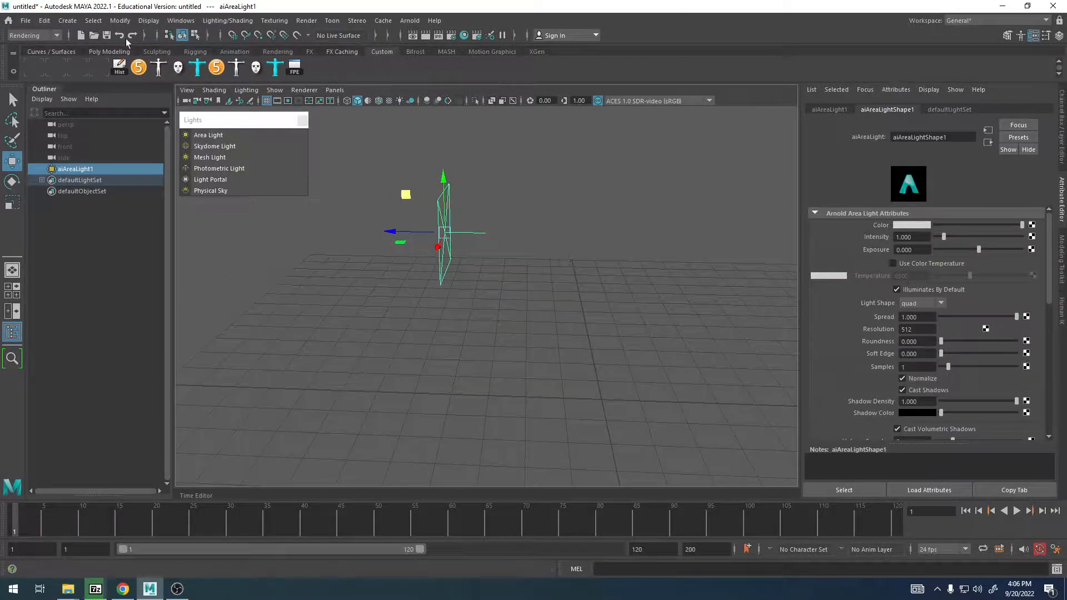
# Create a polygon plane and scale it up uniformly to cover most of the grid as a floor
pyautogui.click(66, 24)
pyautogui.moveTo(137, 74)
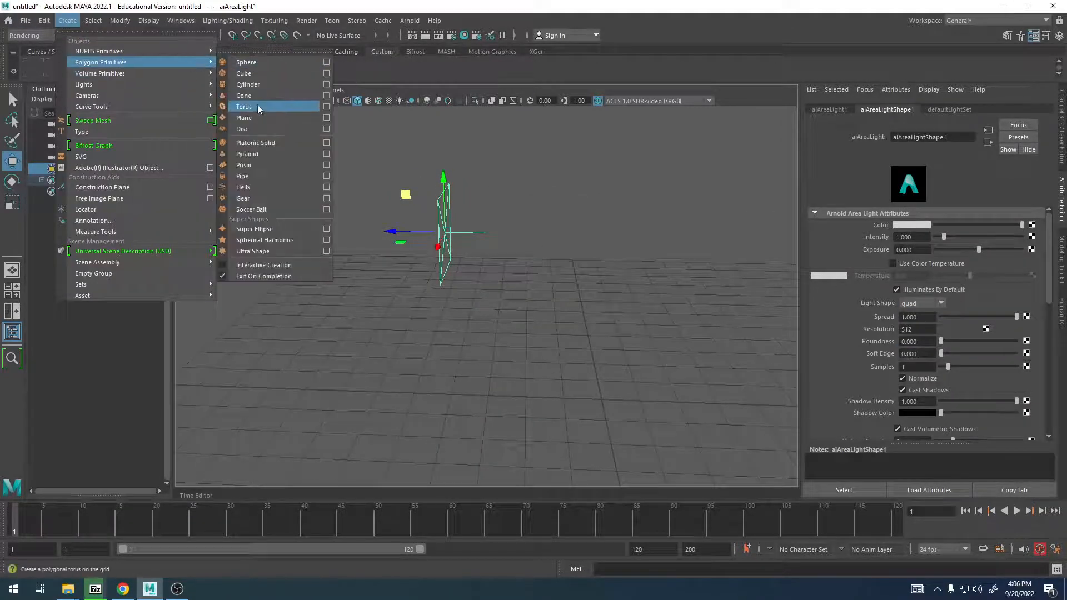
pyautogui.click(261, 119)
pyautogui.keyDown('alt'); pyautogui.moveTo(599, 364); pyautogui.dragTo(775, 367, button='right'); pyautogui.keyUp('alt')
pyautogui.keyDown('alt'); pyautogui.moveTo(775, 366); pyautogui.dragTo(701, 340, button='middle'); pyautogui.keyUp('alt')
pyautogui.keyDown('alt'); pyautogui.moveTo(700, 341); pyautogui.dragTo(533, 352, button='right'); pyautogui.keyUp('alt')
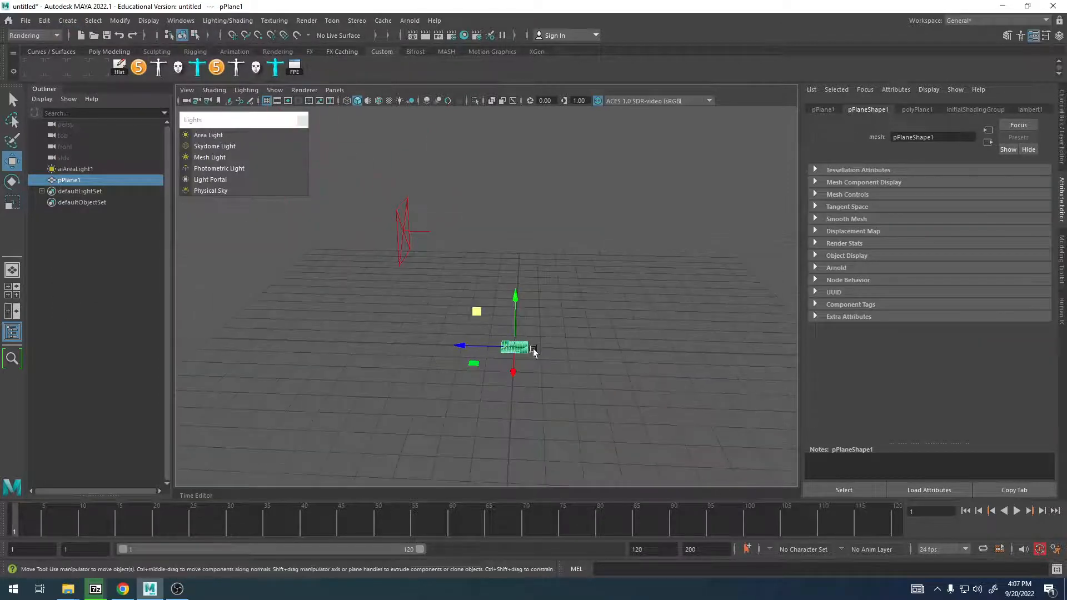
pyautogui.press('r')
pyautogui.moveTo(513, 348); pyautogui.dragTo(725, 299)
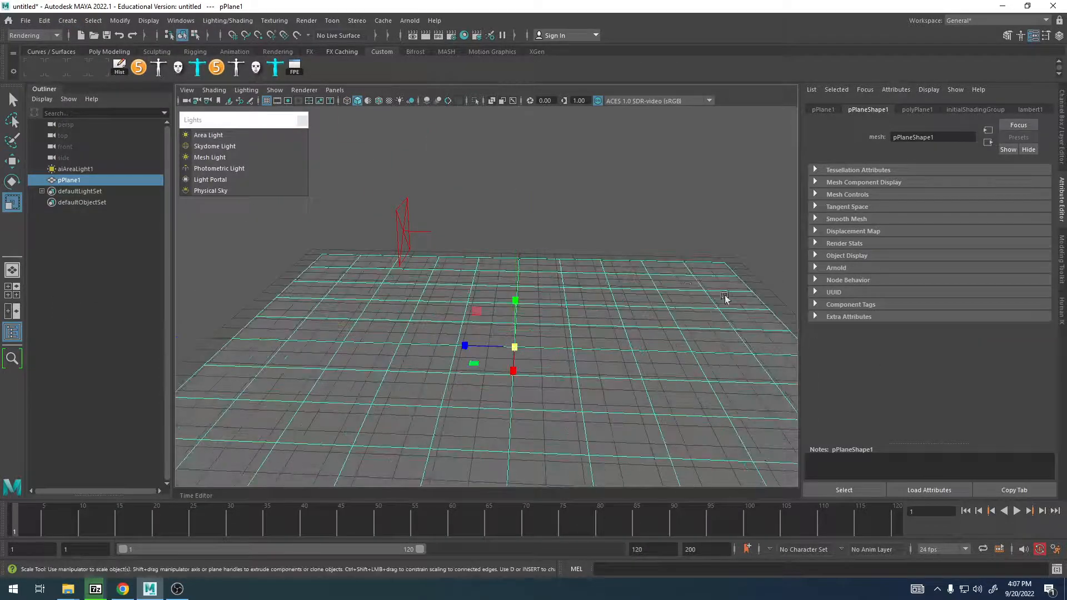
# Deselect the plane and switch the viewport to display the scene's own lighting
pyautogui.click(607, 215)
pyautogui.press('7')
pyautogui.keyDown('alt'); pyautogui.moveTo(407, 248); pyautogui.dragTo(511, 243, button='right'); pyautogui.keyUp('alt')
pyautogui.keyDown('alt'); pyautogui.moveTo(511, 243); pyautogui.dragTo(547, 236); pyautogui.keyUp('alt')
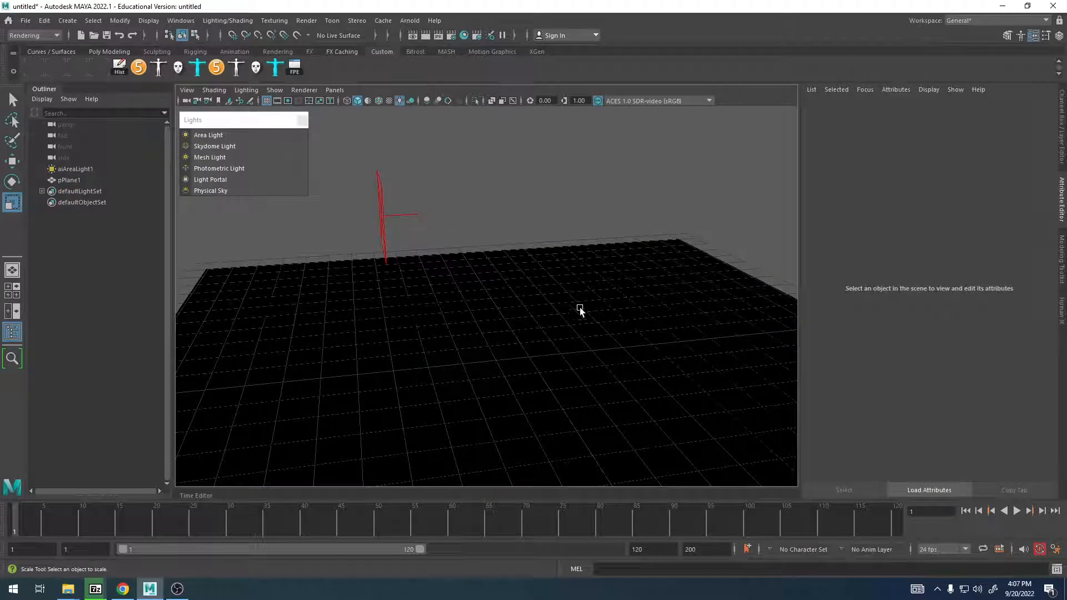
# Set the area light's exposure to 5 and examine its light falloff on the plane
pyautogui.click(363, 214)
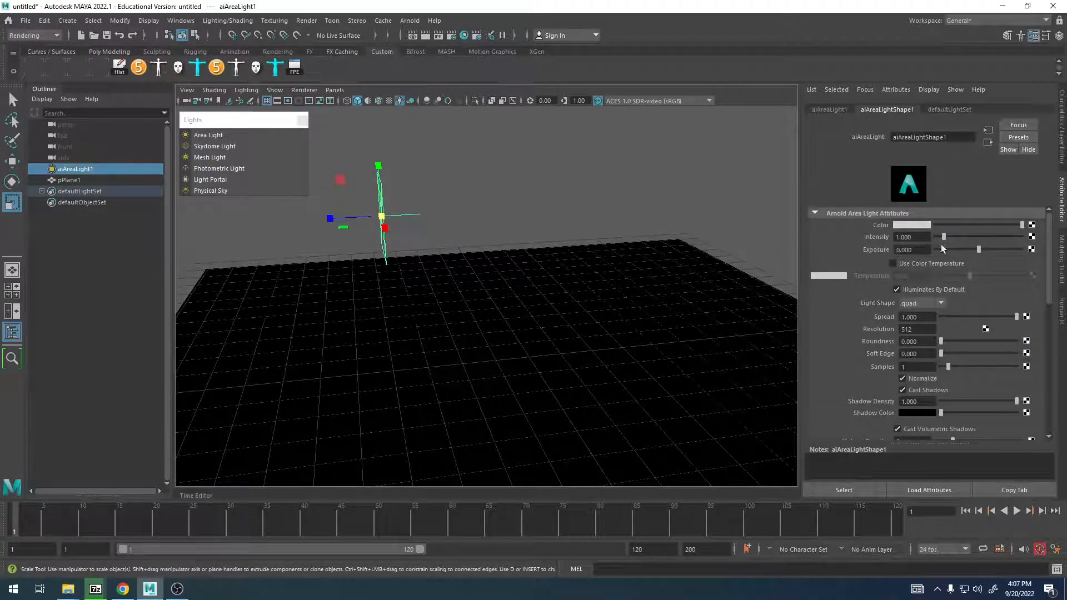
pyautogui.moveTo(979, 253); pyautogui.dragTo(1060, 255)
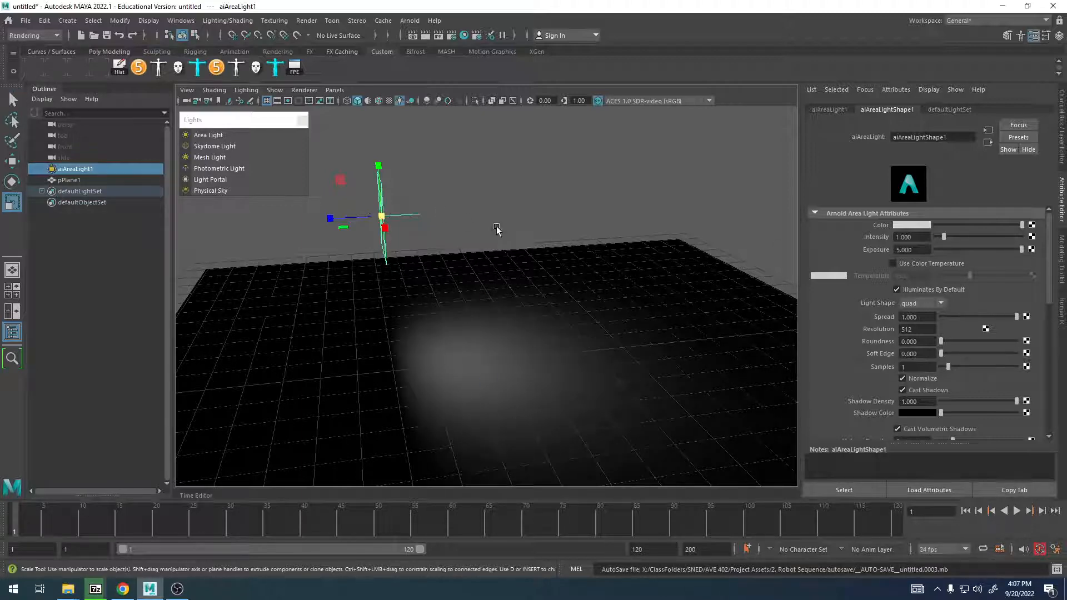
pyautogui.press('w')
pyautogui.keyDown('alt'); pyautogui.moveTo(496, 228); pyautogui.dragTo(381, 274); pyautogui.keyUp('alt')
pyautogui.keyDown('alt'); pyautogui.moveTo(397, 285); pyautogui.dragTo(466, 220, button='middle'); pyautogui.keyUp('alt')
pyautogui.keyDown('alt'); pyautogui.moveTo(465, 221); pyautogui.dragTo(533, 274); pyautogui.keyUp('alt')
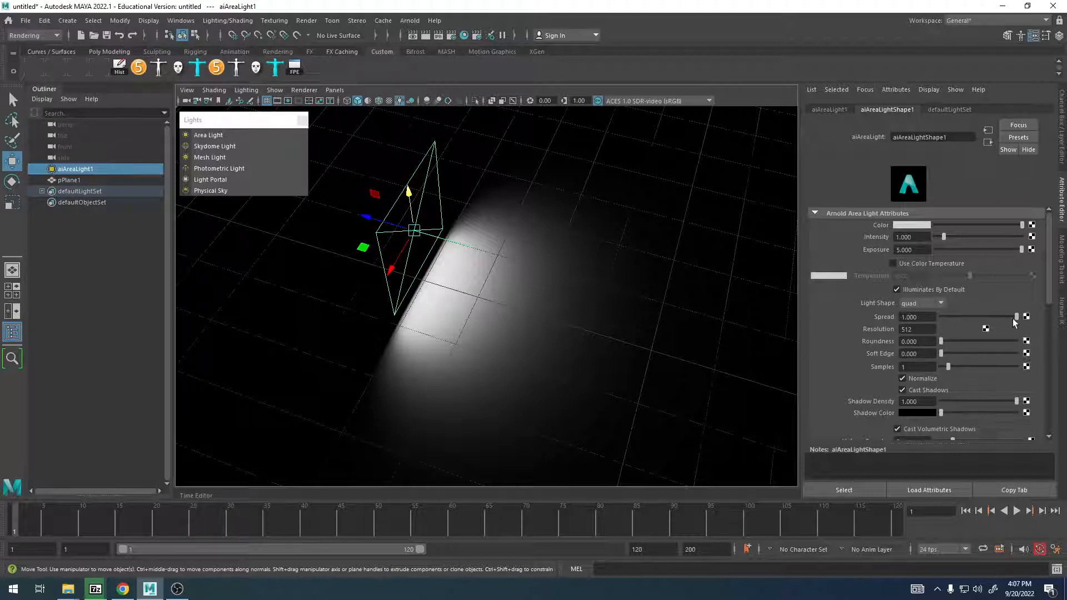
# Reduce the area light's spread to 0.254 and turn off scene lighting in the viewport
pyautogui.moveTo(1012, 320); pyautogui.dragTo(988, 317)
pyautogui.click(396, 103)
# Open the Arnold RenderView and start an interactive render of the perspective camera
pyautogui.click(412, 21)
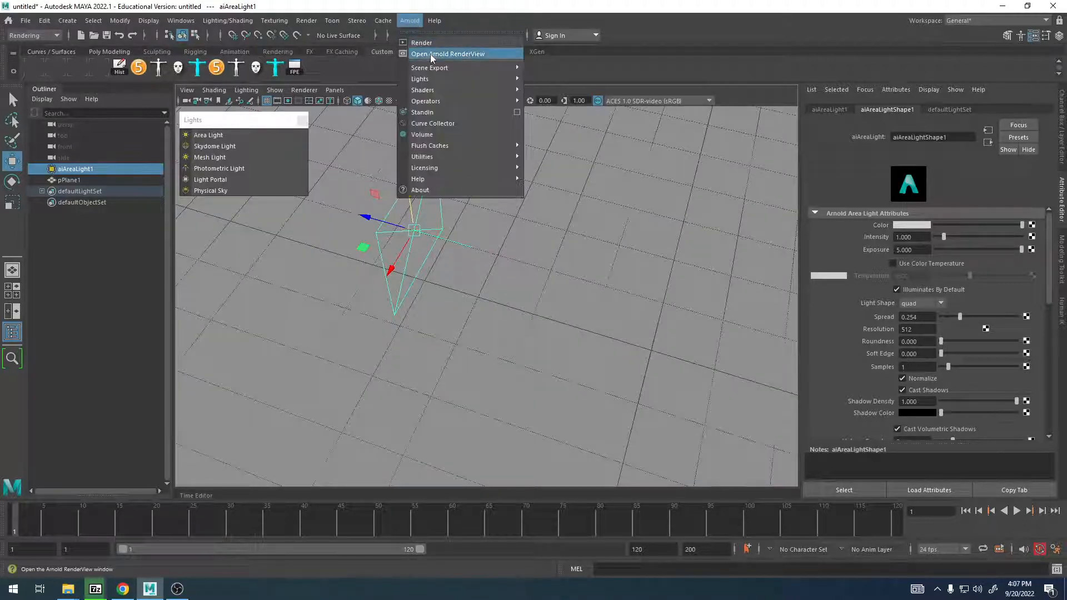
pyautogui.click(430, 54)
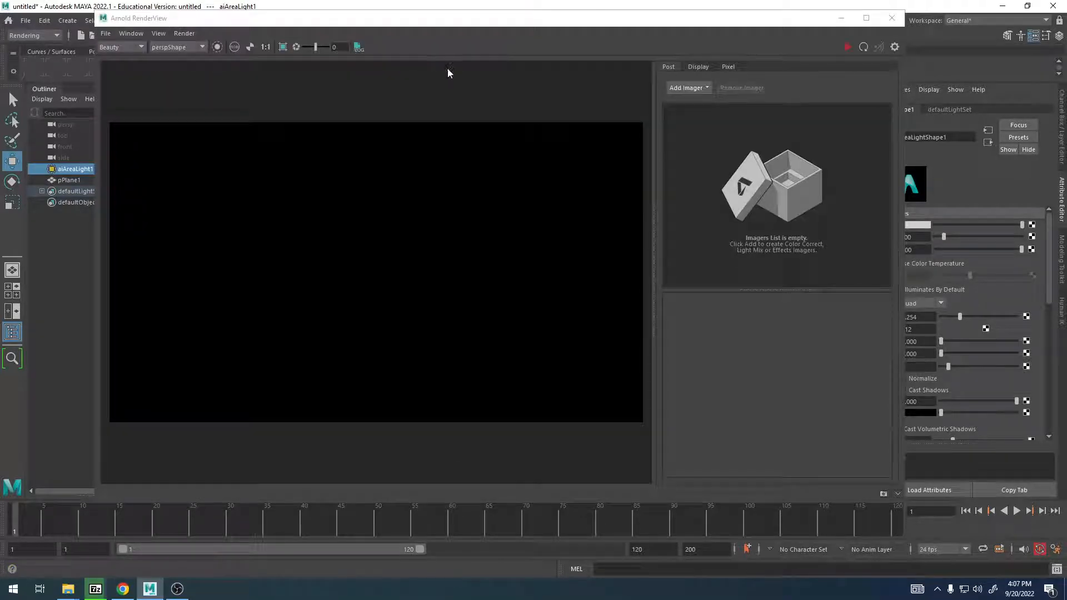
pyautogui.click(846, 48)
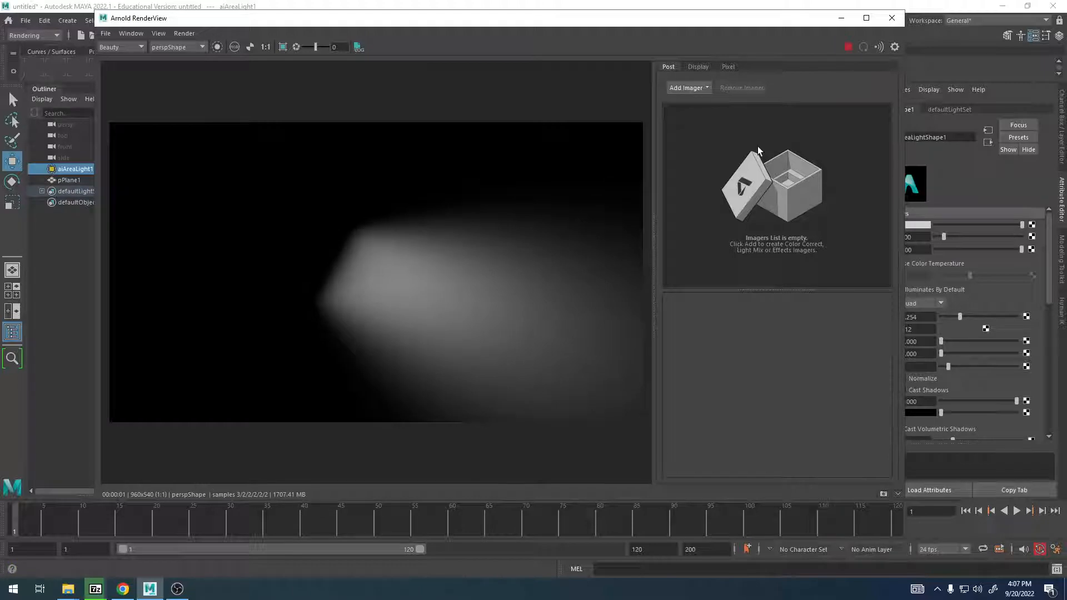
# Move the render window clear of the light's attributes and lower the area light's spread to 0.119
pyautogui.moveTo(773, 22); pyautogui.dragTo(654, 65)
pyautogui.moveTo(960, 321); pyautogui.dragTo(949, 321)
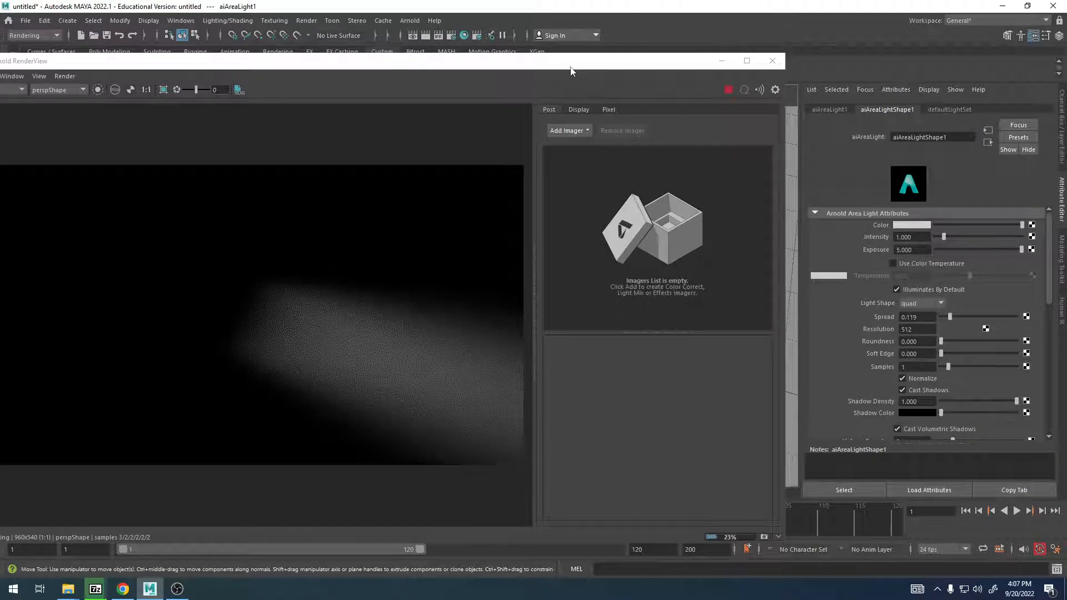
# Set the area light's spread to 0.007 with the render window kept clear of its attributes
pyautogui.moveTo(570, 66); pyautogui.dragTo(697, 308)
pyautogui.keyDown('alt'); pyautogui.moveTo(589, 244); pyautogui.dragTo(493, 229); pyautogui.keyUp('alt')
pyautogui.press('e')
pyautogui.keyDown('alt'); pyautogui.moveTo(676, 250); pyautogui.dragTo(648, 209, button='middle'); pyautogui.keyUp('alt')
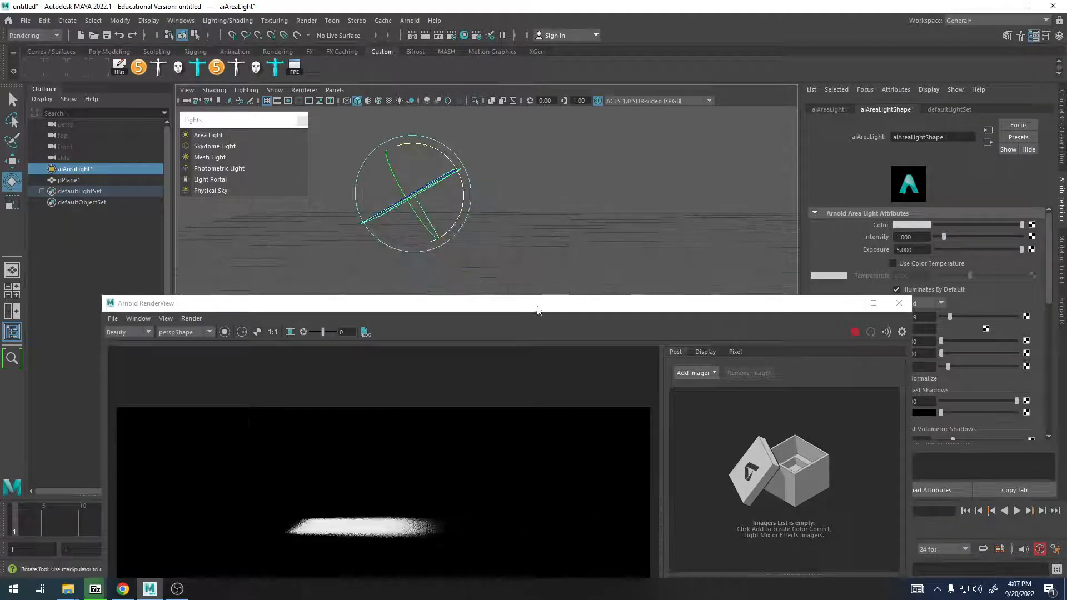
pyautogui.moveTo(535, 306); pyautogui.dragTo(564, 261)
pyautogui.keyDown('alt'); pyautogui.moveTo(528, 180); pyautogui.dragTo(498, 206); pyautogui.keyUp('alt')
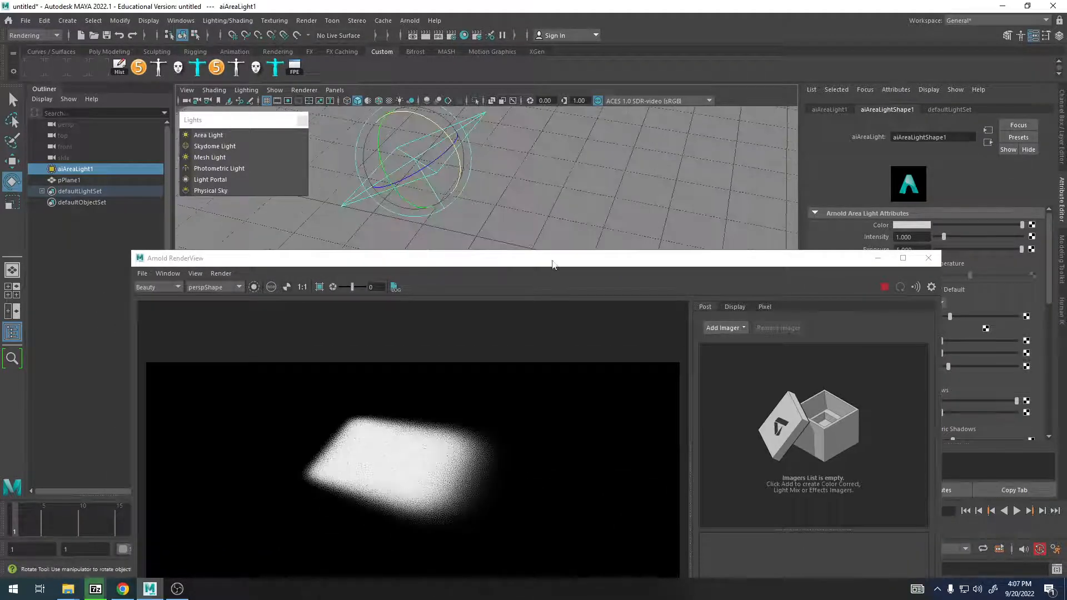
pyautogui.moveTo(553, 262); pyautogui.dragTo(455, 95)
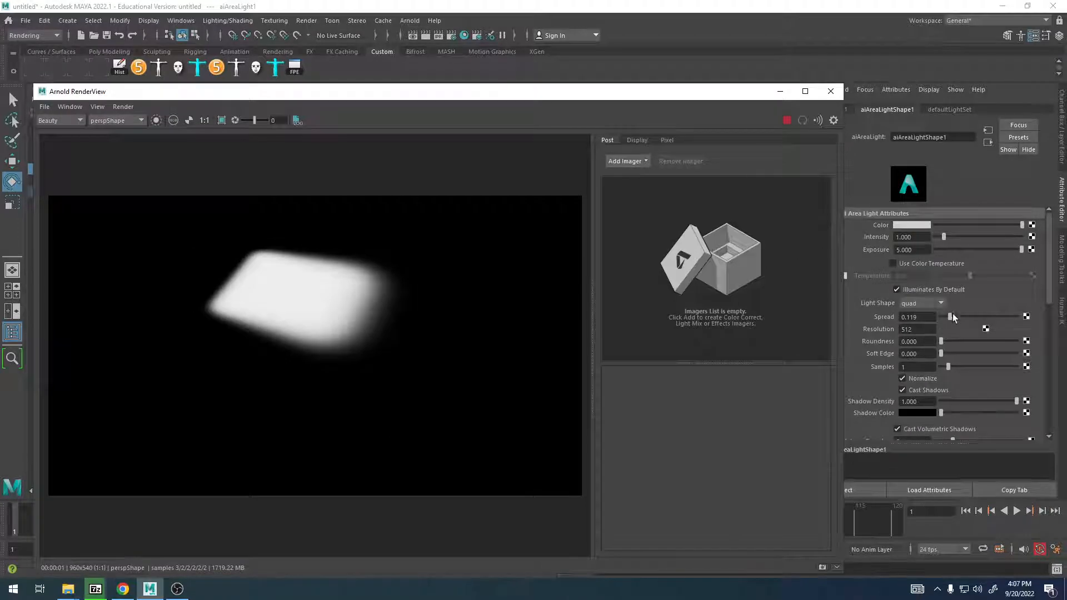
pyautogui.moveTo(950, 316)
pyautogui.mouseDown()
pyautogui.moveTo(990, 320)
pyautogui.moveTo(935, 318)
pyautogui.moveTo(986, 310)
pyautogui.moveTo(941, 311)
pyautogui.mouseUp()
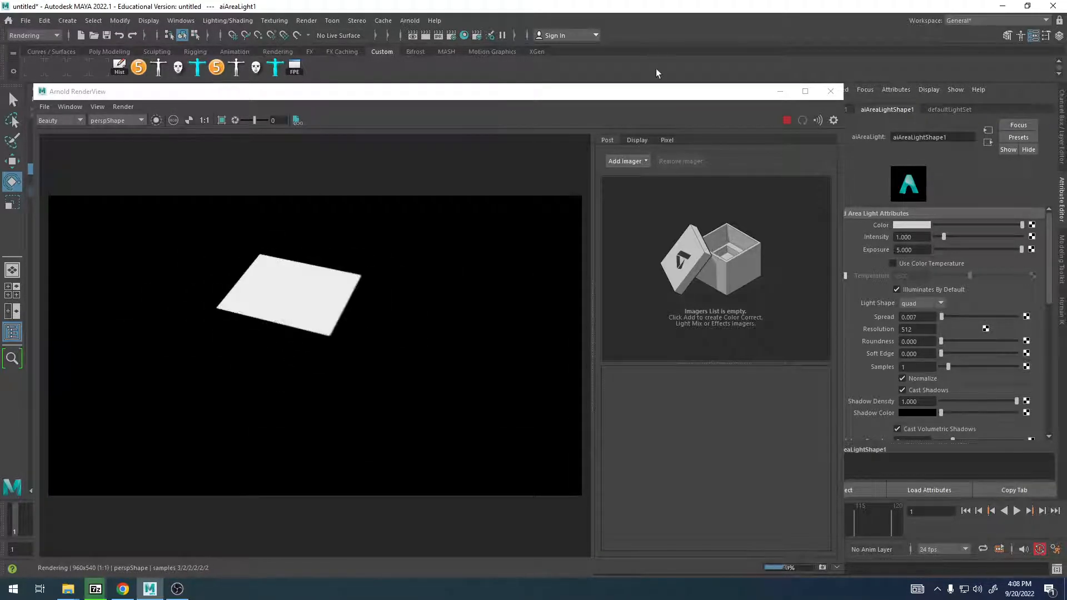
# Create a polygon sphere and move it beneath the area light
pyautogui.moveTo(695, 95); pyautogui.dragTo(910, 286)
pyautogui.click(67, 21)
pyautogui.moveTo(209, 66)
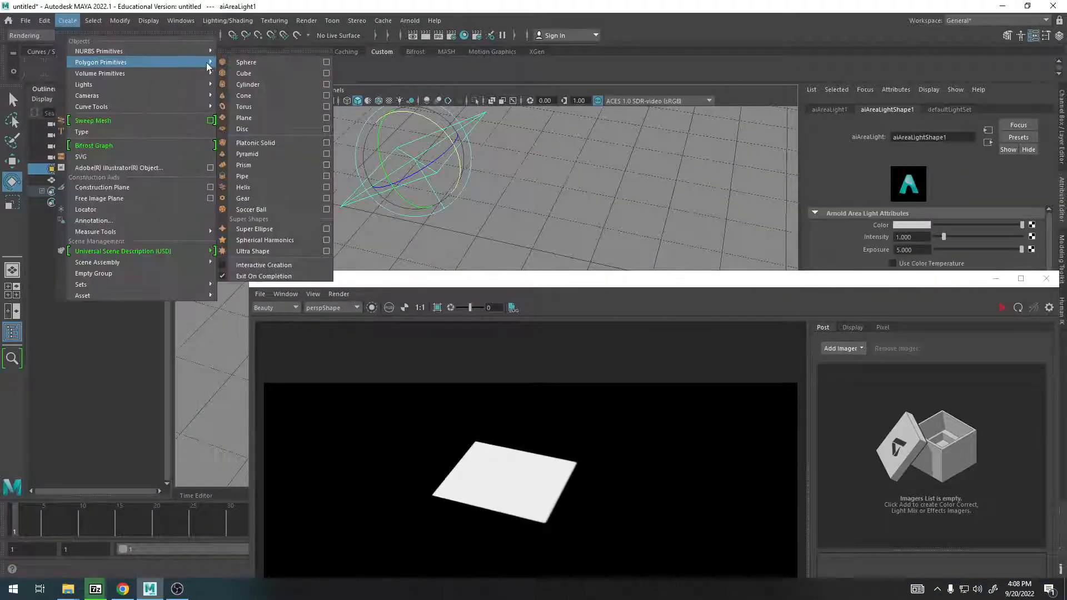
pyautogui.click(246, 62)
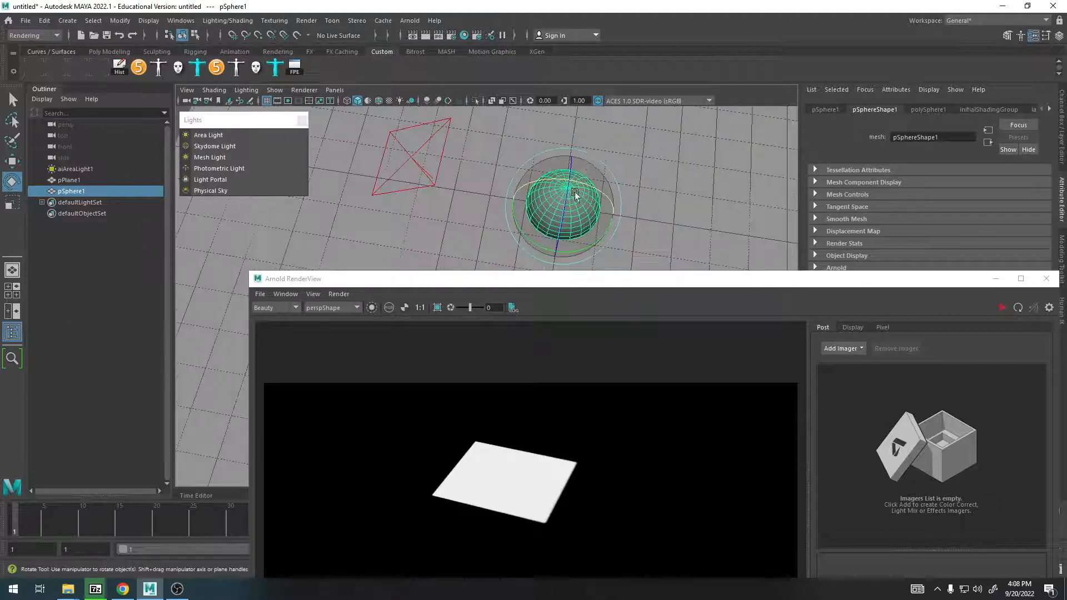
pyautogui.press('w')
pyautogui.moveTo(575, 194); pyautogui.dragTo(416, 194)
pyautogui.press('r')
# Restart the interactive render and adjust the sphere's position along the Z axis within the lit patch
pyautogui.click(1001, 308)
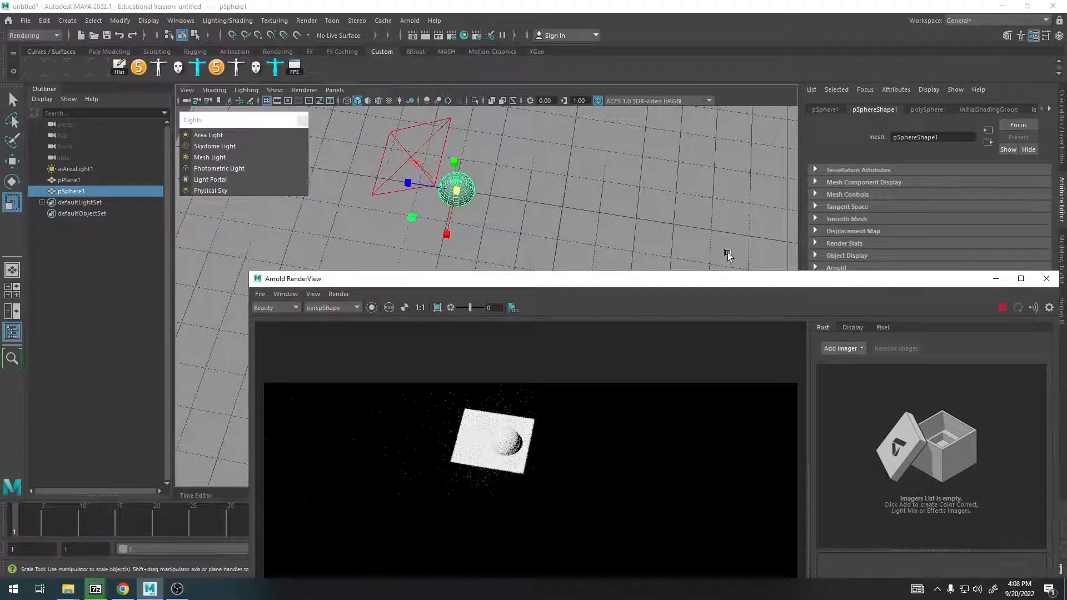
pyautogui.press('w')
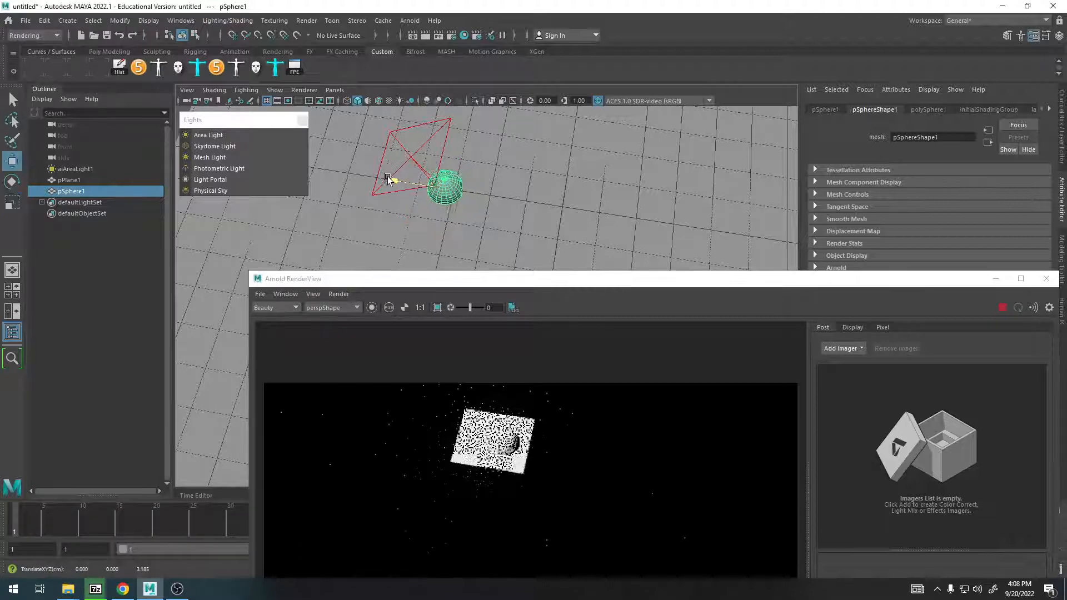
pyautogui.scroll(3, 405, 181)
pyautogui.keyDown('alt'); pyautogui.moveTo(496, 438); pyautogui.dragTo(564, 289); pyautogui.keyUp('alt')
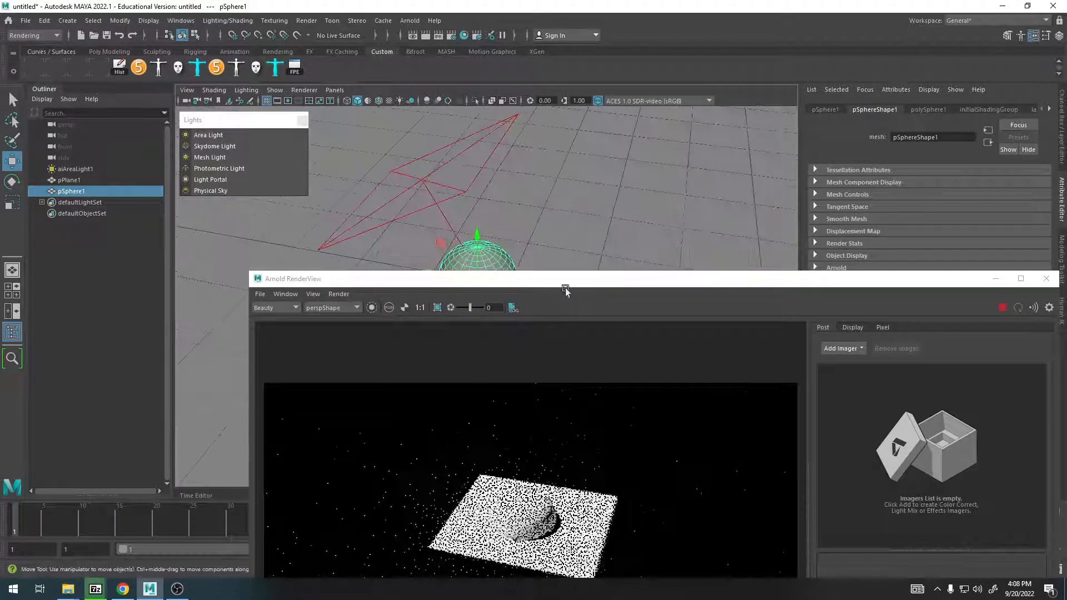
# Raise the area light's spread to 0.060, with the render window shrunk and moved off the light's attributes
pyautogui.click(466, 191)
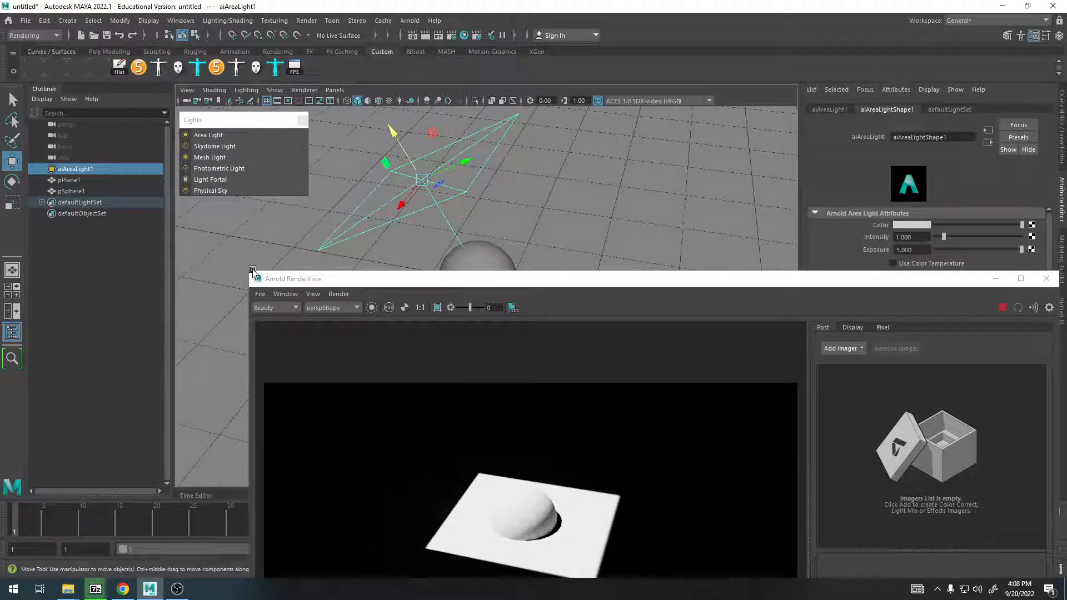
pyautogui.moveTo(248, 270); pyautogui.dragTo(543, 409)
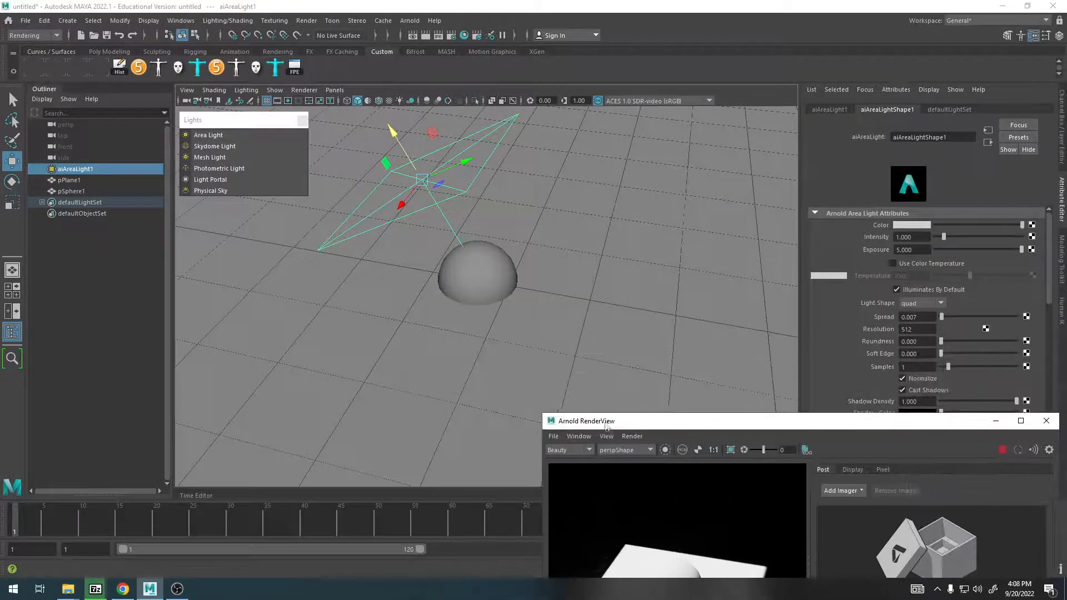
pyautogui.moveTo(606, 423); pyautogui.dragTo(16, 114)
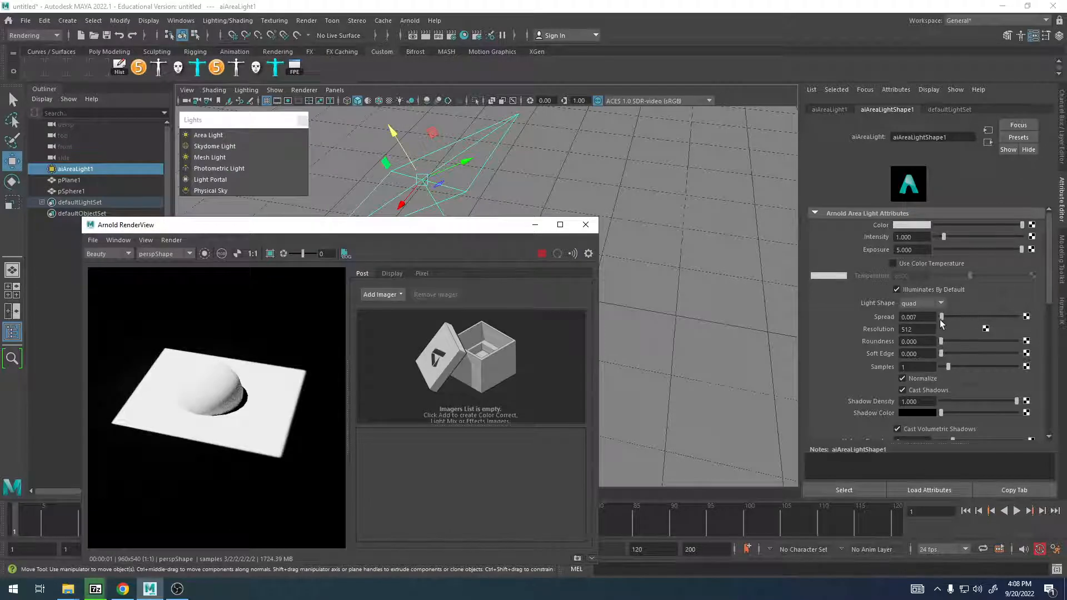
pyautogui.moveTo(941, 318)
pyautogui.mouseDown()
pyautogui.moveTo(1007, 318)
pyautogui.moveTo(944, 318)
pyautogui.mouseUp()
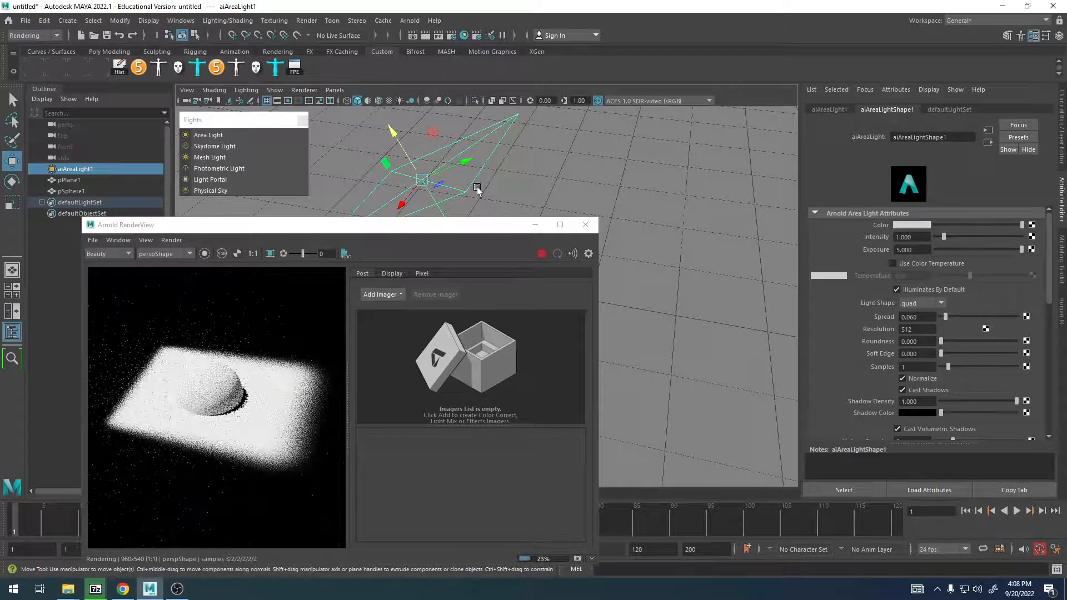
pyautogui.moveTo(82, 216); pyautogui.dragTo(89, 279)
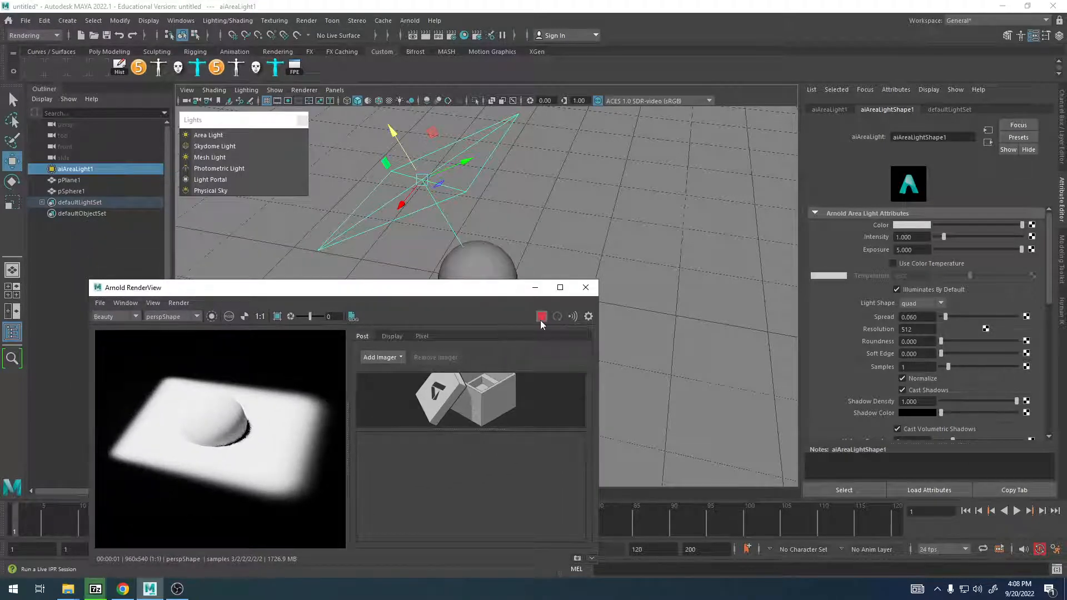
# Stop the interactive render and add an Arnold skydome light around the whole scene
pyautogui.moveTo(528, 260); pyautogui.dragTo(351, 345)
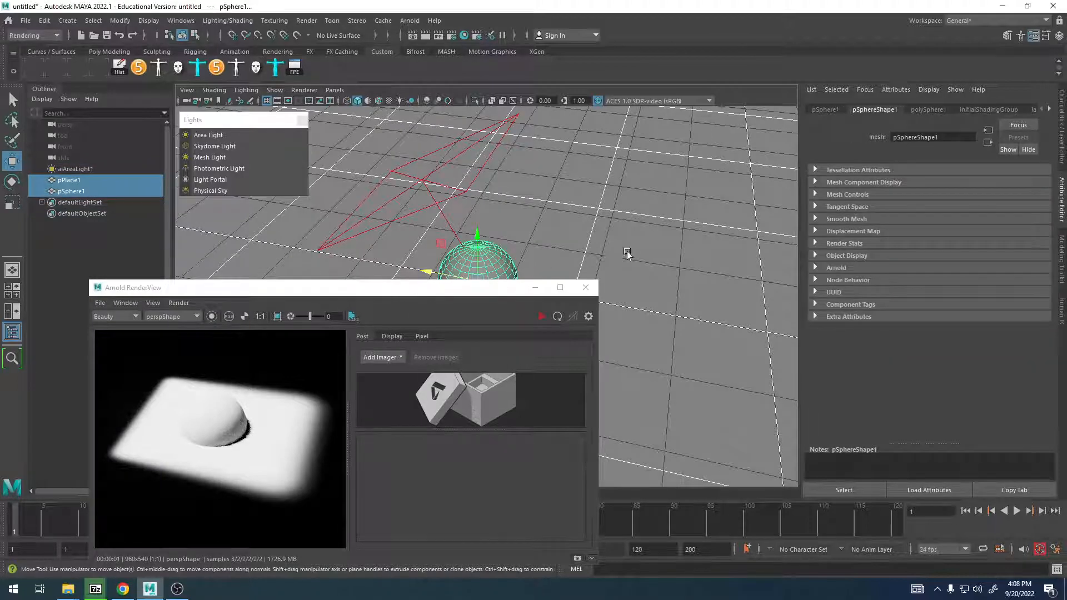
pyautogui.keyDown('alt'); pyautogui.moveTo(627, 251); pyautogui.dragTo(522, 215, button='right'); pyautogui.keyUp('alt')
pyautogui.click(522, 215)
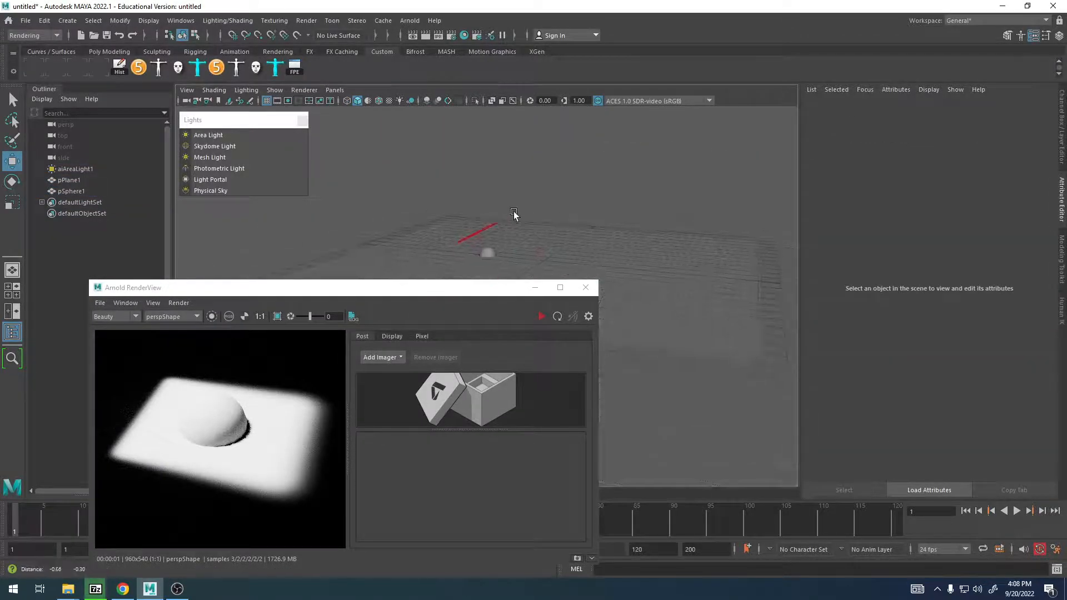
pyautogui.moveTo(500, 285); pyautogui.dragTo(429, 393)
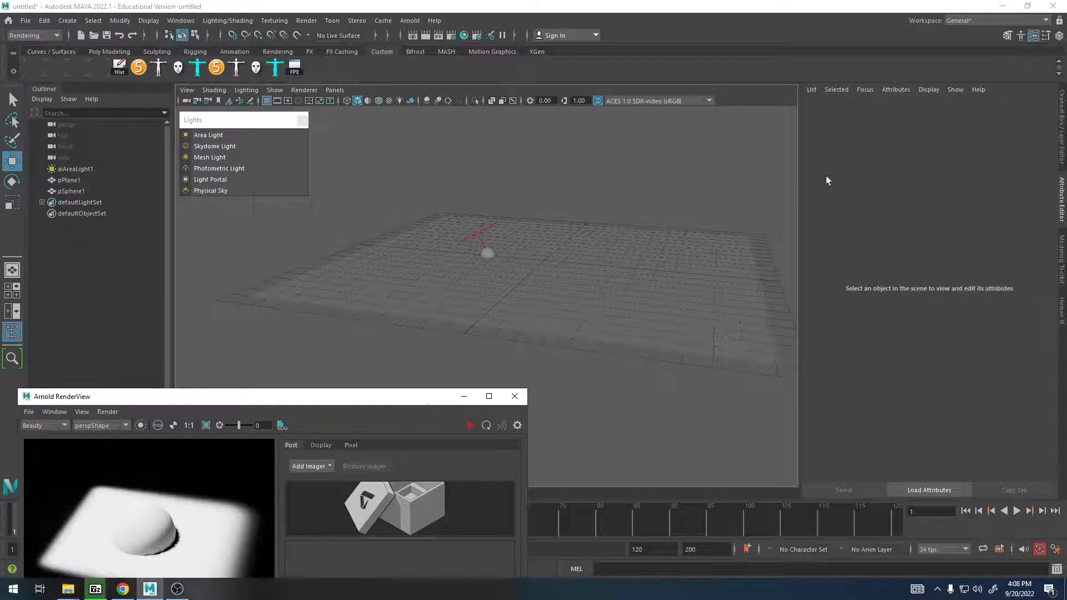
pyautogui.keyDown('alt'); pyautogui.moveTo(551, 278); pyautogui.dragTo(609, 339); pyautogui.keyUp('alt')
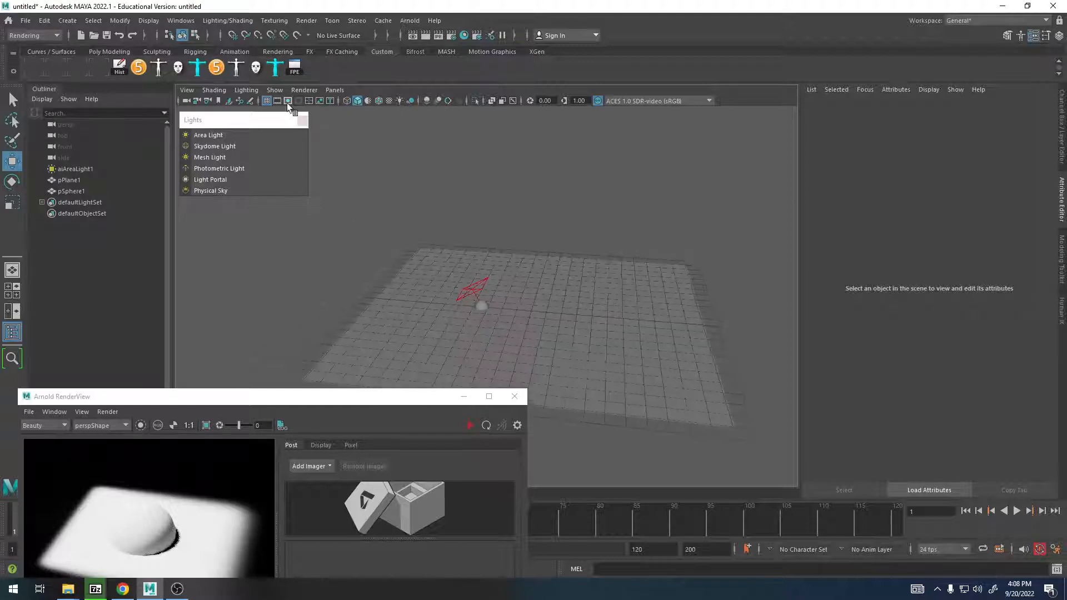
pyautogui.click(236, 147)
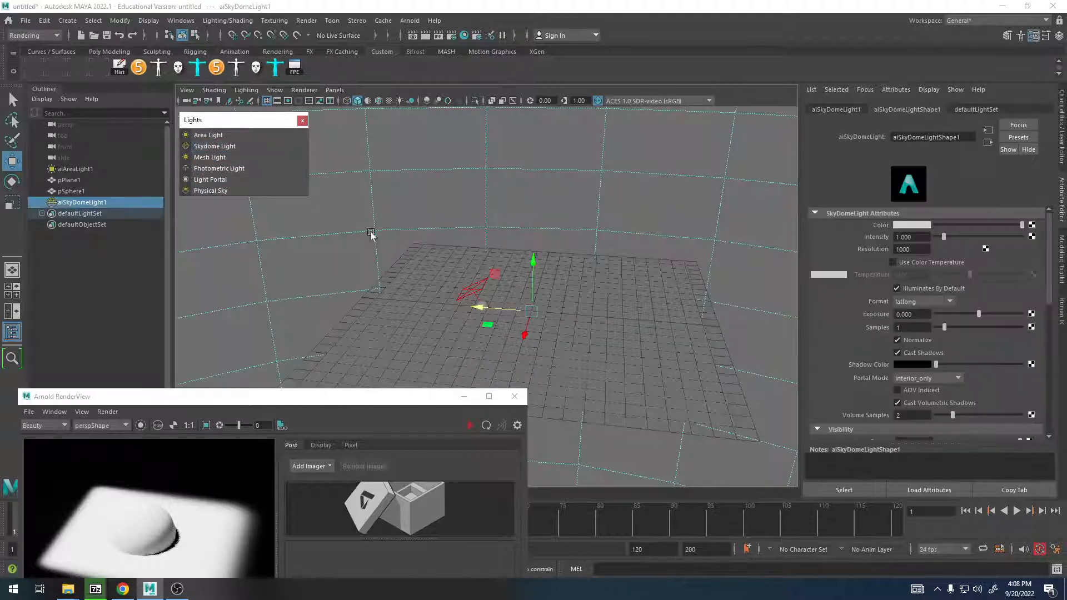
# Render the sphere and plane under the skydome light, then hide the render window's side panel and make the window compact
pyautogui.moveTo(350, 398); pyautogui.dragTo(383, 260)
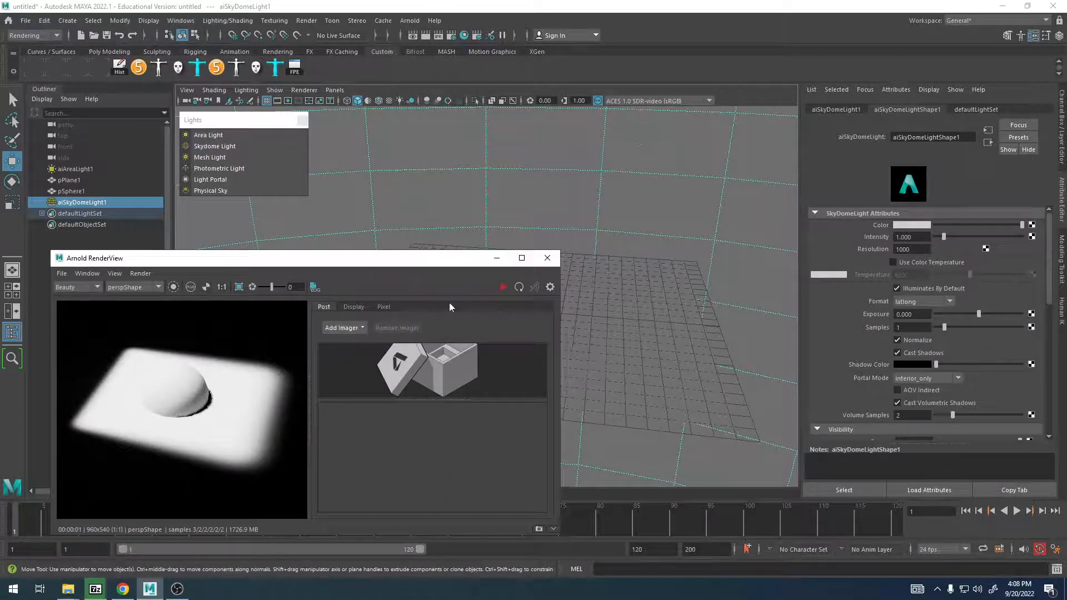
pyautogui.click(502, 287)
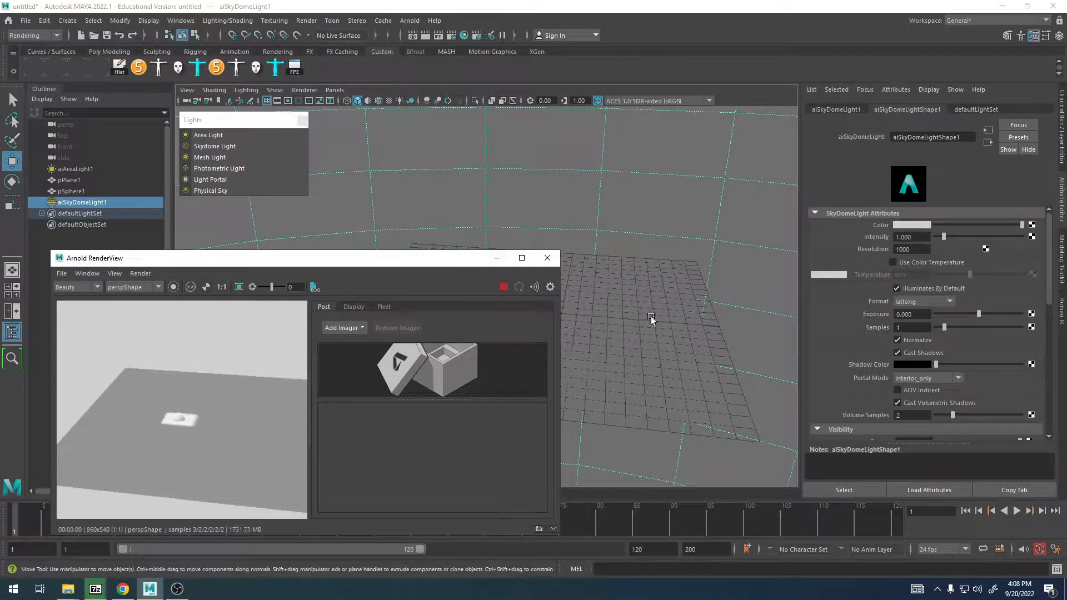
pyautogui.scroll(6, 651, 318)
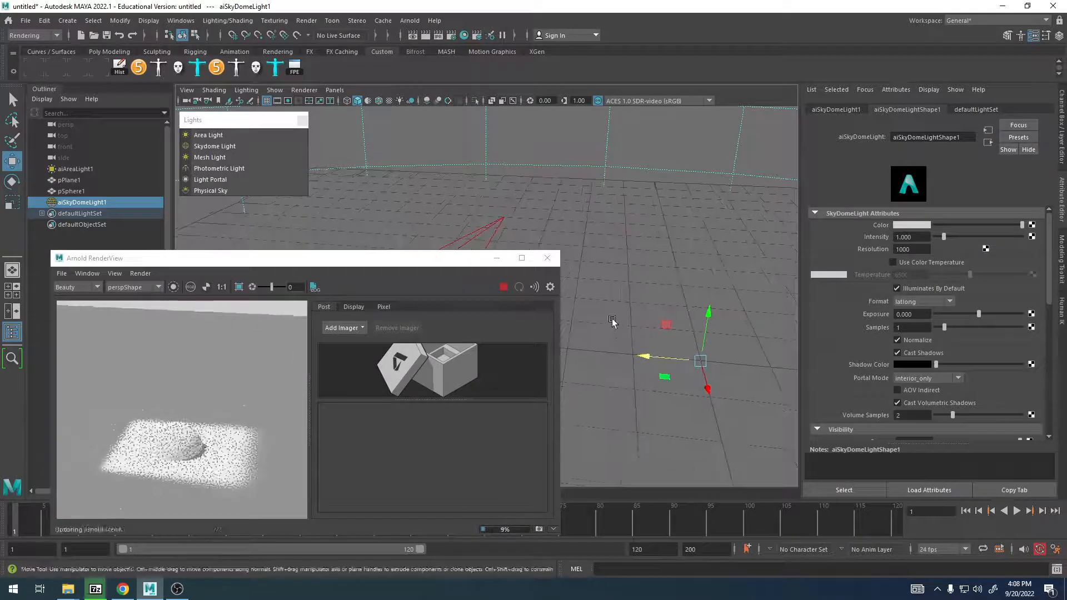
pyautogui.moveTo(433, 261)
pyautogui.mouseDown()
pyautogui.moveTo(357, 361)
pyautogui.moveTo(421, 248)
pyautogui.mouseUp()
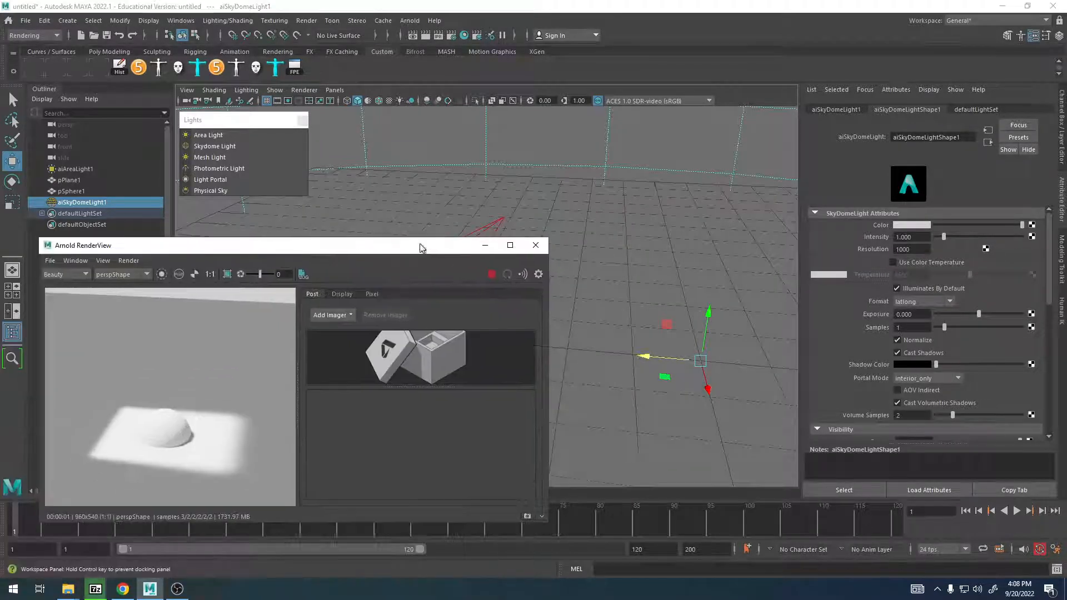
pyautogui.moveTo(298, 385); pyautogui.dragTo(480, 379)
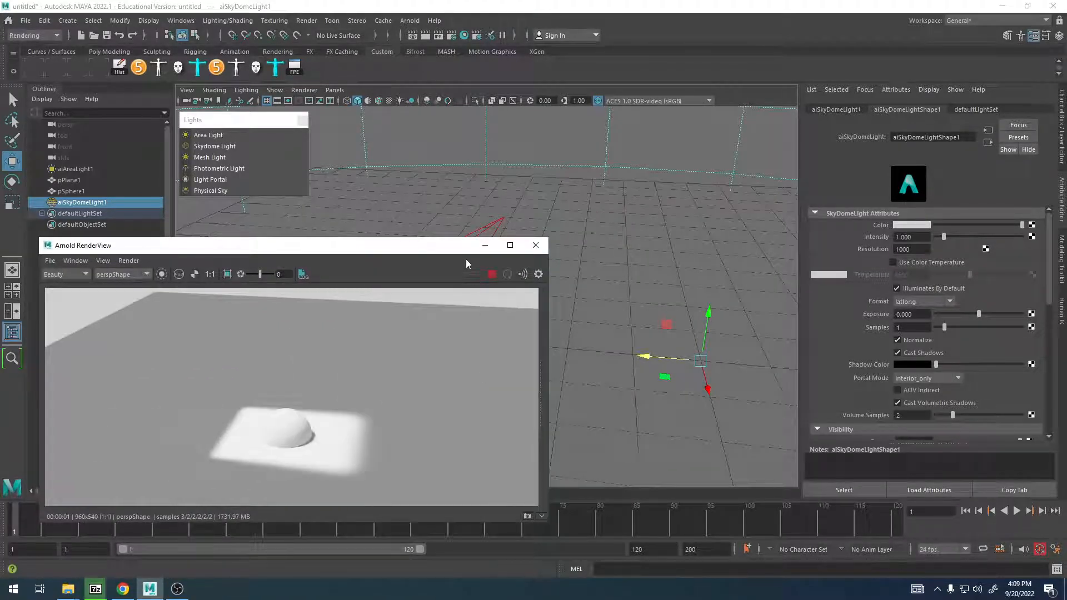
pyautogui.moveTo(464, 245)
pyautogui.mouseDown()
pyautogui.moveTo(405, 253)
pyautogui.moveTo(449, 252)
pyautogui.mouseUp()
pyautogui.moveTo(535, 532); pyautogui.dragTo(319, 466)
# Create a polygon cube and scale it up uniformly to cover much of the floor plane
pyautogui.scroll(-5, 747, 328)
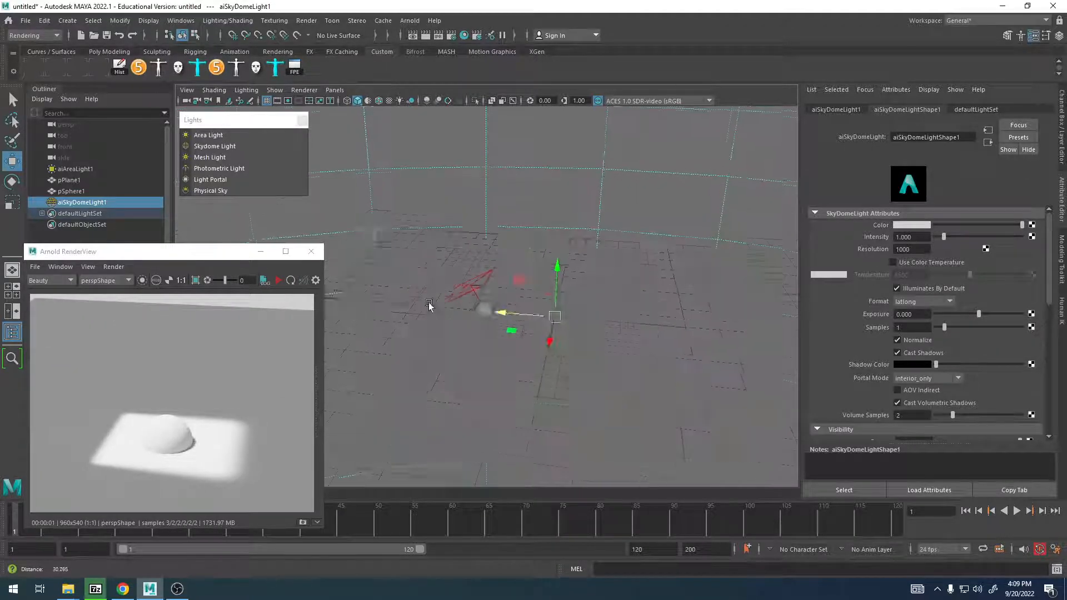
pyautogui.click(71, 21)
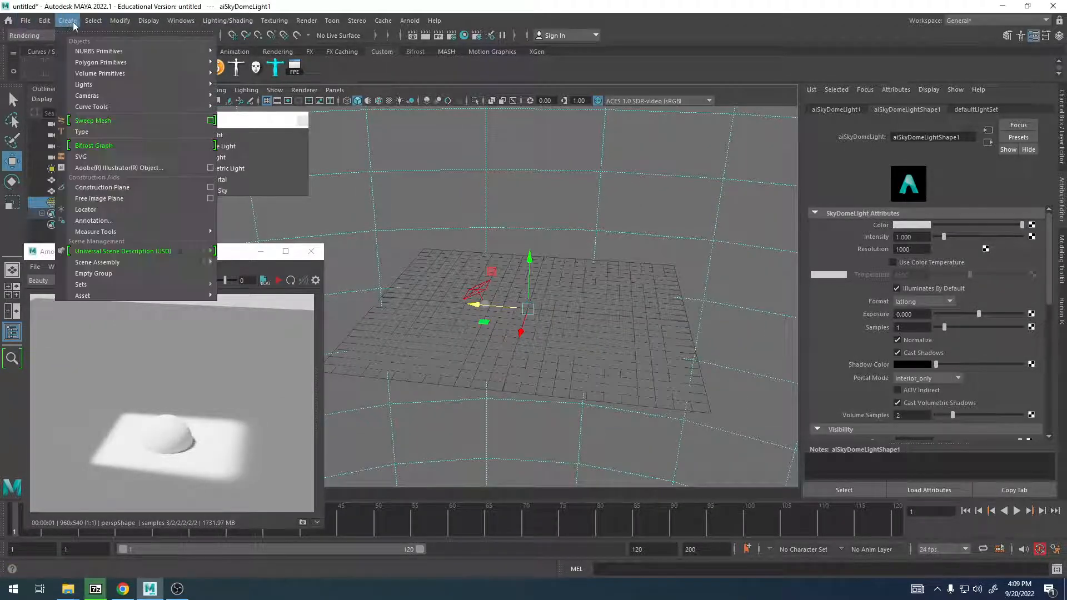
pyautogui.moveTo(100, 63)
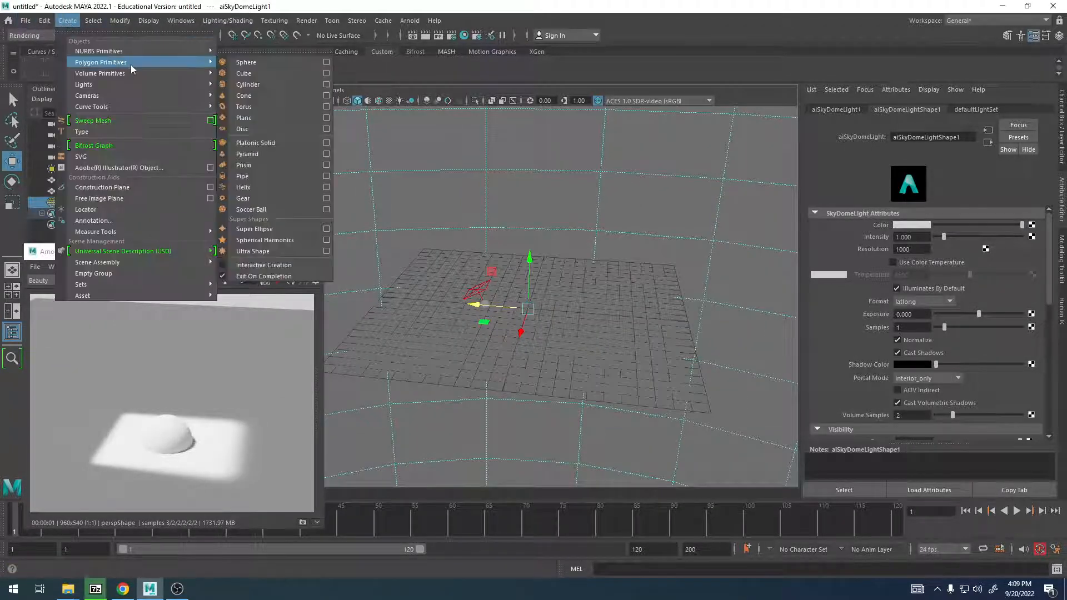
pyautogui.click(256, 74)
pyautogui.press('r')
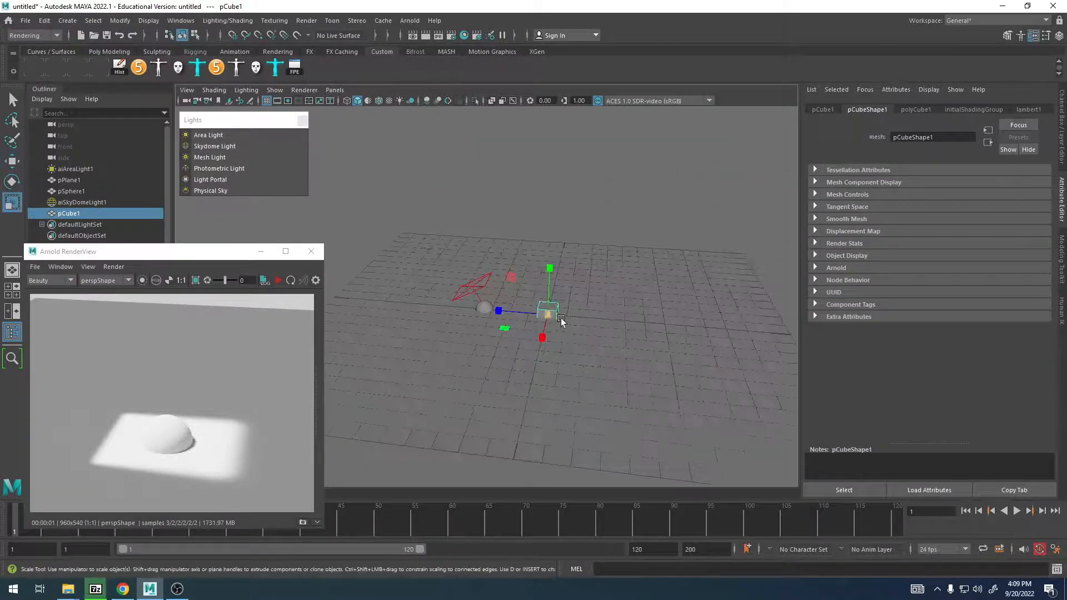
pyautogui.moveTo(558, 316); pyautogui.dragTo(831, 337)
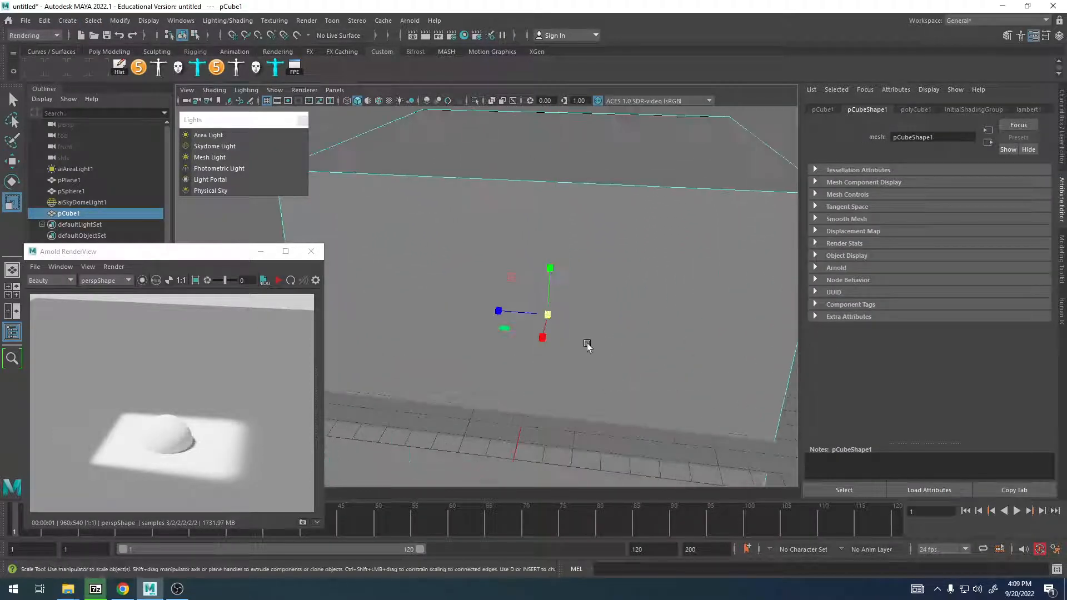
# Stretch the cube along its Z axis into a long box over the sphere and area light
pyautogui.keyDown('alt'); pyautogui.moveTo(588, 345); pyautogui.dragTo(523, 335, button='right'); pyautogui.keyUp('alt')
pyautogui.keyDown('alt'); pyautogui.moveTo(645, 345); pyautogui.dragTo(482, 225); pyautogui.keyUp('alt')
pyautogui.press('w')
pyautogui.keyDown('alt'); pyautogui.moveTo(483, 225); pyautogui.dragTo(502, 306); pyautogui.keyUp('alt')
pyautogui.press('r')
pyautogui.moveTo(430, 300); pyautogui.dragTo(562, 319)
pyautogui.moveTo(478, 282); pyautogui.dragTo(496, 284)
pyautogui.keyDown('alt'); pyautogui.moveTo(528, 290); pyautogui.dragTo(570, 292, button='right'); pyautogui.keyUp('alt')
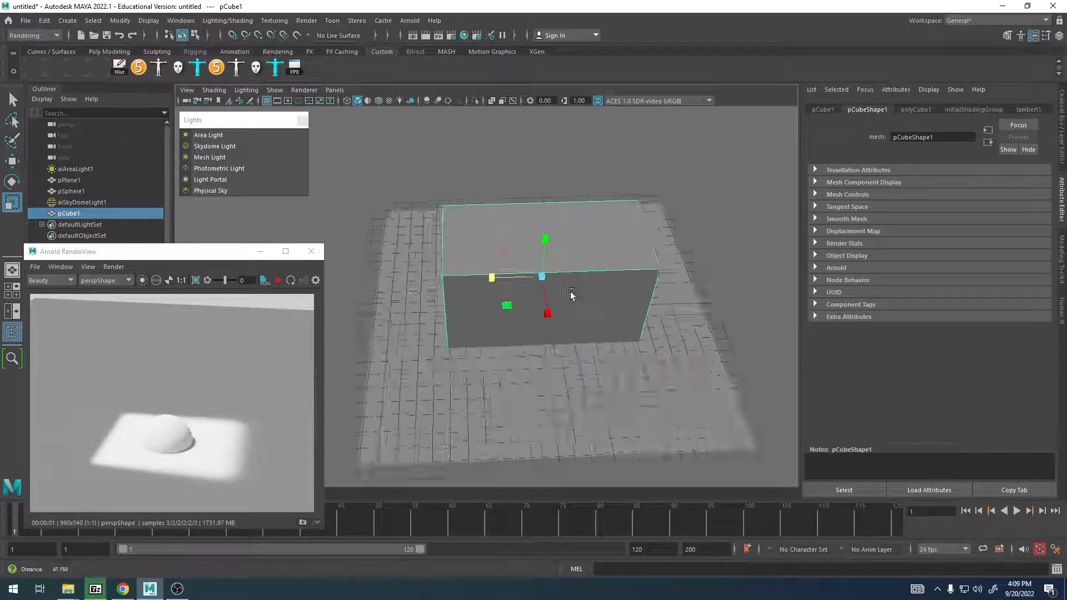
pyautogui.keyDown('alt'); pyautogui.moveTo(571, 294); pyautogui.dragTo(651, 308); pyautogui.keyUp('alt')
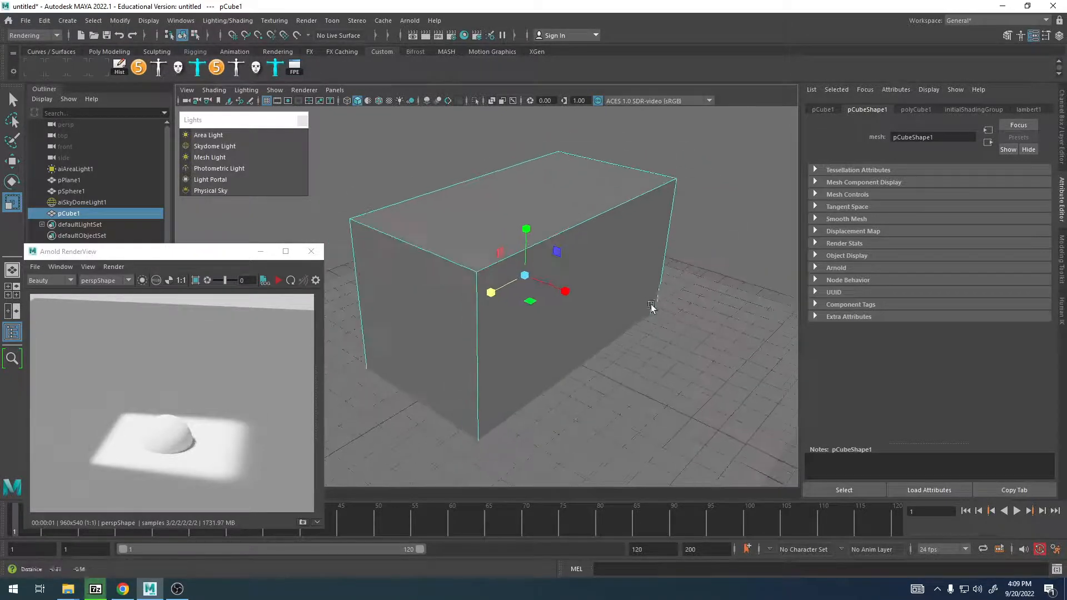
# Render the box under the skydome light, center it in the render window and stop the render
pyautogui.click(278, 282)
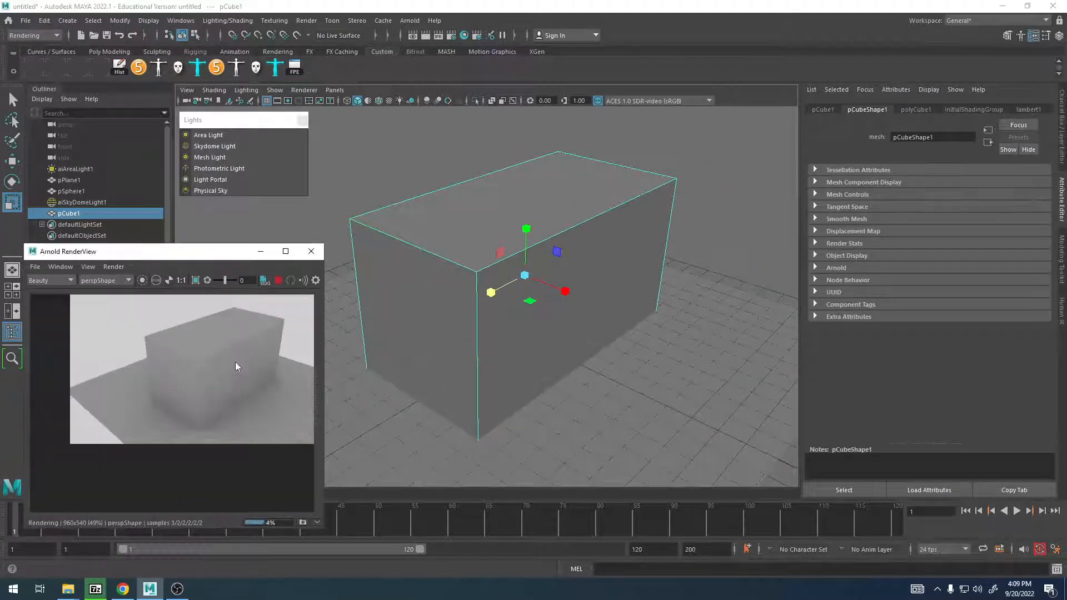
pyautogui.moveTo(232, 380); pyautogui.dragTo(206, 384, button='middle')
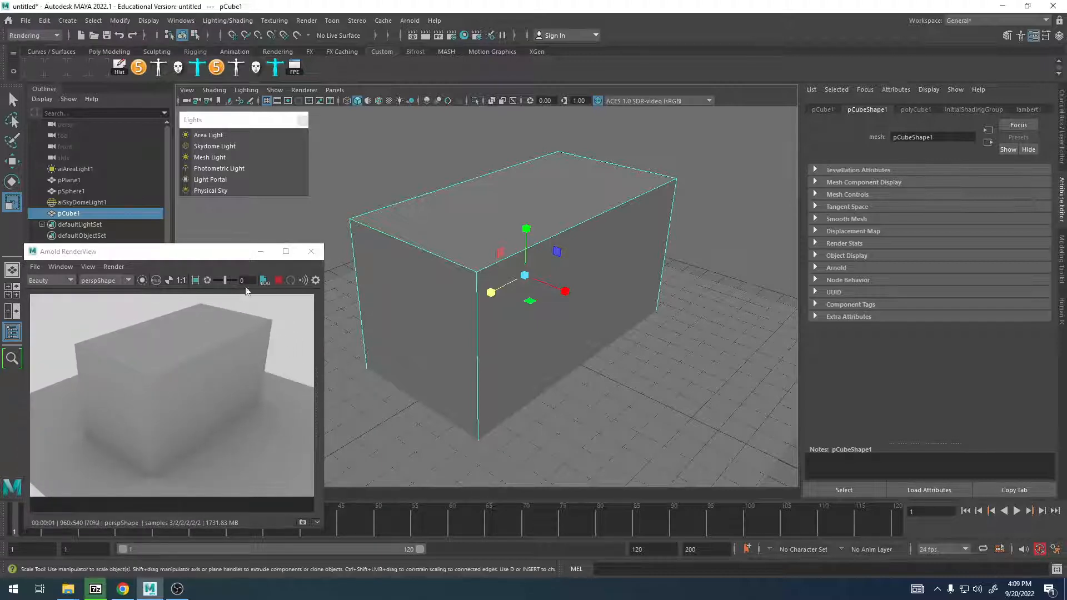
pyautogui.click(278, 281)
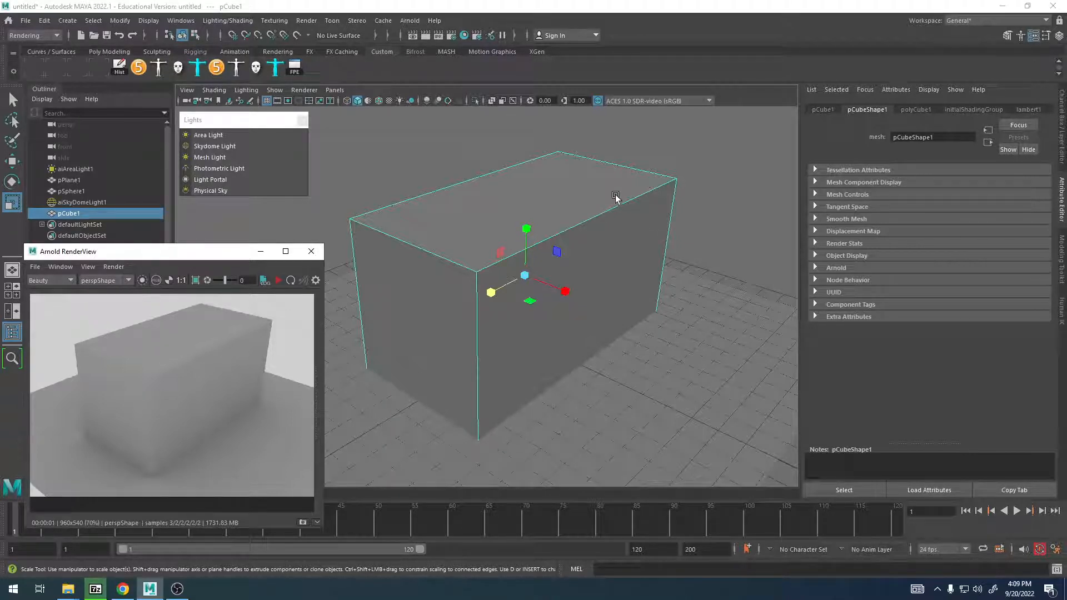
# Switch to the Modeling menu set and reverse the face normals of the long box
pyautogui.keyDown('alt'); pyautogui.moveTo(615, 197); pyautogui.dragTo(643, 239); pyautogui.keyUp('alt')
pyautogui.click(643, 268)
pyautogui.click(726, 247)
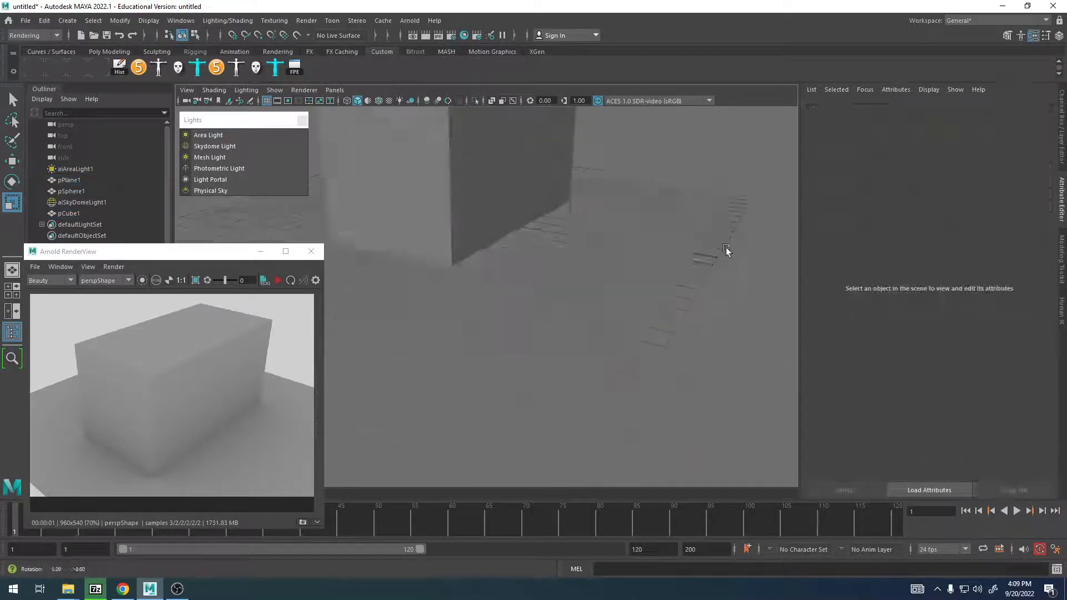
pyautogui.keyDown('alt'); pyautogui.moveTo(725, 248); pyautogui.dragTo(632, 198); pyautogui.keyUp('alt')
pyautogui.keyDown('alt'); pyautogui.moveTo(619, 264); pyautogui.dragTo(652, 300); pyautogui.keyUp('alt')
pyautogui.click(665, 280)
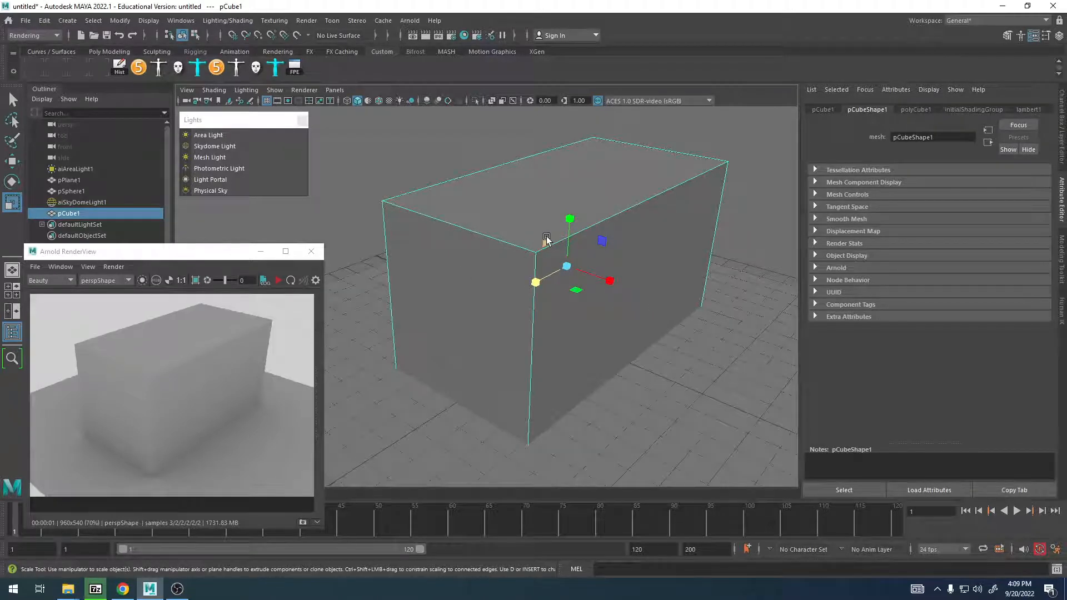
pyautogui.click(45, 36)
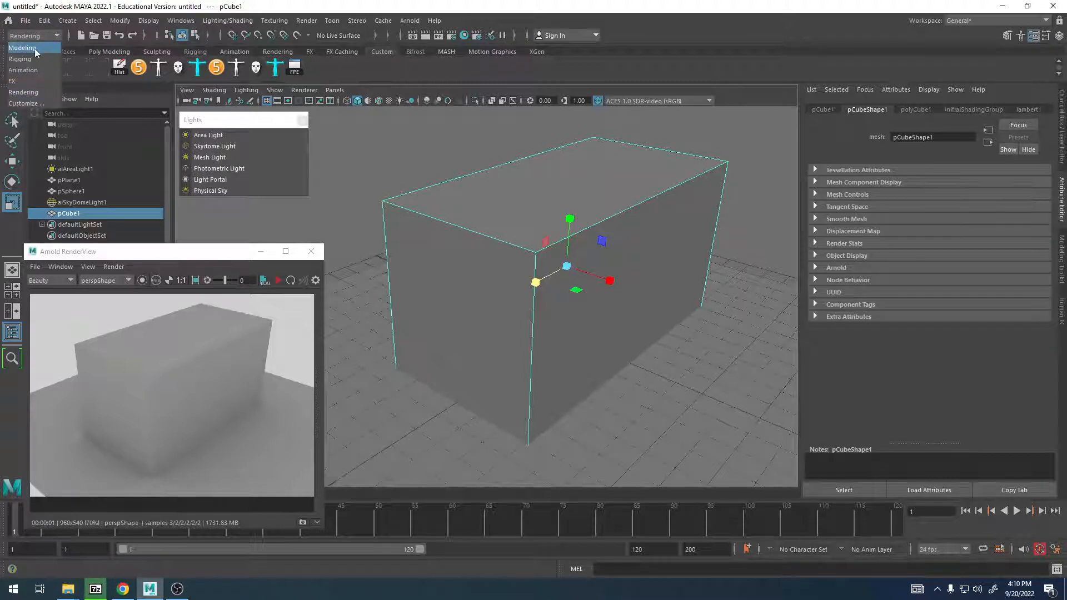
pyautogui.click(29, 49)
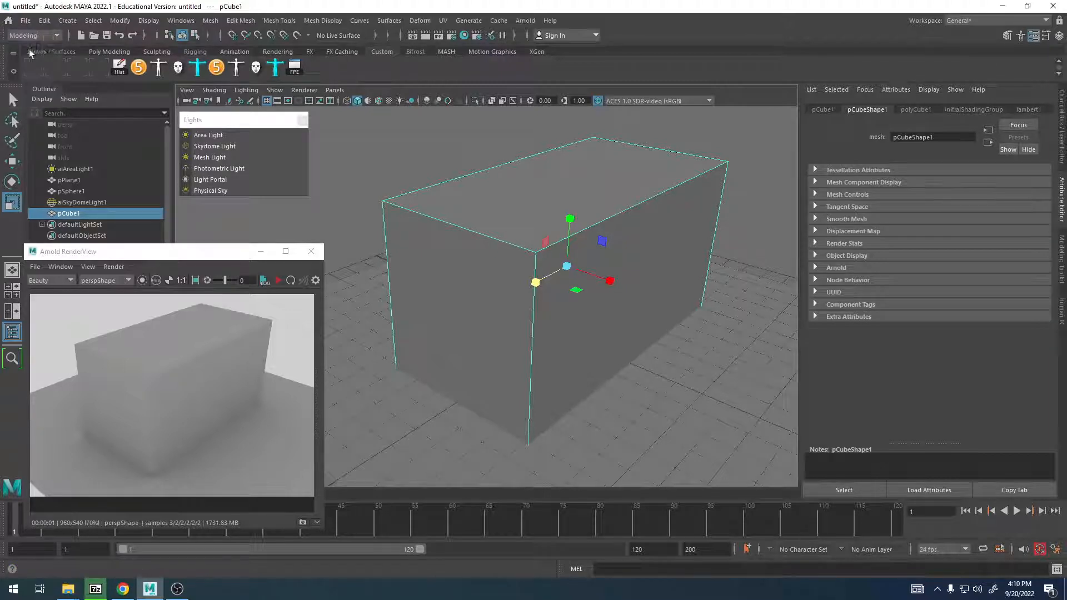
pyautogui.click(321, 20)
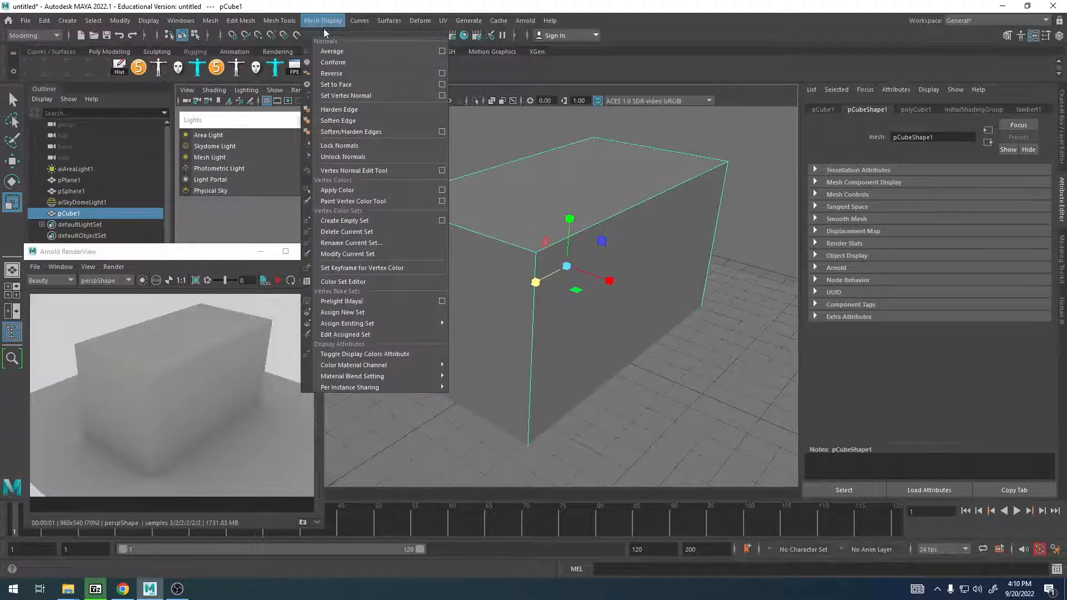
pyautogui.click(339, 76)
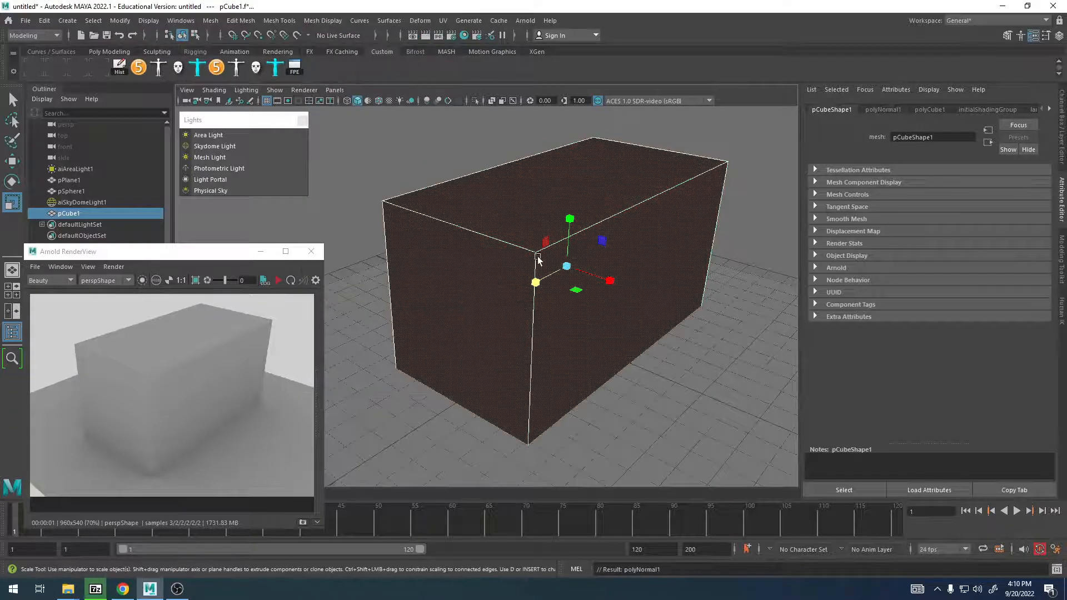
# Turn off Double Sided in the box's Render Stats so its interior can be seen through the near walls
pyautogui.keyDown('alt'); pyautogui.moveTo(538, 258); pyautogui.dragTo(622, 450); pyautogui.keyUp('alt')
pyautogui.keyDown('alt'); pyautogui.moveTo(654, 224); pyautogui.dragTo(612, 261); pyautogui.keyUp('alt')
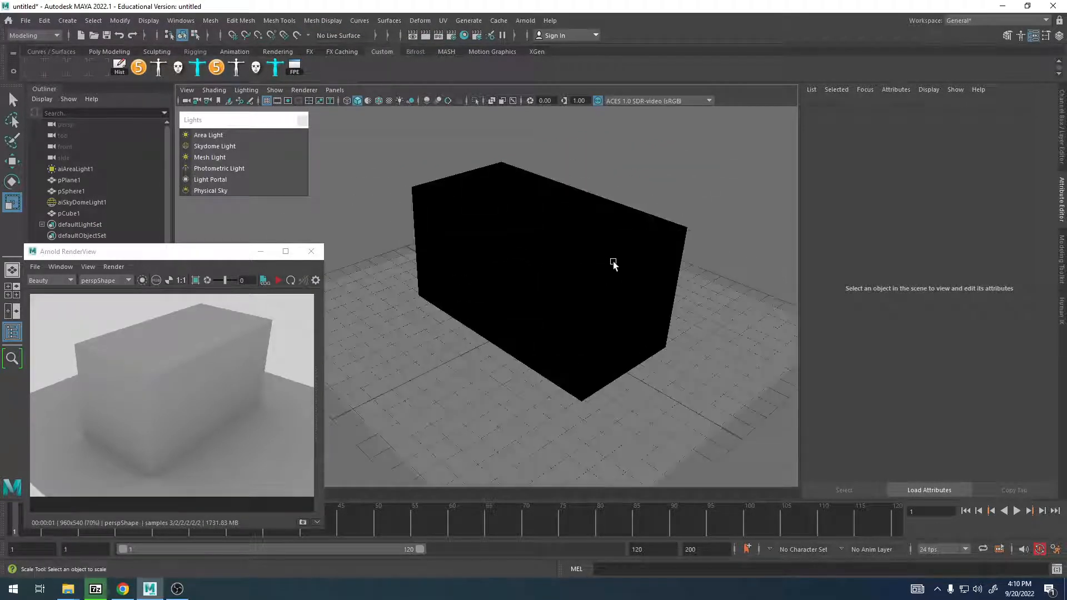
pyautogui.click(611, 261)
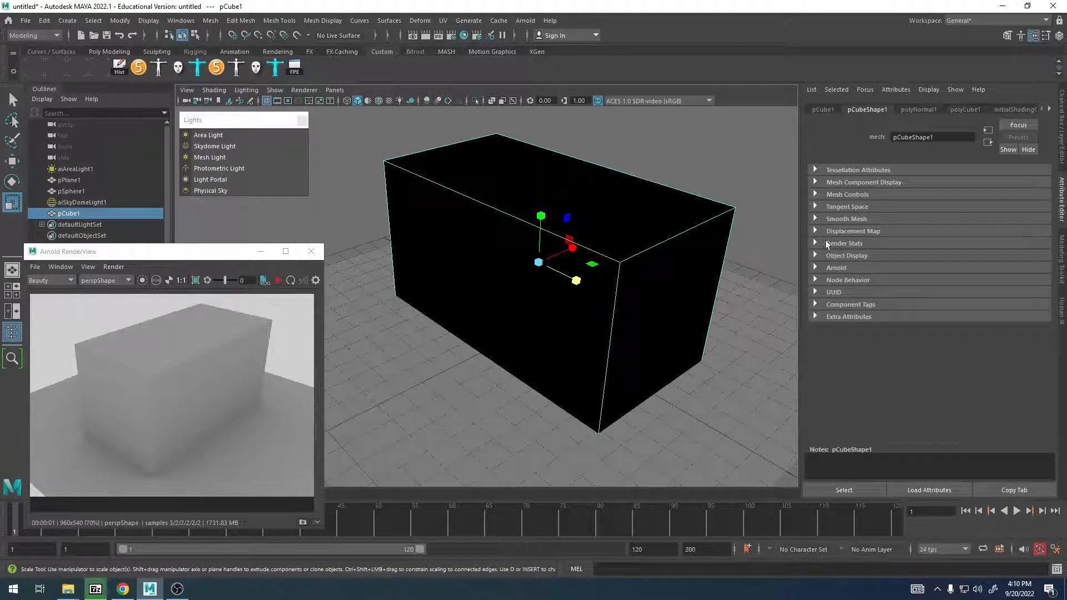
pyautogui.click(854, 245)
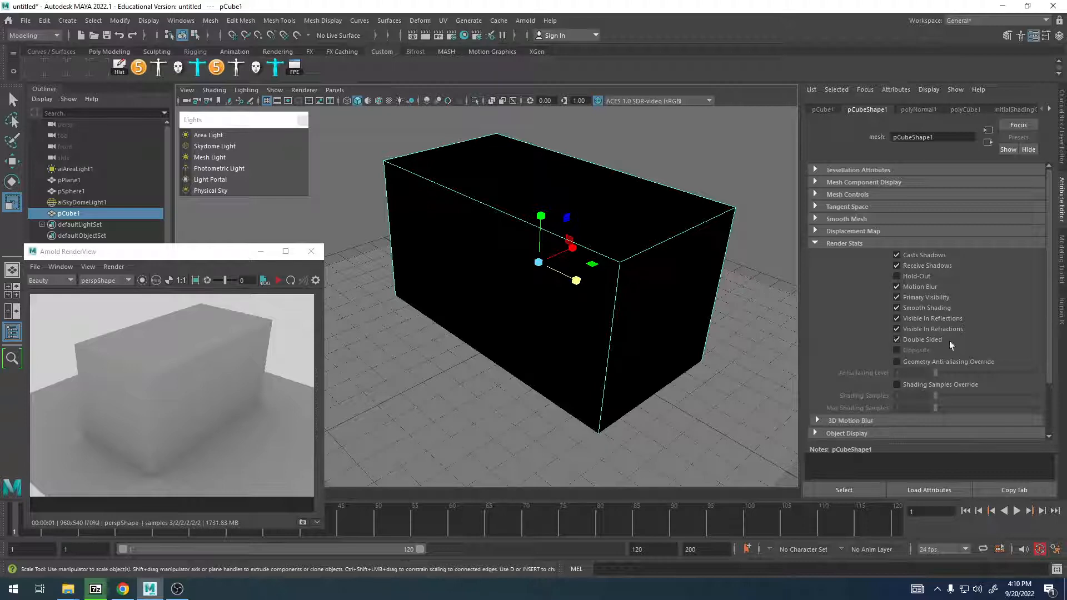
pyautogui.click(920, 340)
pyautogui.keyDown('alt'); pyautogui.moveTo(702, 274); pyautogui.dragTo(681, 263); pyautogui.keyUp('alt')
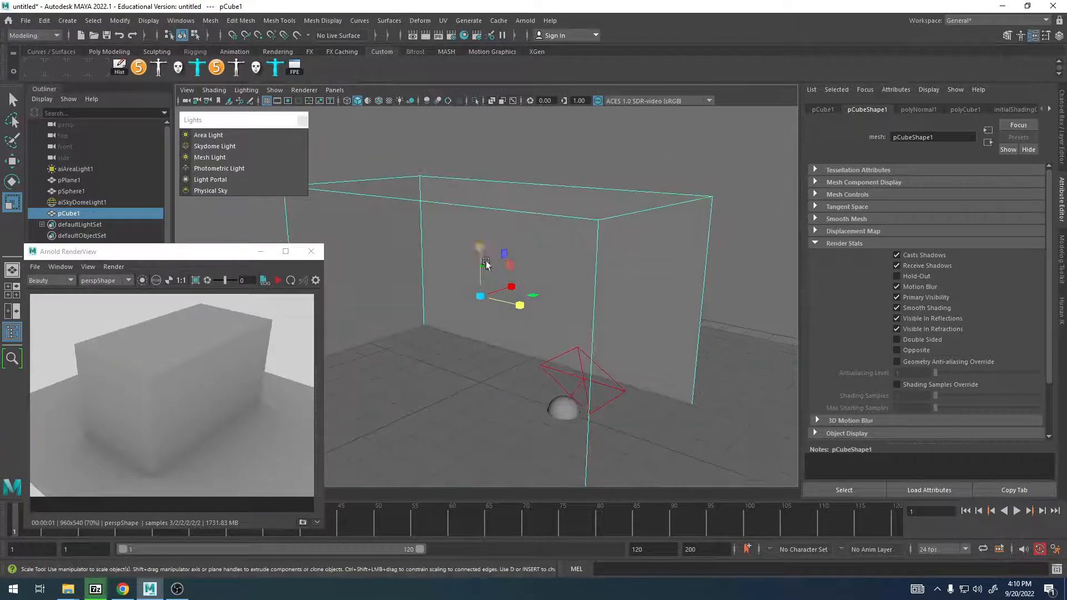
pyautogui.keyDown('alt'); pyautogui.moveTo(617, 259); pyautogui.dragTo(678, 253); pyautogui.keyUp('alt')
# Turn off Double Sided in the Render Stats of the floor plane as well
pyautogui.click(654, 208)
pyautogui.click(682, 267)
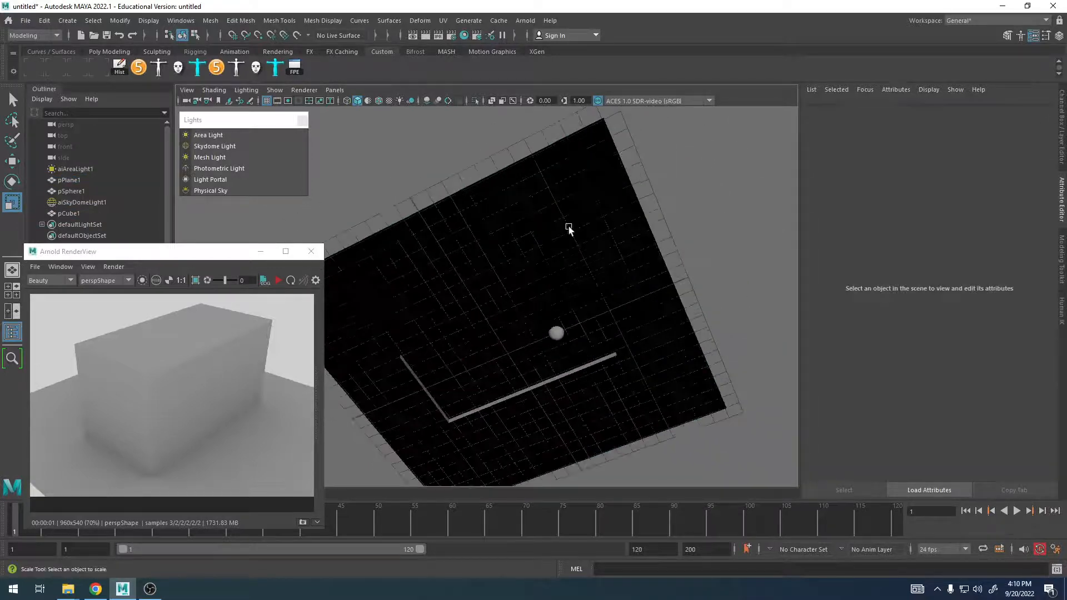
pyautogui.click(569, 227)
pyautogui.click(930, 341)
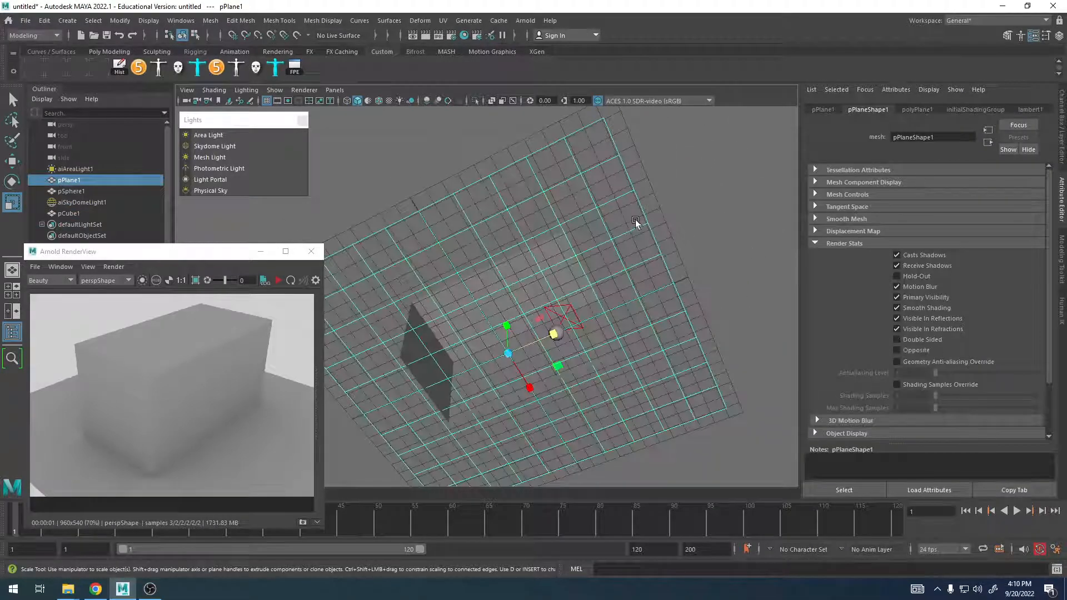
pyautogui.click(660, 234)
pyautogui.keyDown('alt'); pyautogui.moveTo(661, 235); pyautogui.dragTo(639, 309); pyautogui.keyUp('alt')
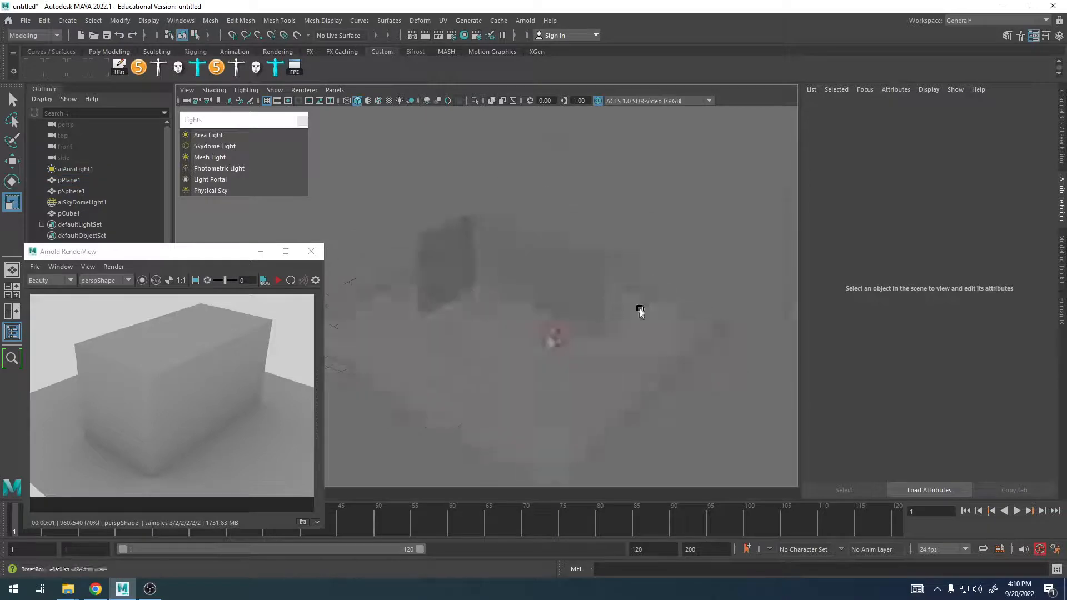
# Render the see-through box with the sphere and area light inside it, framing the whole box
pyautogui.keyDown('alt'); pyautogui.moveTo(639, 308); pyautogui.dragTo(809, 316, button='right'); pyautogui.keyUp('alt')
pyautogui.keyDown('alt'); pyautogui.moveTo(571, 316); pyautogui.dragTo(532, 281); pyautogui.keyUp('alt')
pyautogui.keyDown('alt'); pyautogui.moveTo(532, 281); pyautogui.dragTo(623, 309, button='right'); pyautogui.keyUp('alt')
pyautogui.click(278, 282)
pyautogui.moveTo(623, 309)
pyautogui.keyDown('alt'); pyautogui.mouseDown()
pyautogui.moveTo(605, 328)
pyautogui.moveTo(716, 310)
pyautogui.moveTo(617, 319)
pyautogui.mouseUp(); pyautogui.keyUp('alt')
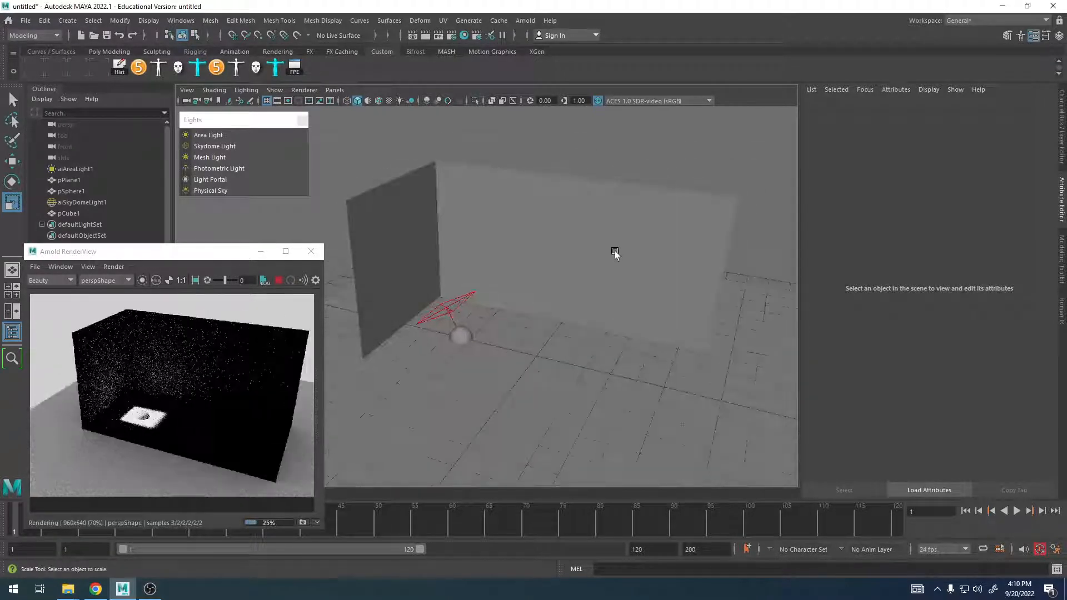
pyautogui.keyDown('alt'); pyautogui.moveTo(569, 227); pyautogui.dragTo(542, 264, button='right'); pyautogui.keyUp('alt')
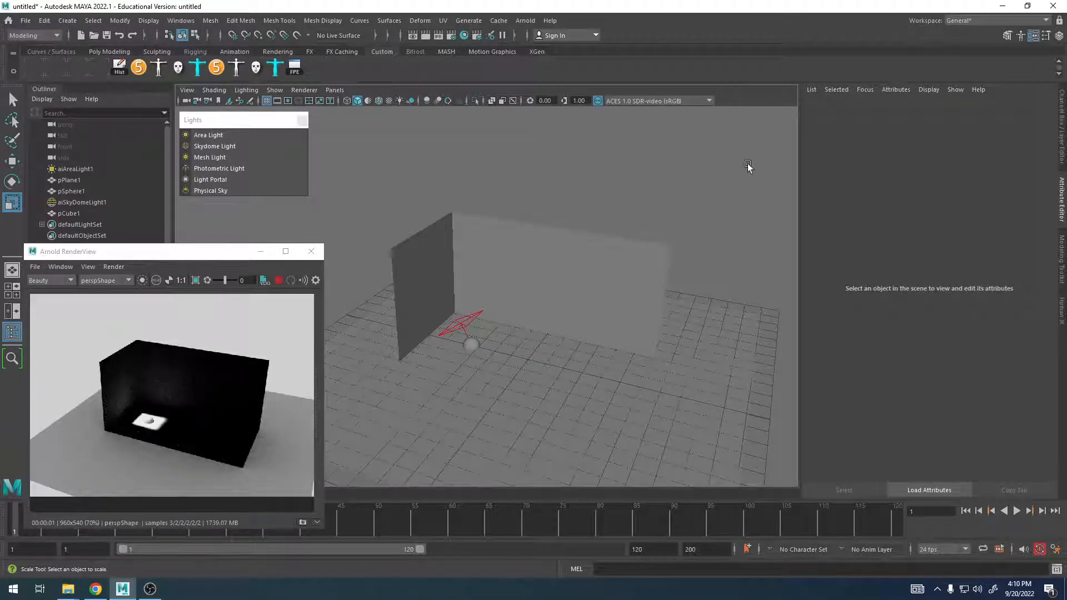
pyautogui.keyDown('alt'); pyautogui.moveTo(605, 337); pyautogui.dragTo(638, 333); pyautogui.keyUp('alt')
# Cut a window opening in the box's end wall by extruding its face, scaling it inward and deleting the inner face
pyautogui.click(628, 276)
pyautogui.keyDown('alt'); pyautogui.moveTo(628, 277); pyautogui.dragTo(455, 284); pyautogui.keyUp('alt')
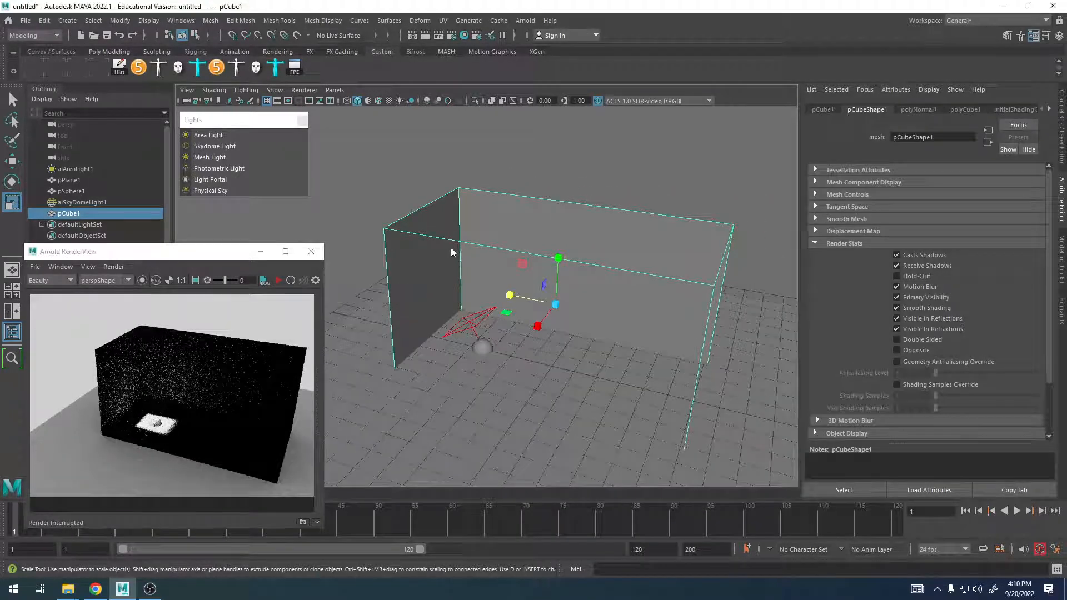
pyautogui.moveTo(451, 252); pyautogui.dragTo(424, 309, button='right')
pyautogui.moveTo(424, 309)
pyautogui.keyDown('alt'); pyautogui.mouseDown()
pyautogui.moveTo(468, 310)
pyautogui.moveTo(418, 307)
pyautogui.mouseUp(); pyautogui.keyUp('alt')
pyautogui.click(423, 300)
pyautogui.keyDown('alt'); pyautogui.moveTo(602, 295); pyautogui.dragTo(650, 305, button='middle'); pyautogui.keyUp('alt')
pyautogui.keyDown('alt'); pyautogui.moveTo(650, 305); pyautogui.dragTo(623, 304); pyautogui.keyUp('alt')
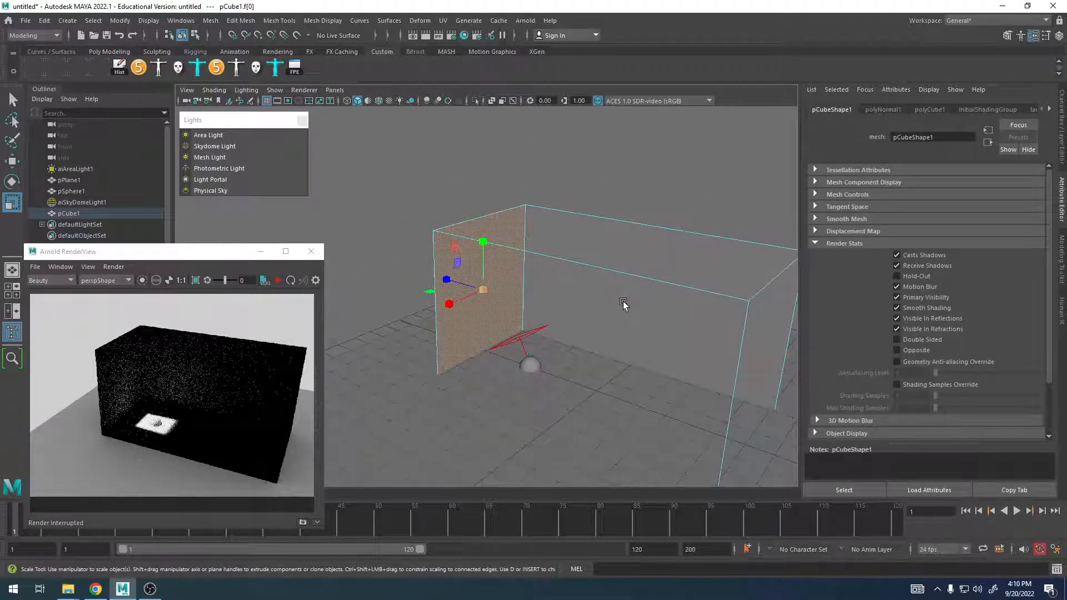
pyautogui.hotkey('ctrl', 'e')
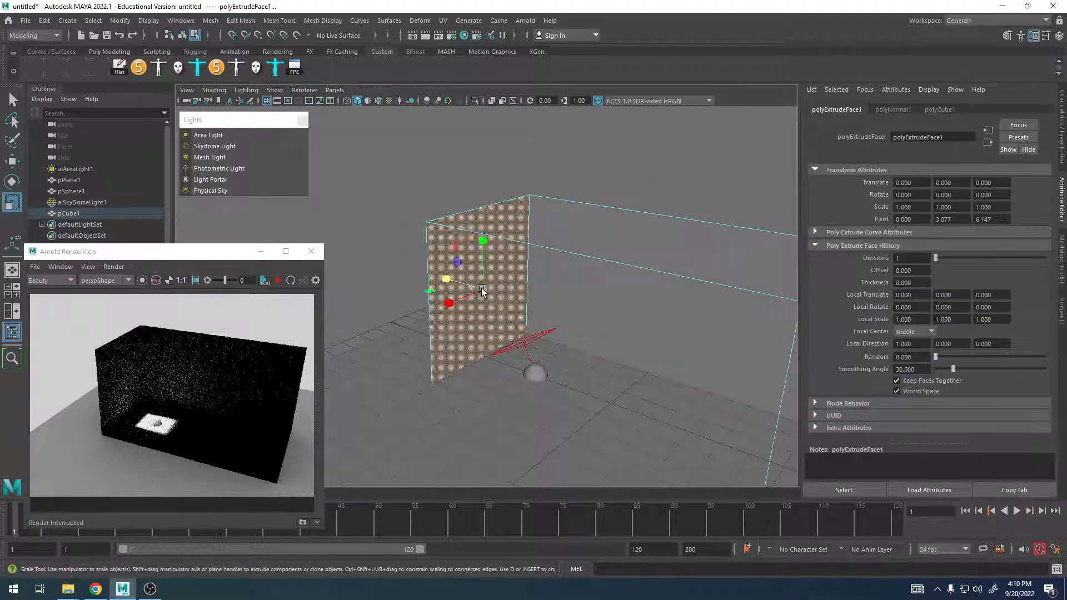
pyautogui.moveTo(481, 289); pyautogui.dragTo(422, 310)
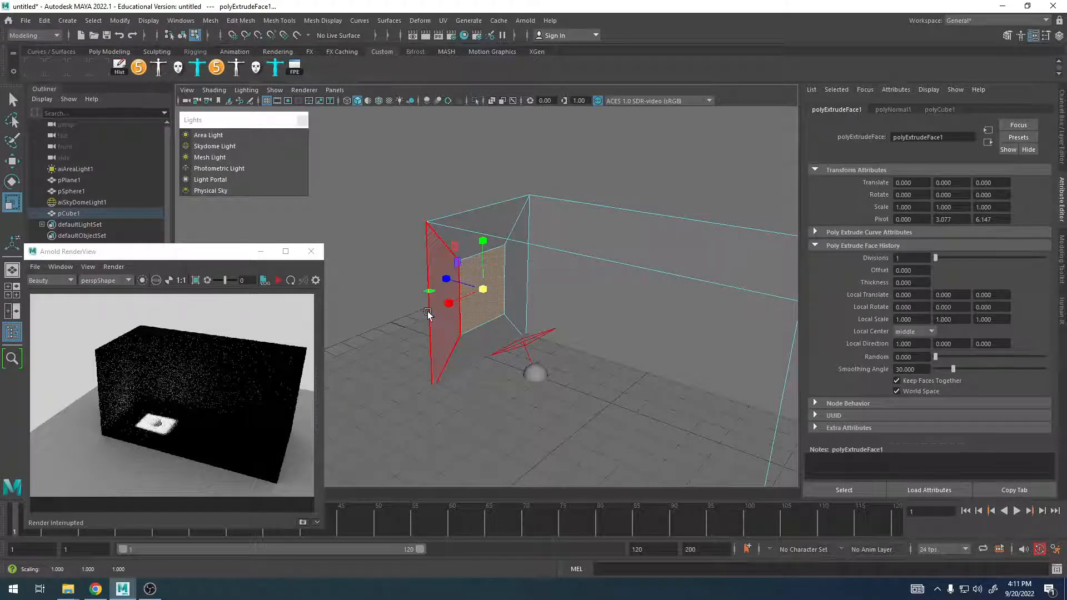
pyautogui.press('Delete')
pyautogui.click(485, 282)
# Render the room with the window, framing the opening and sphere, and zoom out the rendered image
pyautogui.keyDown('alt'); pyautogui.moveTo(489, 282); pyautogui.dragTo(805, 284, button='right'); pyautogui.keyUp('alt')
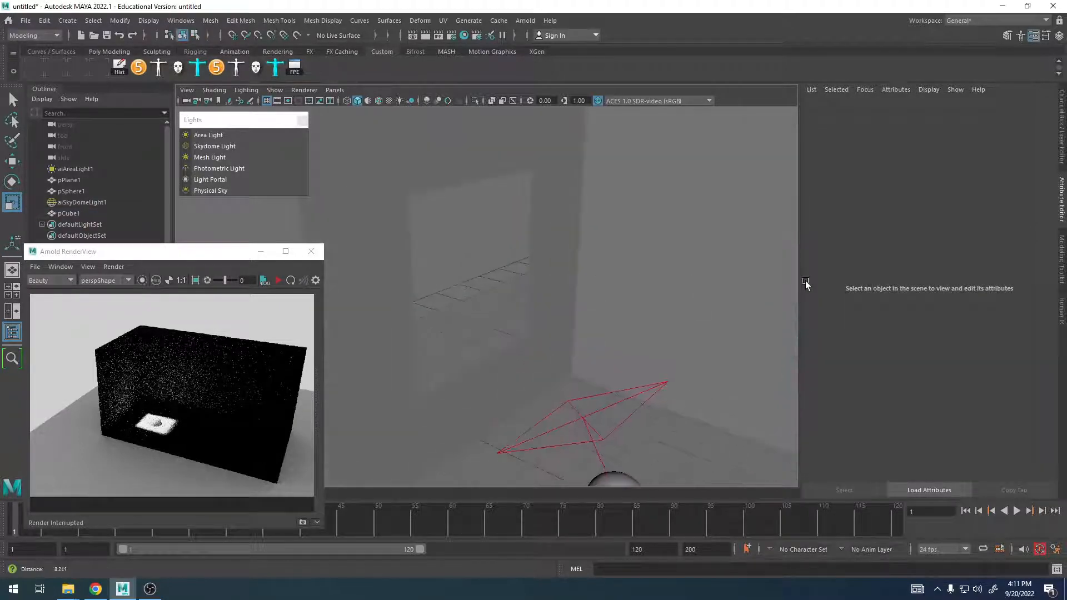
pyautogui.click(280, 284)
pyautogui.keyDown('alt'); pyautogui.moveTo(504, 319); pyautogui.dragTo(373, 310, button='right'); pyautogui.keyUp('alt')
pyautogui.keyDown('alt'); pyautogui.moveTo(500, 309); pyautogui.dragTo(552, 293); pyautogui.keyUp('alt')
pyautogui.keyDown('alt'); pyautogui.moveTo(552, 293); pyautogui.dragTo(622, 296, button='right'); pyautogui.keyUp('alt')
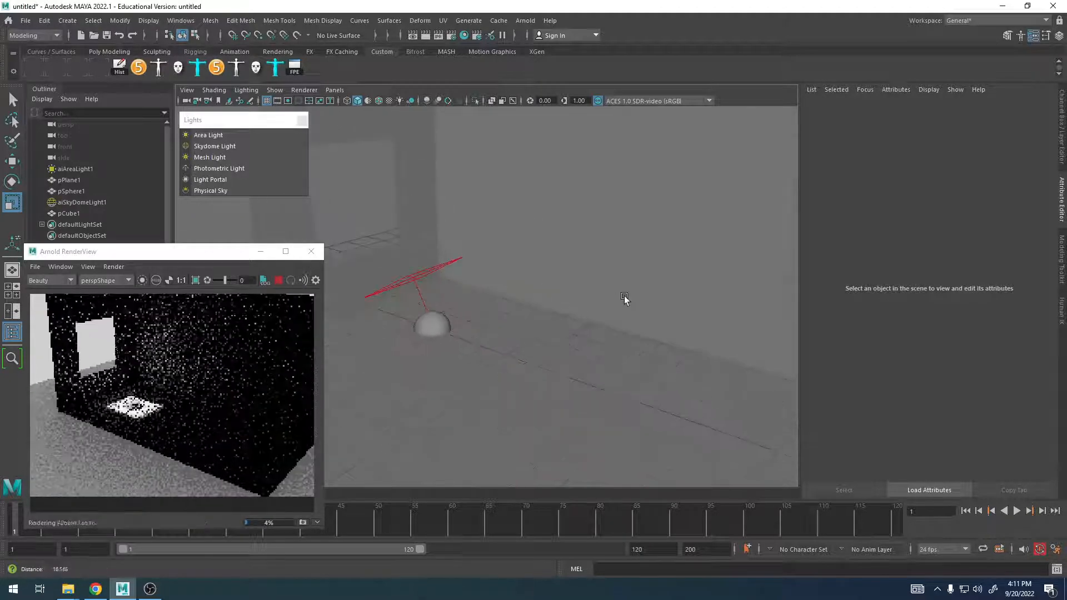
pyautogui.keyDown('alt'); pyautogui.moveTo(625, 299); pyautogui.dragTo(593, 343); pyautogui.keyUp('alt')
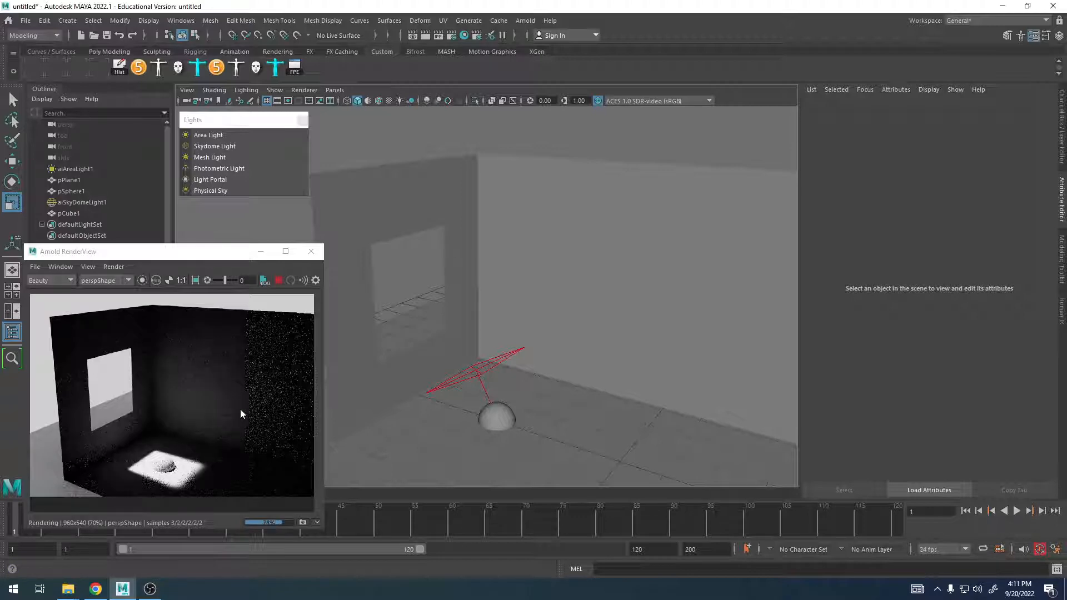
pyautogui.scroll(-3, 214, 428)
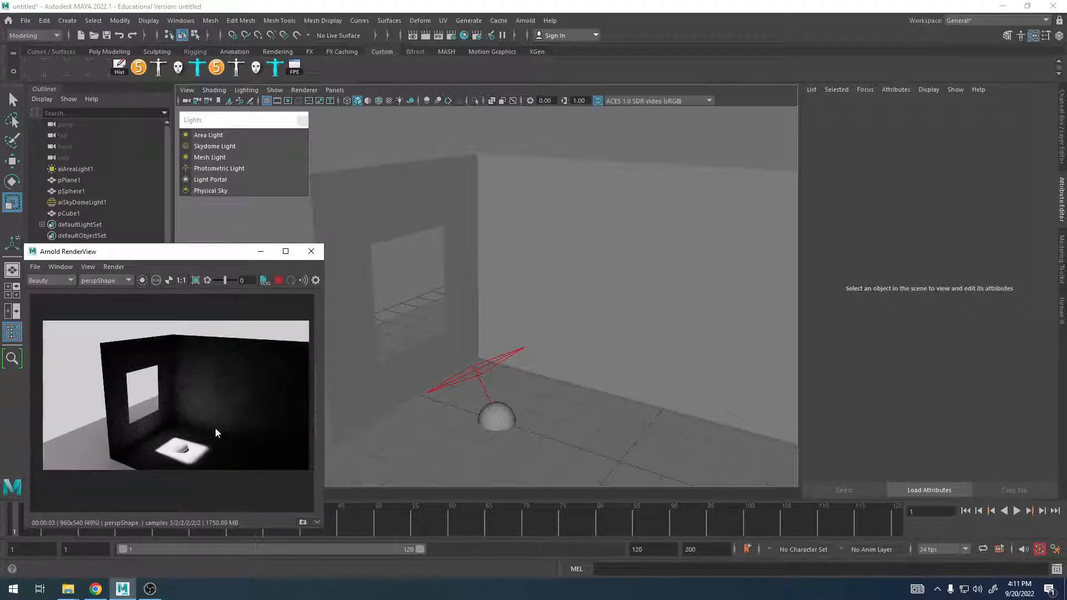
# Set the skydome light's intensity to 5 and view the room's live render from farther out and from the side
pyautogui.click(391, 256)
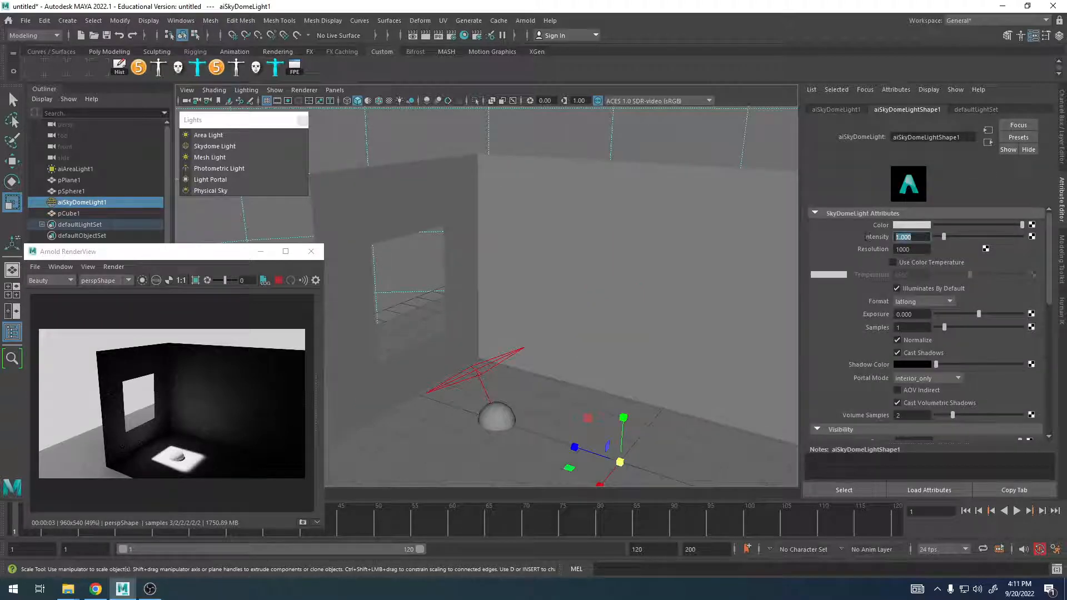
pyautogui.write('5')
pyautogui.press('Return')
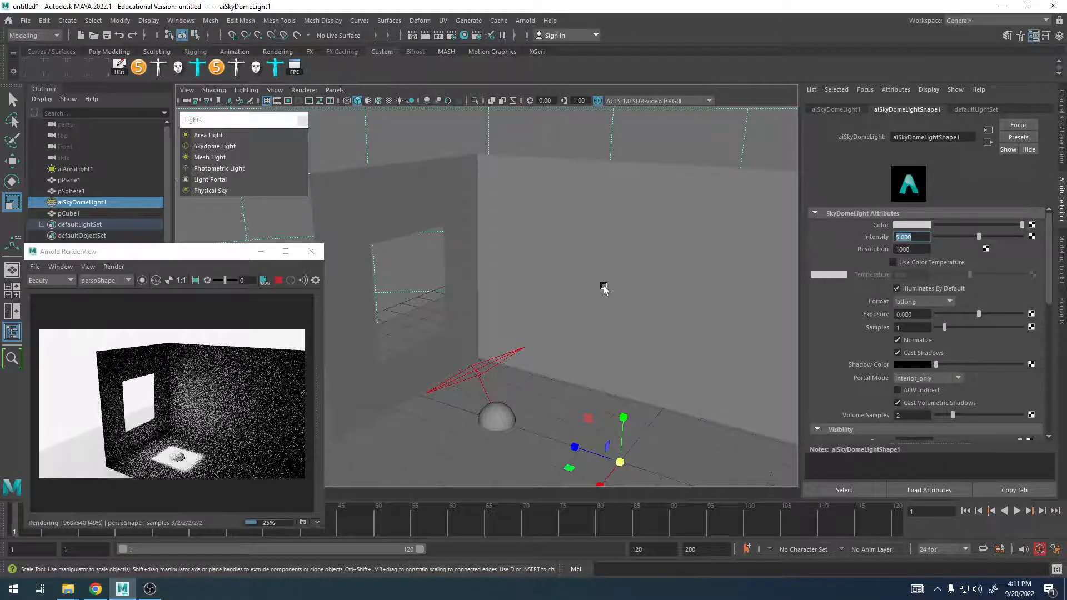
pyautogui.keyDown('alt'); pyautogui.moveTo(583, 364); pyautogui.dragTo(578, 328); pyautogui.keyUp('alt')
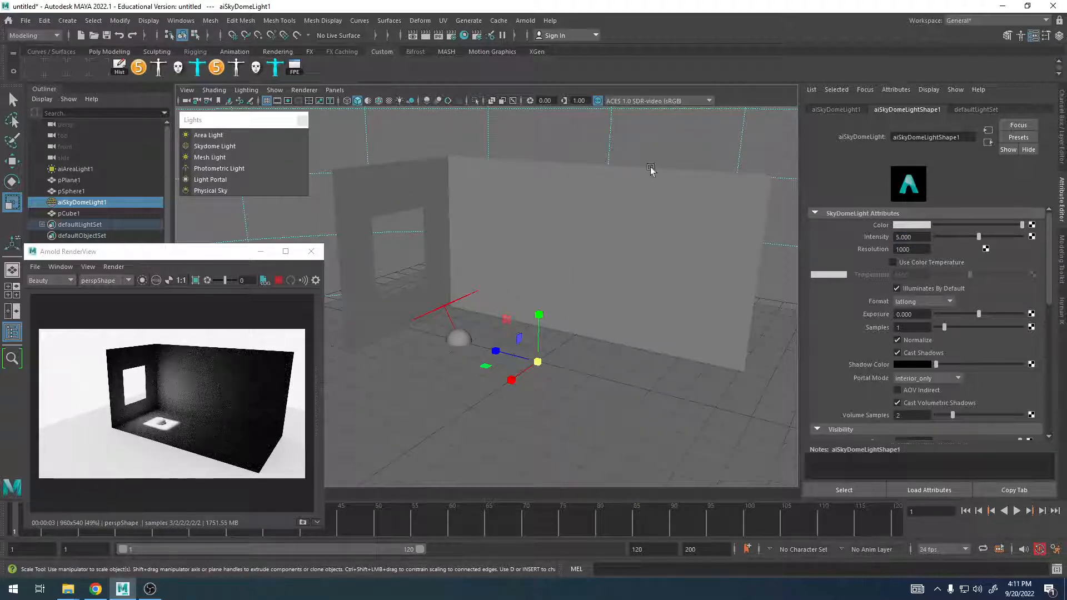
pyautogui.keyDown('alt'); pyautogui.moveTo(497, 318); pyautogui.dragTo(636, 312); pyautogui.keyUp('alt')
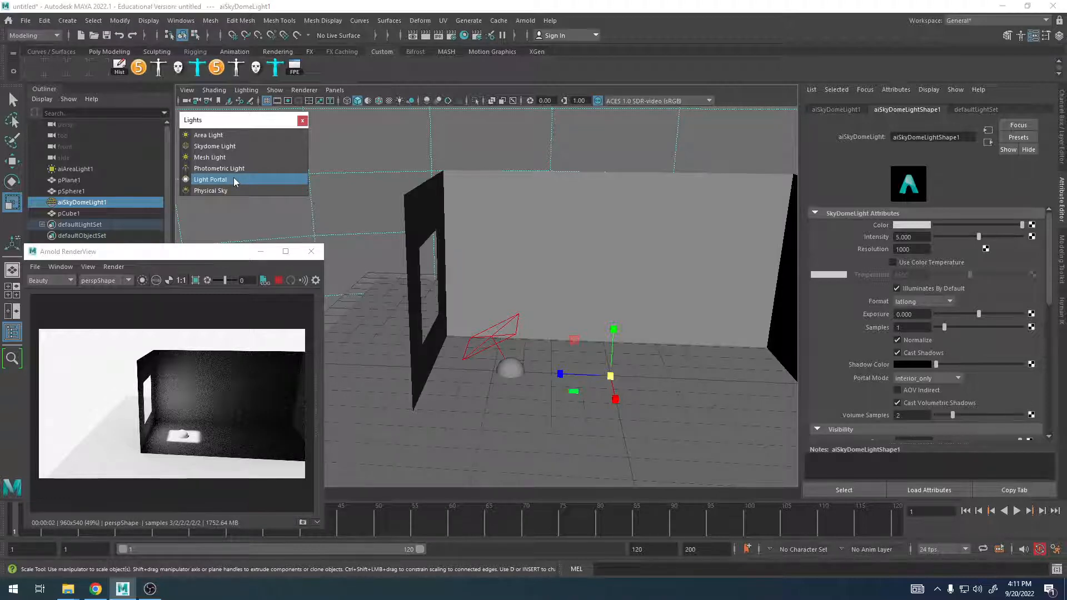
# Create an Arnold light portal and move it up into the window opening of the end wall
pyautogui.click(235, 181)
pyautogui.keyDown('alt'); pyautogui.moveTo(596, 364); pyautogui.dragTo(510, 251); pyautogui.keyUp('alt')
pyautogui.press('w')
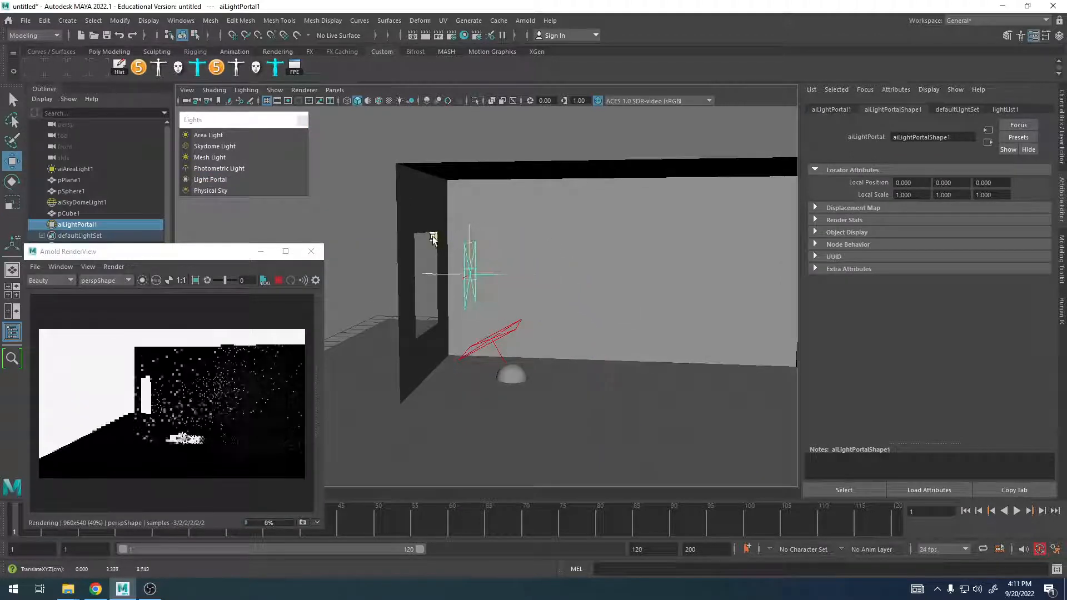
pyautogui.moveTo(433, 238); pyautogui.dragTo(411, 244)
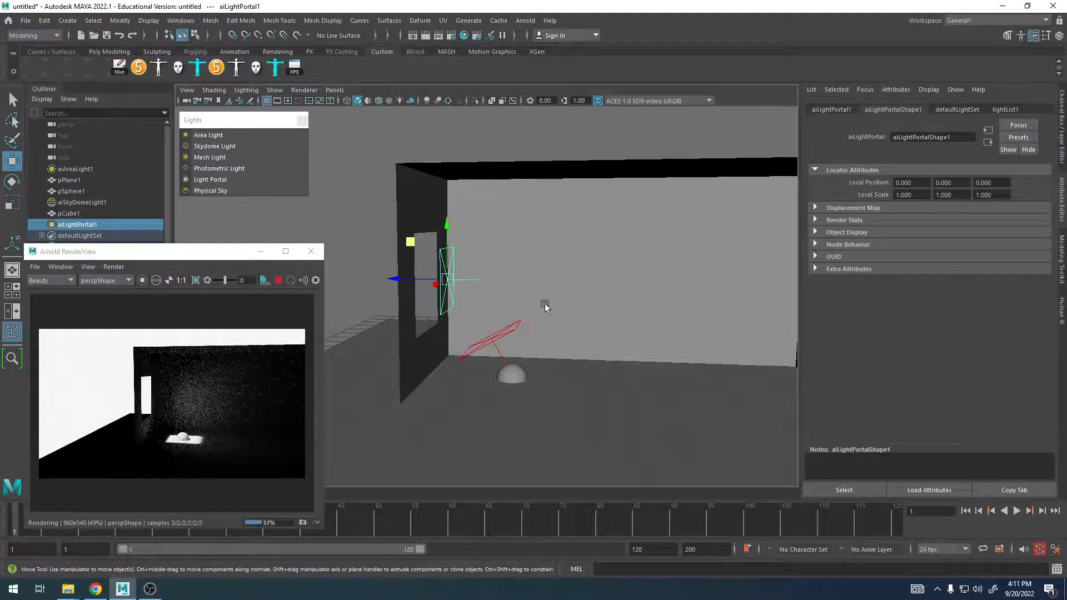
pyautogui.keyDown('alt'); pyautogui.moveTo(545, 306); pyautogui.dragTo(604, 287); pyautogui.keyUp('alt')
pyautogui.moveTo(455, 252); pyautogui.dragTo(431, 255)
pyautogui.keyDown('alt'); pyautogui.moveTo(547, 262); pyautogui.dragTo(476, 262); pyautogui.keyUp('alt')
# Scale the light portal to fit the window and fine-tune its position in the opening
pyautogui.scroll(3, 476, 262)
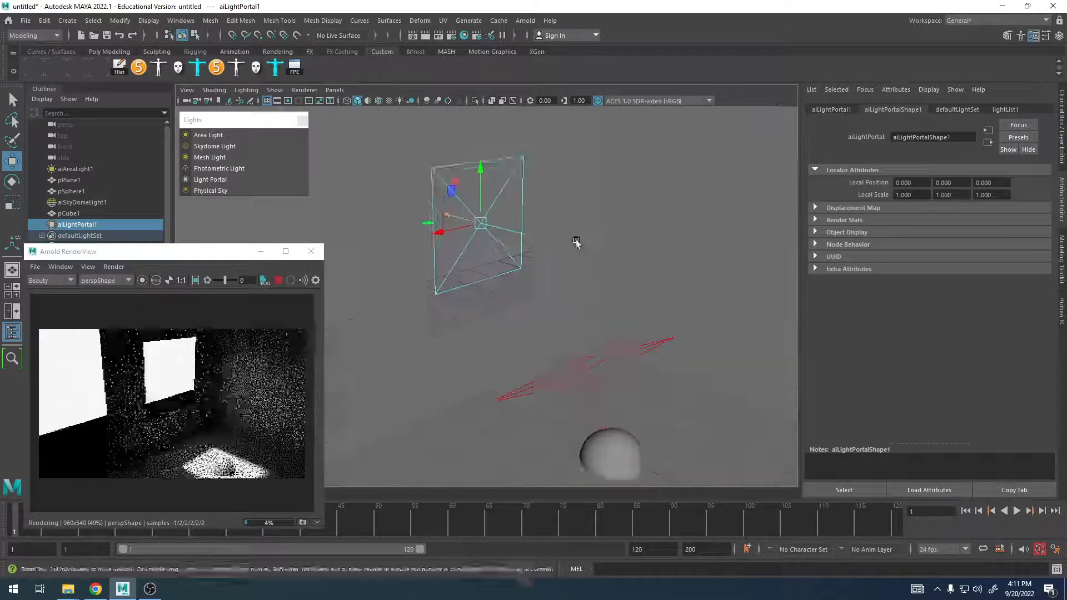
pyautogui.keyDown('alt'); pyautogui.moveTo(576, 243); pyautogui.dragTo(547, 246); pyautogui.keyUp('alt')
pyautogui.press('r')
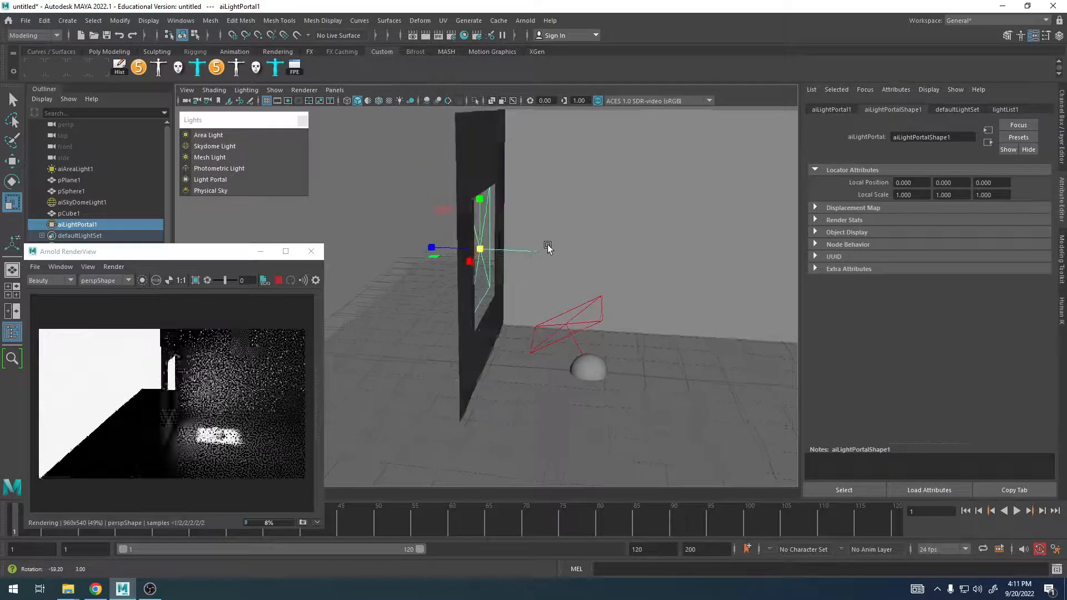
pyautogui.press('w')
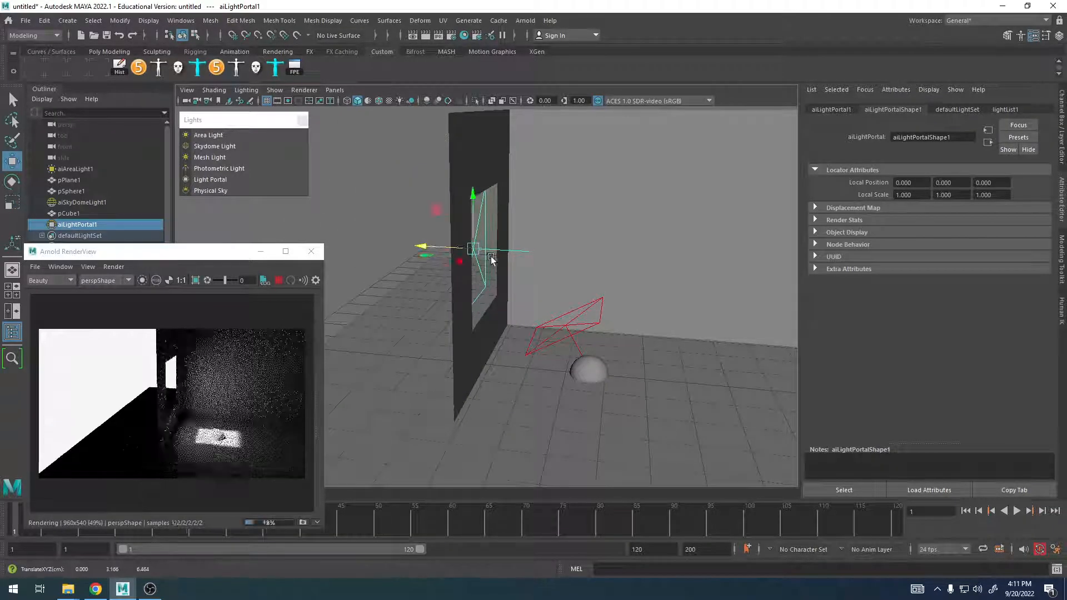
pyautogui.keyDown('alt'); pyautogui.moveTo(431, 248); pyautogui.dragTo(486, 245); pyautogui.keyUp('alt')
pyautogui.press('r')
pyautogui.keyDown('alt'); pyautogui.moveTo(486, 245); pyautogui.dragTo(515, 259); pyautogui.keyUp('alt')
pyautogui.press('w')
pyautogui.moveTo(475, 206); pyautogui.dragTo(380, 238)
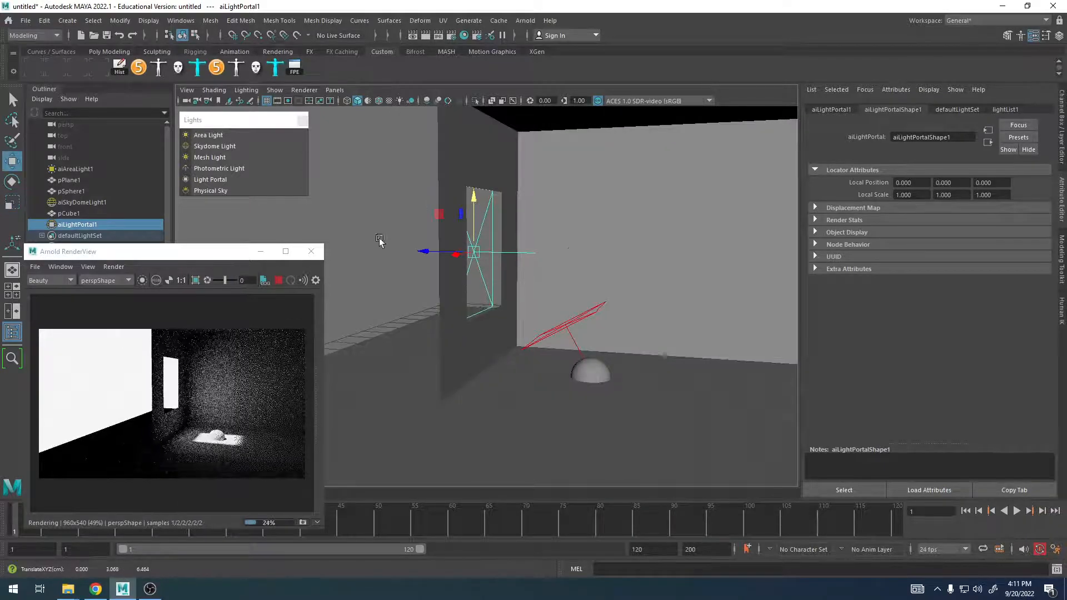
# Inspect the live render of the room with the light portal from a distance and from closer up
pyautogui.scroll(-5, 560, 278)
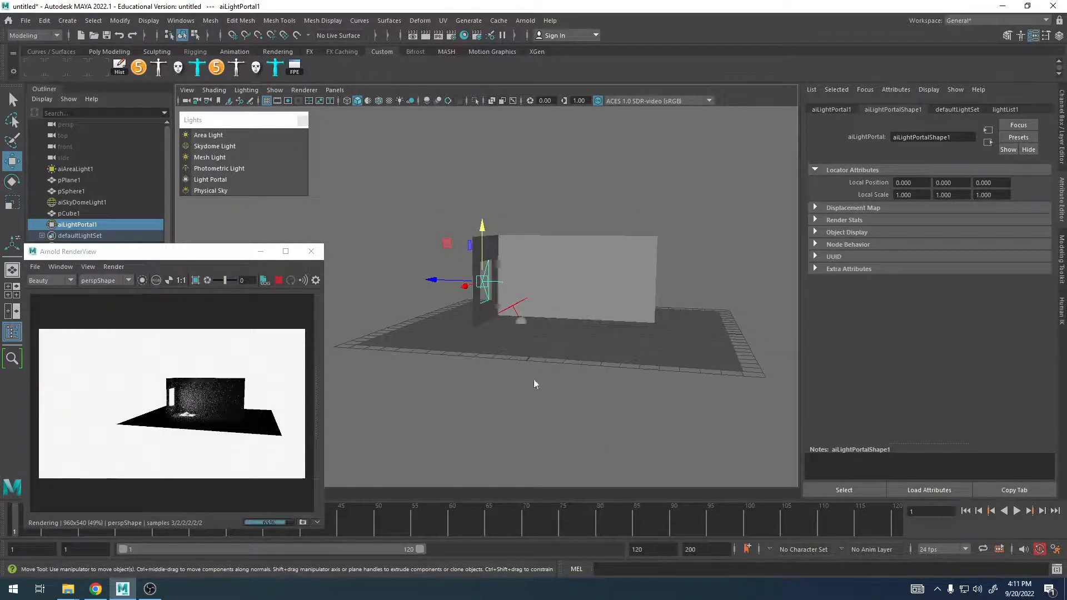
pyautogui.keyDown('alt'); pyautogui.moveTo(620, 340); pyautogui.dragTo(611, 351); pyautogui.keyUp('alt')
pyautogui.keyDown('alt'); pyautogui.moveTo(612, 351); pyautogui.dragTo(788, 358, button='right'); pyautogui.keyUp('alt')
pyautogui.keyDown('alt'); pyautogui.moveTo(656, 339); pyautogui.dragTo(618, 381); pyautogui.keyUp('alt')
pyautogui.keyDown('alt'); pyautogui.moveTo(619, 380); pyautogui.dragTo(650, 267, button='middle'); pyautogui.keyUp('alt')
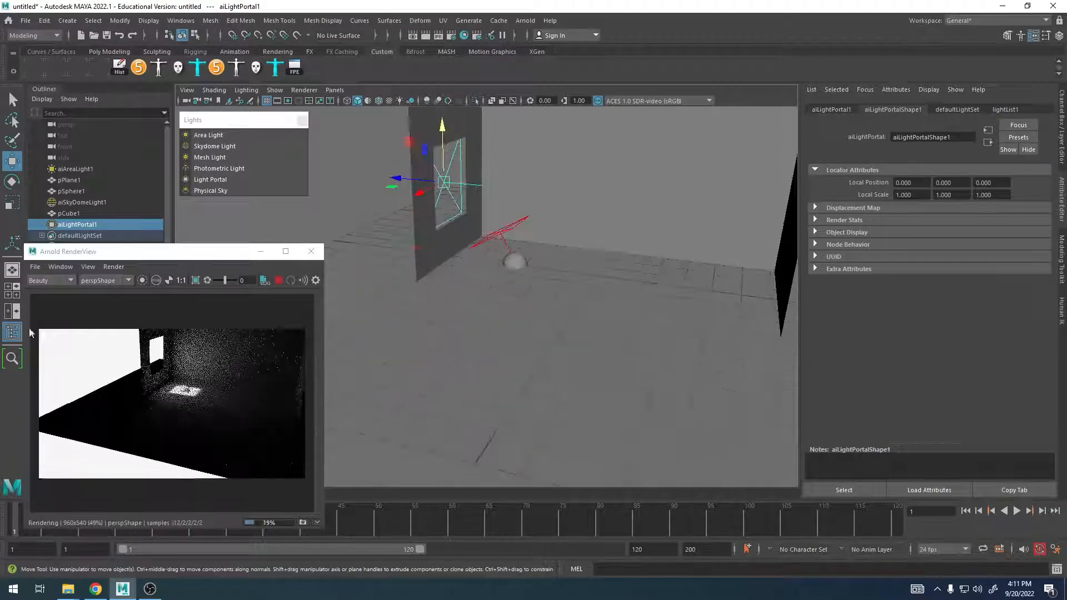
# Review the attributes of the skydome light and light portal and view the room's live render from different sides
pyautogui.click(109, 416)
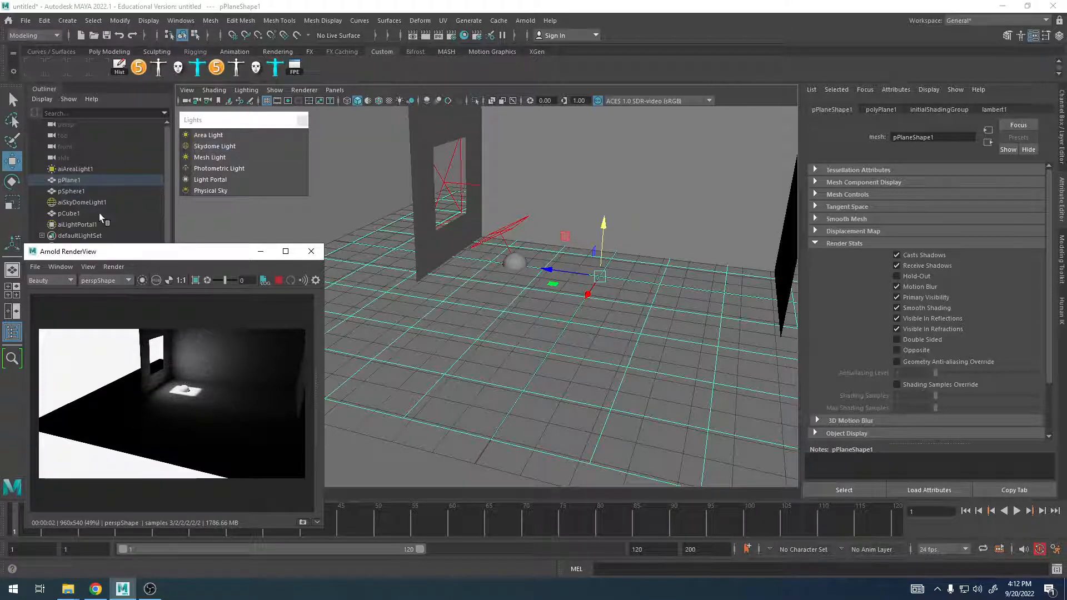
pyautogui.click(78, 169)
pyautogui.click(81, 201)
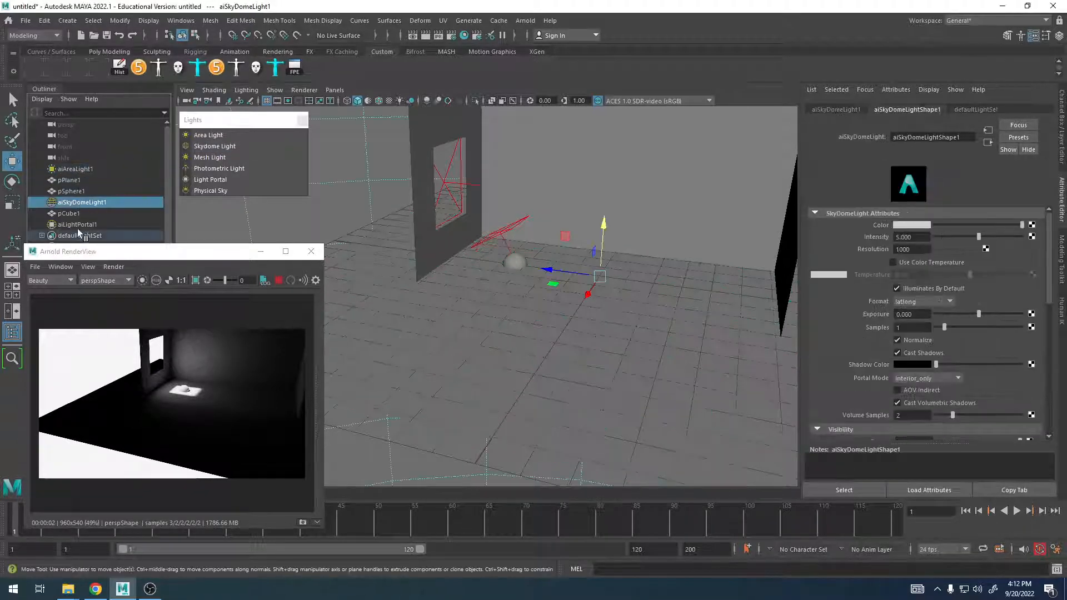
pyautogui.click(78, 225)
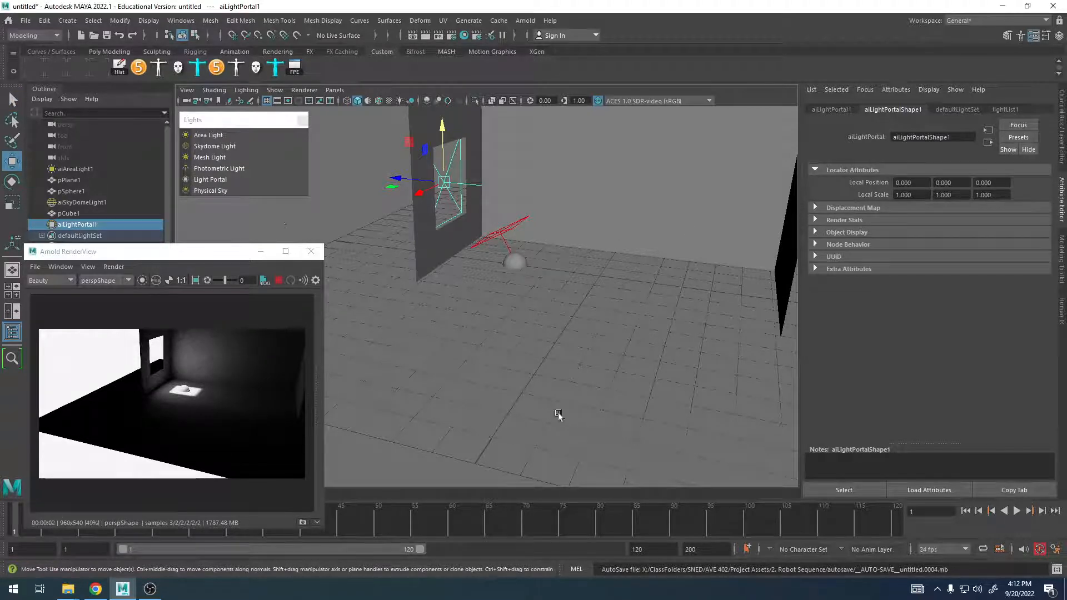
pyautogui.keyDown('alt'); pyautogui.moveTo(822, 343); pyautogui.dragTo(452, 238); pyautogui.keyUp('alt')
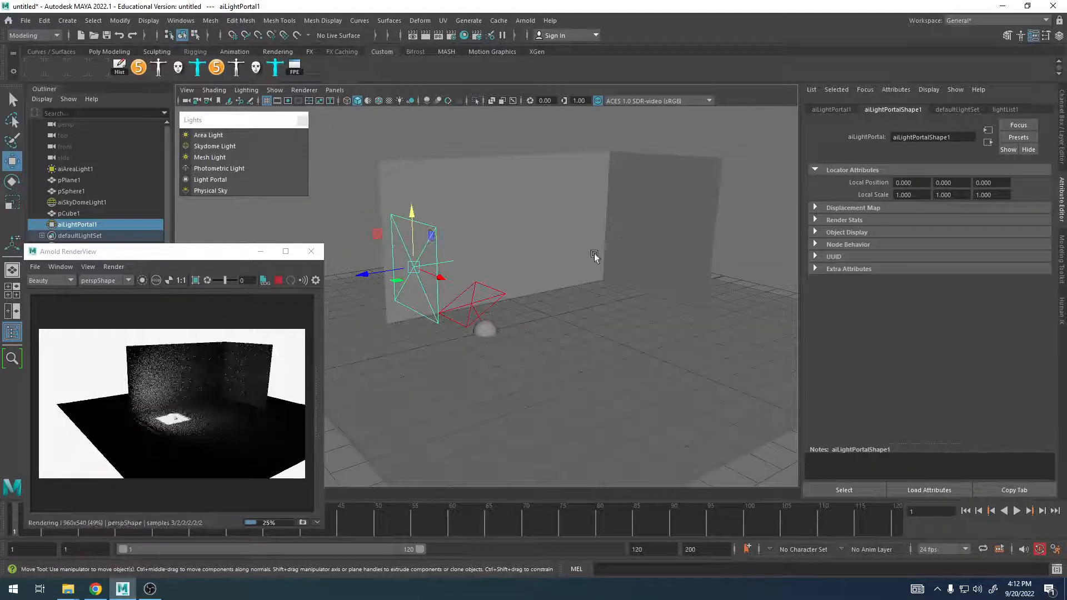
pyautogui.keyDown('alt'); pyautogui.moveTo(594, 254); pyautogui.dragTo(452, 190); pyautogui.keyUp('alt')
# Delete the skydome light and create an Arnold Physical Sky in its place
pyautogui.click(402, 173)
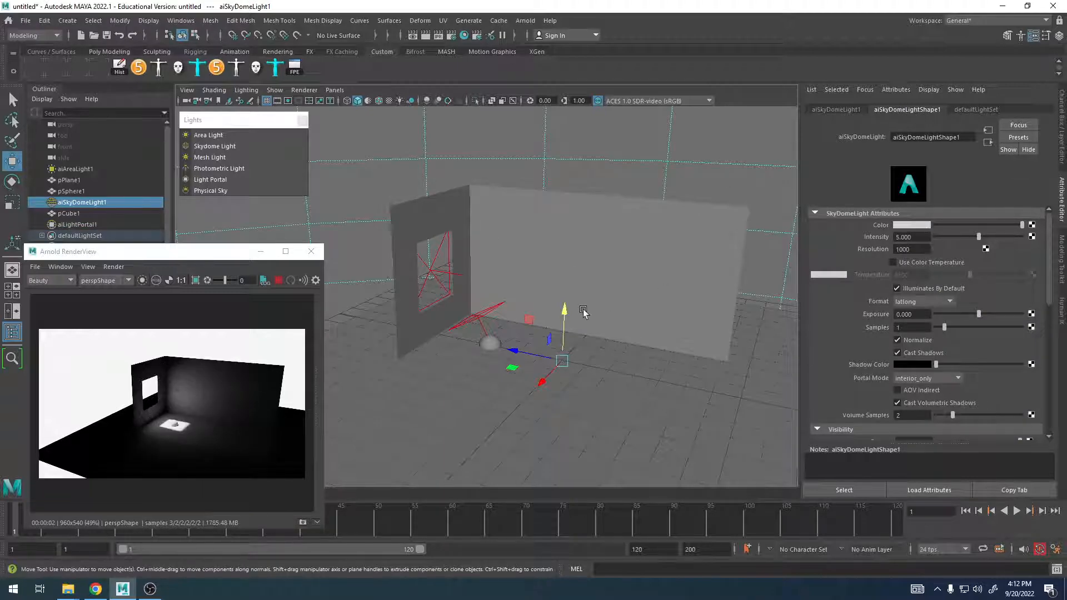
pyautogui.keyDown('alt'); pyautogui.moveTo(583, 313); pyautogui.dragTo(558, 305, button='middle'); pyautogui.keyUp('alt')
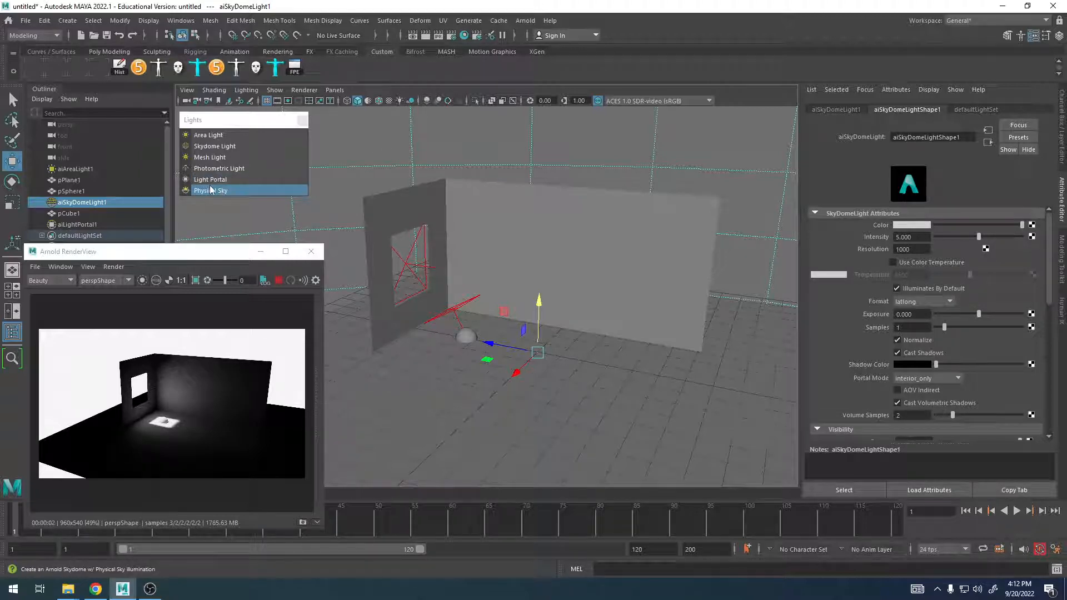
pyautogui.click(423, 150)
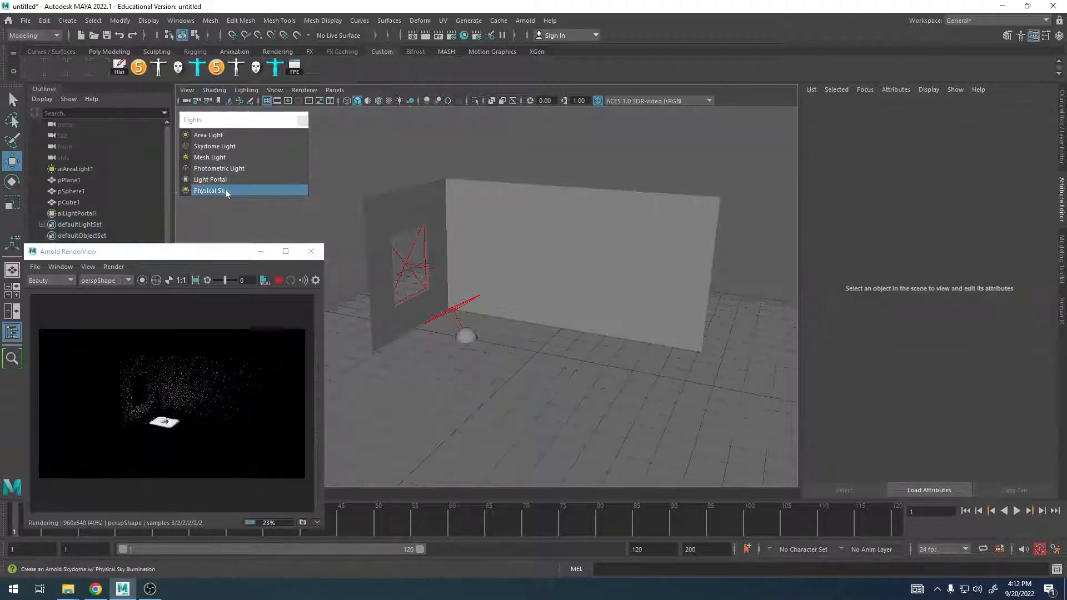
pyautogui.click(225, 189)
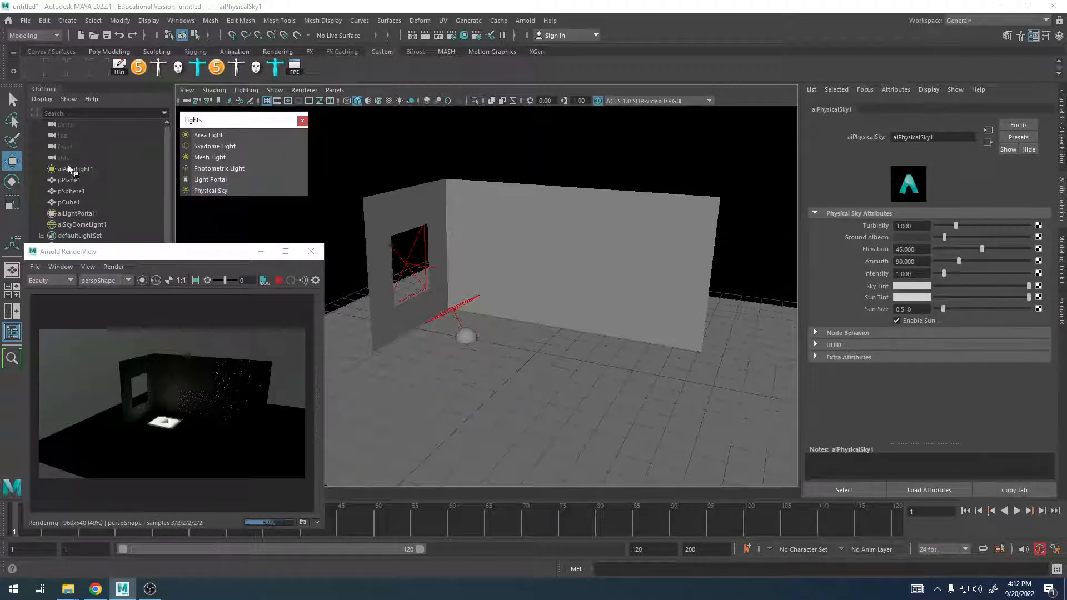
# Inspect the physical sky's attributes and its effect on the live render from several sides of the room
pyautogui.keyDown('alt'); pyautogui.moveTo(517, 305); pyautogui.dragTo(552, 281); pyautogui.keyUp('alt')
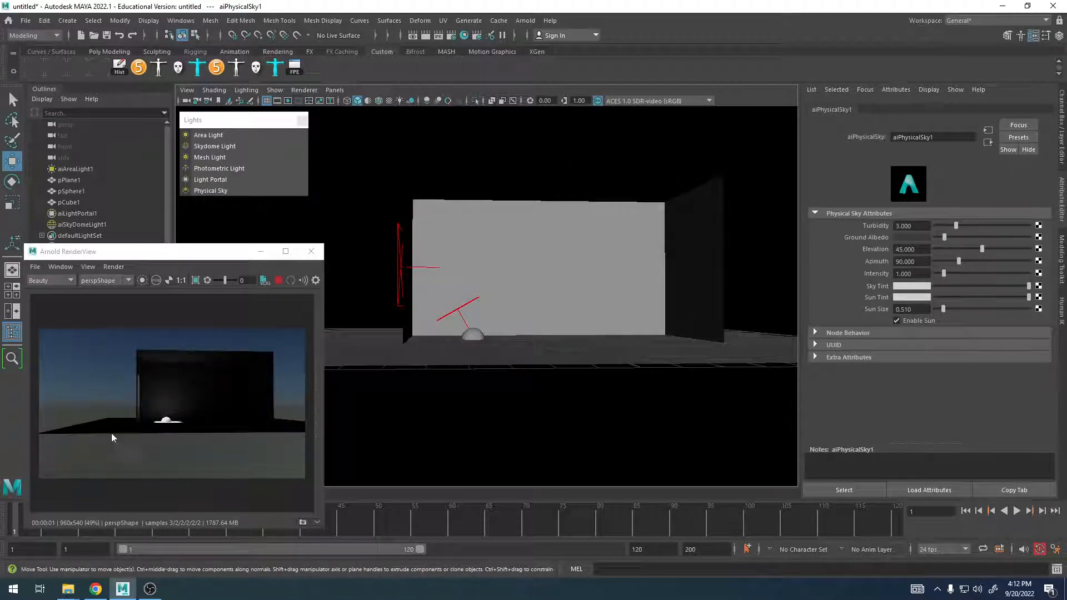
pyautogui.keyDown('alt'); pyautogui.moveTo(534, 325); pyautogui.dragTo(281, 355); pyautogui.keyUp('alt')
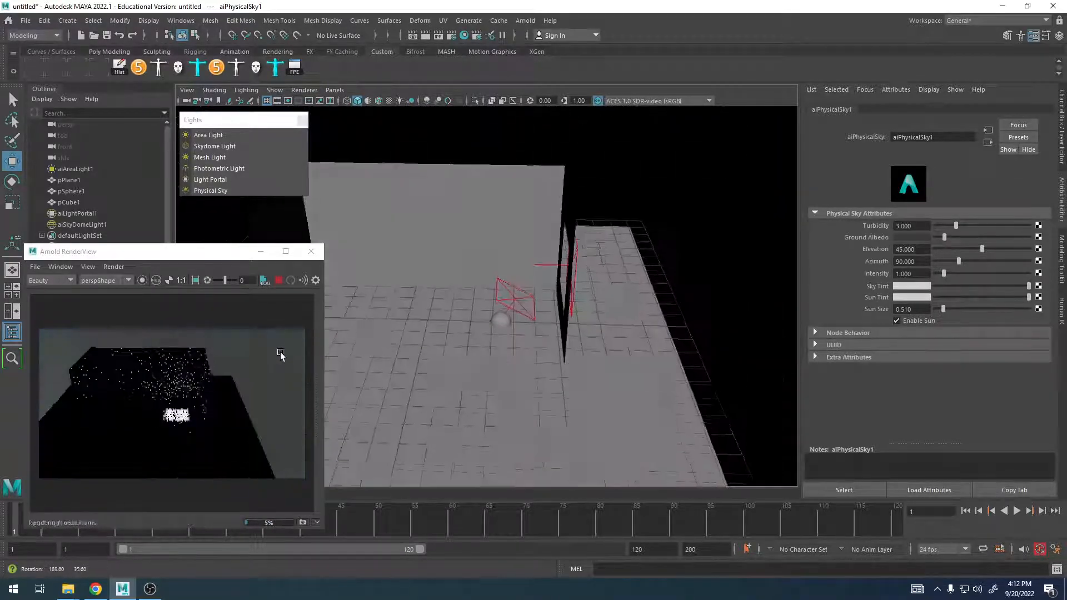
pyautogui.scroll(3, 572, 355)
pyautogui.keyDown('alt'); pyautogui.moveTo(571, 355); pyautogui.dragTo(582, 355, button='middle'); pyautogui.keyUp('alt')
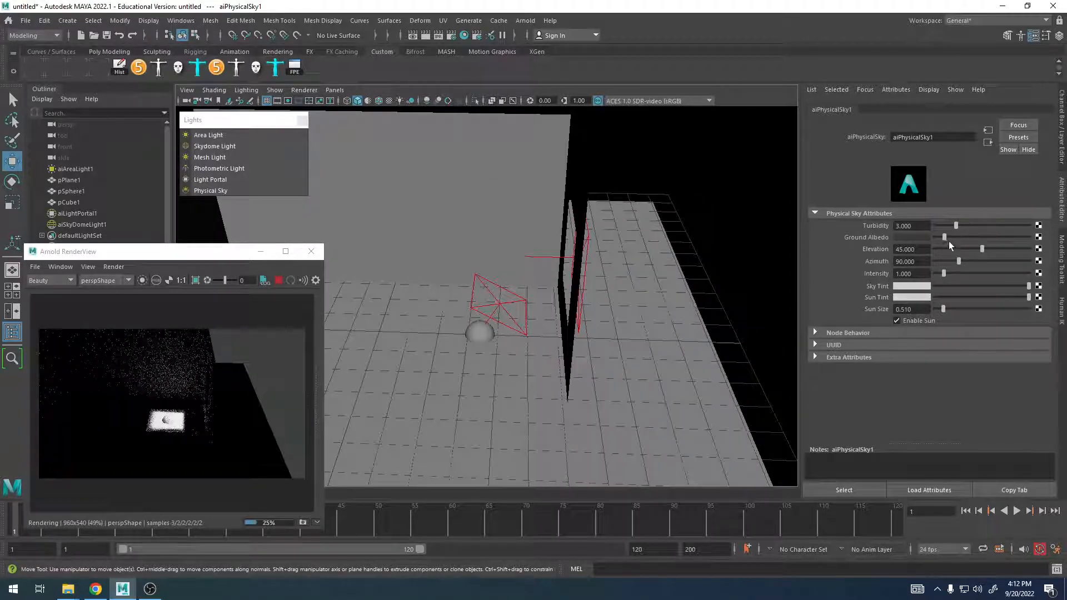
pyautogui.moveTo(955, 238); pyautogui.dragTo(989, 225)
# Undo the creation of the physical sky and the deletion of the skydome light
pyautogui.keyDown('alt'); pyautogui.moveTo(527, 317); pyautogui.dragTo(590, 293); pyautogui.keyUp('alt')
pyautogui.scroll(3, 590, 293)
pyautogui.hotkey('ctrl', 'z')
pyautogui.hotkey('ctrl', 'z')
pyautogui.hotkey('ctrl', 'z')
pyautogui.hotkey('ctrl', 'z')
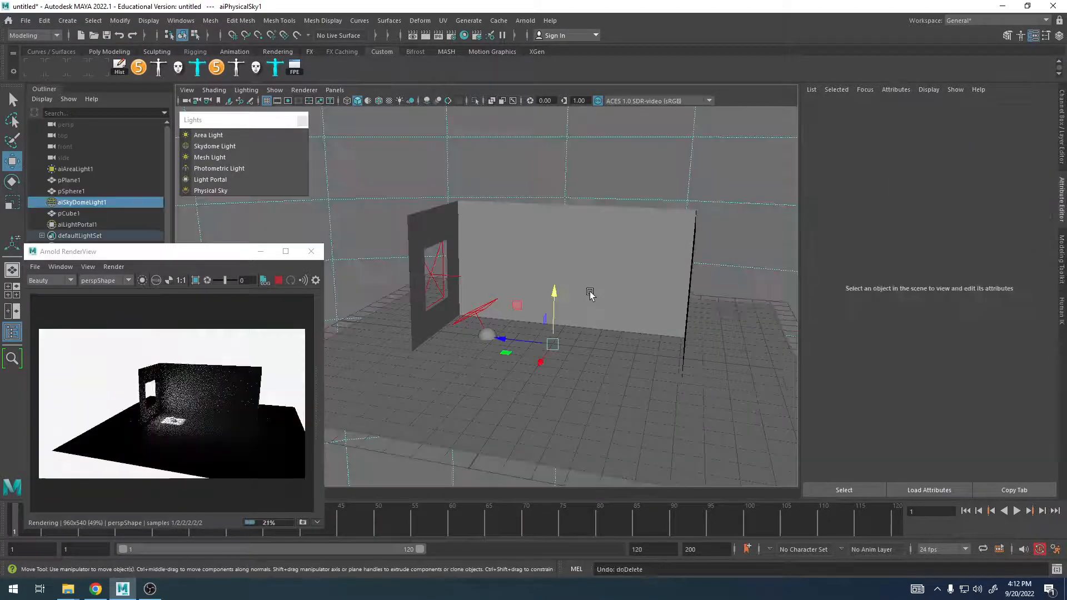
# View the live render of the room lit by the skydome light from several angles and distances
pyautogui.keyDown('alt'); pyautogui.moveTo(588, 295); pyautogui.dragTo(579, 341, button='middle'); pyautogui.keyUp('alt')
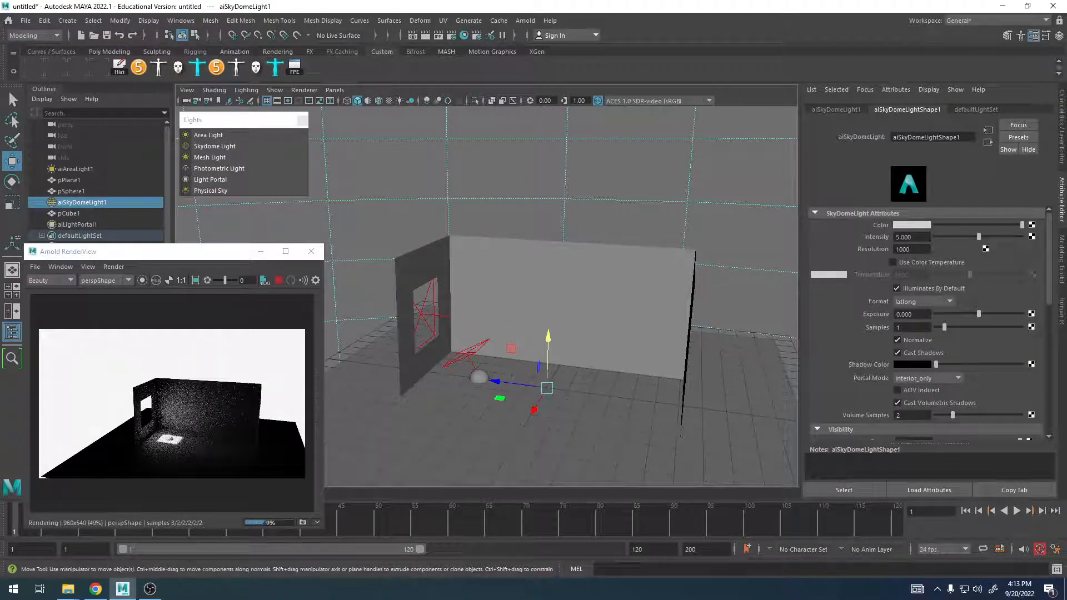
pyautogui.keyDown('alt'); pyautogui.moveTo(576, 206); pyautogui.dragTo(643, 239); pyautogui.keyUp('alt')
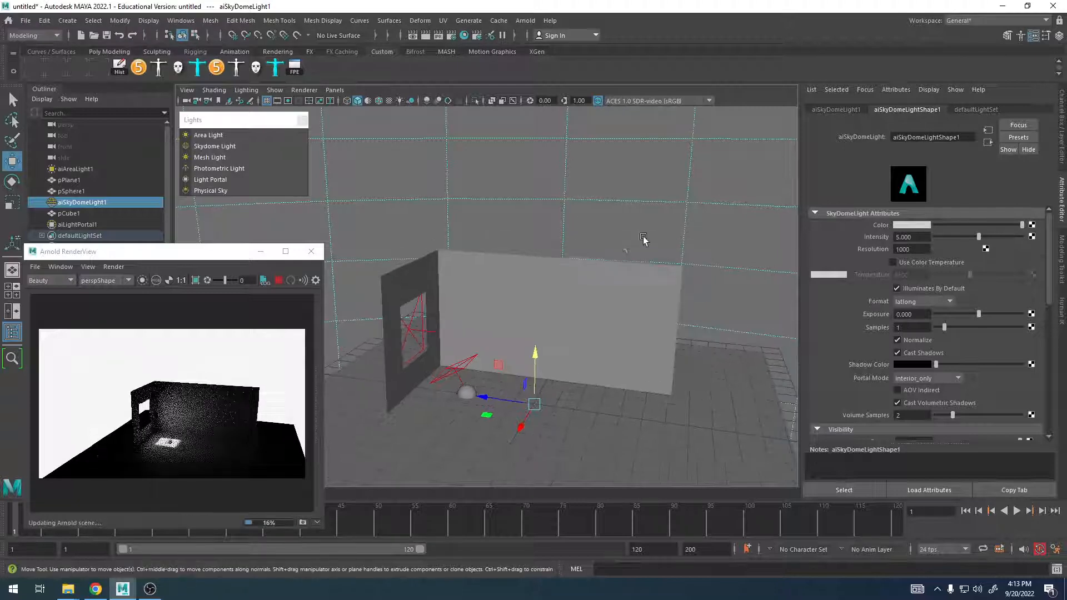
pyautogui.scroll(2, 636, 249)
pyautogui.keyDown('alt'); pyautogui.moveTo(623, 278); pyautogui.dragTo(600, 239, button='middle'); pyautogui.keyUp('alt')
pyautogui.keyDown('alt'); pyautogui.moveTo(600, 238); pyautogui.dragTo(687, 221); pyautogui.keyUp('alt')
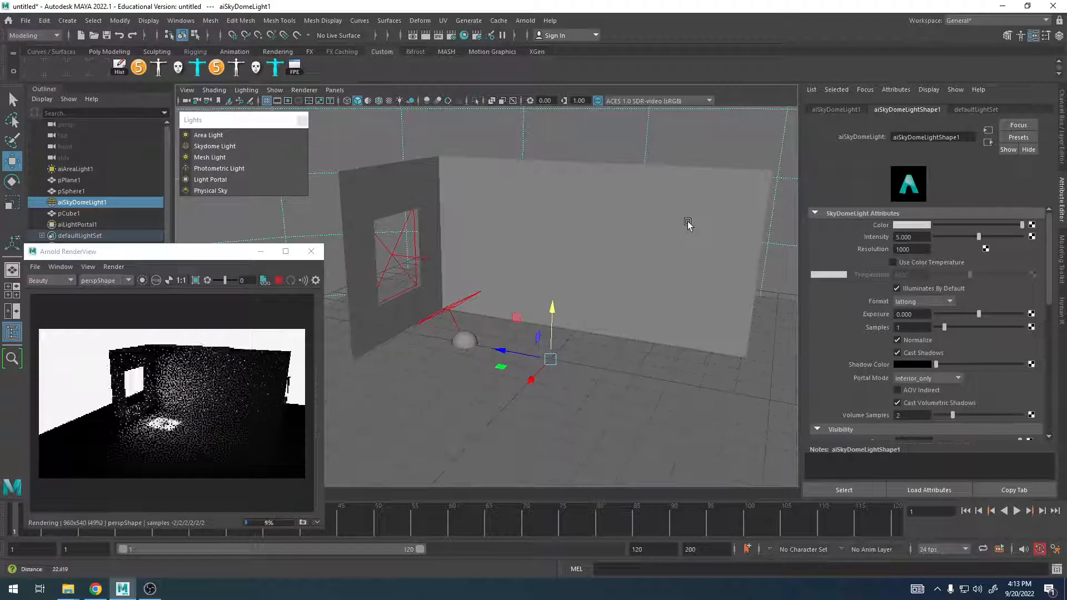
pyautogui.moveTo(228, 119); pyautogui.dragTo(220, 127)
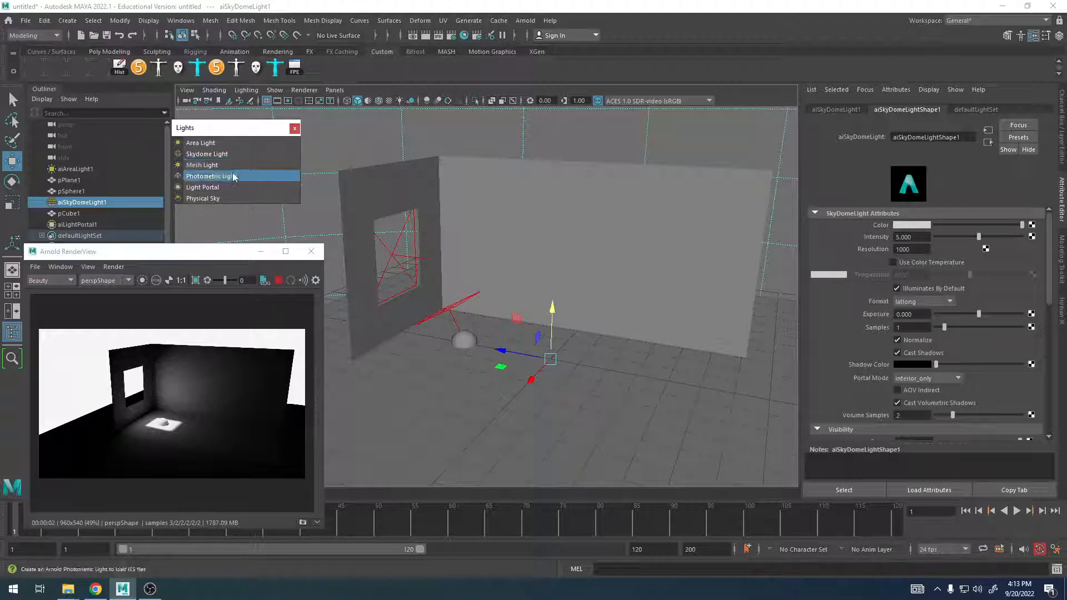
pyautogui.keyDown('alt'); pyautogui.moveTo(609, 291); pyautogui.dragTo(610, 136); pyautogui.keyUp('alt')
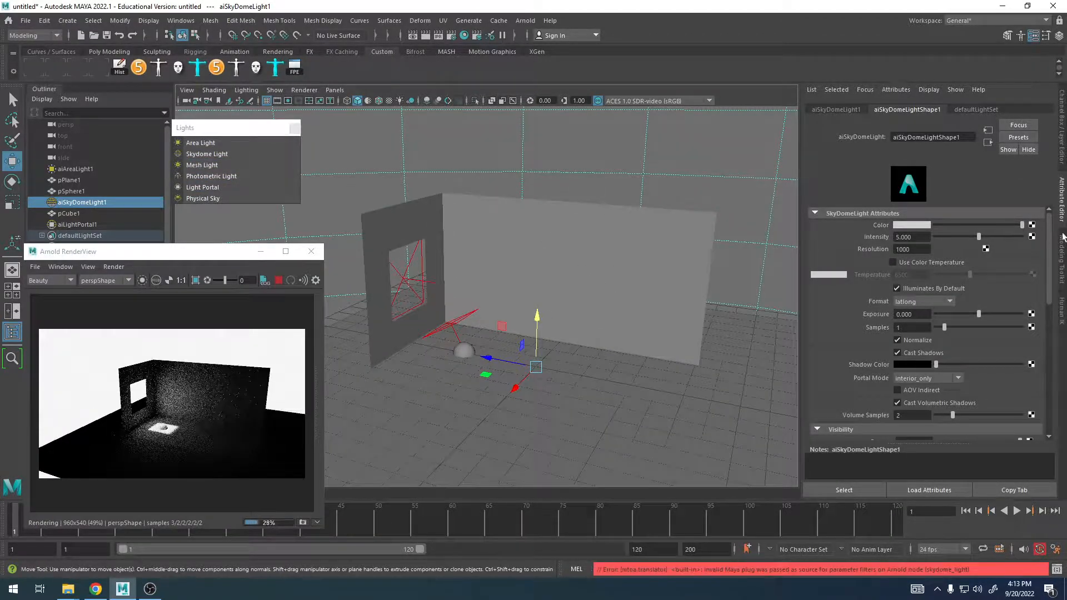
# Map a file texture to the skydome light's color and start browsing for its image
pyautogui.click(1033, 225)
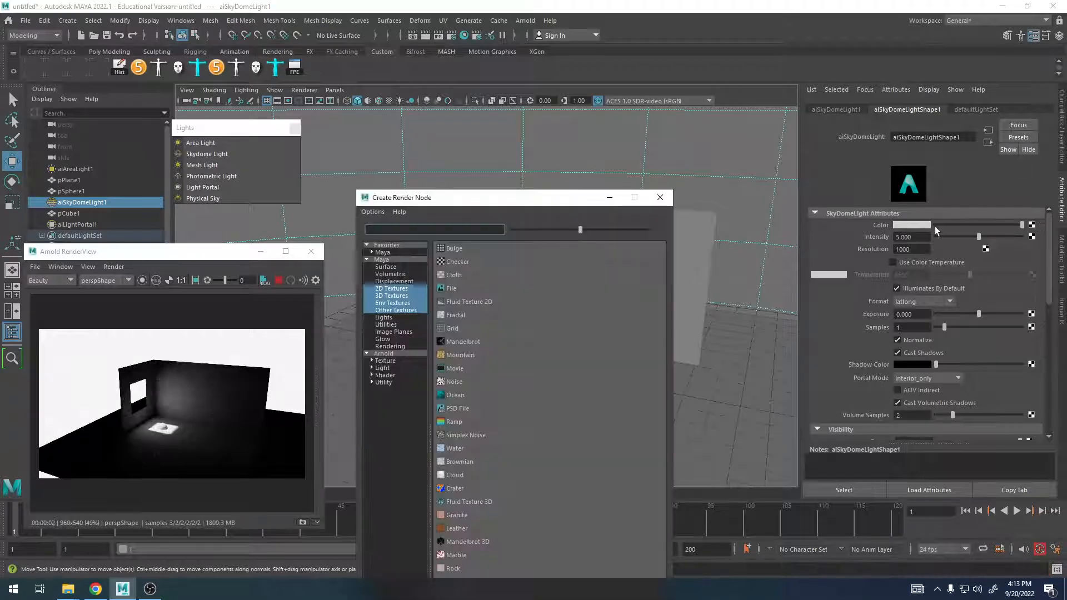
pyautogui.click(450, 288)
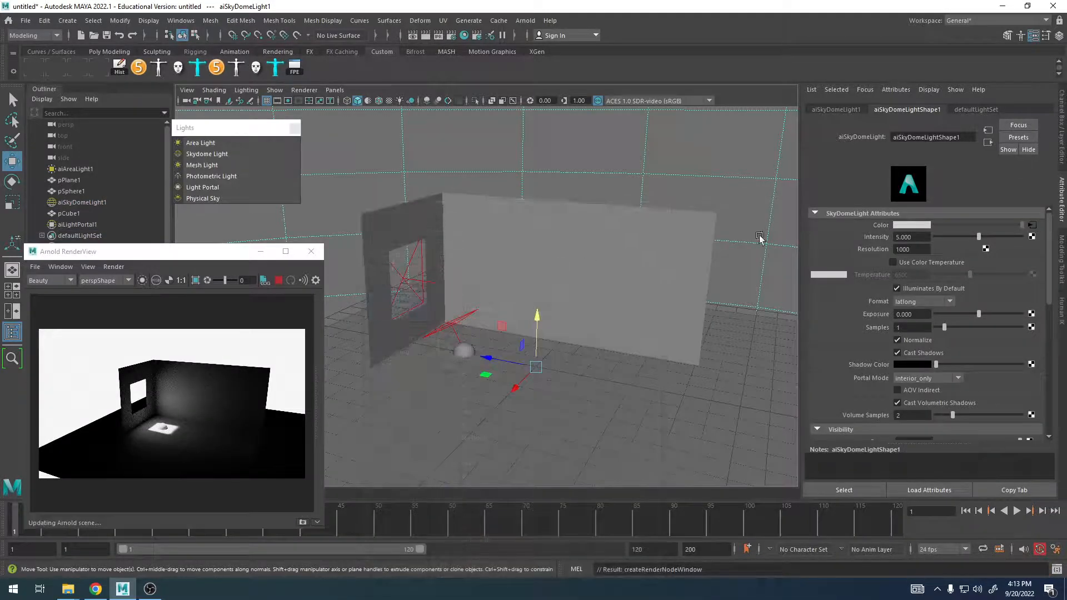
pyautogui.click(1034, 262)
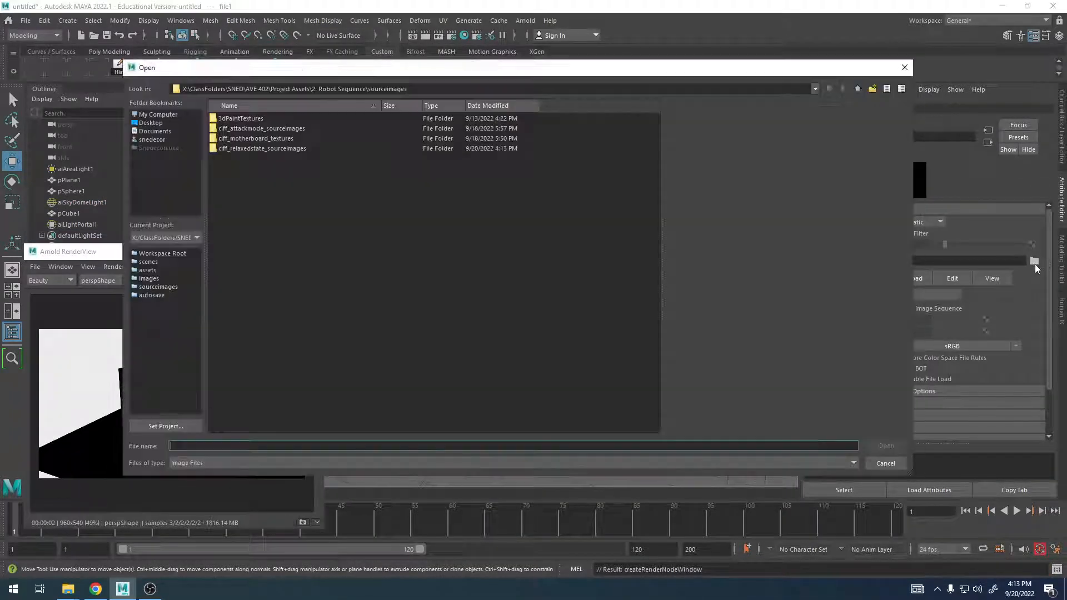
# Switch to File Explorer and copy the path of the "3. Environment Lighting" folder inside Project Assets
pyautogui.moveTo(68, 589)
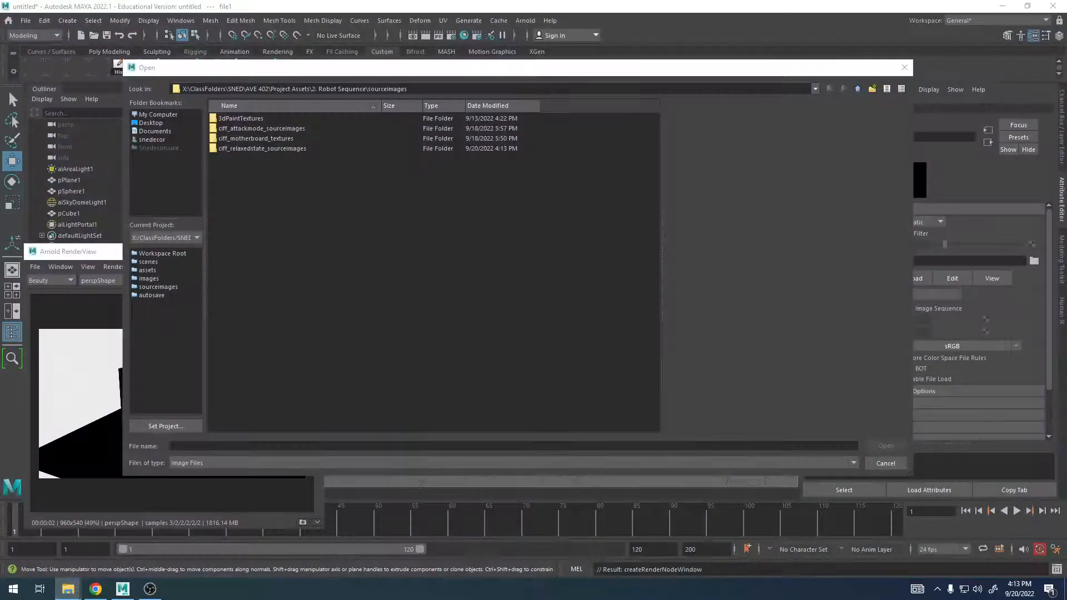
pyautogui.moveTo(1066, 195); pyautogui.dragTo(629, 207)
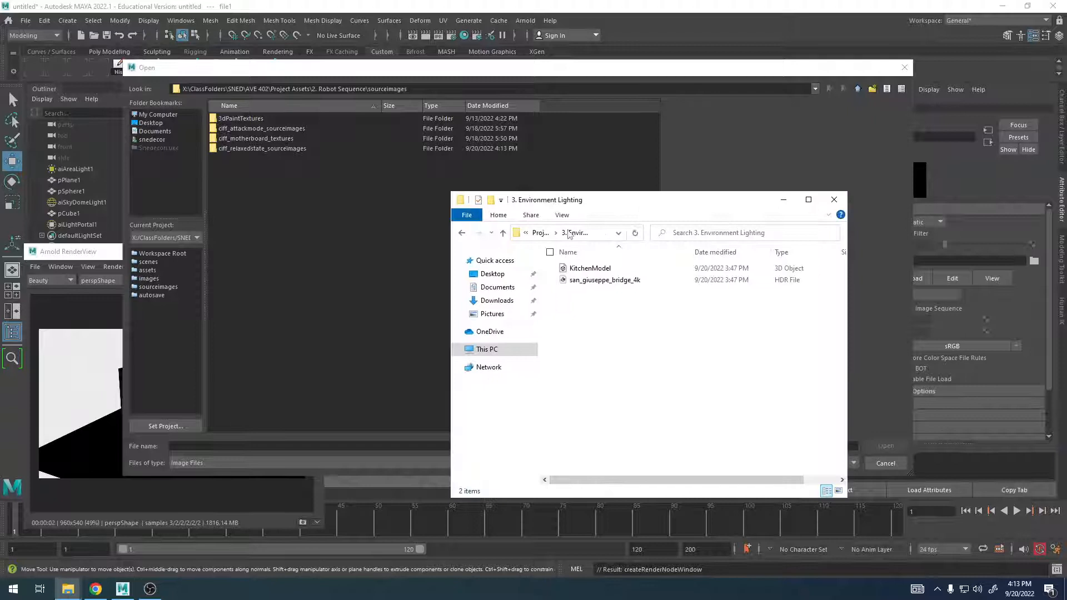
pyautogui.click(539, 234)
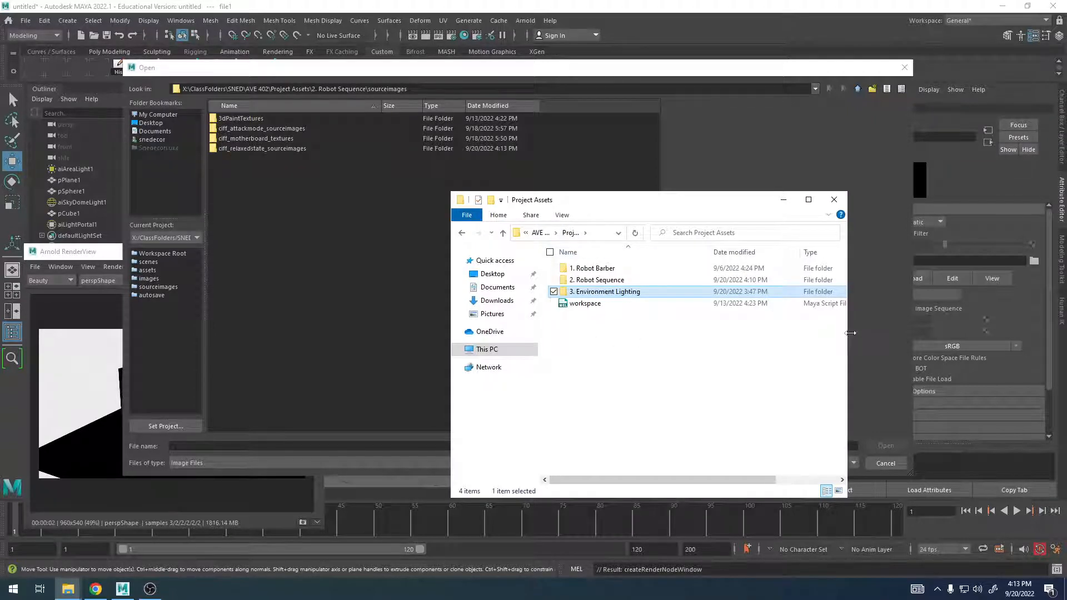
pyautogui.moveTo(850, 333); pyautogui.dragTo(1003, 333)
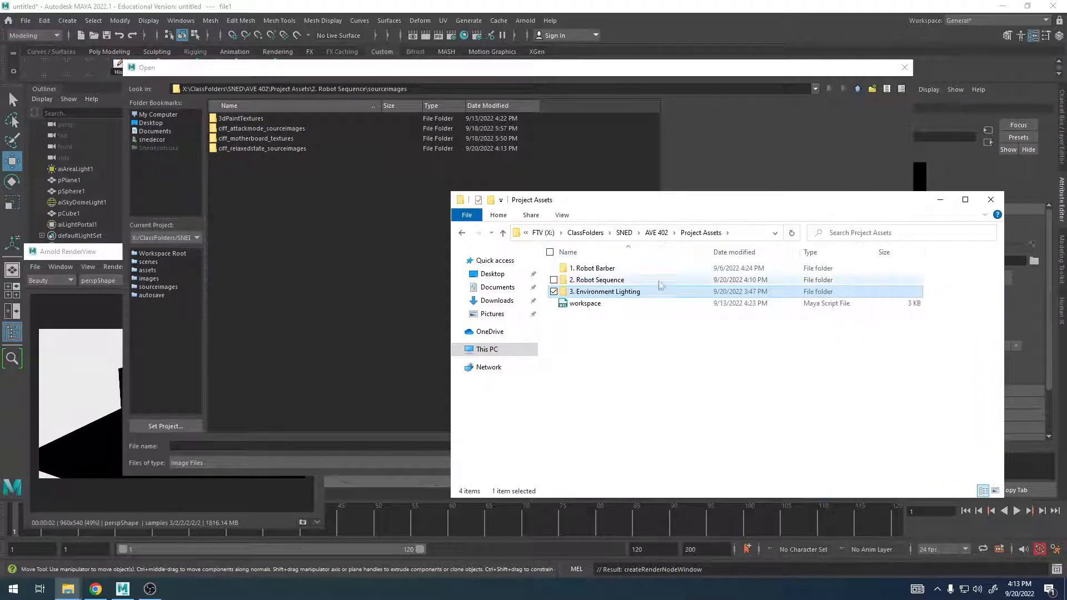
pyautogui.doubleClick(612, 294)
pyautogui.click(738, 232)
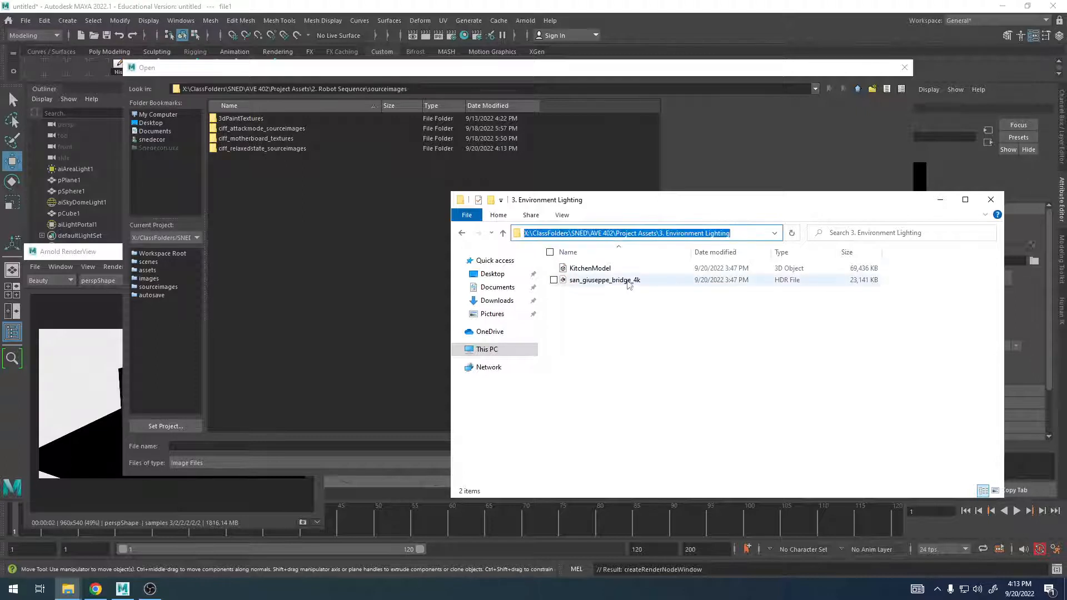
pyautogui.hotkey('ctrl', 'c')
# Load san_giuseppe_bridge_4k.hdr from the "3. Environment Lighting" folder into the file texture and restart the Arnold render
pyautogui.click(603, 88)
pyautogui.hotkey('ctrl', 'v')
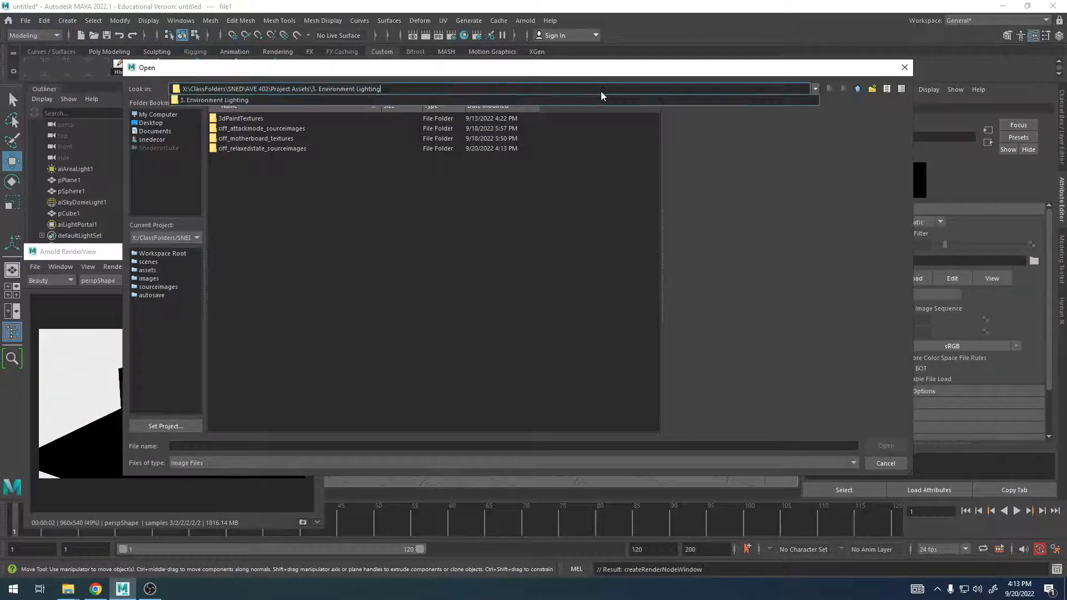
pyautogui.press('Return')
pyautogui.click(305, 119)
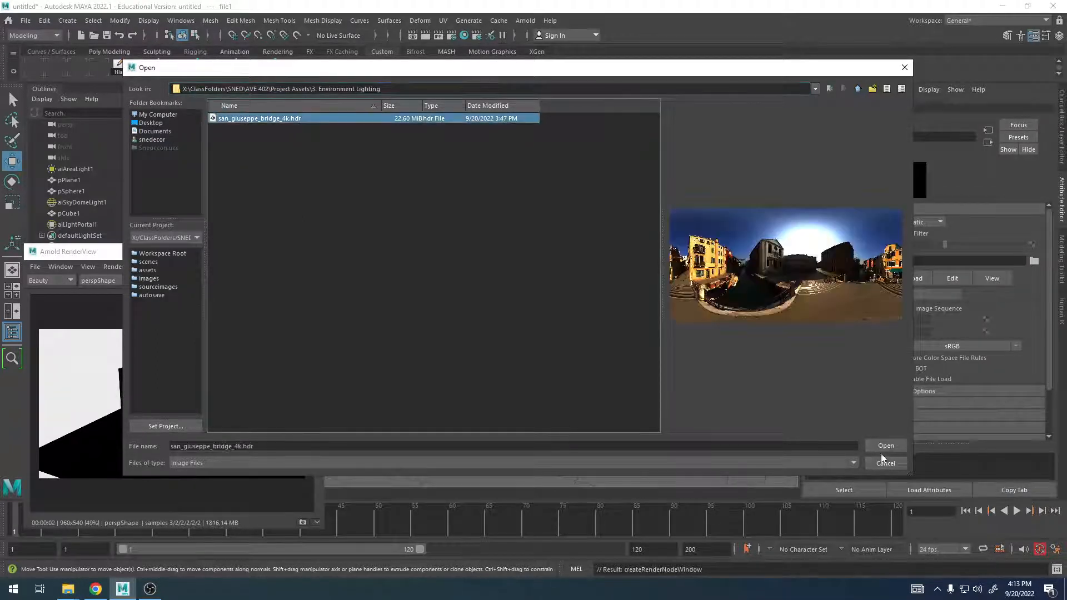
pyautogui.click(885, 446)
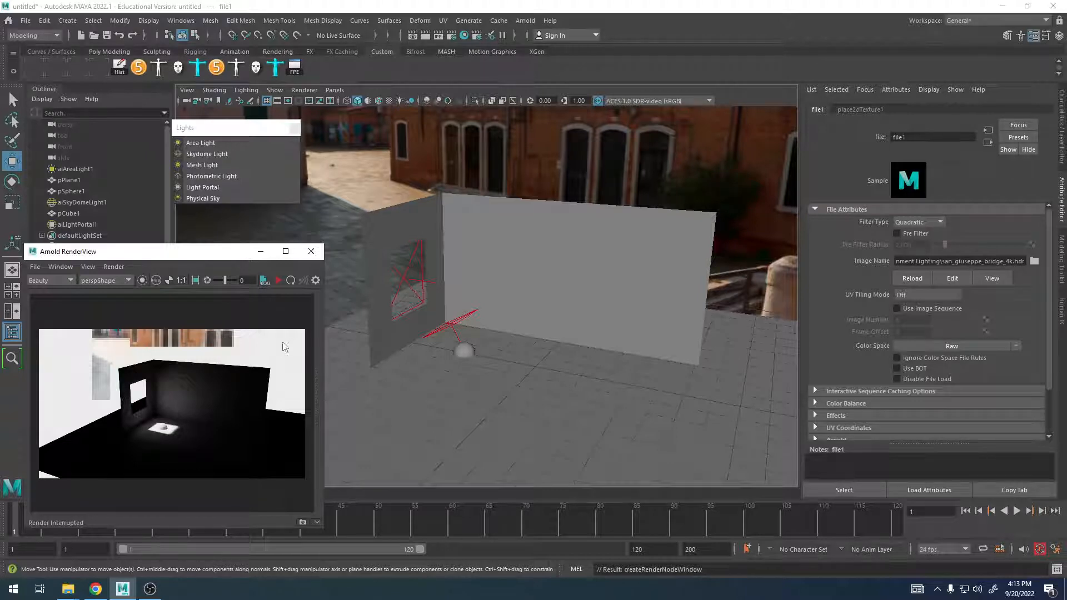
pyautogui.click(278, 281)
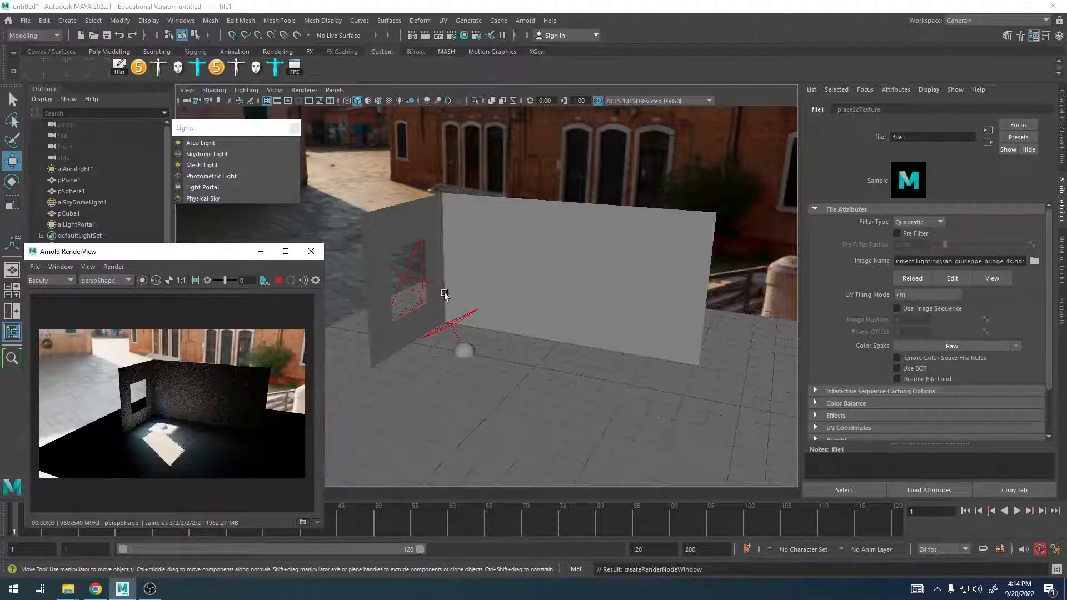
# Put the box room with the window opening on a new display layer
pyautogui.keyDown('alt'); pyautogui.moveTo(444, 294); pyautogui.dragTo(576, 309, button='right'); pyautogui.keyUp('alt')
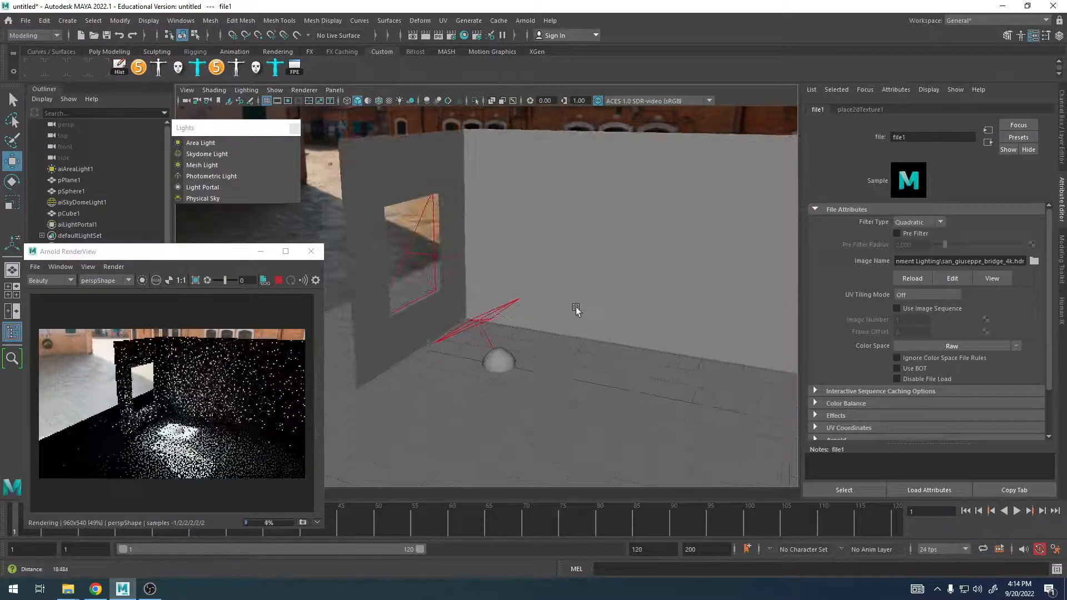
pyautogui.click(468, 321)
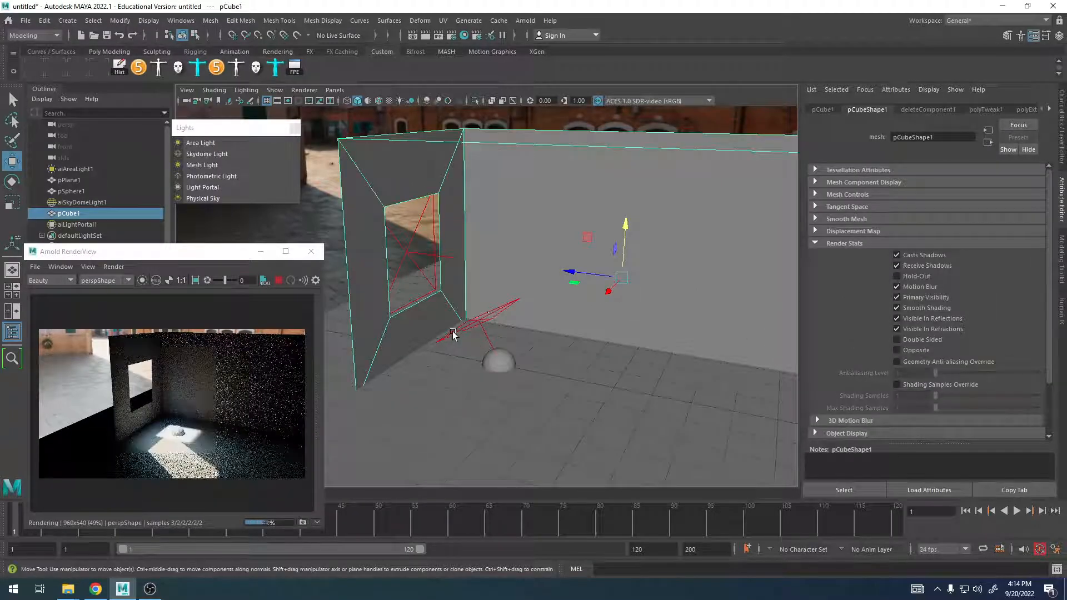
pyautogui.keyDown('alt'); pyautogui.moveTo(453, 333); pyautogui.dragTo(490, 331, button='middle'); pyautogui.keyUp('alt')
pyautogui.keyDown('alt'); pyautogui.moveTo(491, 331); pyautogui.dragTo(504, 321, button='right'); pyautogui.keyUp('alt')
pyautogui.keyDown('alt'); pyautogui.moveTo(505, 320); pyautogui.dragTo(539, 321); pyautogui.keyUp('alt')
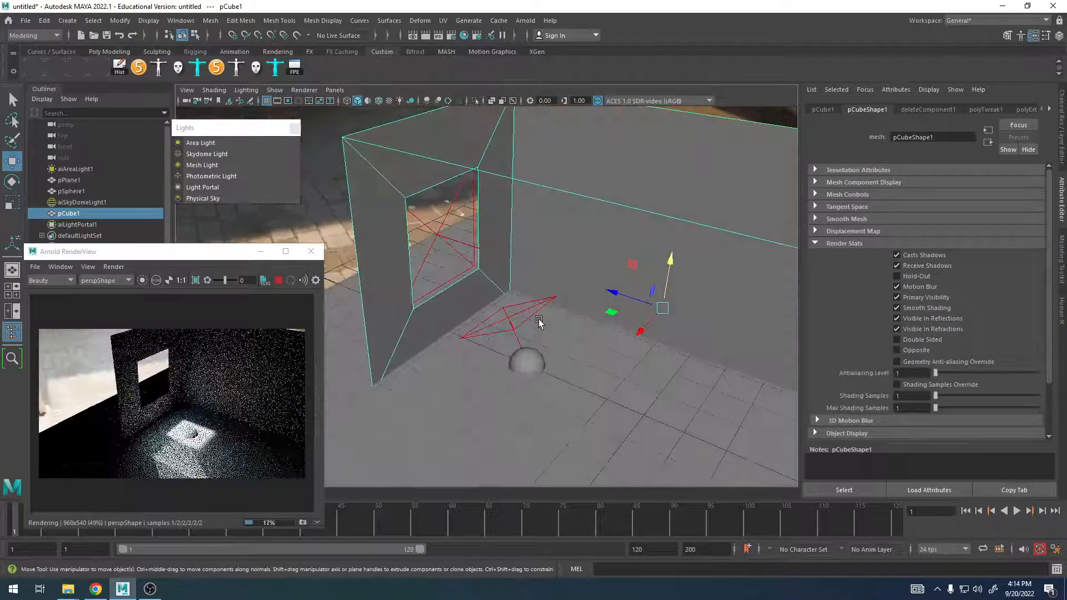
pyautogui.keyDown('alt'); pyautogui.moveTo(431, 262); pyautogui.dragTo(691, 269); pyautogui.keyUp('alt')
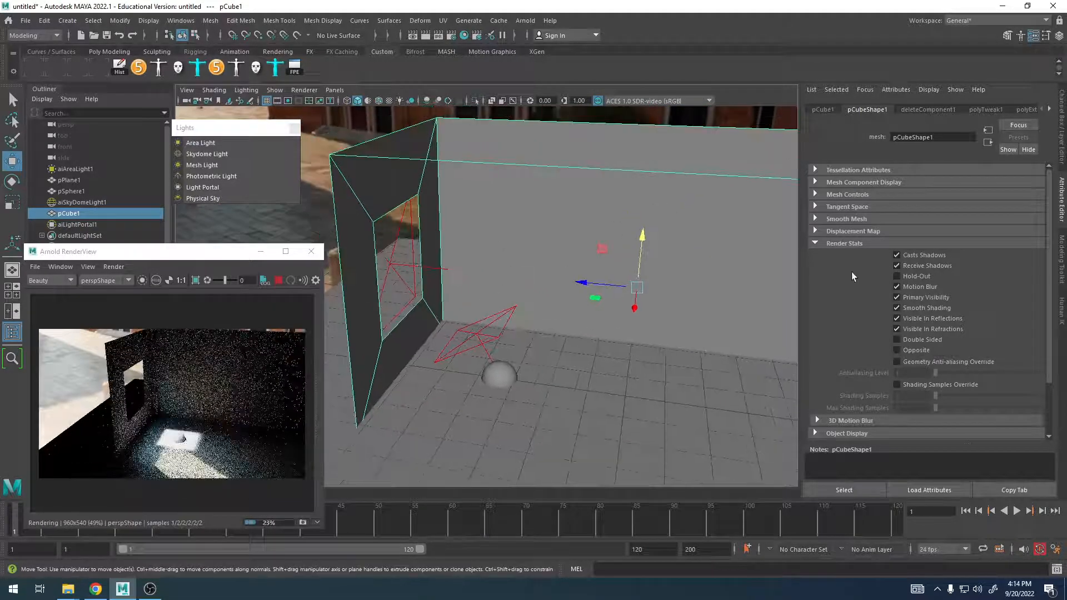
pyautogui.click(1060, 123)
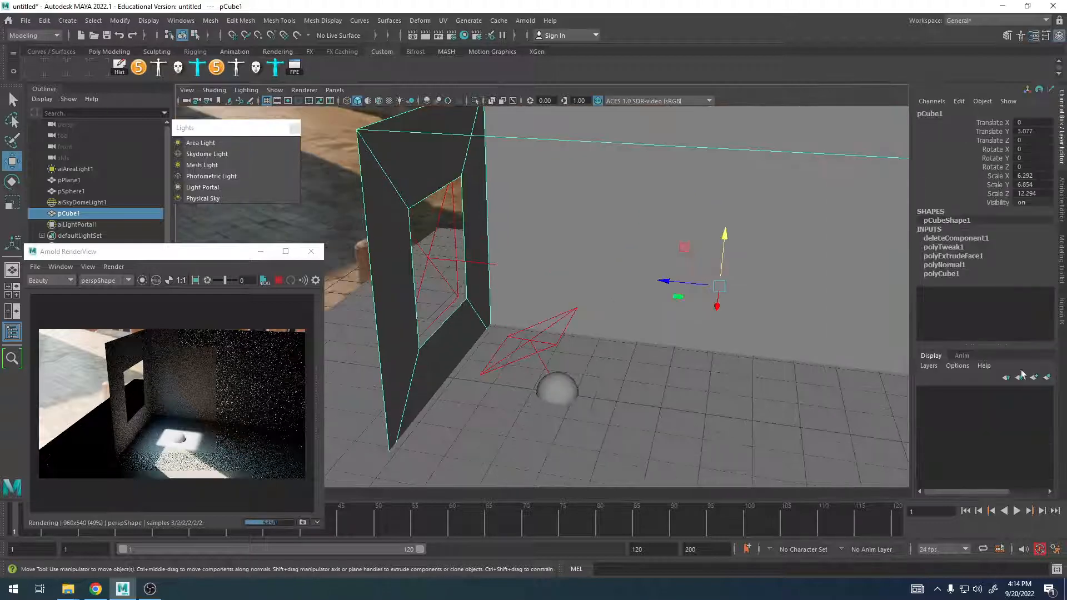
pyautogui.click(1046, 377)
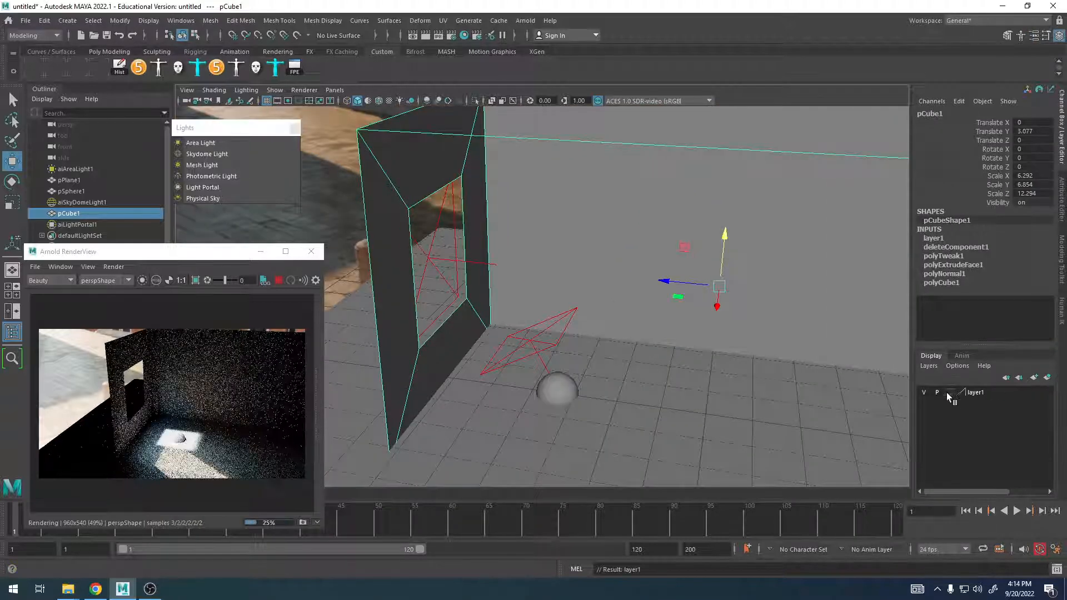
# Set the box room's display layer to reference mode so the room cannot be selected
pyautogui.click(949, 392)
pyautogui.click(949, 392)
pyautogui.click(525, 215)
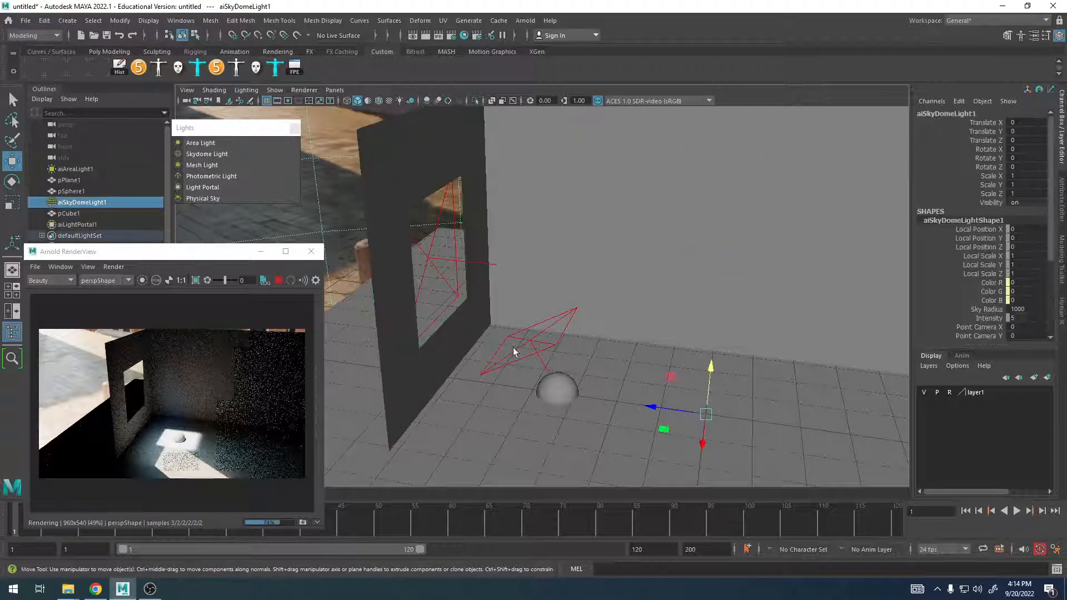
# Select the area light above the sphere and hide it from the scene
pyautogui.click(545, 275)
pyautogui.click(531, 348)
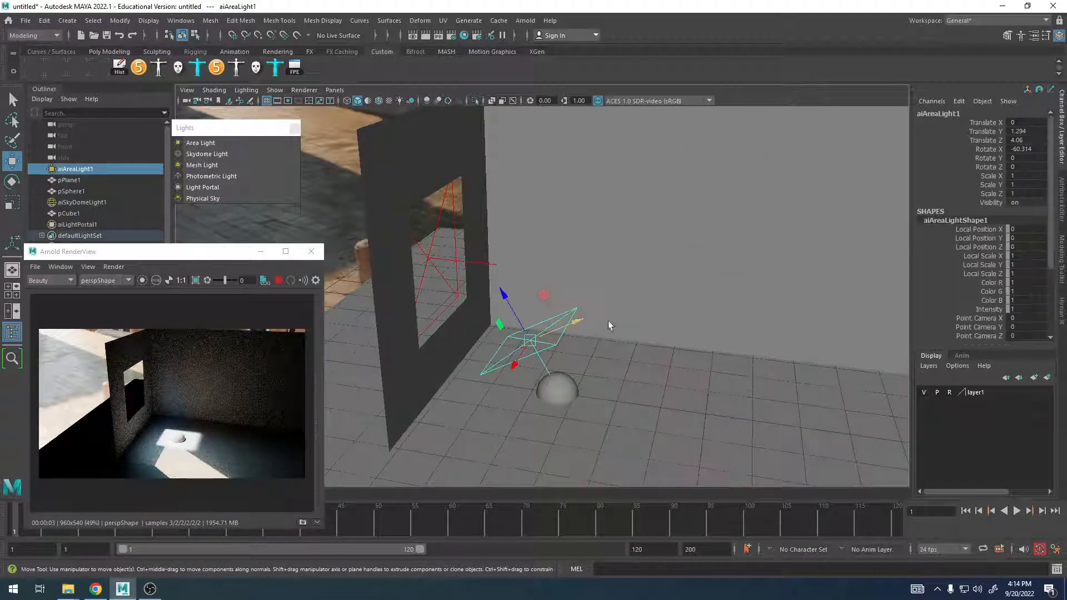
pyautogui.keyDown('alt'); pyautogui.moveTo(607, 329); pyautogui.dragTo(623, 290); pyautogui.keyUp('alt')
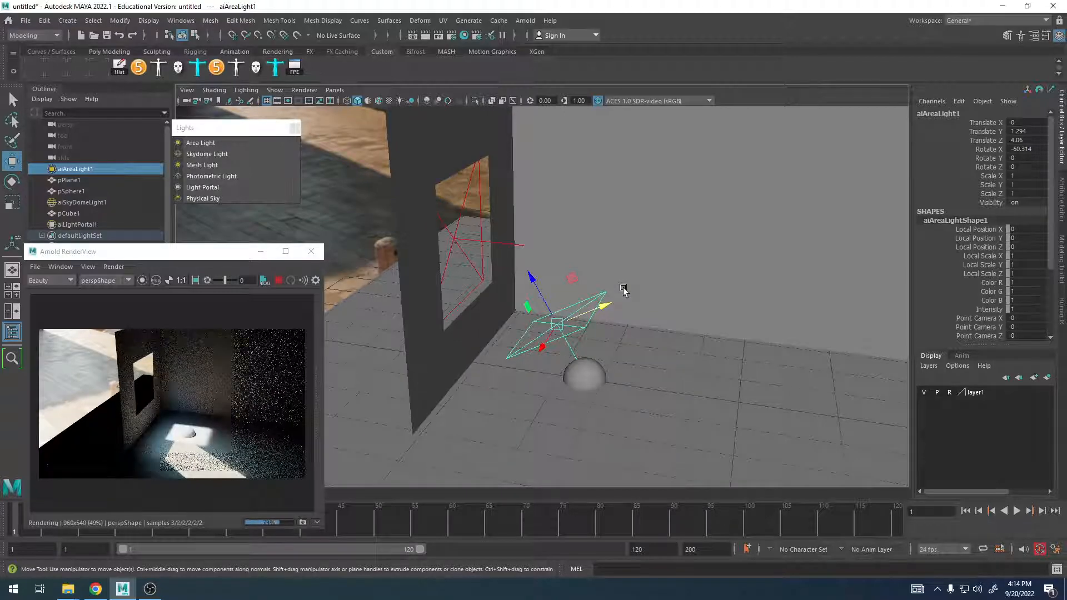
pyautogui.press('h')
pyautogui.keyDown('alt'); pyautogui.moveTo(623, 300); pyautogui.dragTo(667, 233); pyautogui.keyUp('alt')
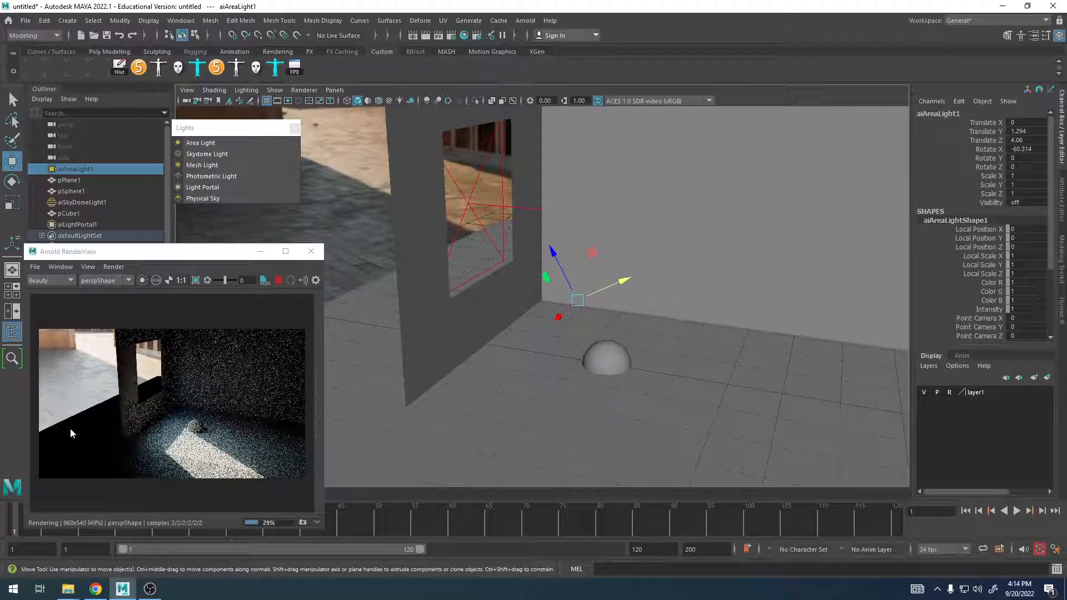
# Hide the light portal in the window and show it again to compare the Arnold render
pyautogui.click(468, 205)
pyautogui.keyDown('alt'); pyautogui.moveTo(542, 234); pyautogui.dragTo(555, 276, button='middle'); pyautogui.keyUp('alt')
pyautogui.press('h')
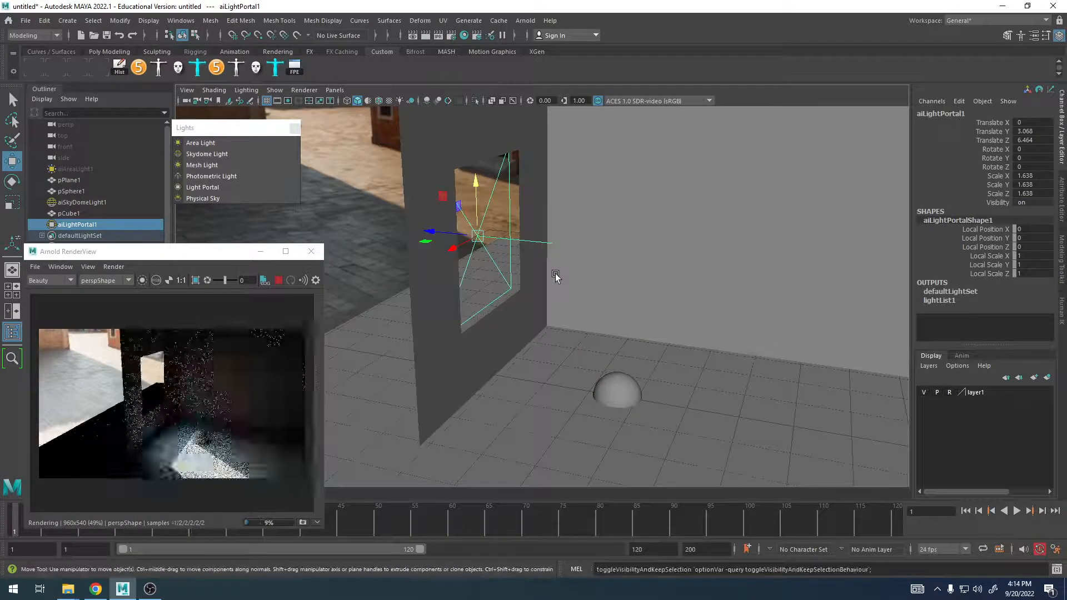
pyautogui.press('h')
pyautogui.keyDown('alt'); pyautogui.moveTo(555, 275); pyautogui.dragTo(590, 326); pyautogui.keyUp('alt')
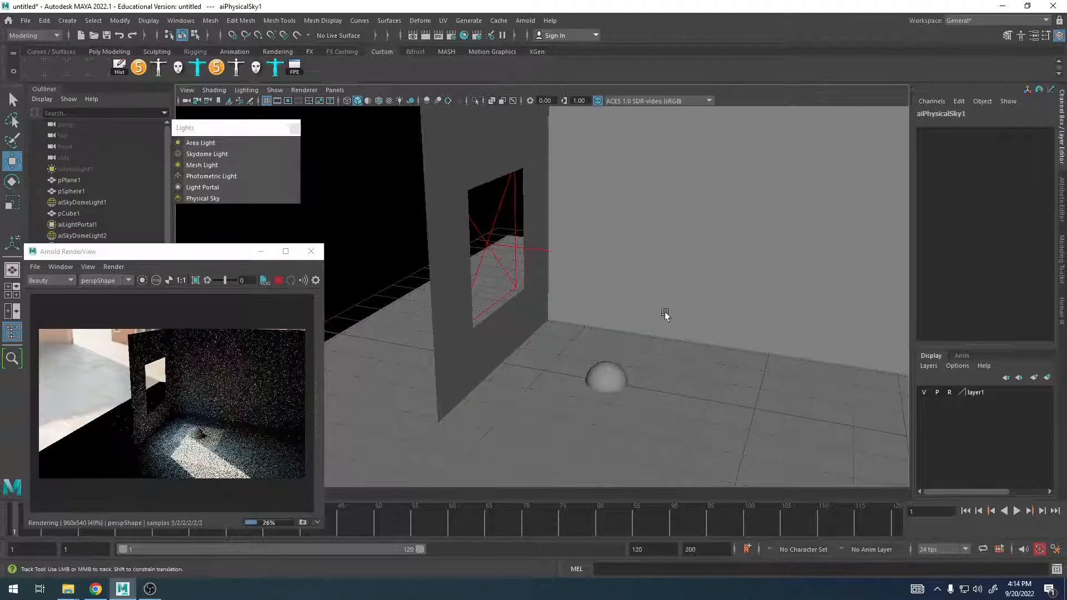
# Restart the Arnold render to check the box room from wider views and stop it once updated
pyautogui.keyDown('alt'); pyautogui.moveTo(664, 312); pyautogui.dragTo(611, 289, button='middle'); pyautogui.keyUp('alt')
pyautogui.keyDown('alt'); pyautogui.moveTo(612, 288); pyautogui.dragTo(543, 281, button='right'); pyautogui.keyUp('alt')
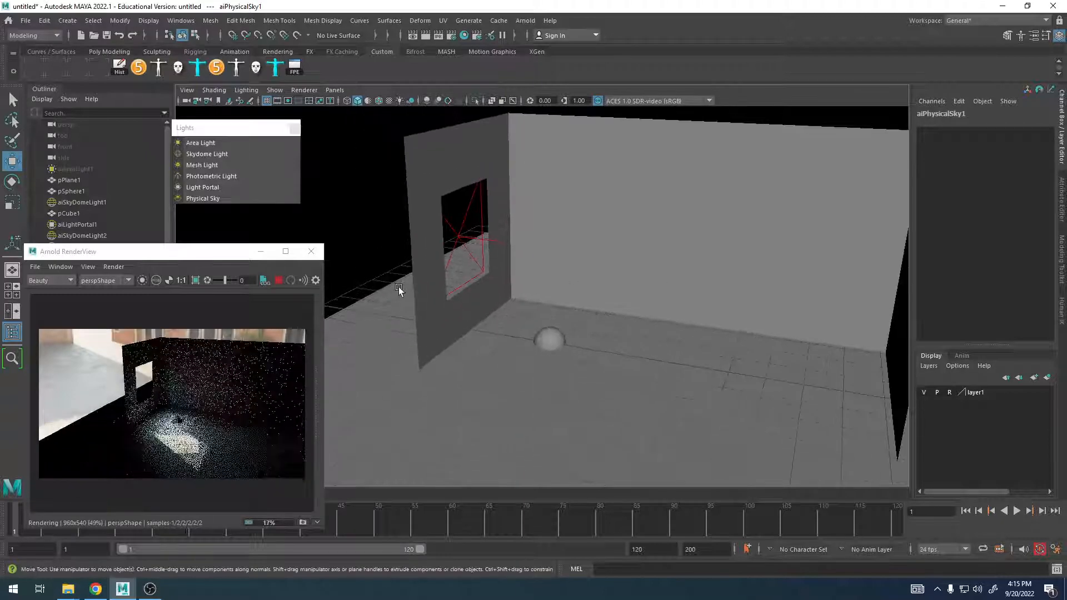
pyautogui.click(279, 280)
pyautogui.keyDown('alt'); pyautogui.moveTo(546, 284); pyautogui.dragTo(592, 300); pyautogui.keyUp('alt')
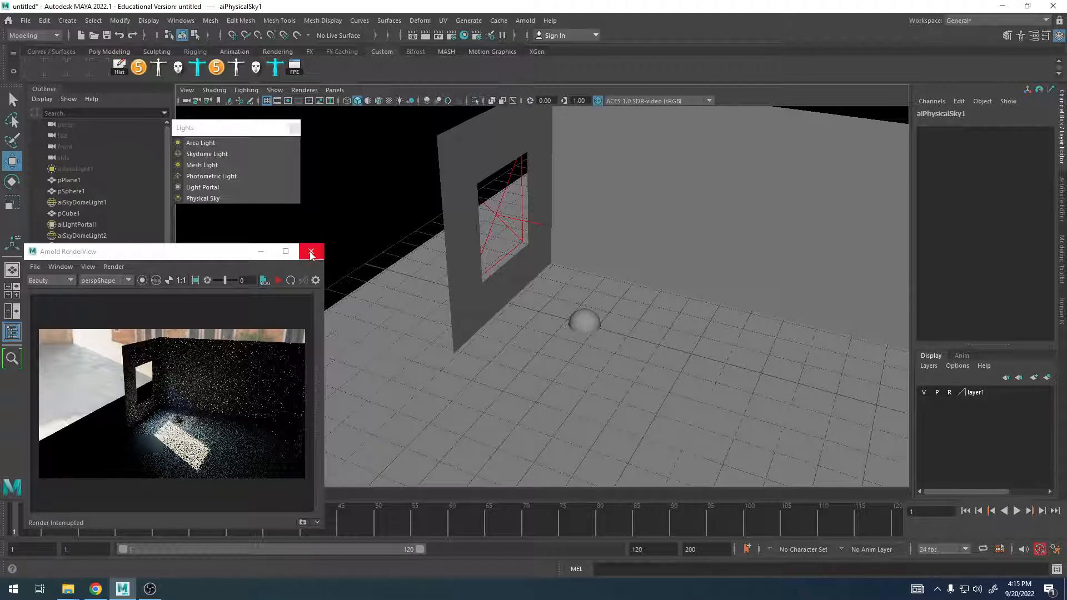
pyautogui.click(279, 281)
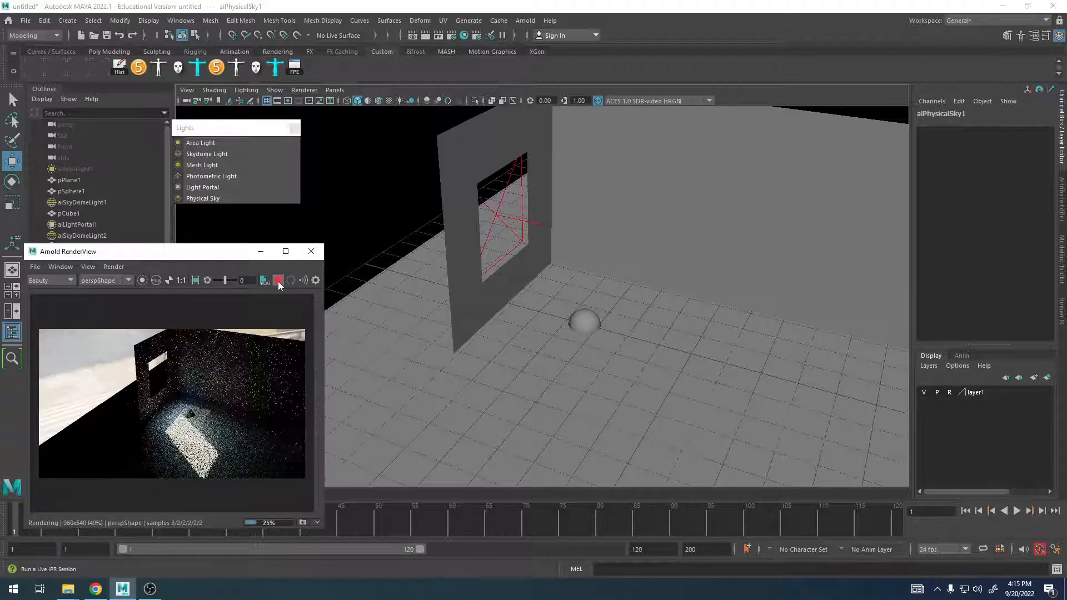
pyautogui.click(278, 281)
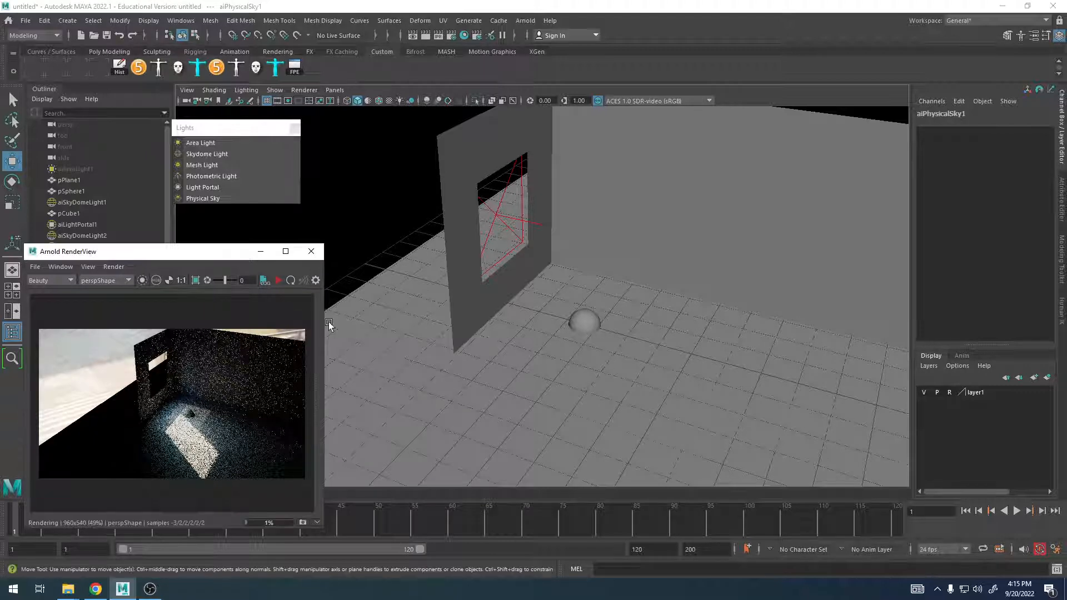
pyautogui.keyDown('alt'); pyautogui.moveTo(676, 359); pyautogui.dragTo(570, 340, button='right'); pyautogui.keyUp('alt')
pyautogui.keyDown('alt'); pyautogui.moveTo(569, 340); pyautogui.dragTo(531, 358, button='middle'); pyautogui.keyUp('alt')
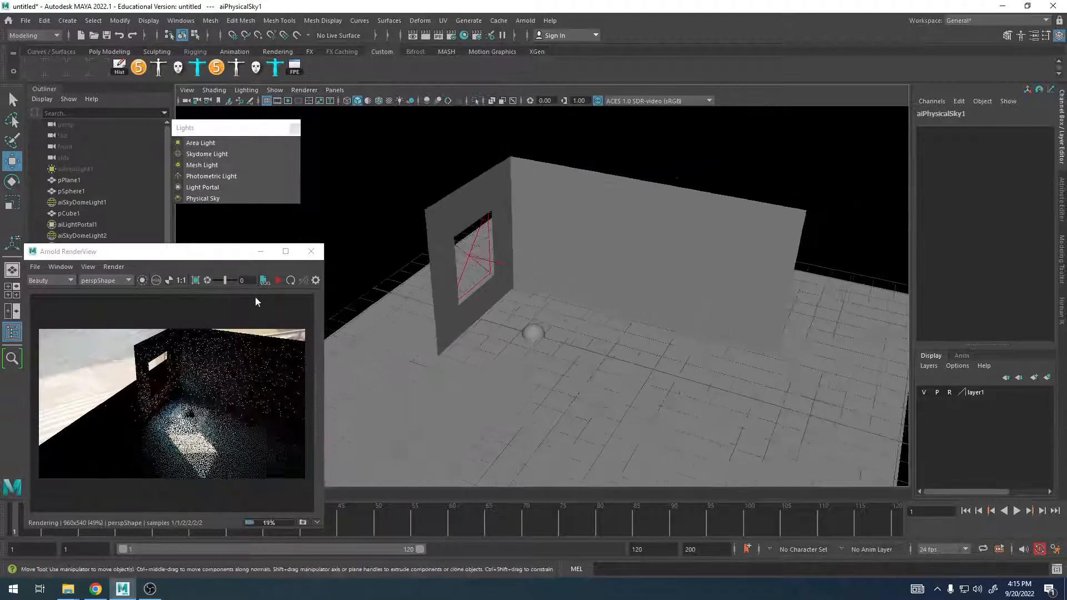
pyautogui.click(280, 280)
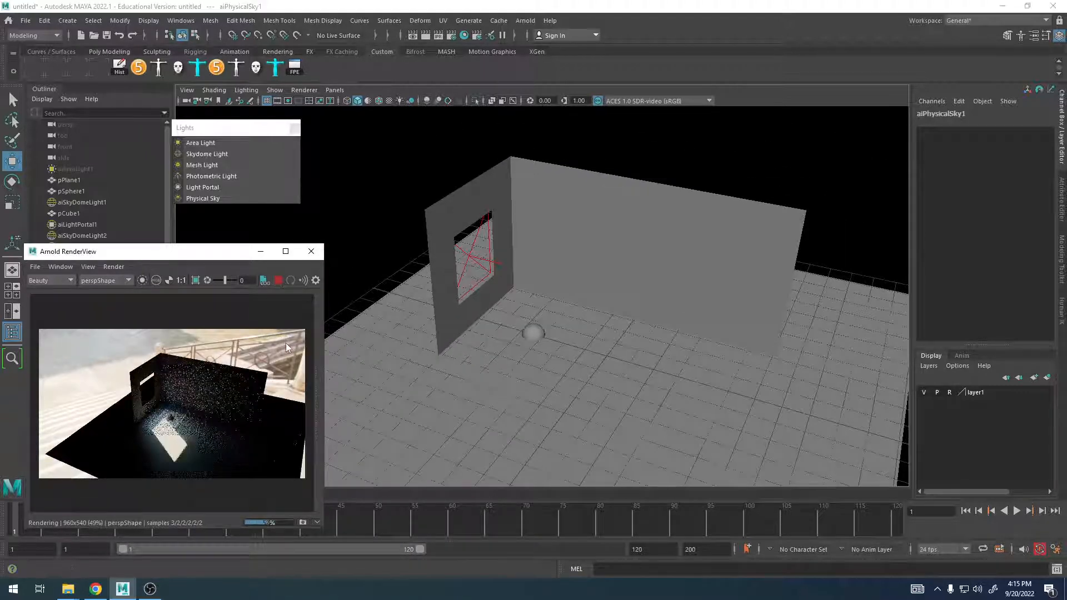
pyautogui.click(279, 280)
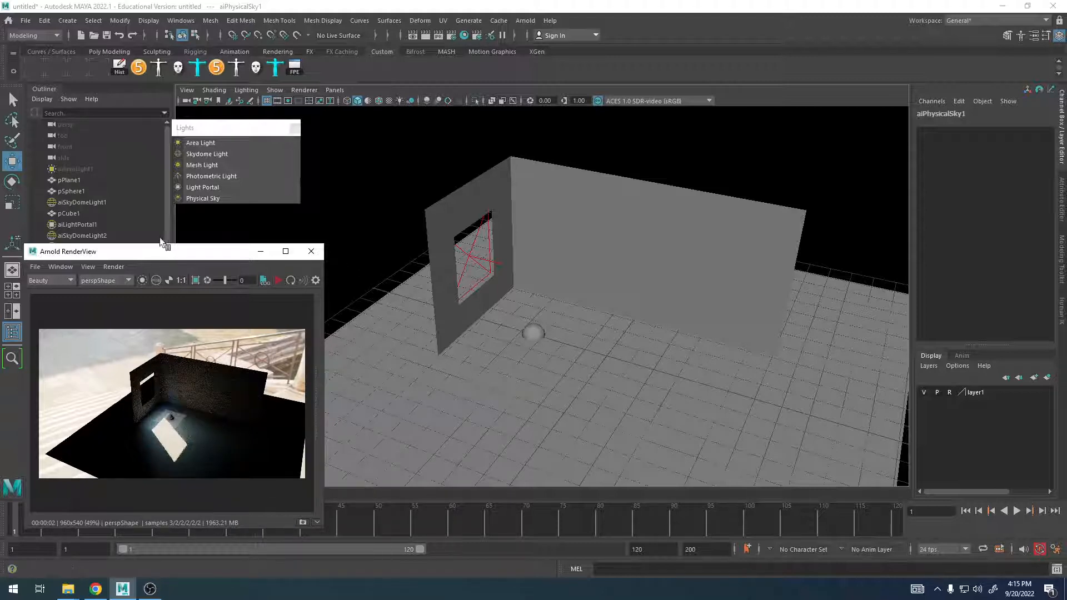
# Uncover the full outliner by moving the render window, and toggle aiSkyDomeLight2's visibility to compare the backgrounds
pyautogui.moveTo(102, 250); pyautogui.dragTo(104, 280)
pyautogui.click(97, 236)
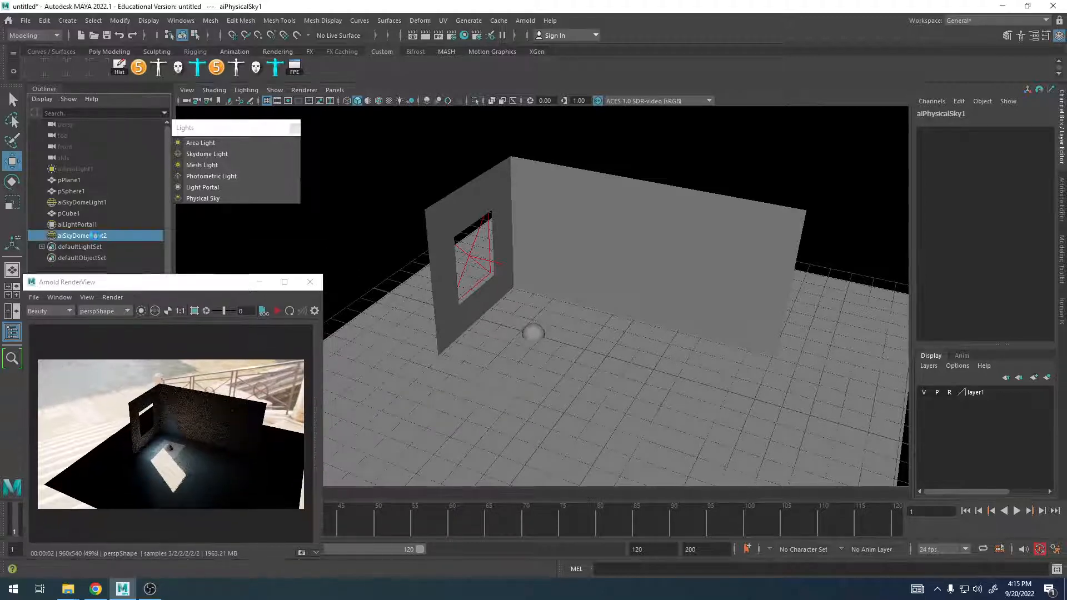
pyautogui.press('h')
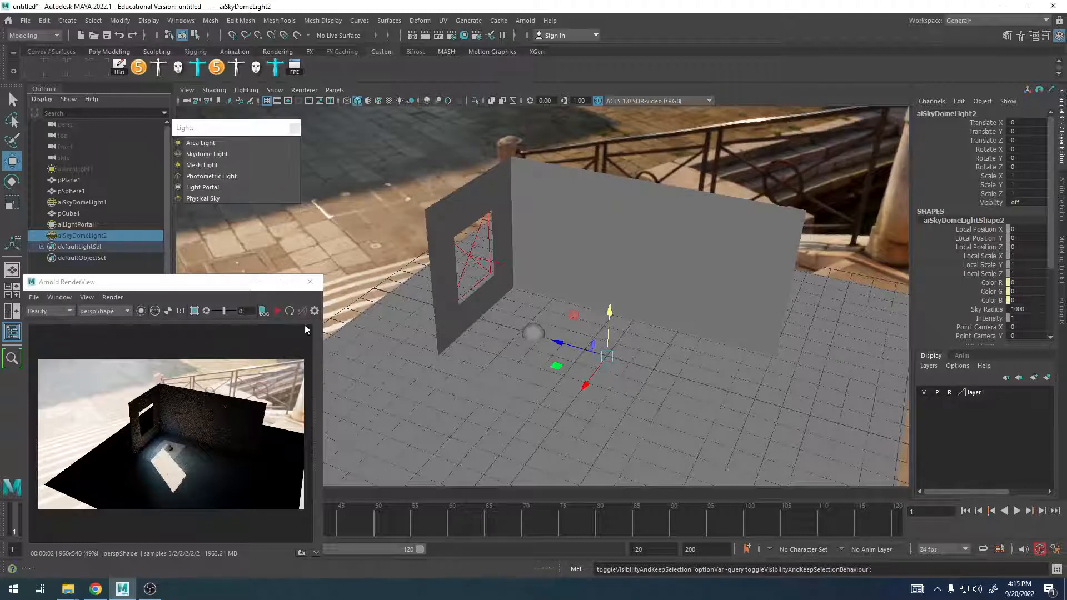
pyautogui.press('h')
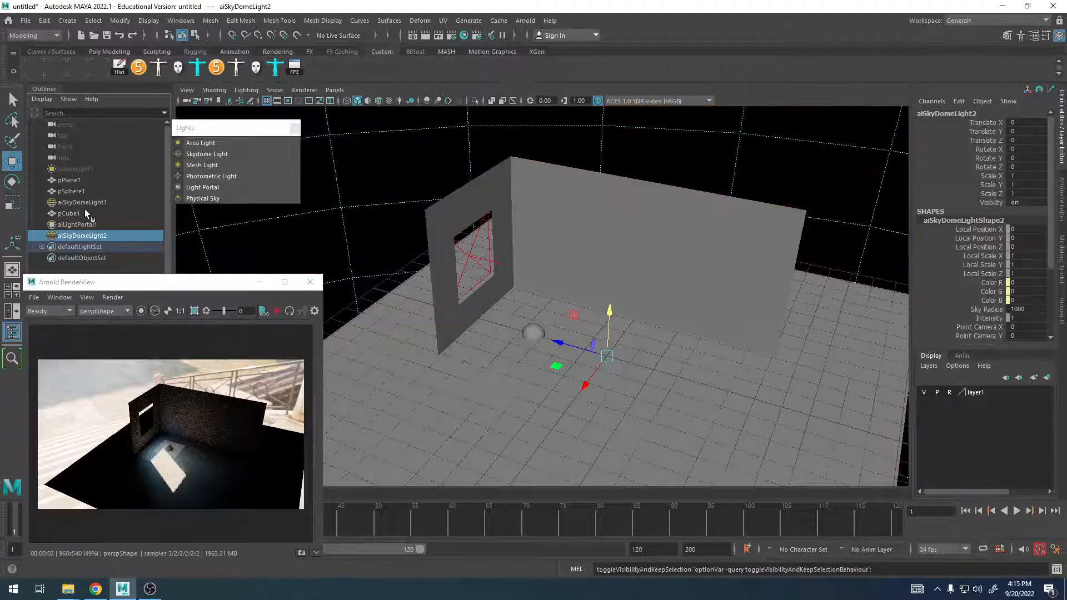
pyautogui.press('h')
# Identify the two skydome lights and delete aiSkyDomeLight2
pyautogui.click(331, 206)
pyautogui.click(87, 236)
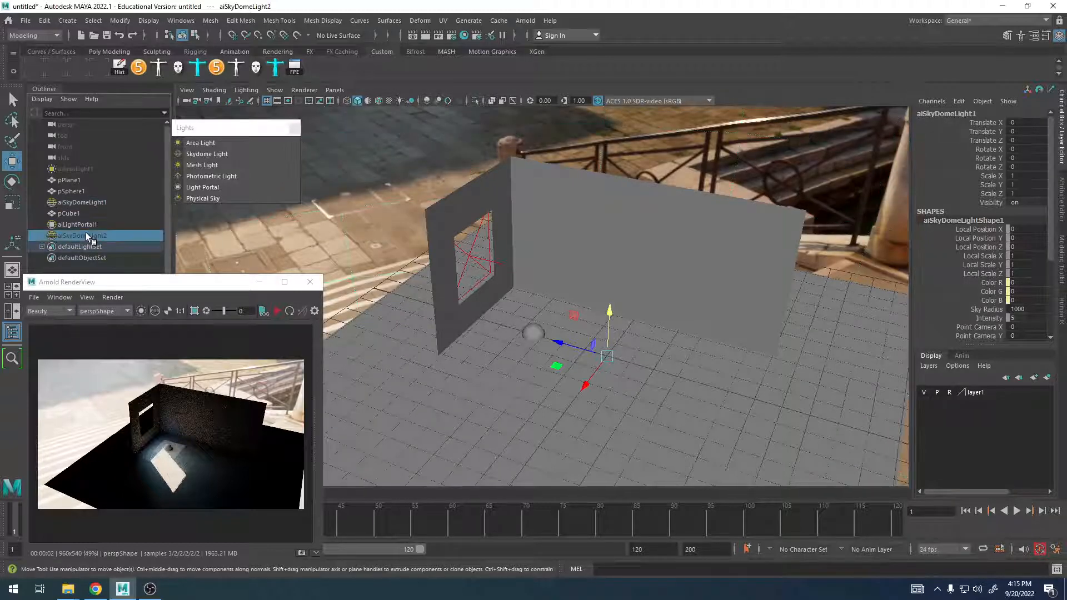
pyautogui.click(97, 201)
pyautogui.click(97, 235)
pyautogui.press('Delete')
# Toggle the HDR-textured skydome light off and back on, and restart the Arnold render
pyautogui.click(102, 202)
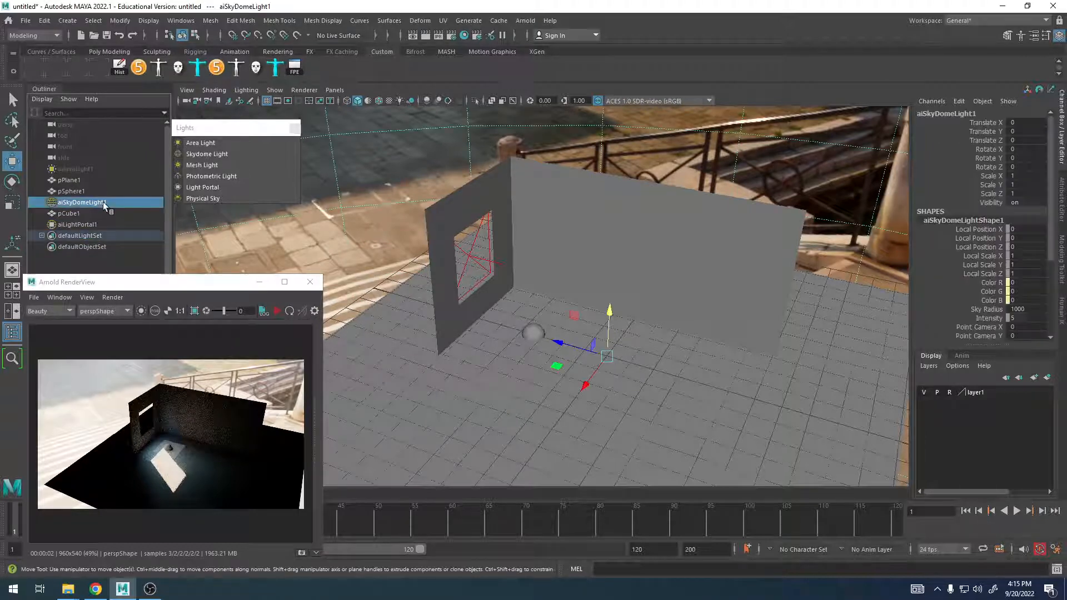
pyautogui.press('h')
pyautogui.press('h')
pyautogui.click(276, 311)
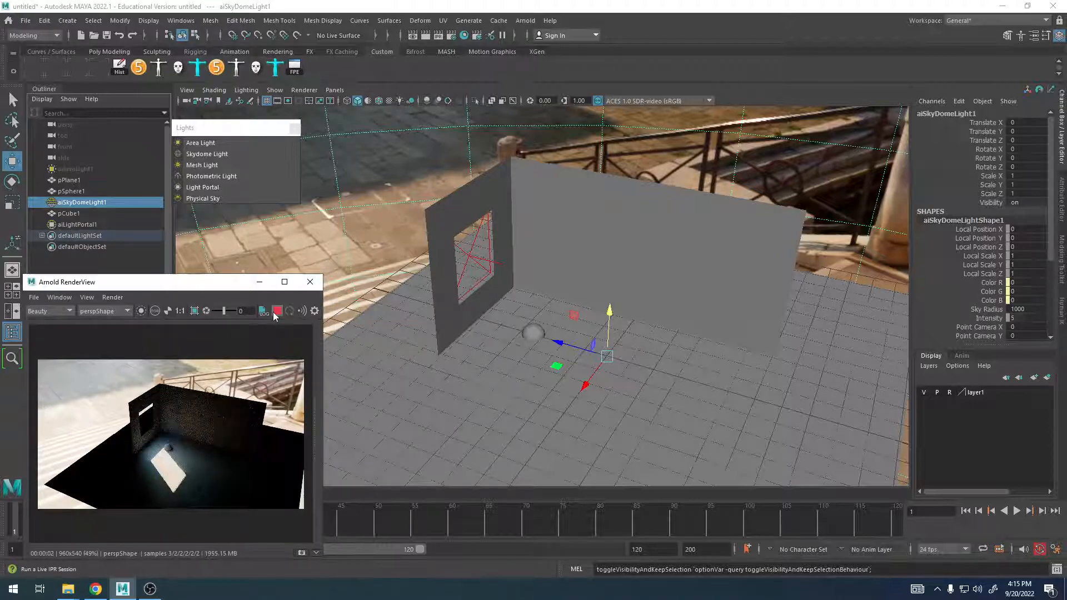
# Rotate the HDR-textured skydome light about 35.5 degrees around the Y axis, check the render and stop it
pyautogui.keyDown('alt'); pyautogui.moveTo(606, 353); pyautogui.dragTo(663, 355); pyautogui.keyUp('alt')
pyautogui.keyDown('alt'); pyautogui.moveTo(662, 355); pyautogui.dragTo(1033, 347, button='right'); pyautogui.keyUp('alt')
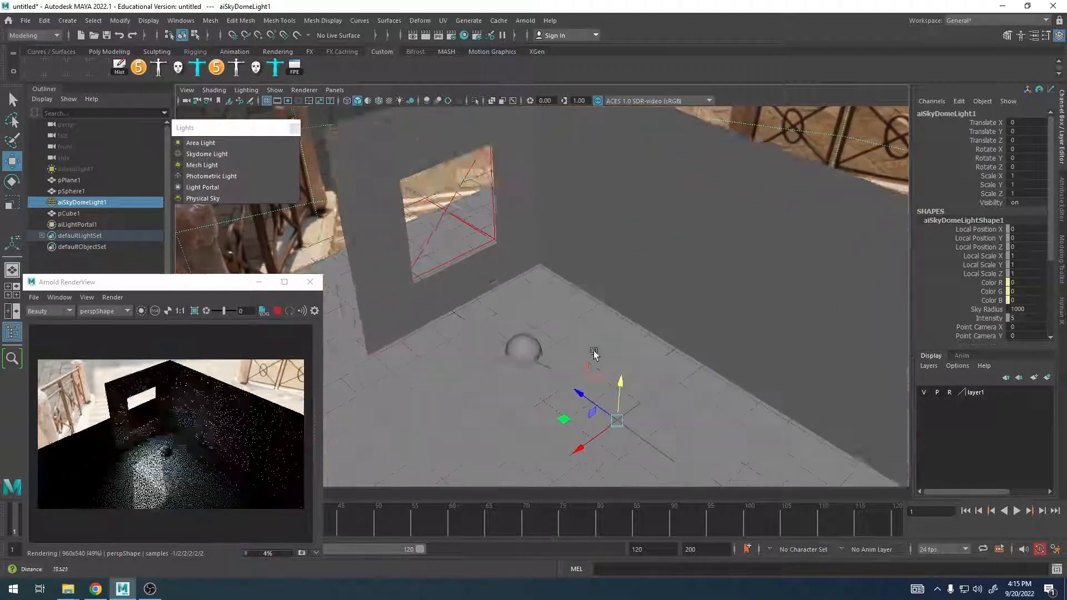
pyautogui.keyDown('alt'); pyautogui.moveTo(593, 351); pyautogui.dragTo(619, 357); pyautogui.keyUp('alt')
pyautogui.press('e')
pyautogui.keyDown('alt'); pyautogui.moveTo(609, 364); pyautogui.dragTo(580, 358, button='right'); pyautogui.keyUp('alt')
pyautogui.keyDown('alt'); pyautogui.moveTo(611, 383); pyautogui.dragTo(618, 355, button='middle'); pyautogui.keyUp('alt')
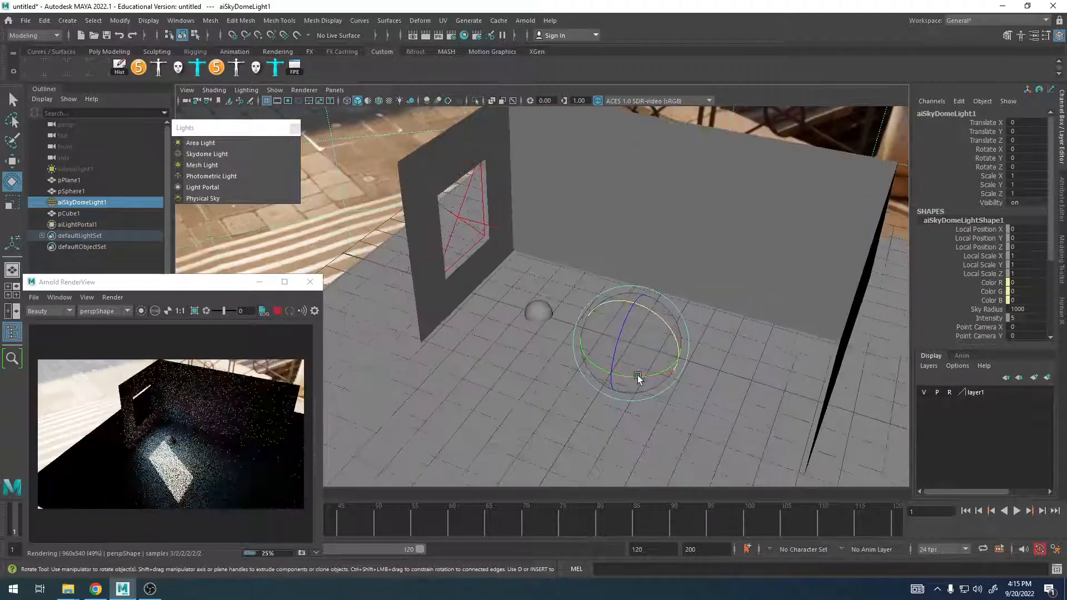
pyautogui.moveTo(635, 377); pyautogui.dragTo(667, 373)
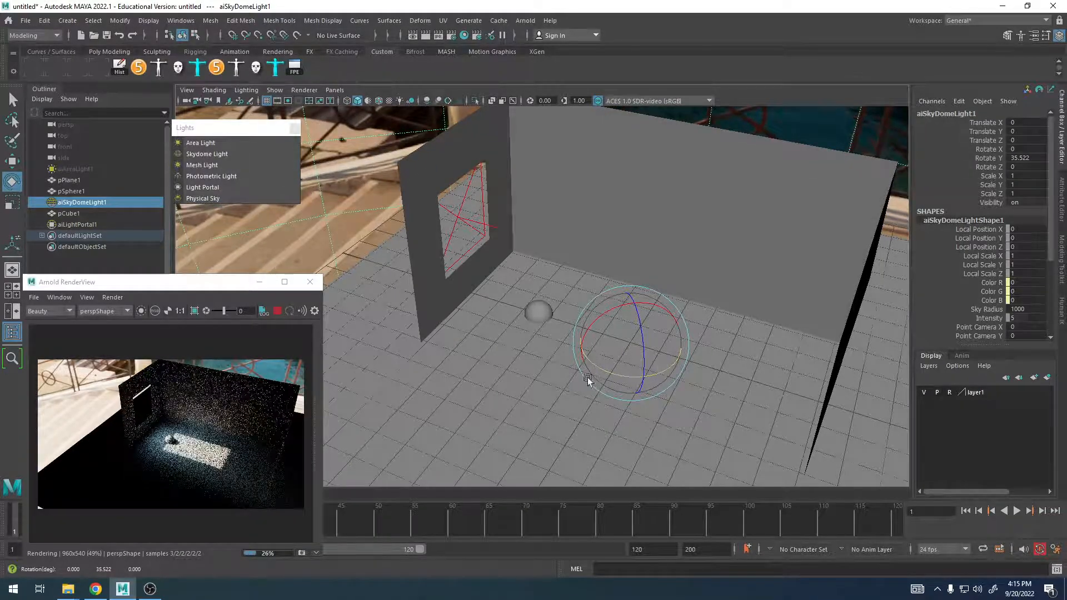
pyautogui.keyDown('alt'); pyautogui.moveTo(588, 380); pyautogui.dragTo(588, 377); pyautogui.keyUp('alt')
pyautogui.keyDown('alt'); pyautogui.moveTo(588, 377); pyautogui.dragTo(741, 347, button='right'); pyautogui.keyUp('alt')
pyautogui.keyDown('alt'); pyautogui.moveTo(740, 347); pyautogui.dragTo(610, 428, button='middle'); pyautogui.keyUp('alt')
pyautogui.keyDown('alt'); pyautogui.moveTo(669, 378); pyautogui.dragTo(508, 352, button='right'); pyautogui.keyUp('alt')
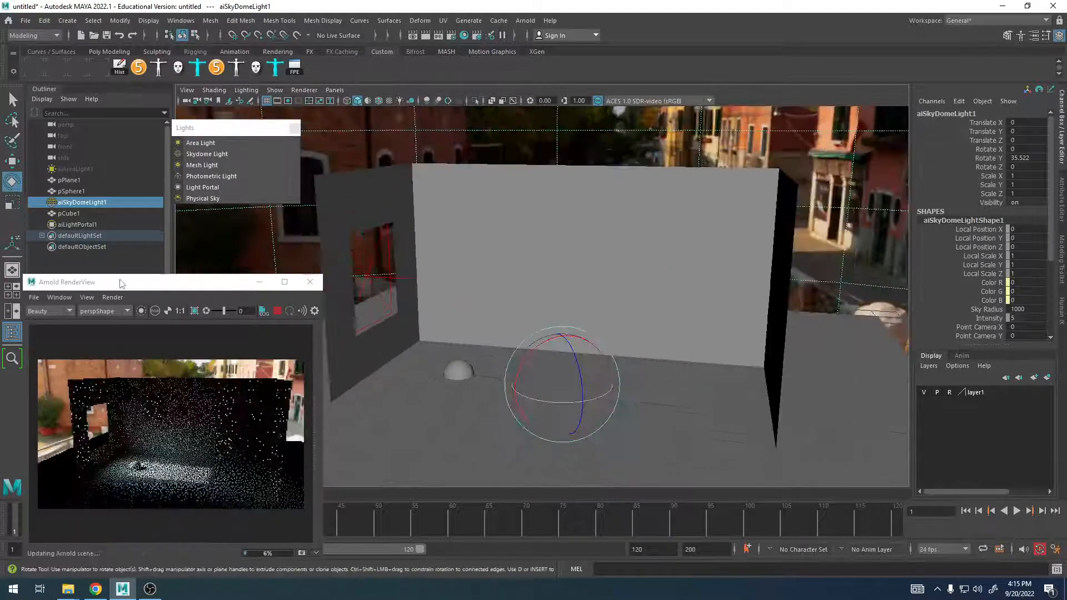
pyautogui.click(277, 312)
# Switch to File Explorer and import KitchenModel from the "3. Environment Lighting" folder into the Maya scene
pyautogui.keyDown('alt'); pyautogui.moveTo(443, 312); pyautogui.dragTo(458, 316, button='middle'); pyautogui.keyUp('alt')
pyautogui.keyDown('alt'); pyautogui.moveTo(458, 316); pyautogui.dragTo(502, 320, button='right'); pyautogui.keyUp('alt')
pyautogui.moveTo(80, 589)
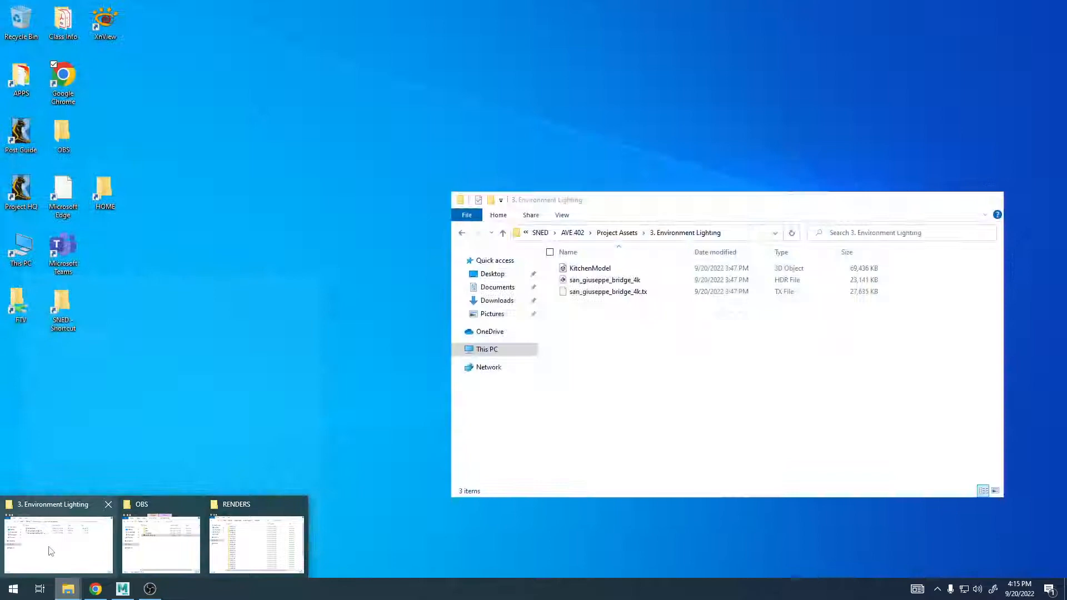
pyautogui.click(50, 550)
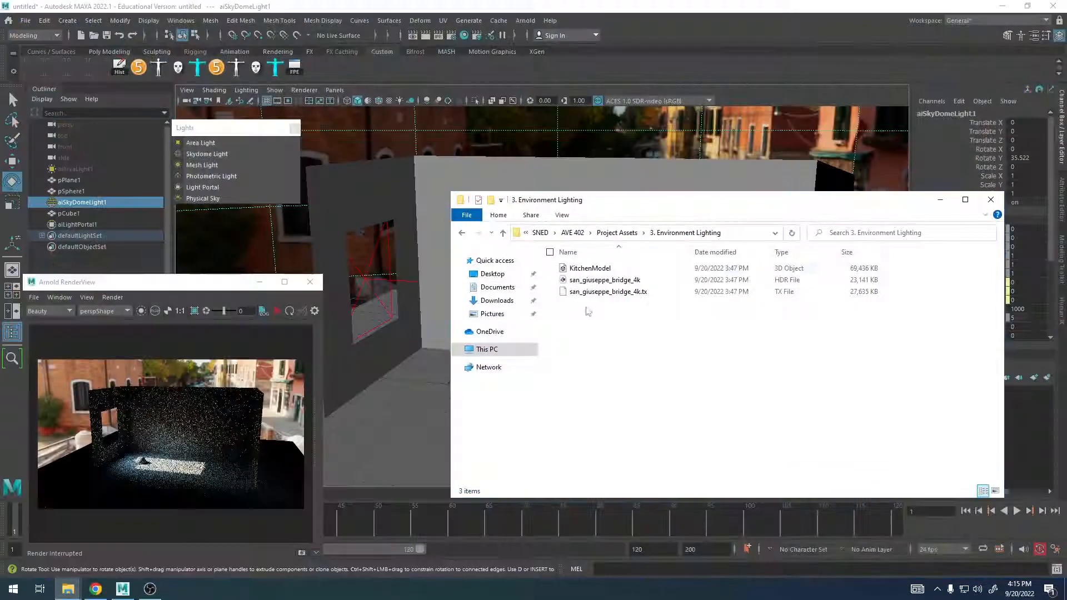
pyautogui.click(589, 268)
pyautogui.moveTo(674, 205); pyautogui.dragTo(943, 195)
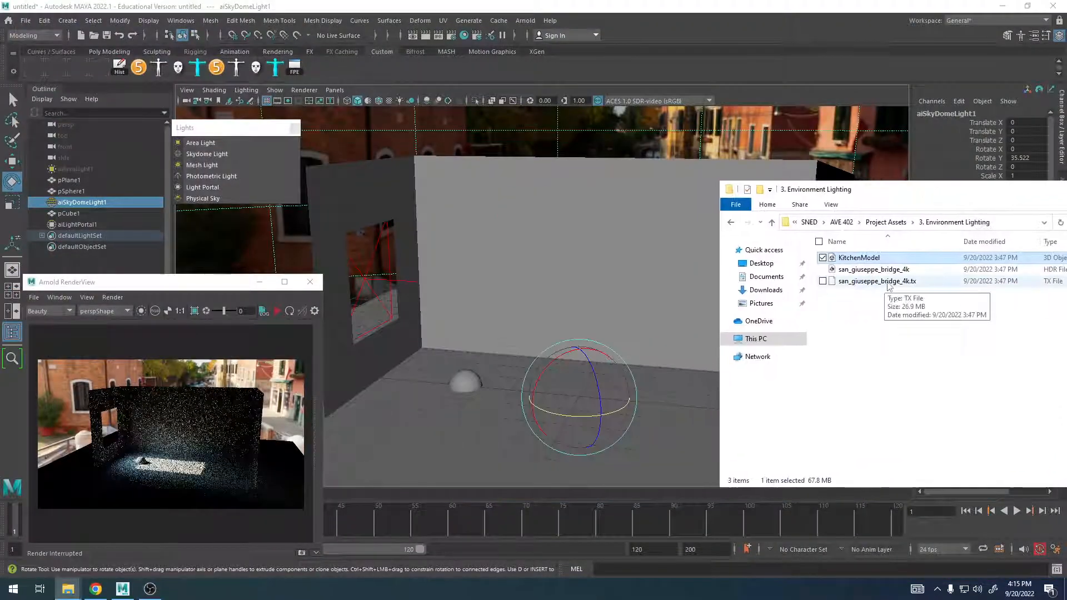
pyautogui.moveTo(859, 258); pyautogui.dragTo(526, 351)
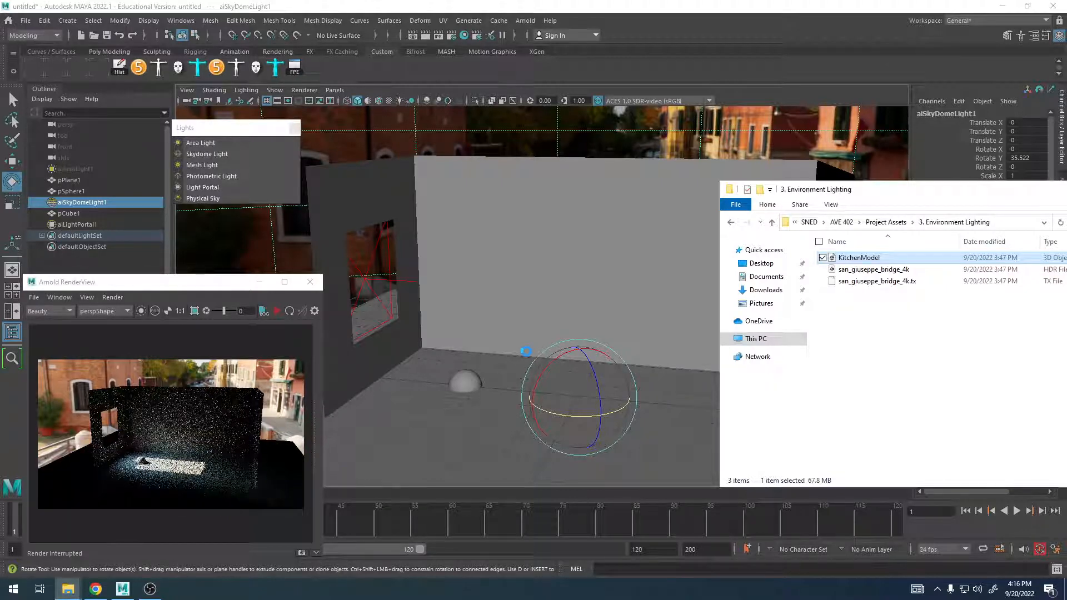
pyautogui.click(526, 351)
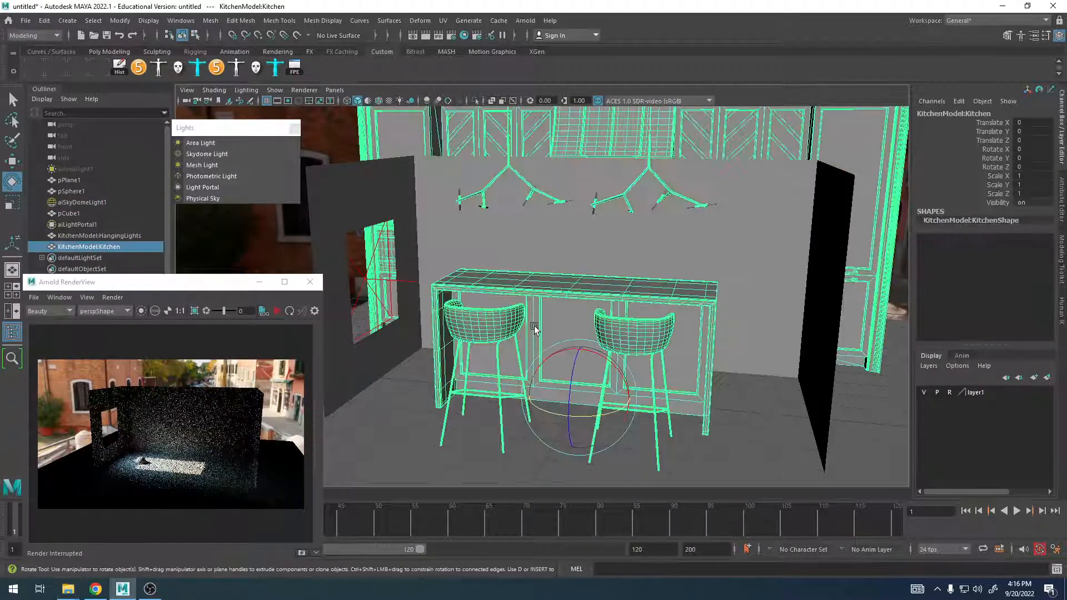
# Try to scale the kitchen mesh down uniformly to about 0.72
pyautogui.keyDown('alt'); pyautogui.moveTo(538, 335); pyautogui.dragTo(618, 354); pyautogui.keyUp('alt')
pyautogui.press('r')
pyautogui.keyDown('alt'); pyautogui.moveTo(672, 387); pyautogui.dragTo(622, 378, button='right'); pyautogui.keyUp('alt')
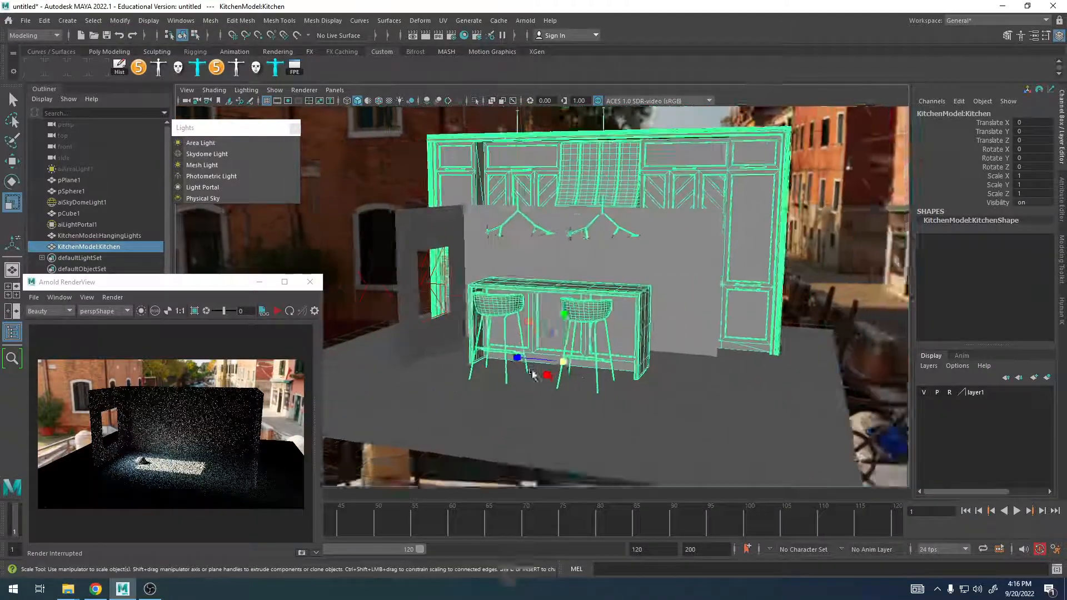
pyautogui.keyDown('alt'); pyautogui.moveTo(622, 377); pyautogui.dragTo(465, 371); pyautogui.keyUp('alt')
pyautogui.keyDown('alt'); pyautogui.moveTo(511, 363); pyautogui.dragTo(616, 356, button='right'); pyautogui.keyUp('alt')
pyautogui.keyDown('alt'); pyautogui.moveTo(616, 355); pyautogui.dragTo(739, 344); pyautogui.keyUp('alt')
pyautogui.hotkey('ctrl', 'z')
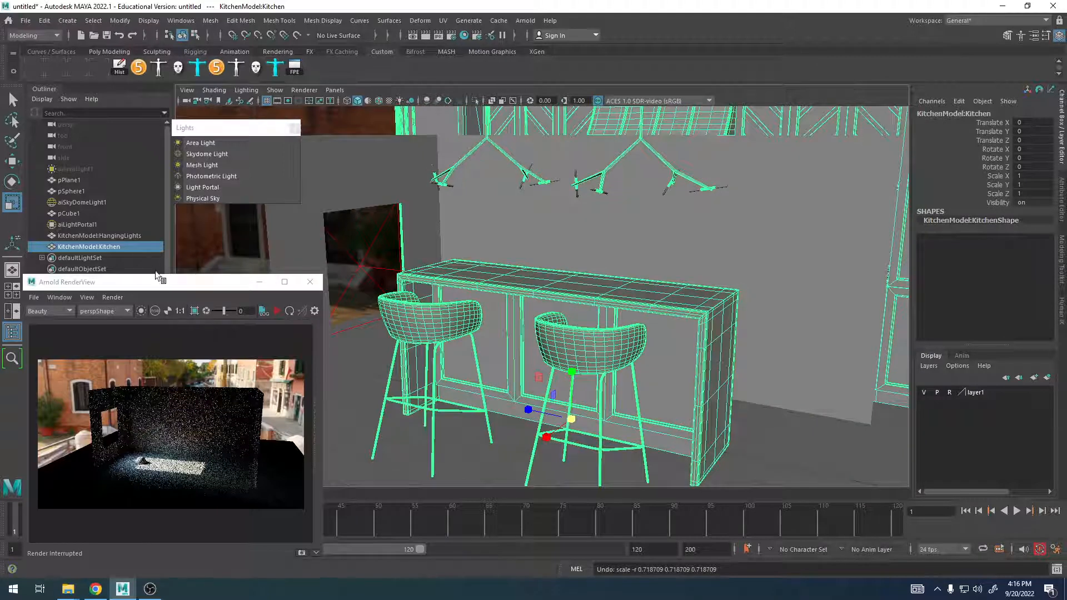
# Frame the kitchen's hanging lights and examine which parts of the fixtures the mesh covers
pyautogui.click(125, 236)
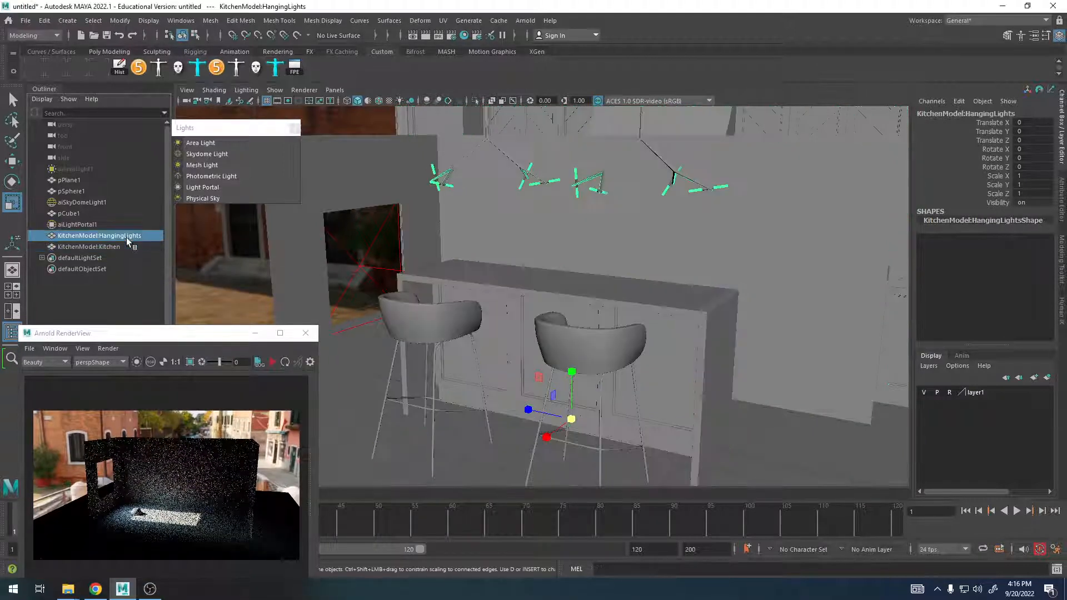
pyautogui.press('f')
pyautogui.keyDown('alt'); pyautogui.moveTo(614, 285); pyautogui.dragTo(752, 286, button='right'); pyautogui.keyUp('alt')
pyautogui.keyDown('alt'); pyautogui.moveTo(752, 286); pyautogui.dragTo(798, 288); pyautogui.keyUp('alt')
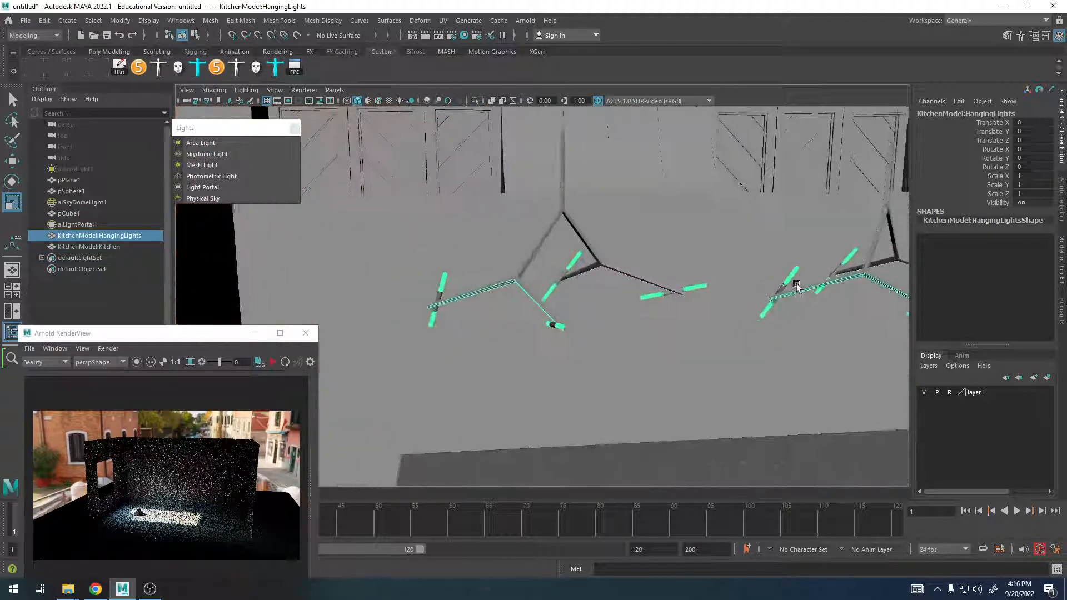
pyautogui.keyDown('alt'); pyautogui.moveTo(798, 288); pyautogui.dragTo(647, 283, button='middle'); pyautogui.keyUp('alt')
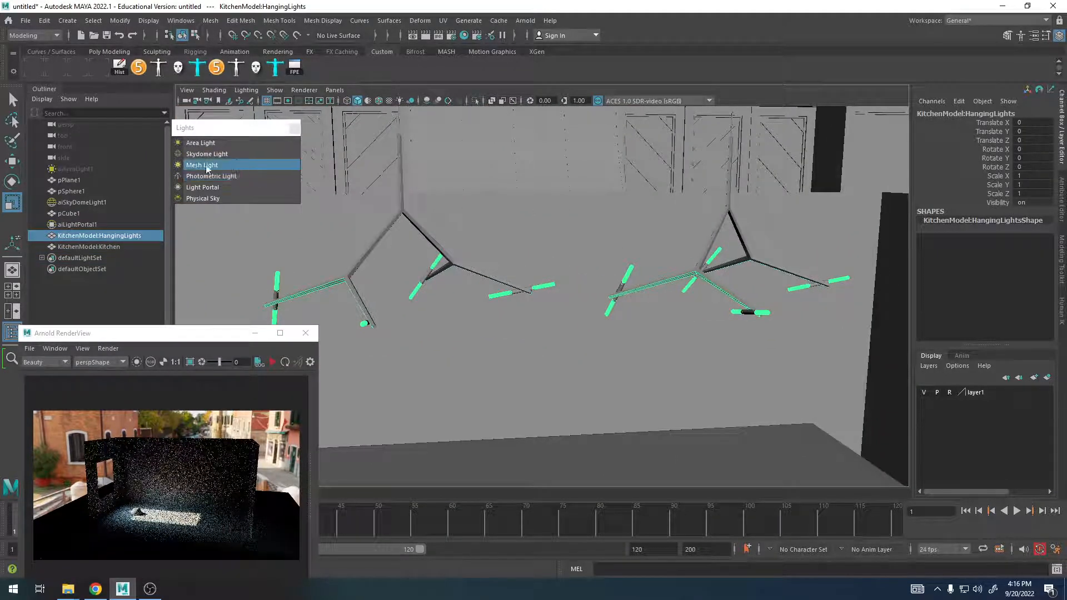
pyautogui.scroll(-5, 612, 331)
pyautogui.keyDown('alt'); pyautogui.moveTo(678, 338); pyautogui.dragTo(691, 275, button='middle'); pyautogui.keyUp('alt')
pyautogui.keyDown('alt'); pyautogui.moveTo(690, 275); pyautogui.dragTo(648, 276); pyautogui.keyUp('alt')
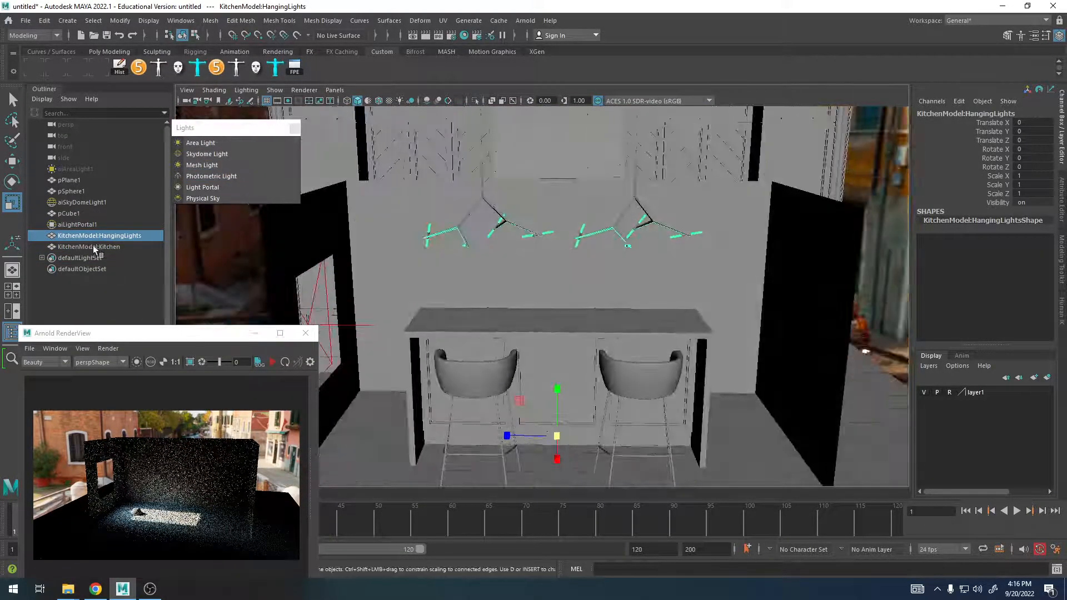
# Scale the kitchen and hanging lights together uniformly and move them inside the box room
pyautogui.keyDown('ctrl'); pyautogui.click(95, 246); pyautogui.keyUp('ctrl')
pyautogui.moveTo(557, 429); pyautogui.dragTo(603, 426)
pyautogui.press('w')
pyautogui.moveTo(470, 427); pyautogui.dragTo(433, 430)
pyautogui.click(823, 278)
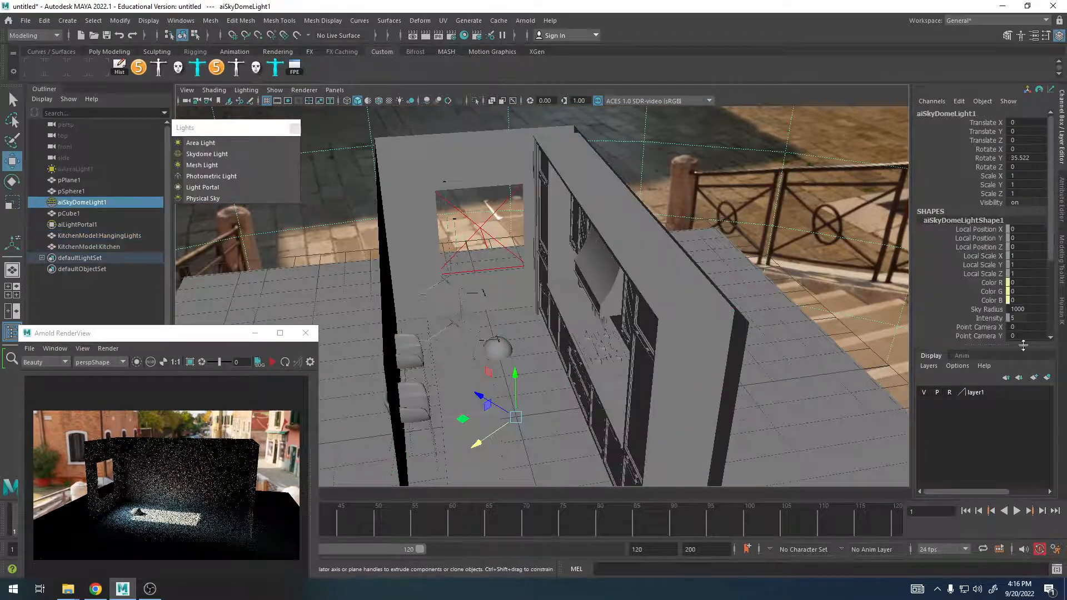
# Move the box room's side wall face outward to widen the room around the kitchen, and set layer1 back to reference
pyautogui.keyDown('alt'); pyautogui.moveTo(547, 288); pyautogui.dragTo(546, 162); pyautogui.keyUp('alt')
pyautogui.scroll(-3, 561, 233)
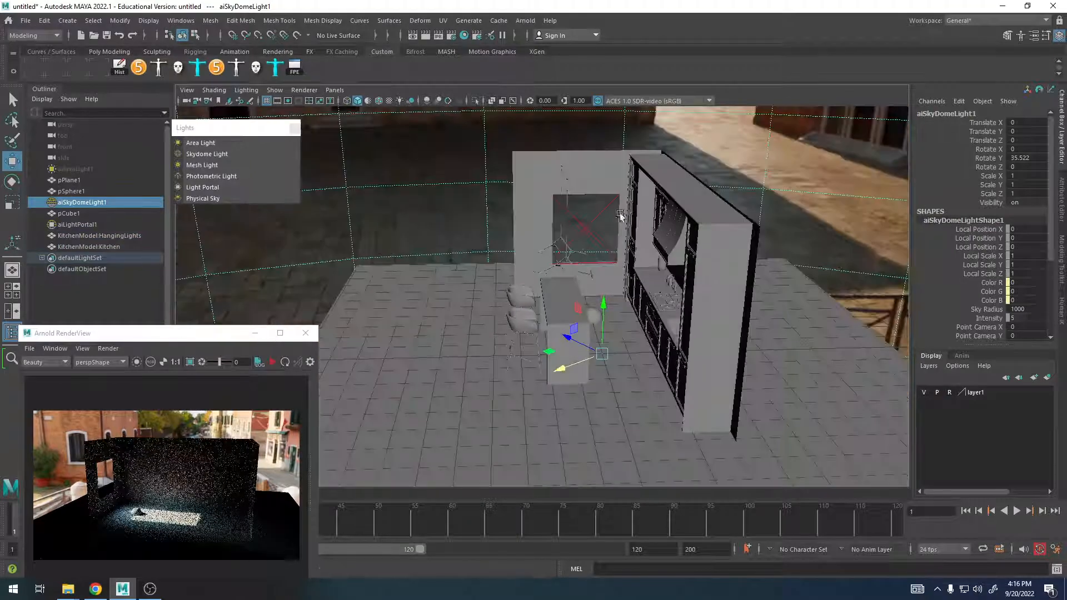
pyautogui.click(528, 178)
pyautogui.moveTo(529, 178); pyautogui.dragTo(527, 208, button='right')
pyautogui.keyDown('alt'); pyautogui.moveTo(518, 229); pyautogui.dragTo(556, 236); pyautogui.keyUp('alt')
pyautogui.click(531, 250)
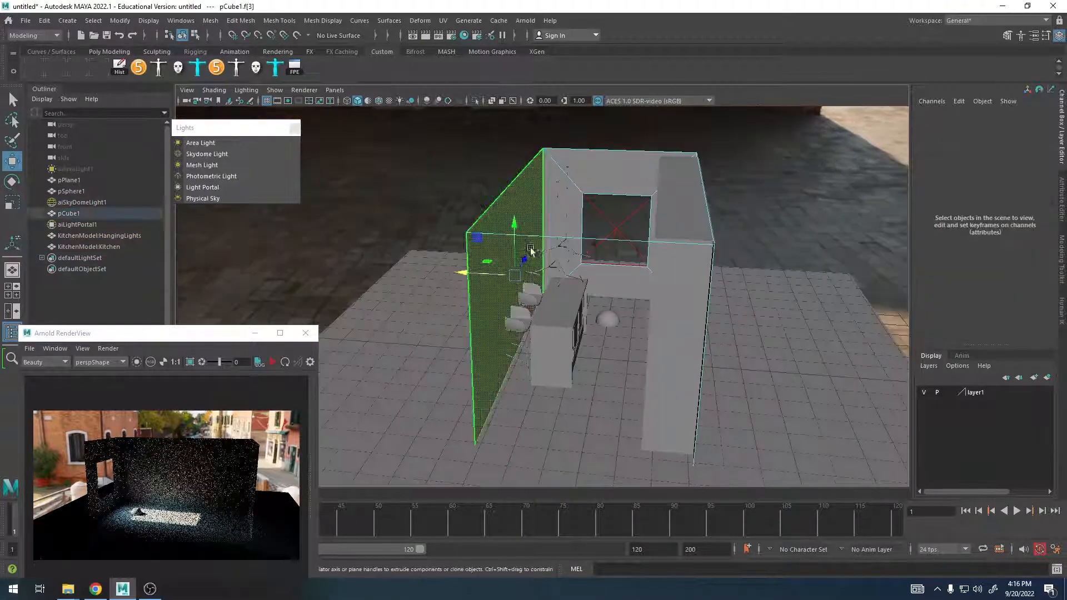
pyautogui.moveTo(462, 272); pyautogui.dragTo(414, 274)
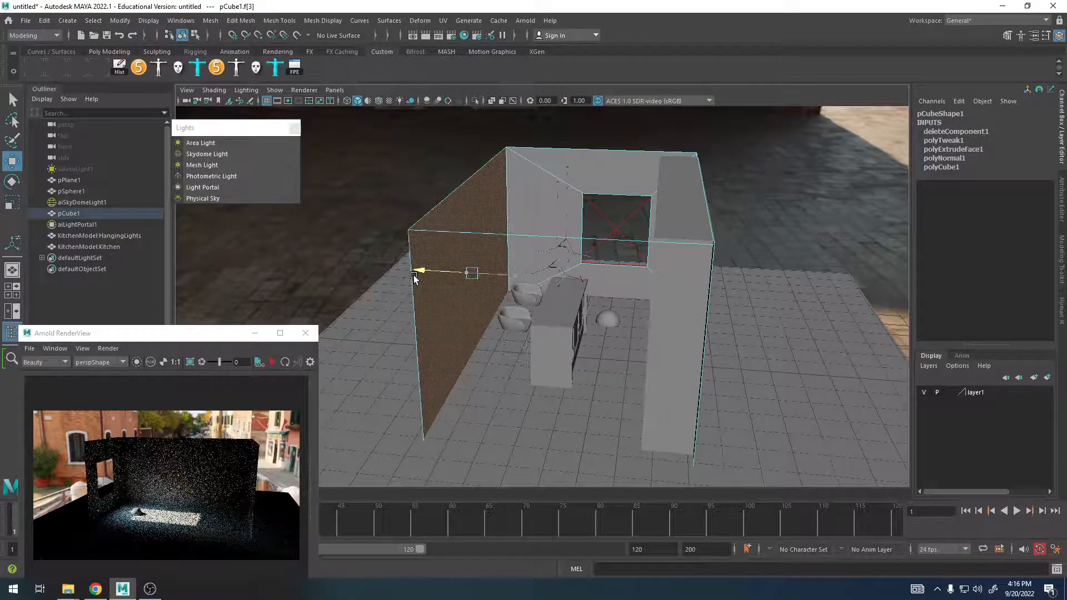
pyautogui.click(949, 392)
pyautogui.click(949, 392)
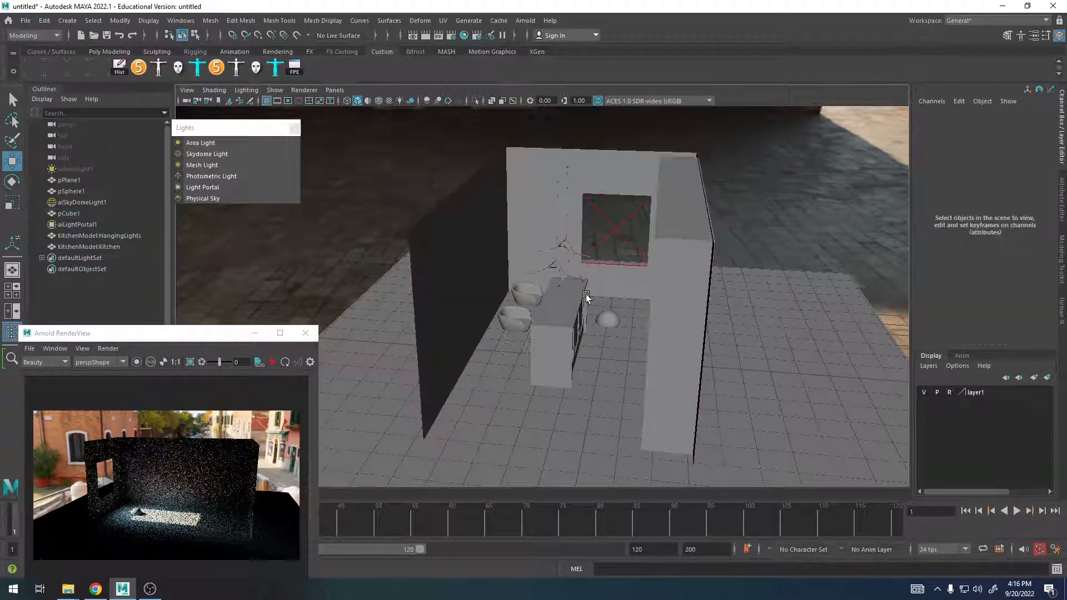
# Frame the kitchen from the front with the island and stools, and render that view in Arnold RenderView
pyautogui.keyDown('alt'); pyautogui.moveTo(622, 303); pyautogui.dragTo(726, 294); pyautogui.keyUp('alt')
pyautogui.keyDown('alt'); pyautogui.moveTo(726, 294); pyautogui.dragTo(940, 286, button='right'); pyautogui.keyUp('alt')
pyautogui.keyDown('alt'); pyautogui.moveTo(728, 250); pyautogui.dragTo(747, 303, button='middle'); pyautogui.keyUp('alt')
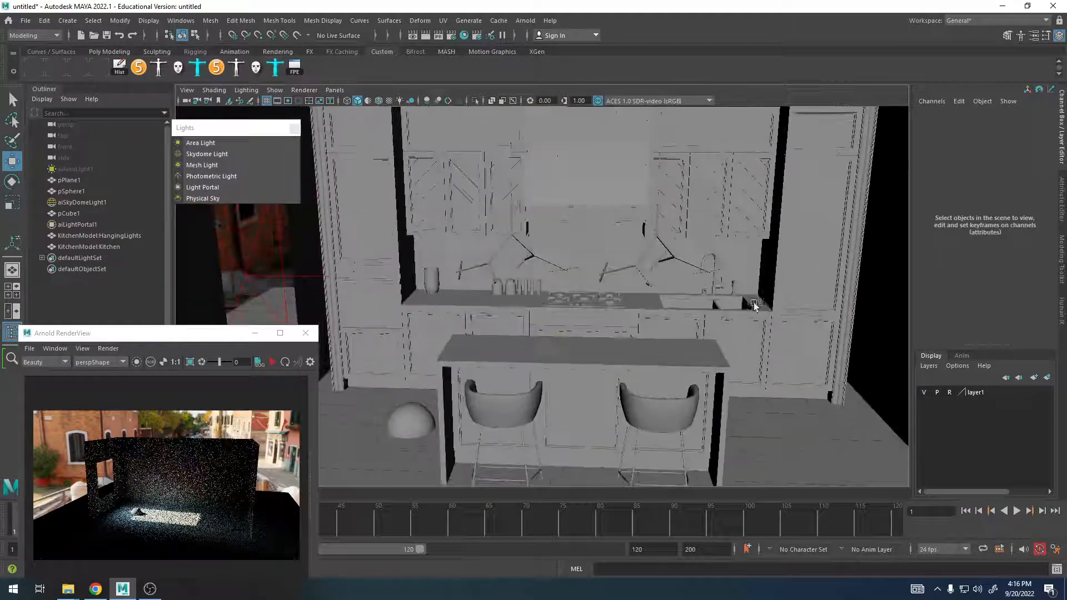
pyautogui.keyDown('alt'); pyautogui.moveTo(748, 302); pyautogui.dragTo(757, 281); pyautogui.keyUp('alt')
pyautogui.keyDown('alt'); pyautogui.moveTo(757, 282); pyautogui.dragTo(708, 281, button='right'); pyautogui.keyUp('alt')
pyautogui.keyDown('alt'); pyautogui.moveTo(708, 281); pyautogui.dragTo(736, 269, button='middle'); pyautogui.keyUp('alt')
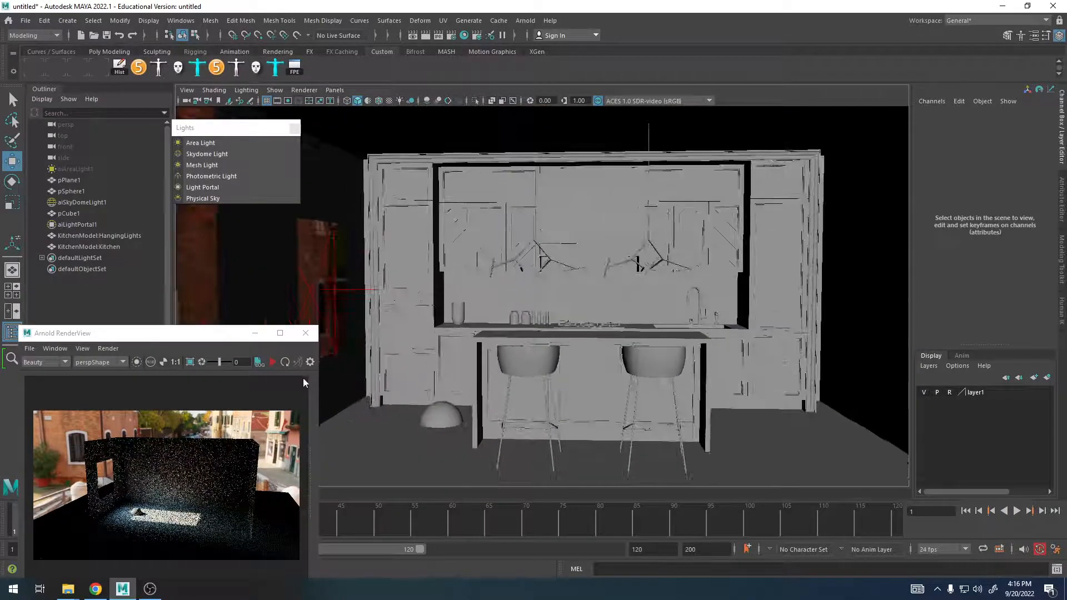
pyautogui.moveTo(271, 333); pyautogui.dragTo(297, 256)
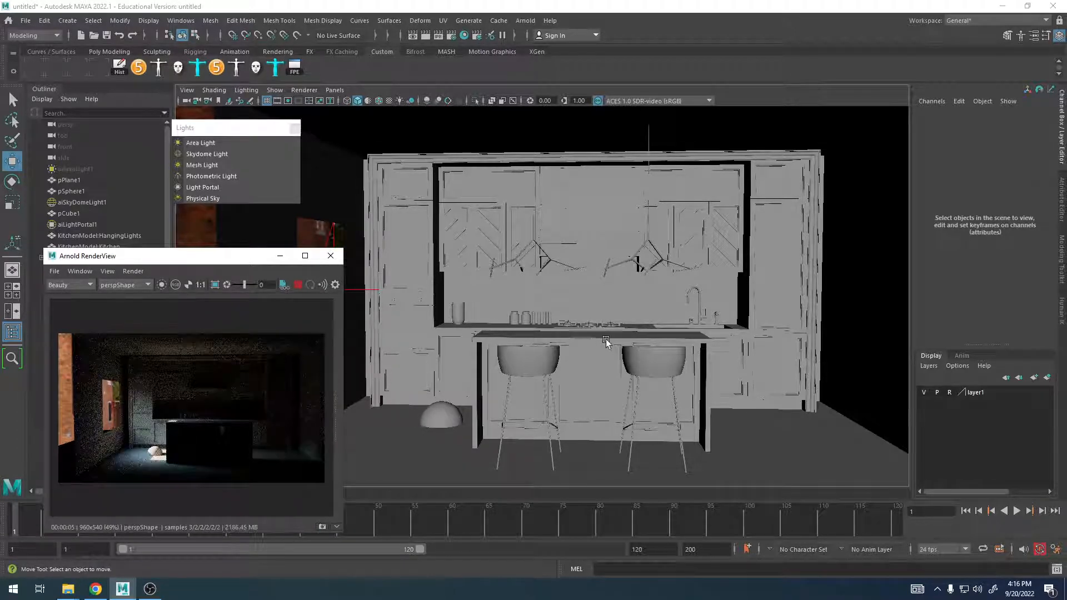
# Take layer1 out of reference mode and widen the window opening by moving its vertical edge outward, away from the cabinets
pyautogui.keyDown('alt'); pyautogui.moveTo(605, 341); pyautogui.dragTo(515, 242); pyautogui.keyUp('alt')
pyautogui.click(402, 283)
pyautogui.click(950, 394)
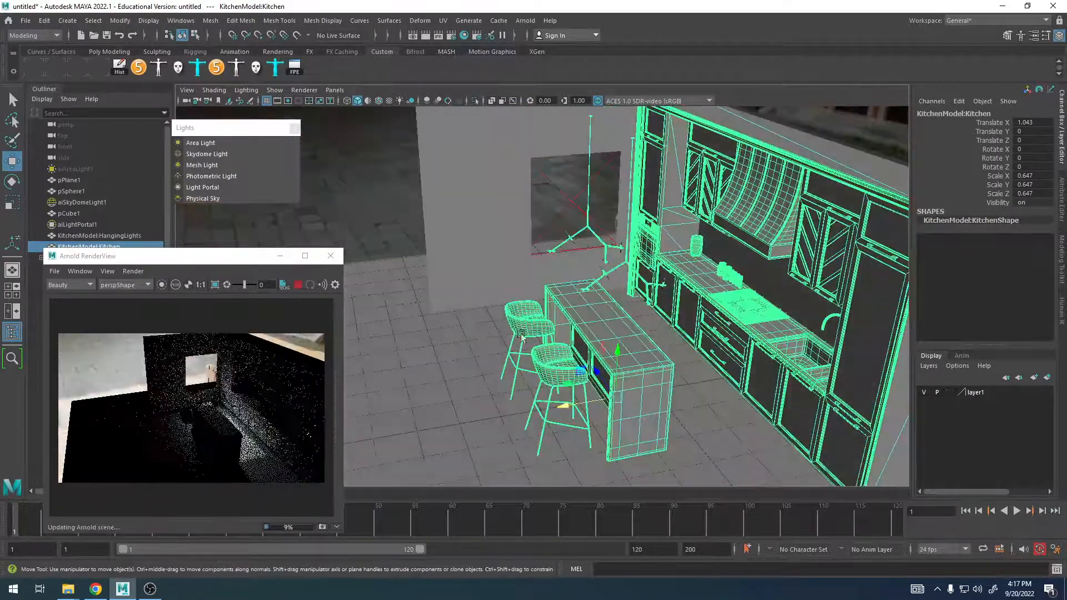
pyautogui.click(507, 209)
pyautogui.moveTo(508, 209); pyautogui.dragTo(531, 188, button='right')
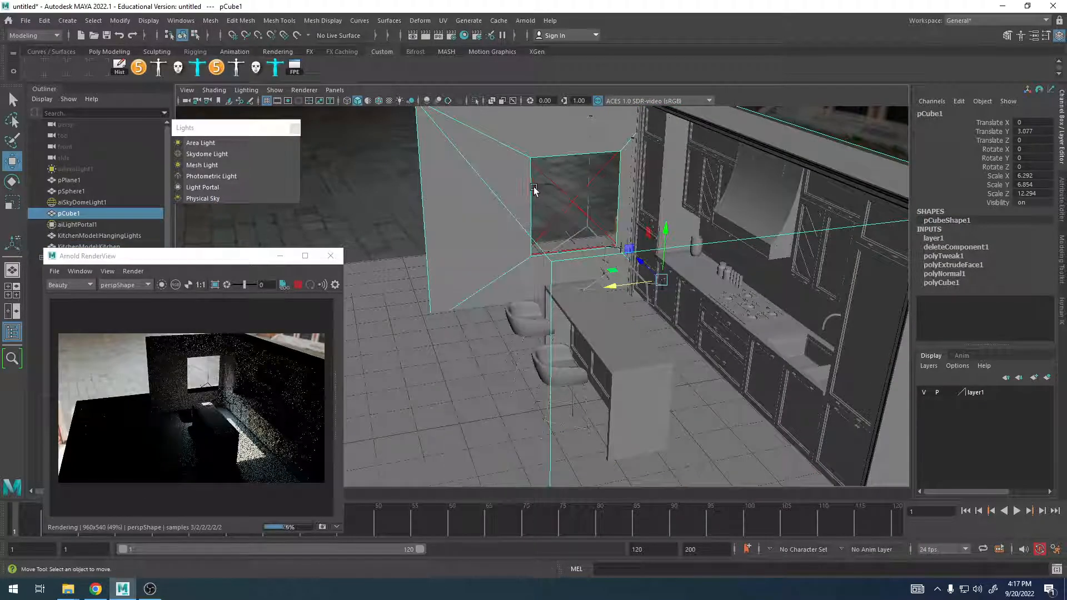
pyautogui.click(531, 189)
pyautogui.moveTo(479, 217); pyautogui.dragTo(414, 224)
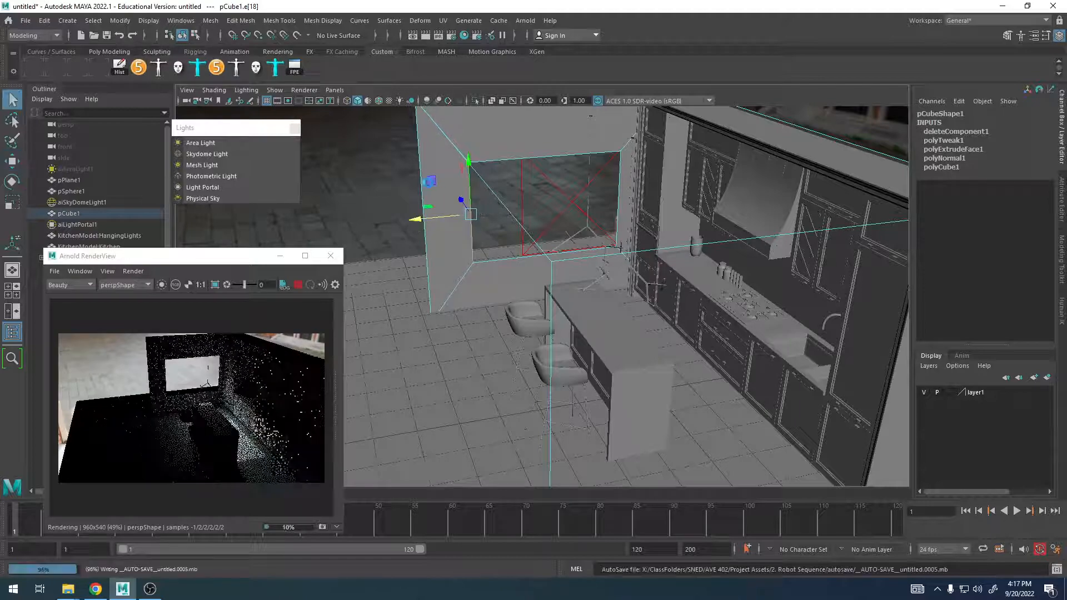
pyautogui.moveTo(574, 199); pyautogui.dragTo(600, 182, button='right')
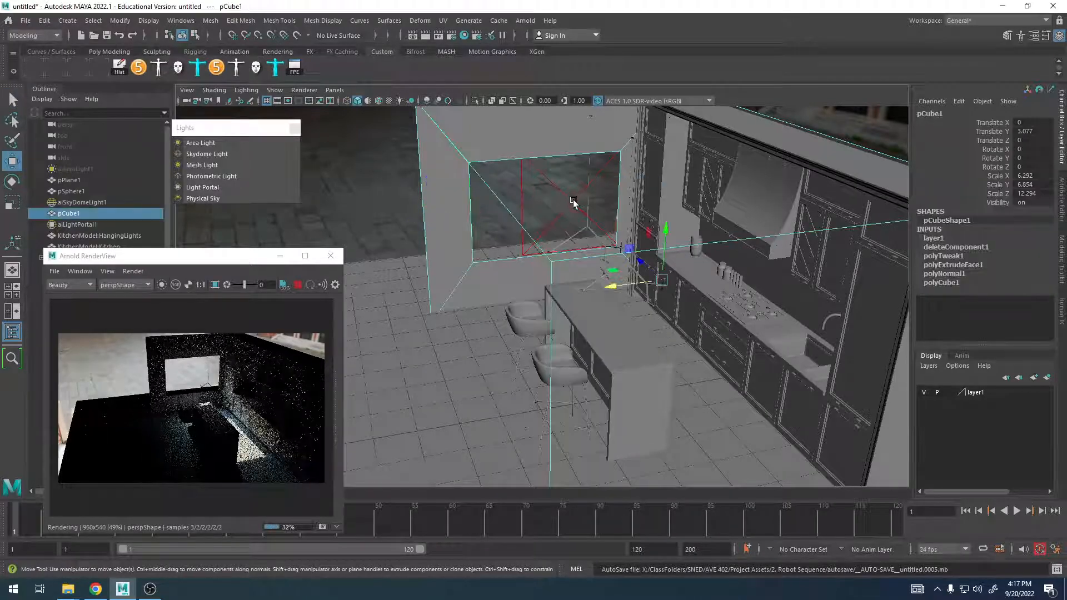
# Scale the light portal to 2.431 in X and move it to Translate X 0.869 to cover the widened window
pyautogui.keyDown('alt'); pyautogui.moveTo(569, 215); pyautogui.dragTo(446, 262); pyautogui.keyUp('alt')
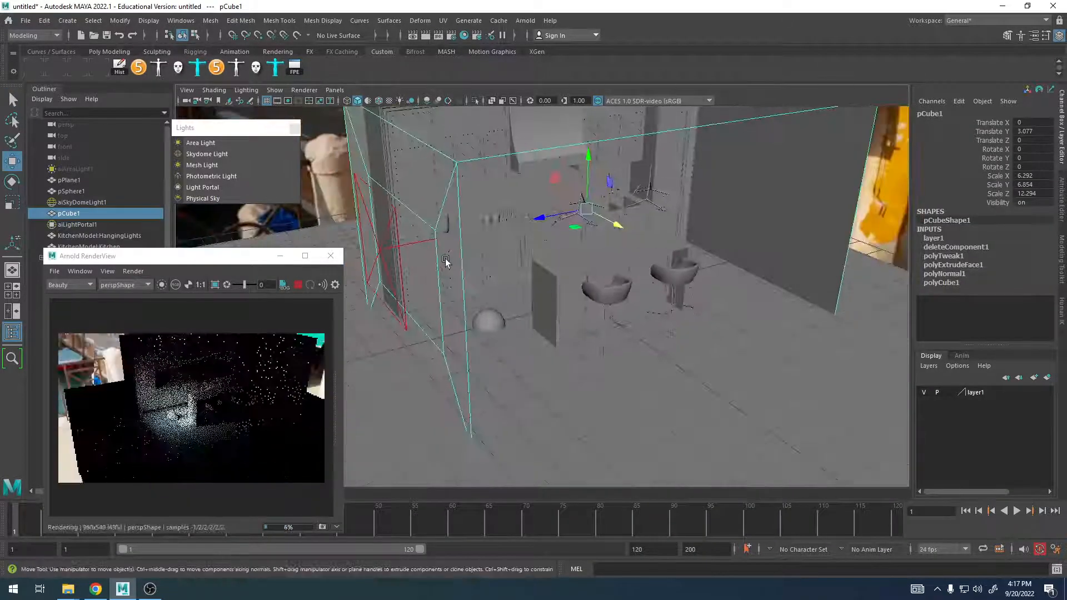
pyautogui.click(380, 252)
pyautogui.keyDown('alt'); pyautogui.moveTo(591, 265); pyautogui.dragTo(460, 219); pyautogui.keyUp('alt')
pyautogui.press('r')
pyautogui.press('w')
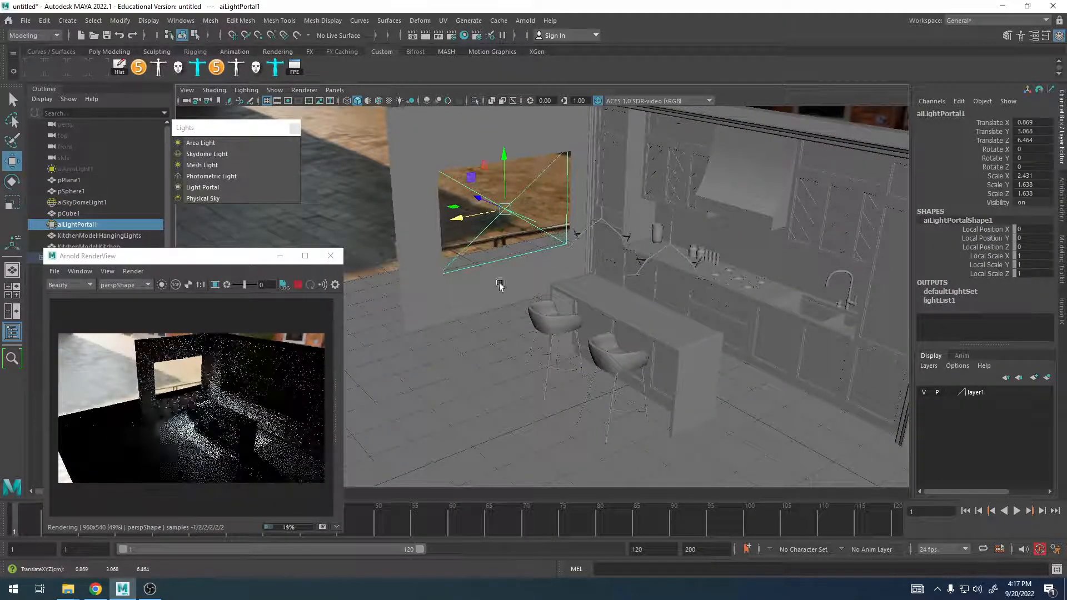
# Frame the island, both stools and the window together in the perspective view for the render
pyautogui.keyDown('alt'); pyautogui.moveTo(500, 285); pyautogui.dragTo(591, 293); pyautogui.keyUp('alt')
pyautogui.keyDown('alt'); pyautogui.moveTo(590, 292); pyautogui.dragTo(883, 319, button='right'); pyautogui.keyUp('alt')
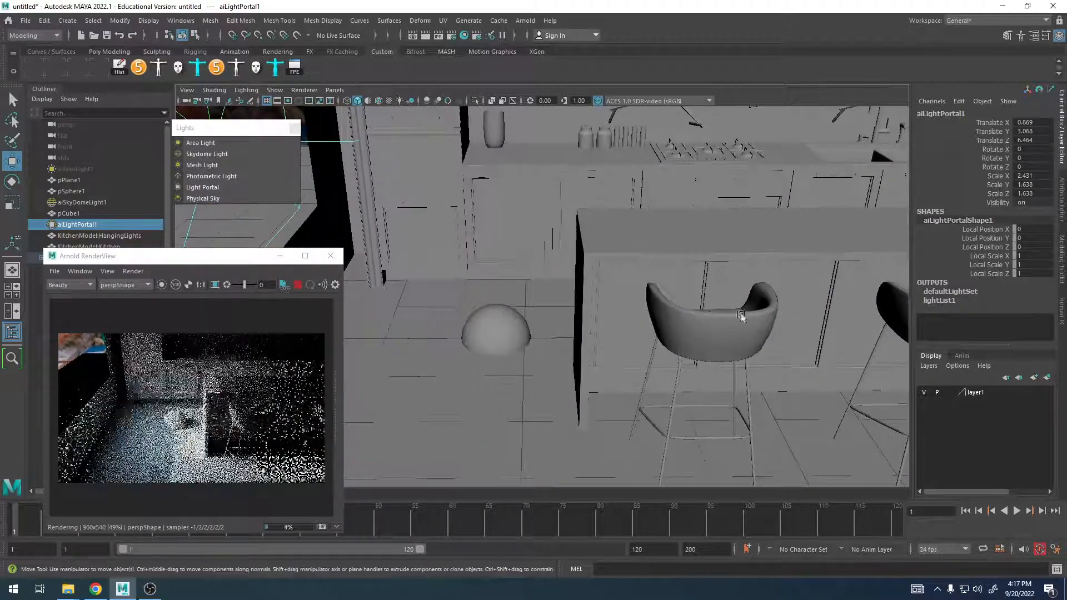
pyautogui.keyDown('alt'); pyautogui.moveTo(690, 305); pyautogui.dragTo(600, 271, button='middle'); pyautogui.keyUp('alt')
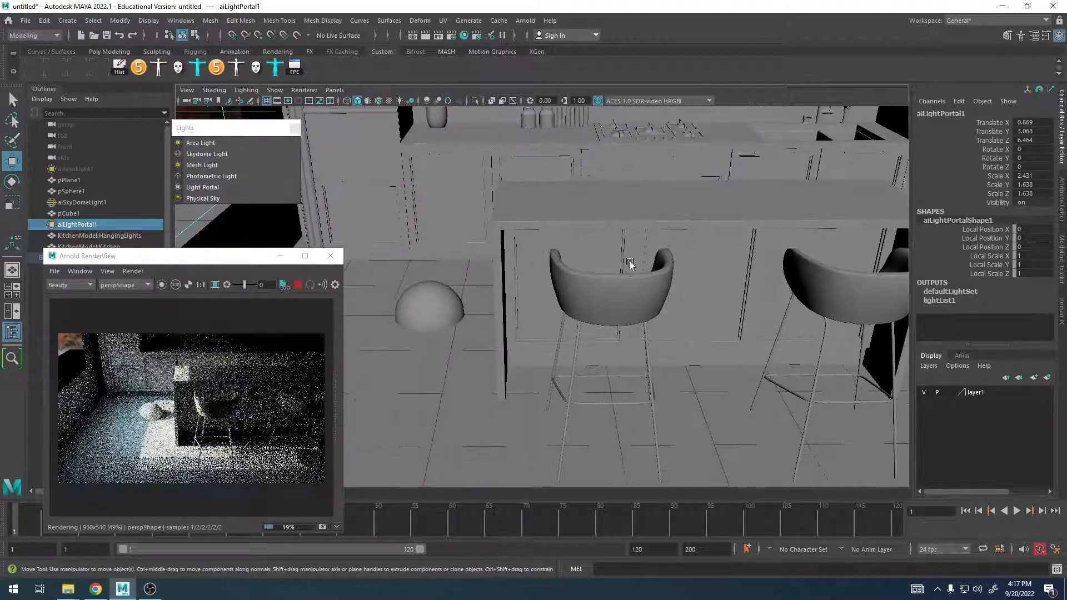
pyautogui.keyDown('alt'); pyautogui.moveTo(734, 286); pyautogui.dragTo(726, 315); pyautogui.keyUp('alt')
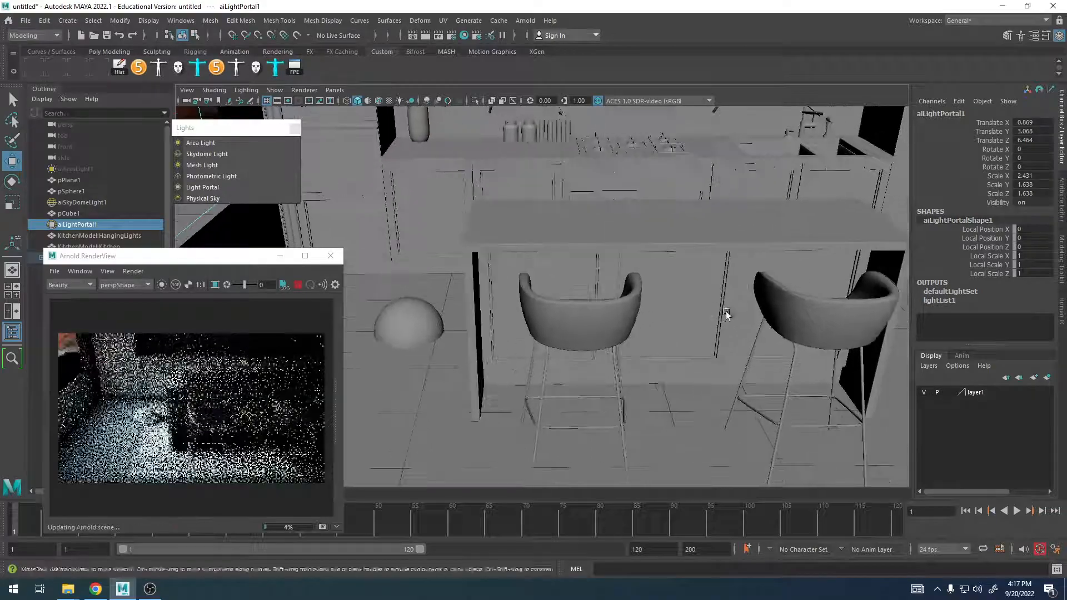
pyautogui.keyDown('alt'); pyautogui.moveTo(726, 314); pyautogui.dragTo(622, 295, button='right'); pyautogui.keyUp('alt')
pyautogui.moveTo(621, 295)
pyautogui.keyDown('alt'); pyautogui.mouseDown()
pyautogui.moveTo(608, 253)
pyautogui.moveTo(619, 309)
pyautogui.moveTo(607, 314)
pyautogui.moveTo(630, 310)
pyautogui.mouseUp(); pyautogui.keyUp('alt')
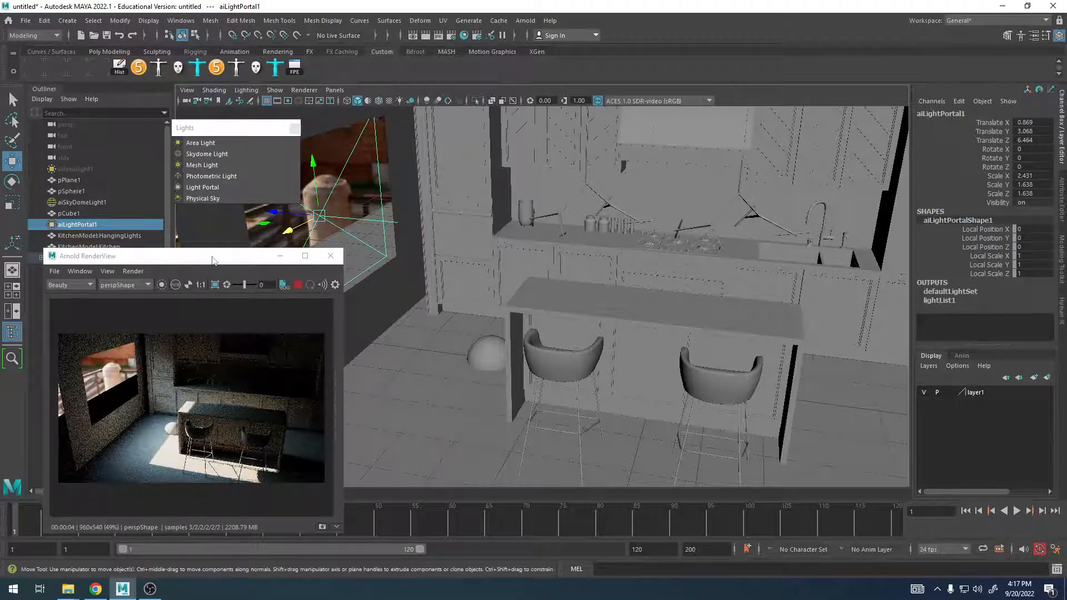
# Enlarge the Arnold render and examine the noise across the kitchen cabinets, island and walls
pyautogui.moveTo(213, 260); pyautogui.dragTo(246, 208)
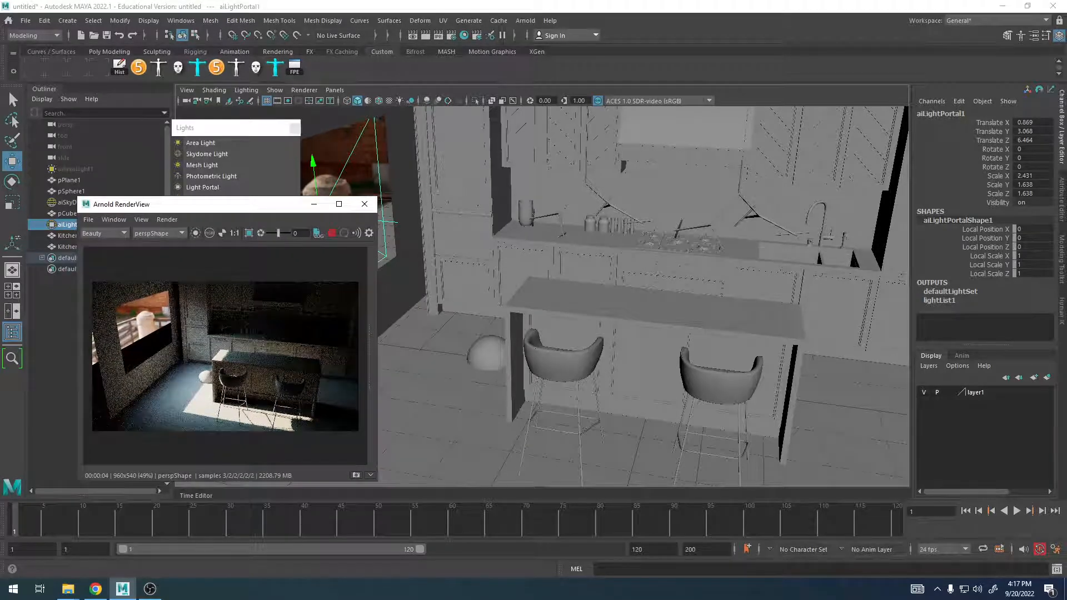
pyautogui.click(339, 204)
pyautogui.scroll(3, 539, 305)
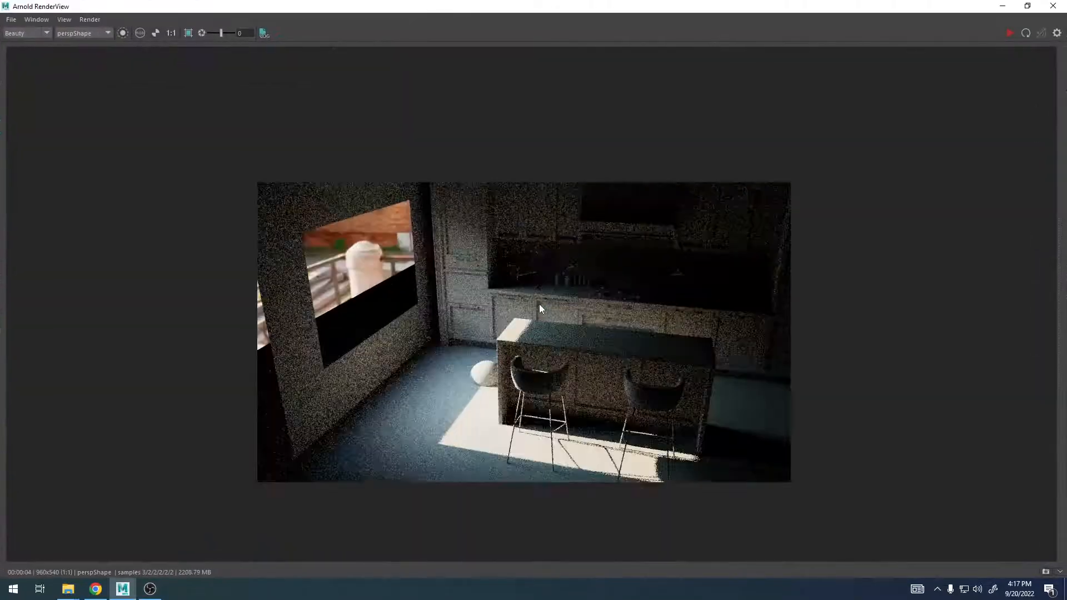
pyautogui.moveTo(534, 355); pyautogui.dragTo(559, 326, button='middle')
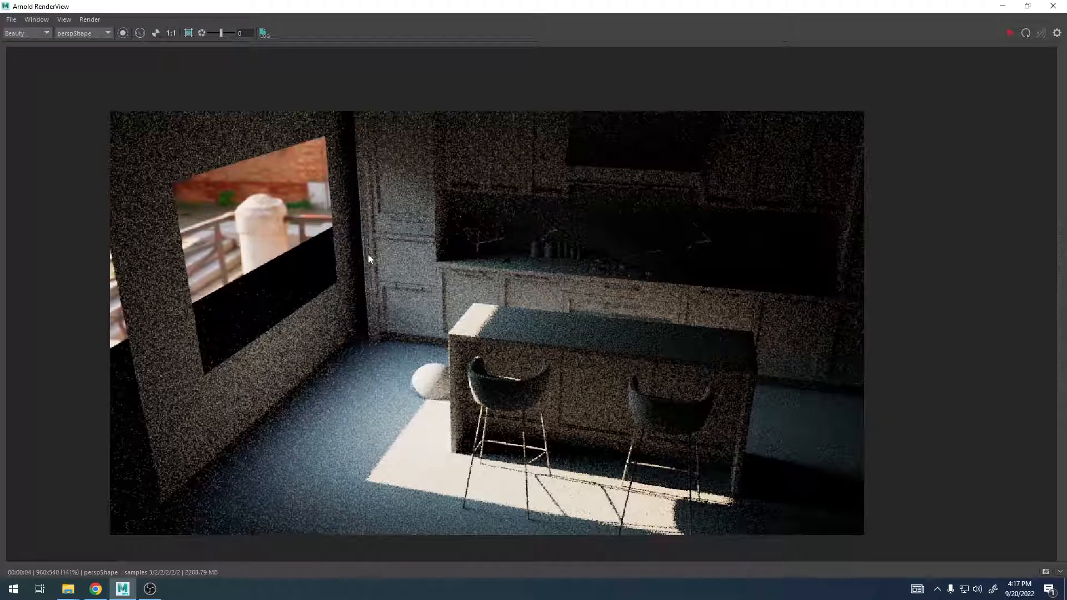
pyautogui.moveTo(548, 5); pyautogui.dragTo(188, 206)
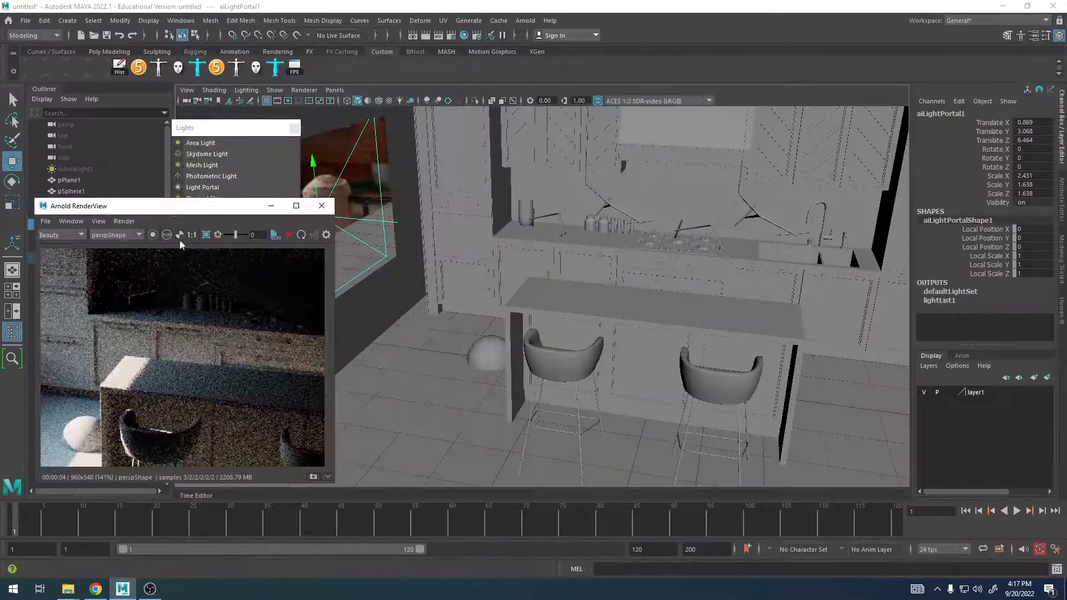
pyautogui.scroll(-2, 166, 345)
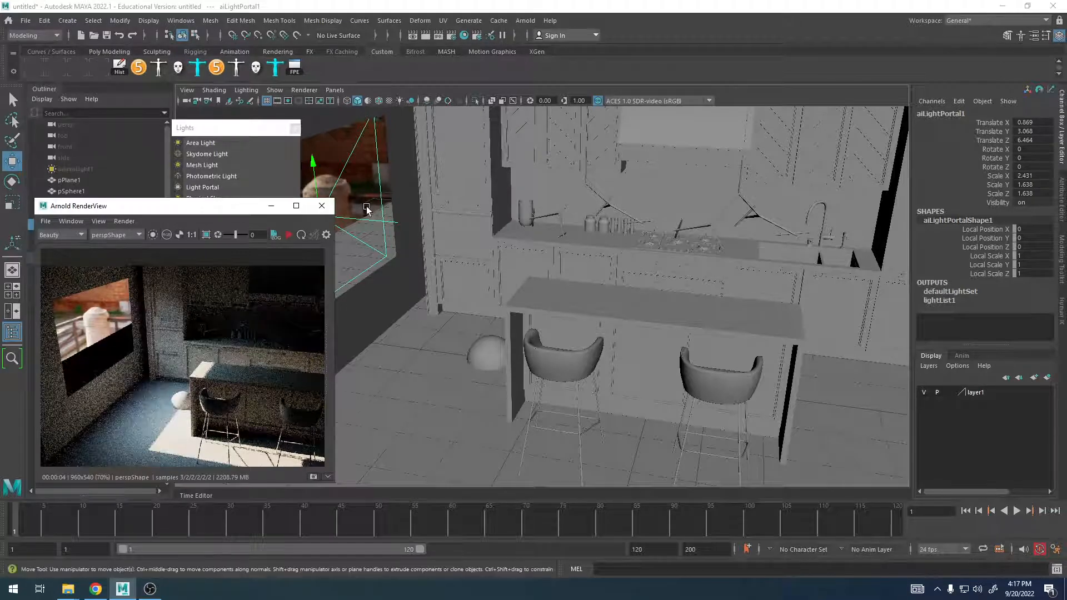
pyautogui.moveTo(243, 211); pyautogui.dragTo(239, 259)
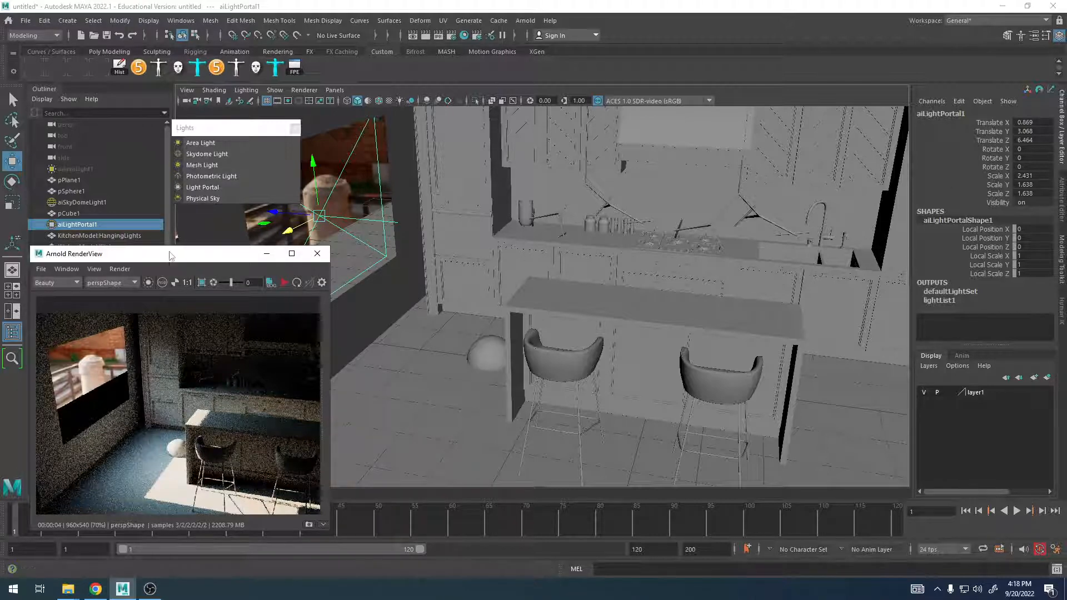
# Open the Arnold Renderer sampling settings and set the Diffuse samples to 8
pyautogui.moveTo(240, 254); pyautogui.dragTo(245, 312)
pyautogui.click(451, 38)
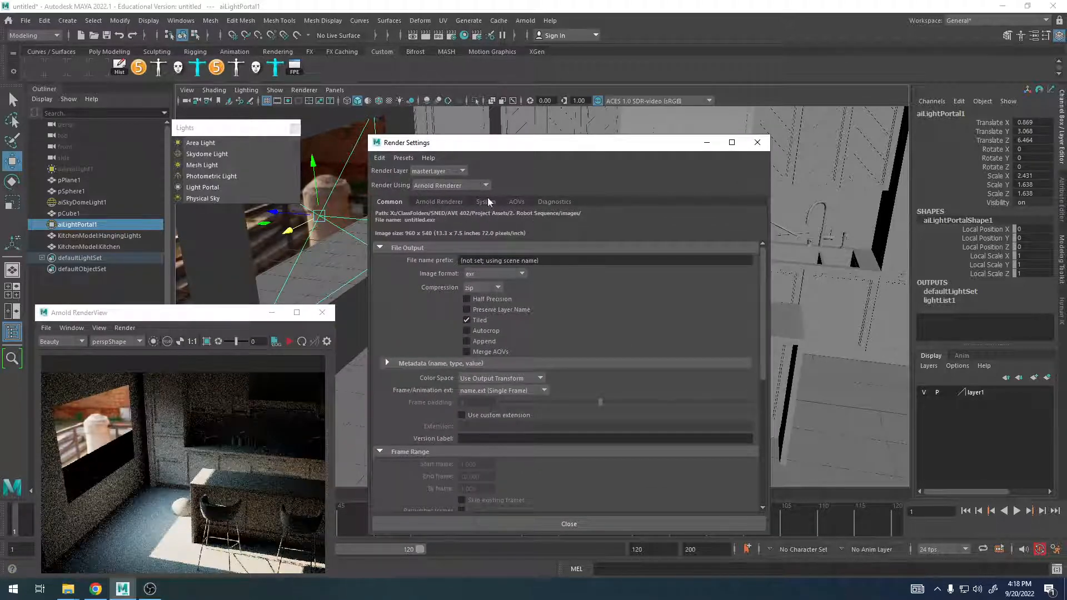
pyautogui.click(450, 203)
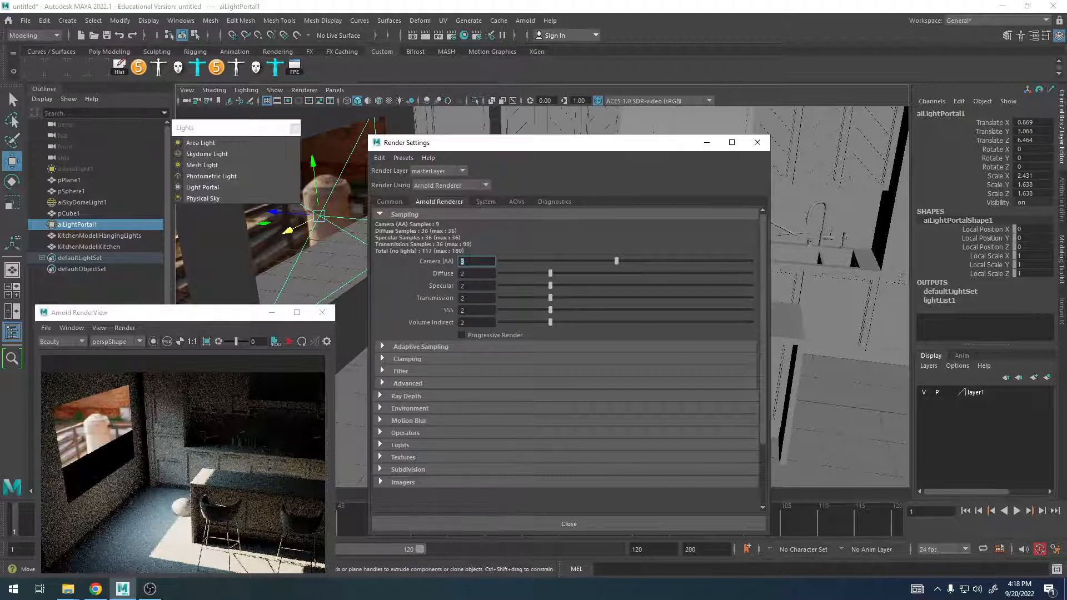
pyautogui.moveTo(534, 143); pyautogui.dragTo(684, 89)
pyautogui.moveTo(186, 315); pyautogui.dragTo(188, 222)
pyautogui.press('Tab')
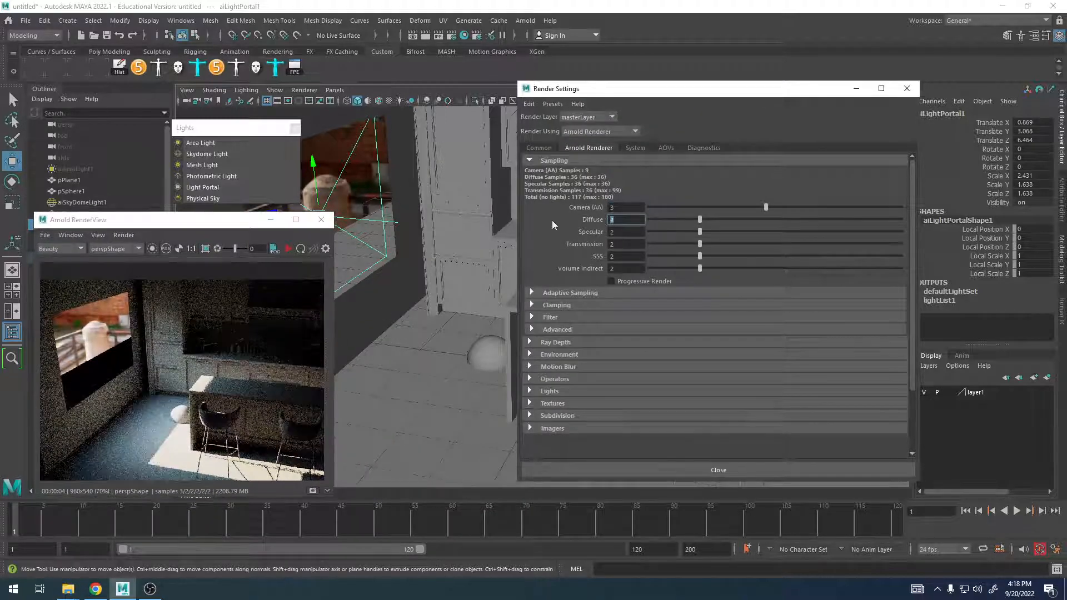
pyautogui.moveTo(664, 89); pyautogui.dragTo(768, 178)
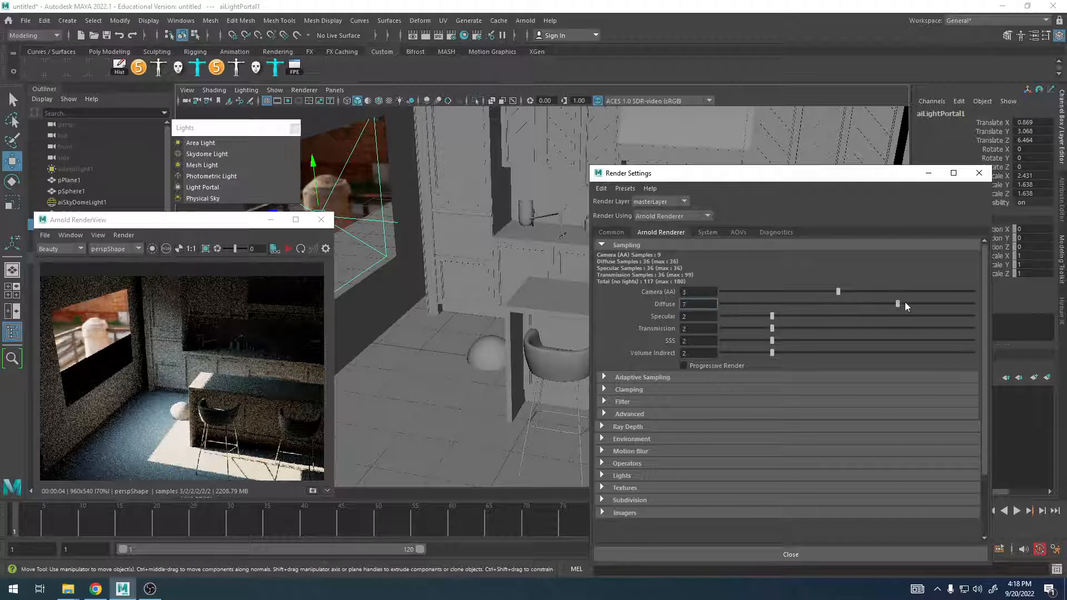
pyautogui.moveTo(905, 303); pyautogui.dragTo(929, 303)
# Enlarge the Arnold RenderView window and store a snapshot of the current noisy render for comparison
pyautogui.moveTo(225, 231); pyautogui.dragTo(262, 209)
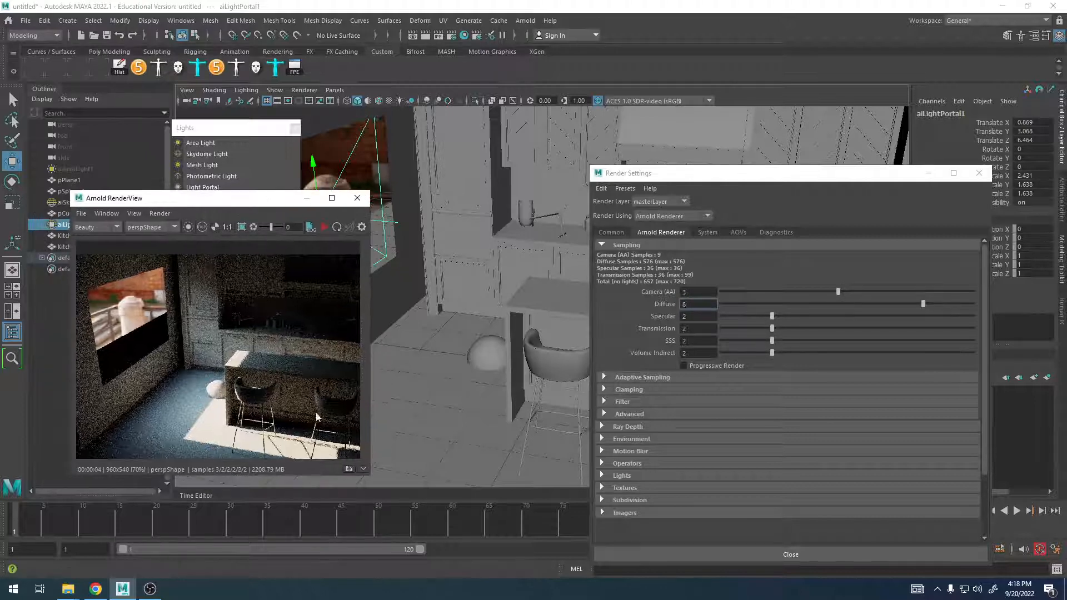
pyautogui.moveTo(370, 477); pyautogui.dragTo(509, 530)
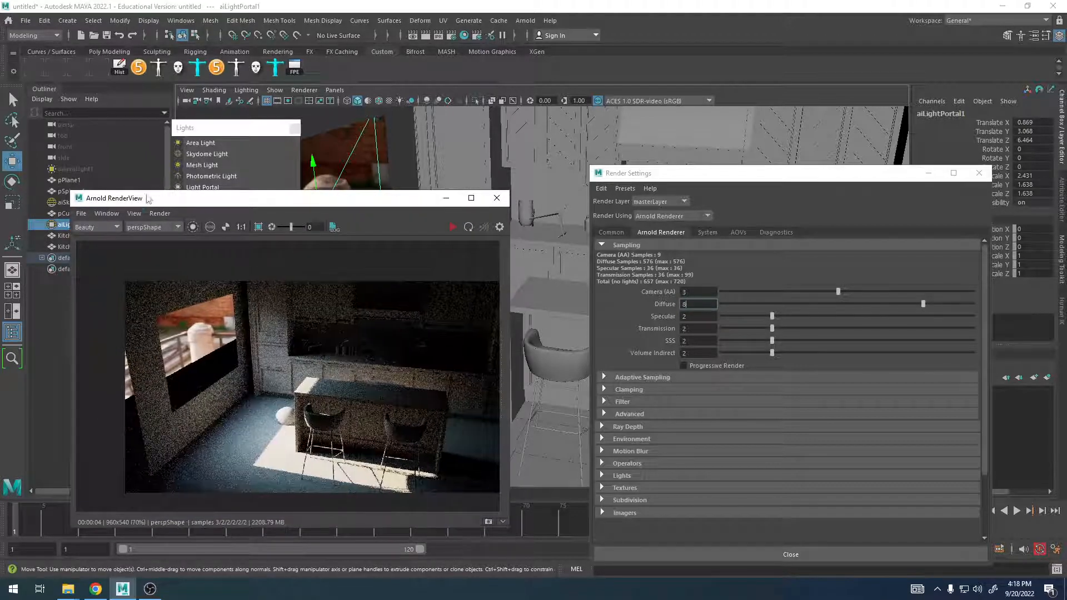
pyautogui.click(134, 214)
pyautogui.click(158, 333)
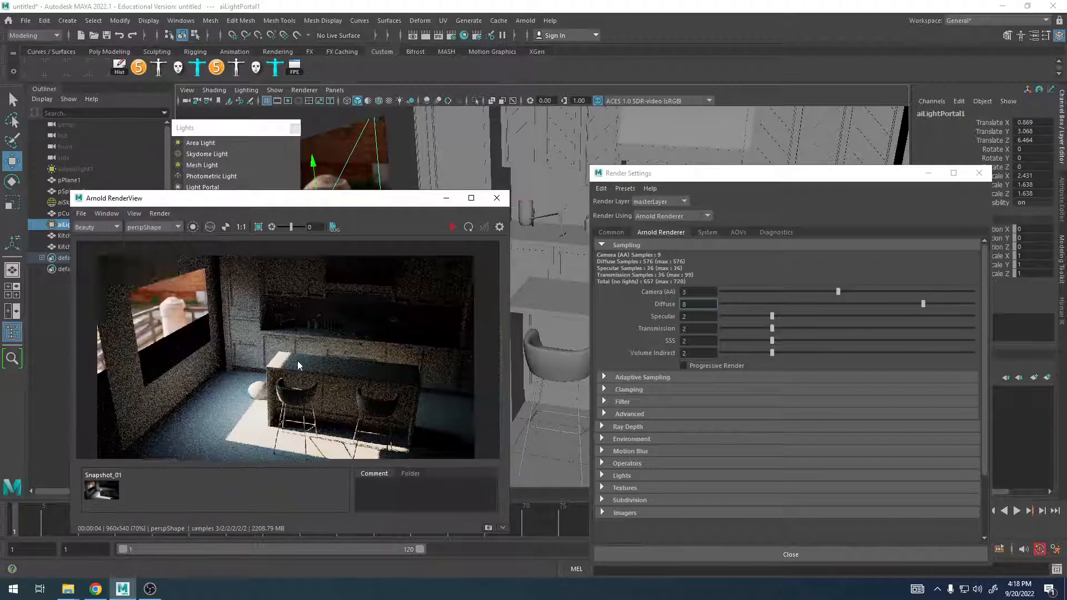
pyautogui.moveTo(297, 347); pyautogui.dragTo(295, 356, button='middle')
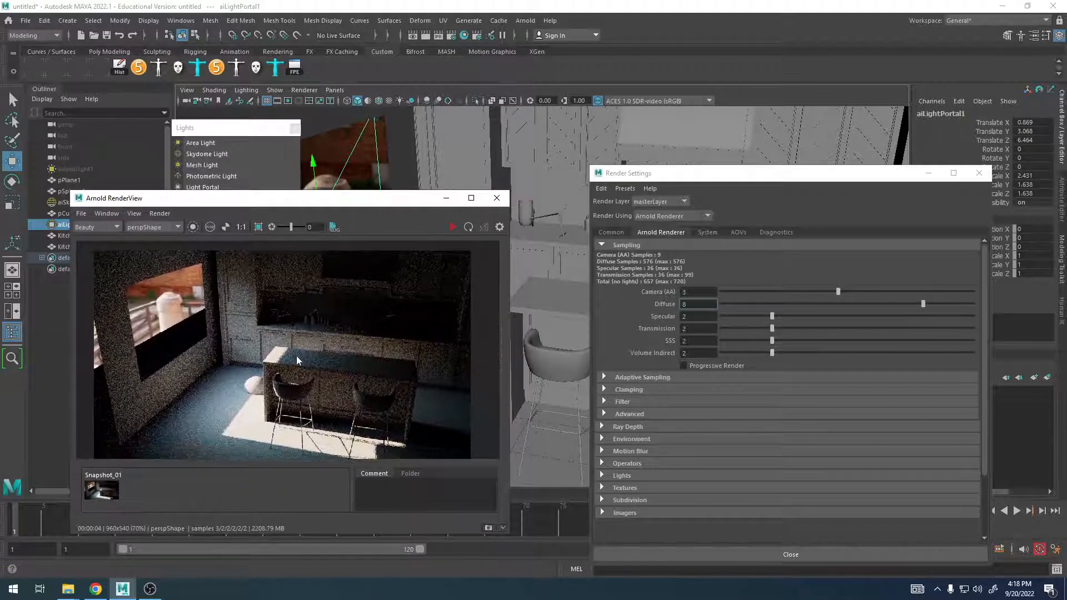
# Start a new Arnold render and examine the noise on the cabinets, sphere, island and stool up close
pyautogui.click(451, 227)
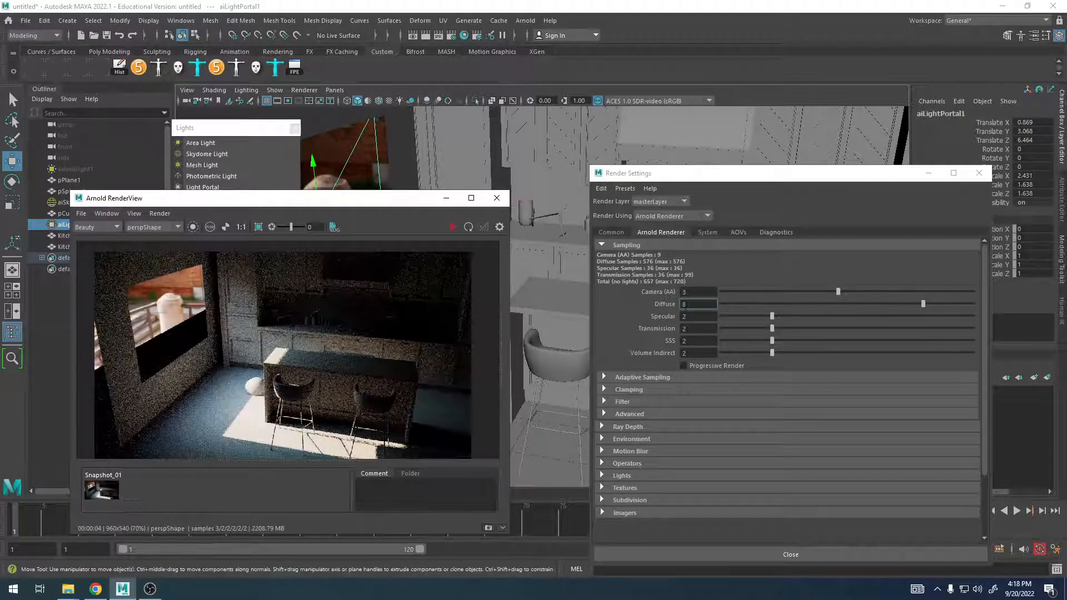
pyautogui.click(453, 228)
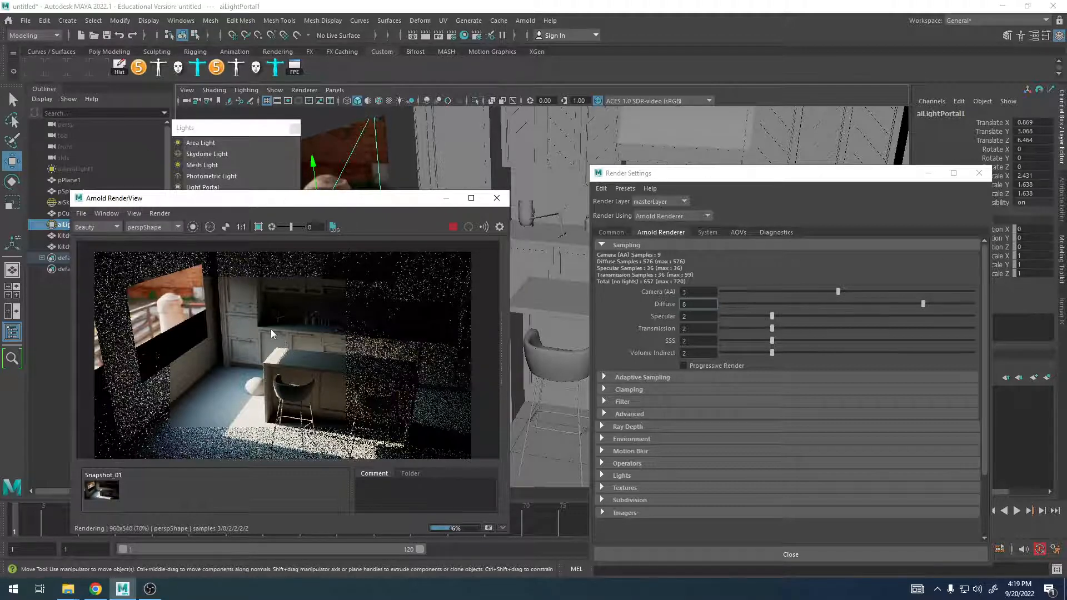
pyautogui.scroll(8, 239, 351)
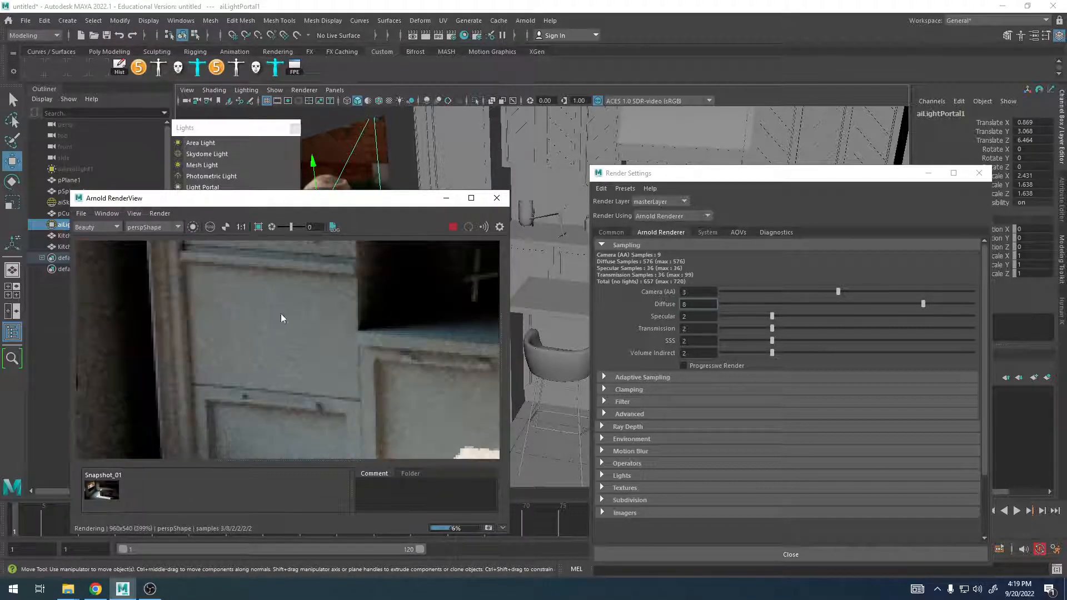
pyautogui.scroll(-1, 269, 405)
pyautogui.moveTo(269, 405); pyautogui.dragTo(177, 209, button='middle')
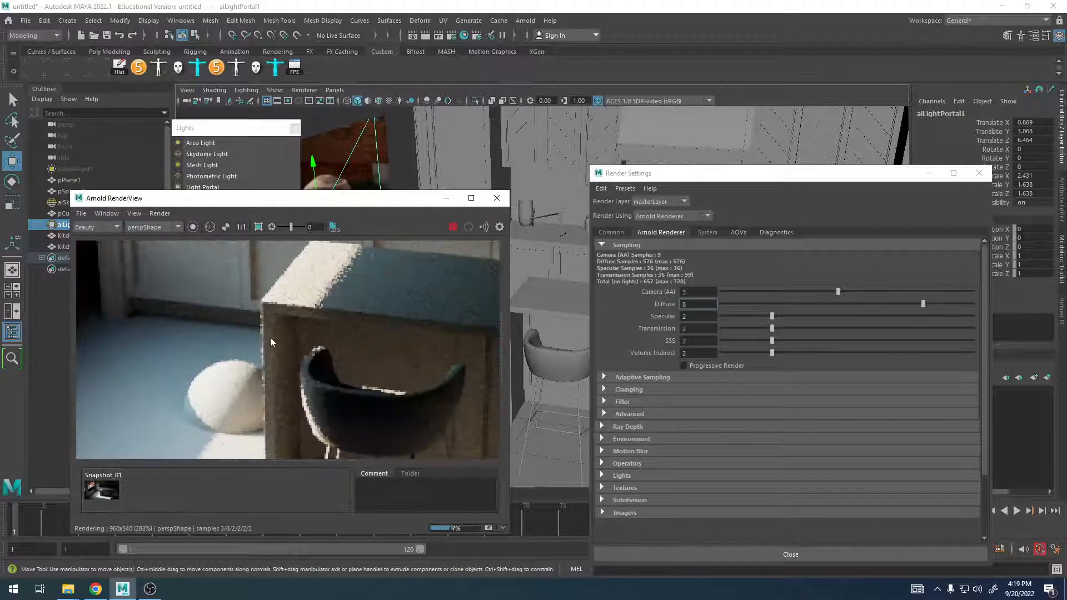
# Examine the noise on the island, stools, sphere and window wall in the running Arnold render, and stop the render
pyautogui.moveTo(270, 338); pyautogui.dragTo(320, 417, button='middle')
pyautogui.scroll(-1, 286, 351)
pyautogui.scroll(-1, 289, 329)
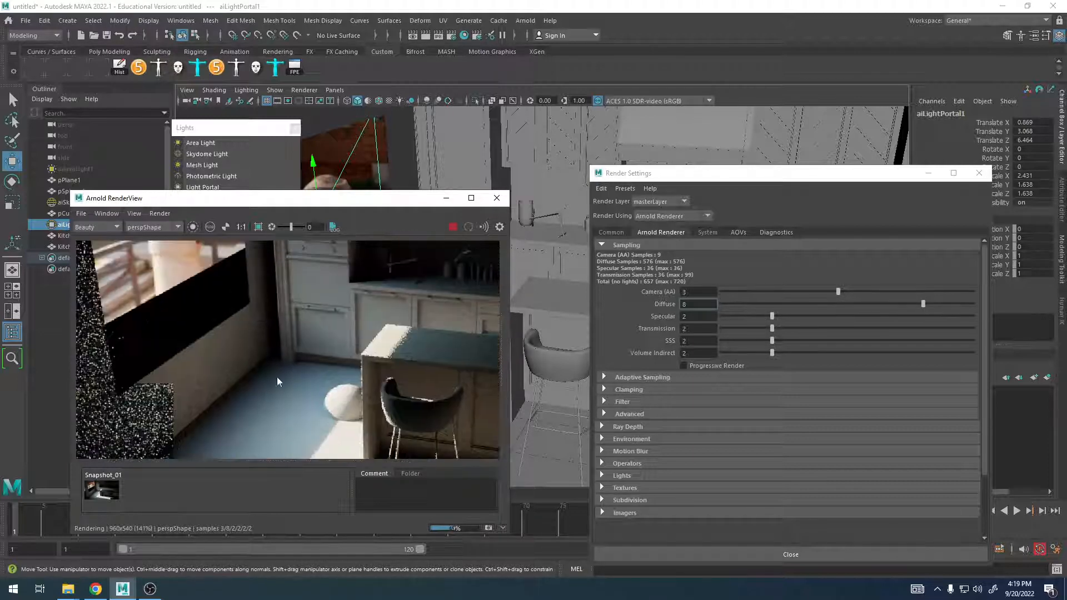
pyautogui.moveTo(277, 376); pyautogui.dragTo(314, 401, button='middle')
pyautogui.moveTo(411, 378); pyautogui.dragTo(281, 266, button='middle')
pyautogui.moveTo(349, 324); pyautogui.dragTo(338, 367, button='middle')
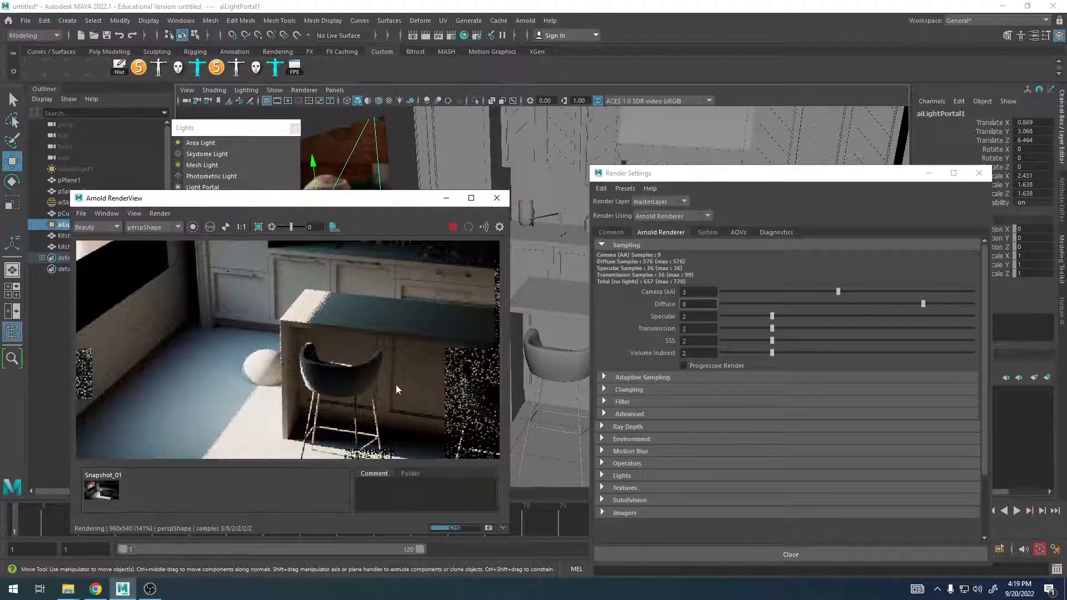
pyautogui.moveTo(295, 383); pyautogui.dragTo(299, 334, button='middle')
pyautogui.scroll(-1, 360, 376)
pyautogui.scroll(-1, 274, 337)
pyautogui.click(453, 226)
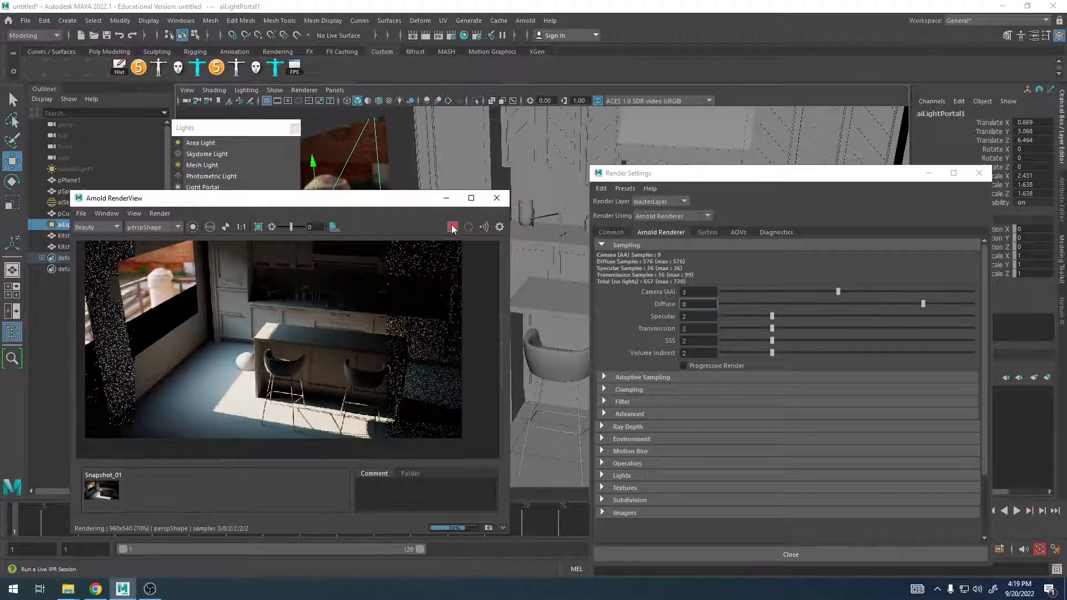
# Clear the windows away from the viewport, select the skydome light around the room and open its attributes
pyautogui.moveTo(412, 201); pyautogui.dragTo(360, 300)
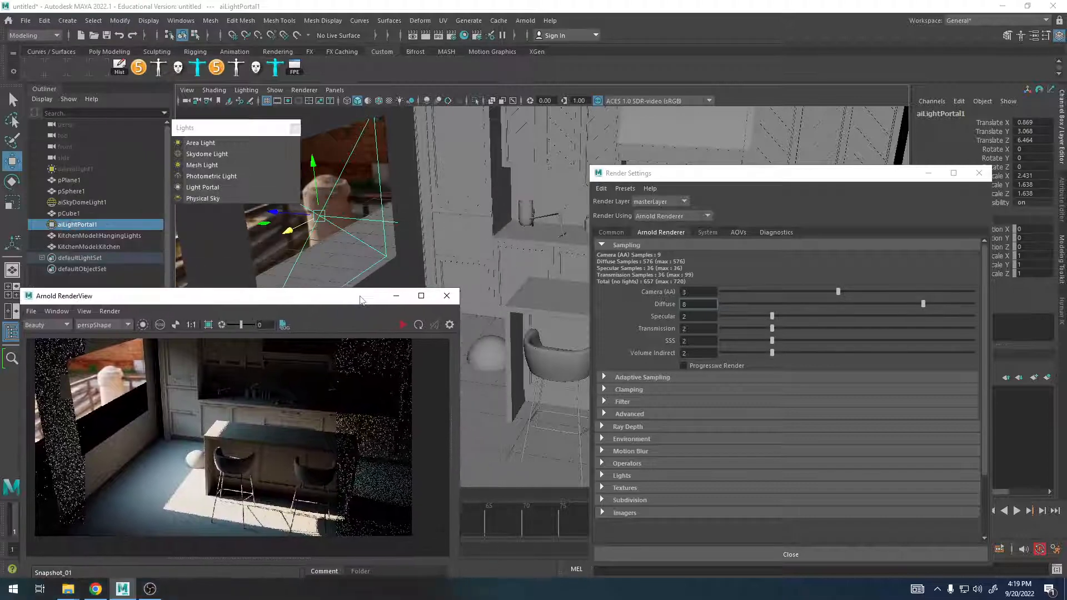
pyautogui.moveTo(832, 177); pyautogui.dragTo(723, 176)
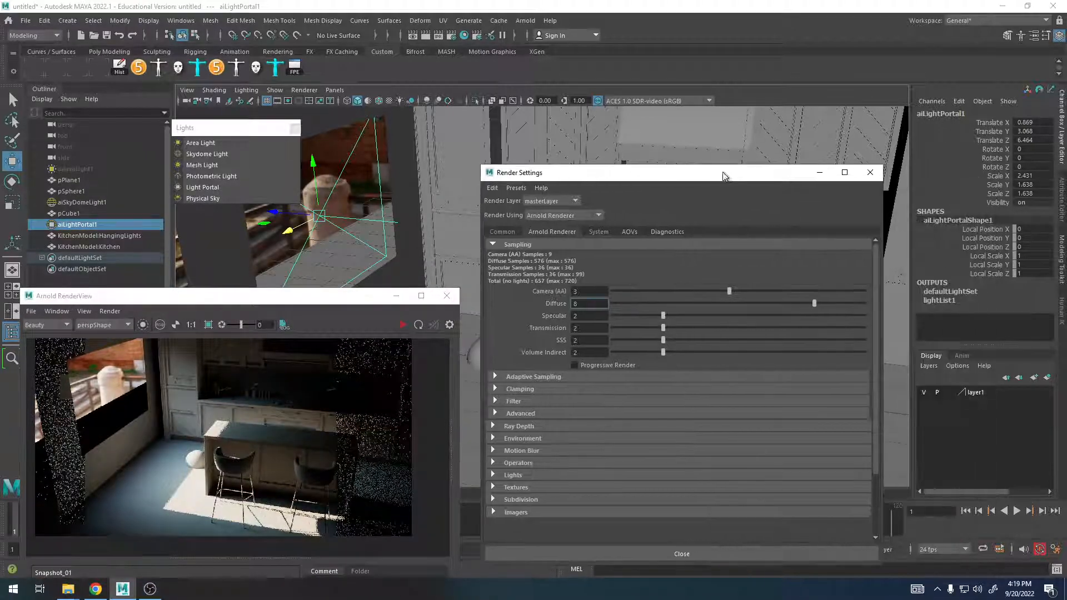
pyautogui.keyDown('alt'); pyautogui.moveTo(749, 143); pyautogui.dragTo(455, 156, button='right'); pyautogui.keyUp('alt')
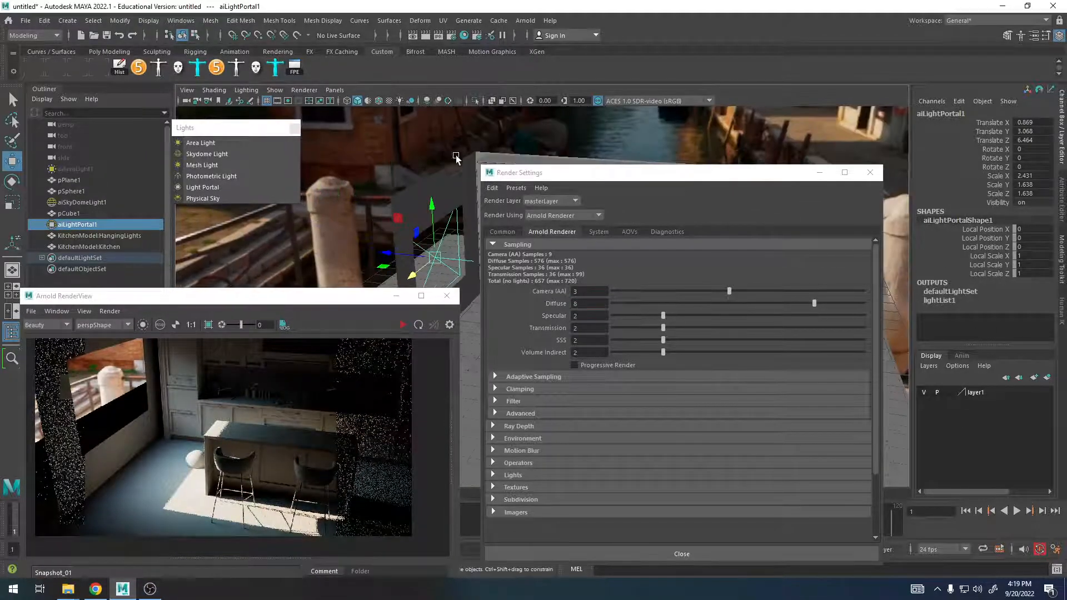
pyautogui.click(427, 146)
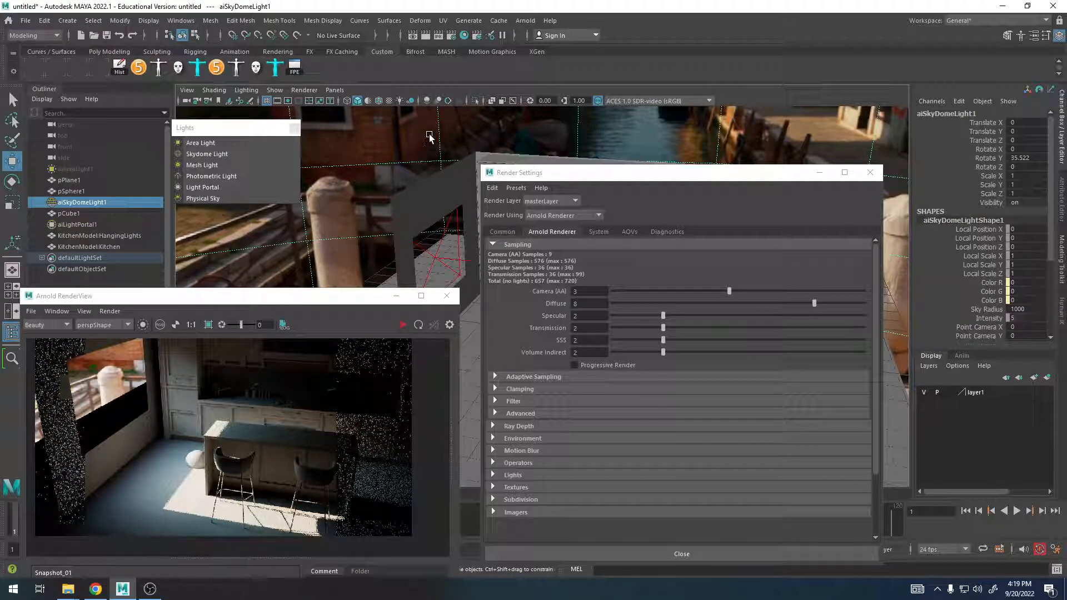
pyautogui.moveTo(778, 174); pyautogui.dragTo(750, 433)
pyautogui.keyDown('alt'); pyautogui.moveTo(739, 253); pyautogui.dragTo(714, 224, button='right'); pyautogui.keyUp('alt')
pyautogui.keyDown('alt'); pyautogui.moveTo(598, 319); pyautogui.dragTo(626, 182, button='right'); pyautogui.keyUp('alt')
pyautogui.keyDown('alt'); pyautogui.moveTo(551, 212); pyautogui.dragTo(525, 214); pyautogui.keyUp('alt')
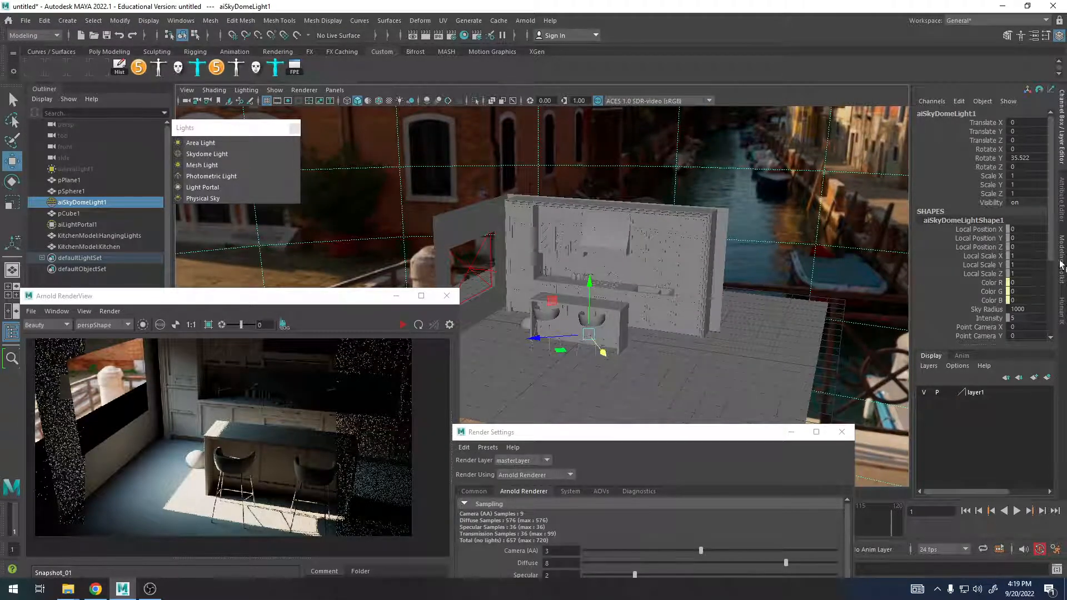
pyautogui.click(1061, 200)
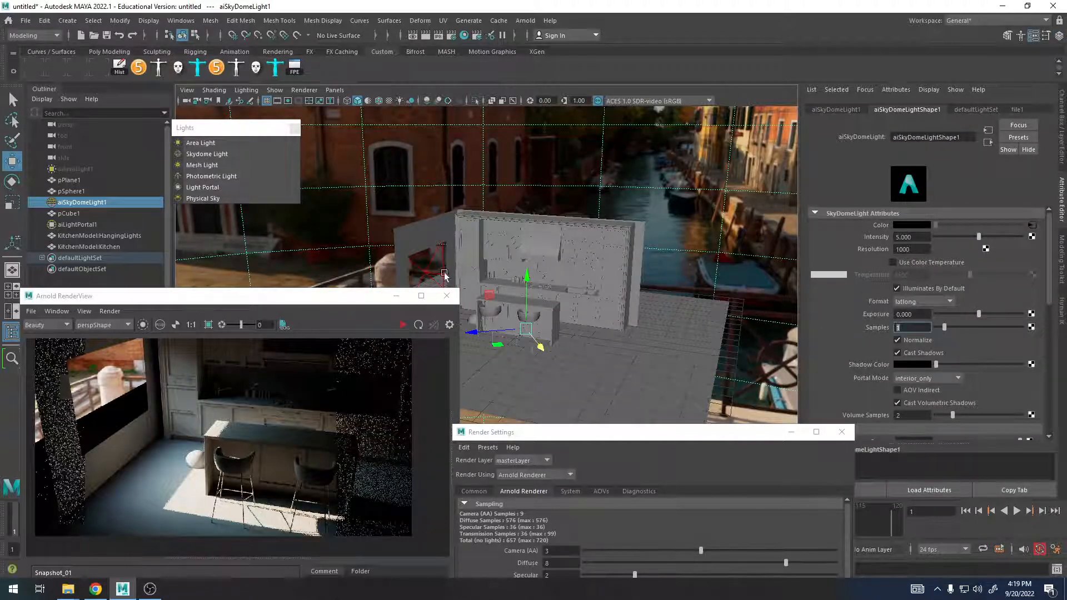
# Frame the kitchen interior and set the skydome light's Samples to 5
pyautogui.keyDown('alt'); pyautogui.moveTo(444, 273); pyautogui.dragTo(452, 247, button='middle'); pyautogui.keyUp('alt')
pyautogui.keyDown('alt'); pyautogui.moveTo(451, 248); pyautogui.dragTo(716, 269, button='right'); pyautogui.keyUp('alt')
pyautogui.keyDown('alt'); pyautogui.moveTo(716, 269); pyautogui.dragTo(733, 321, button='middle'); pyautogui.keyUp('alt')
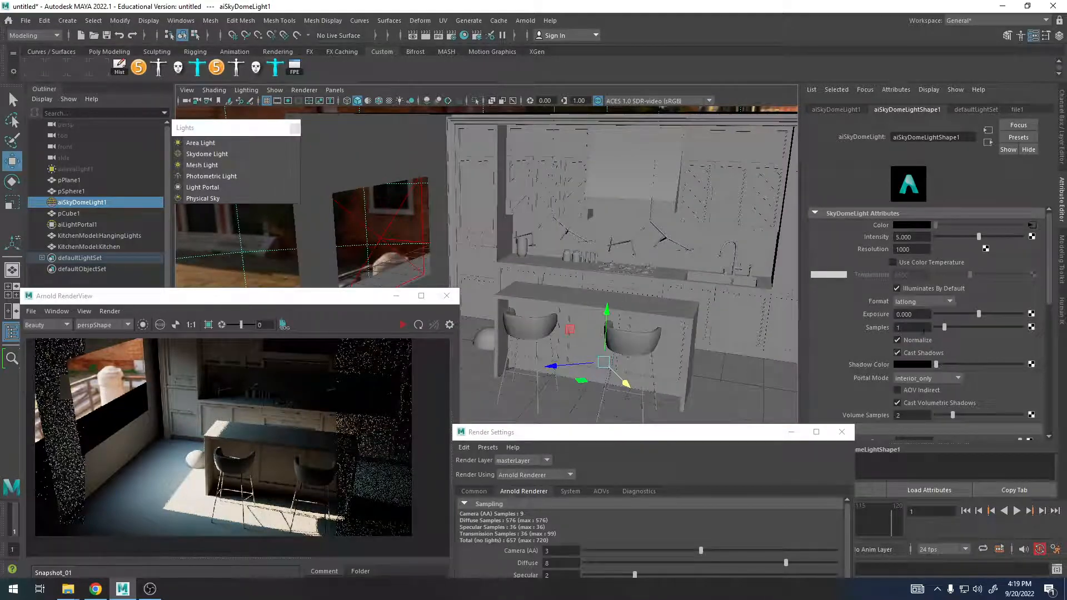
pyautogui.write('5')
pyautogui.press('Return')
# Store a snapshot of the stopped render and start a new Arnold render framed on the kitchen island and window
pyautogui.moveTo(291, 300); pyautogui.dragTo(344, 138)
pyautogui.click(137, 149)
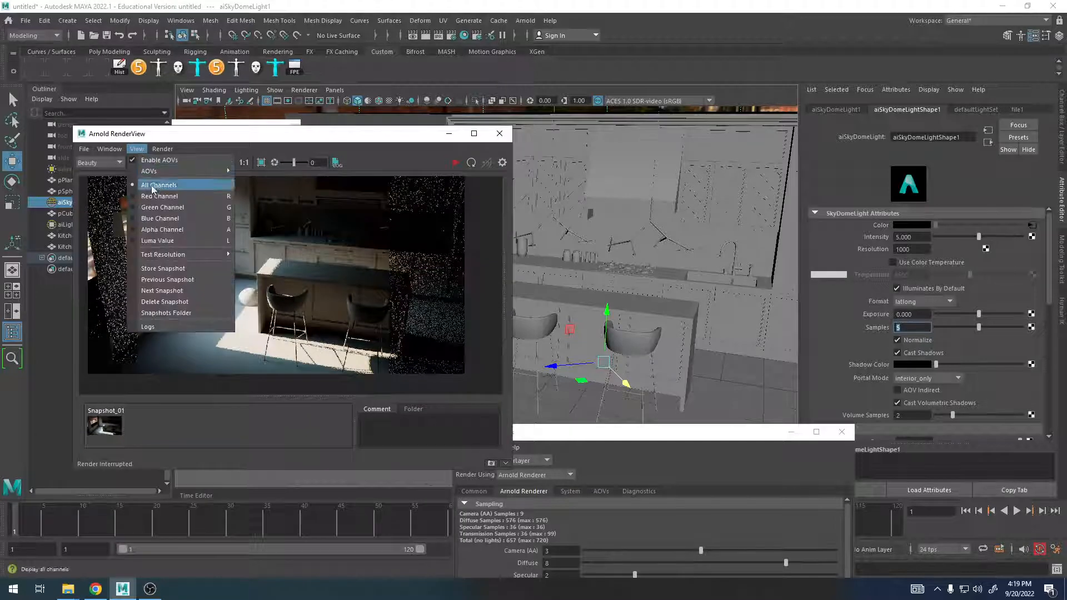
pyautogui.click(168, 270)
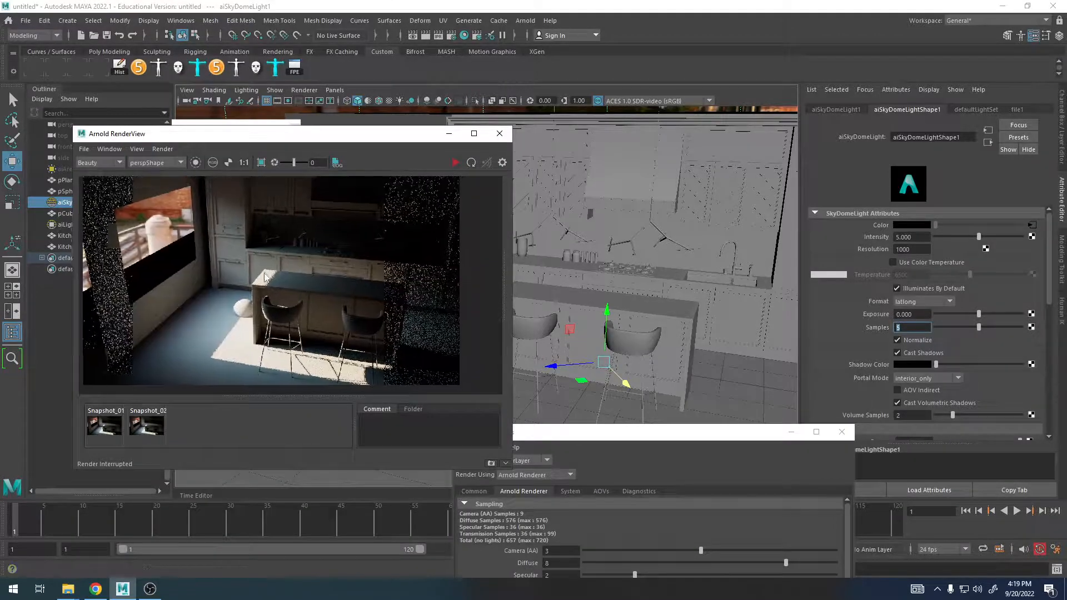
pyautogui.click(455, 163)
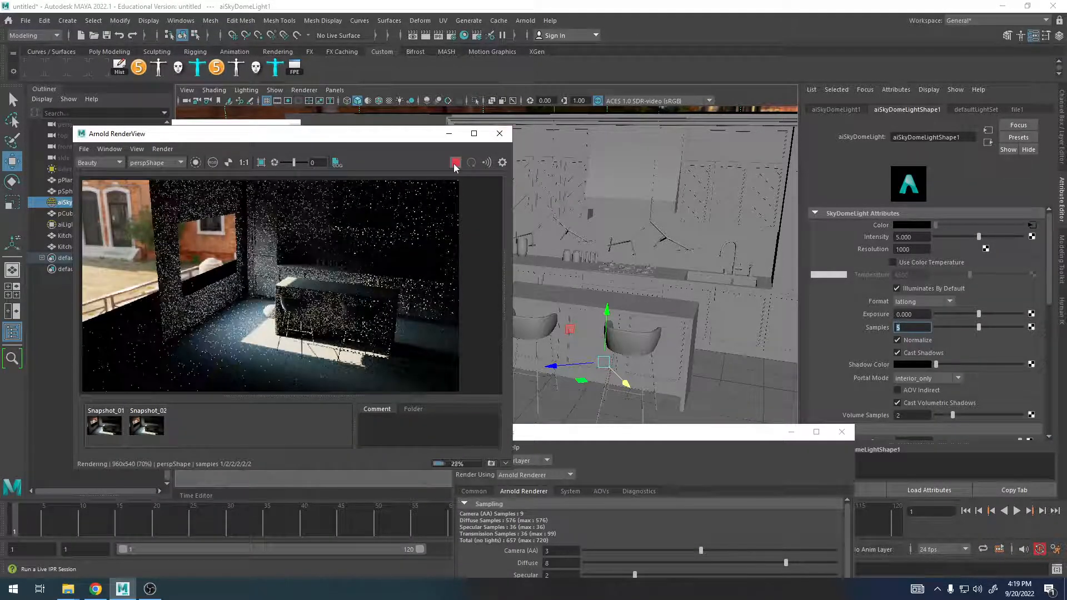
pyautogui.keyDown('alt'); pyautogui.moveTo(615, 309); pyautogui.dragTo(683, 312); pyautogui.keyUp('alt')
pyautogui.keyDown('alt'); pyautogui.moveTo(683, 312); pyautogui.dragTo(726, 311, button='right'); pyautogui.keyUp('alt')
pyautogui.keyDown('alt'); pyautogui.moveTo(726, 312); pyautogui.dragTo(687, 315, button='middle'); pyautogui.keyUp('alt')
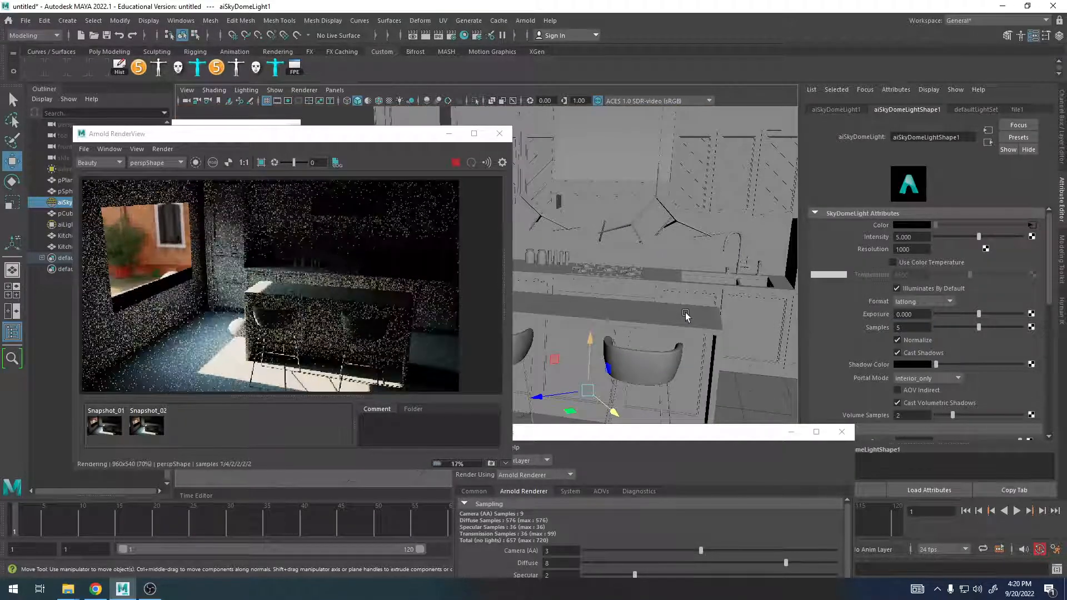
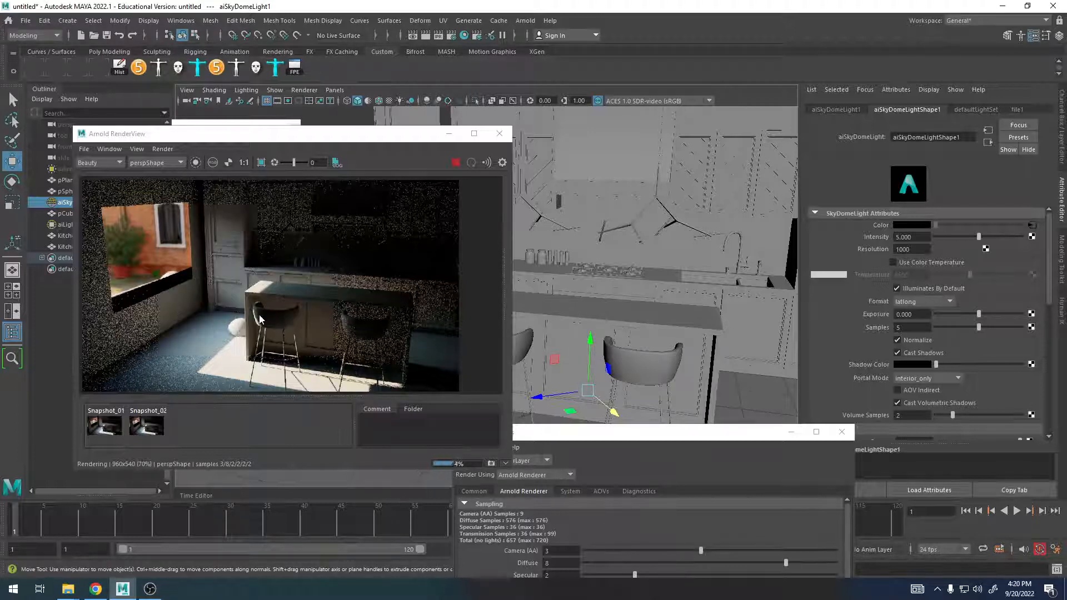
# Compare the noise on the cabinets, island and floor in the running render against the second stored snapshot
pyautogui.scroll(5, 237, 305)
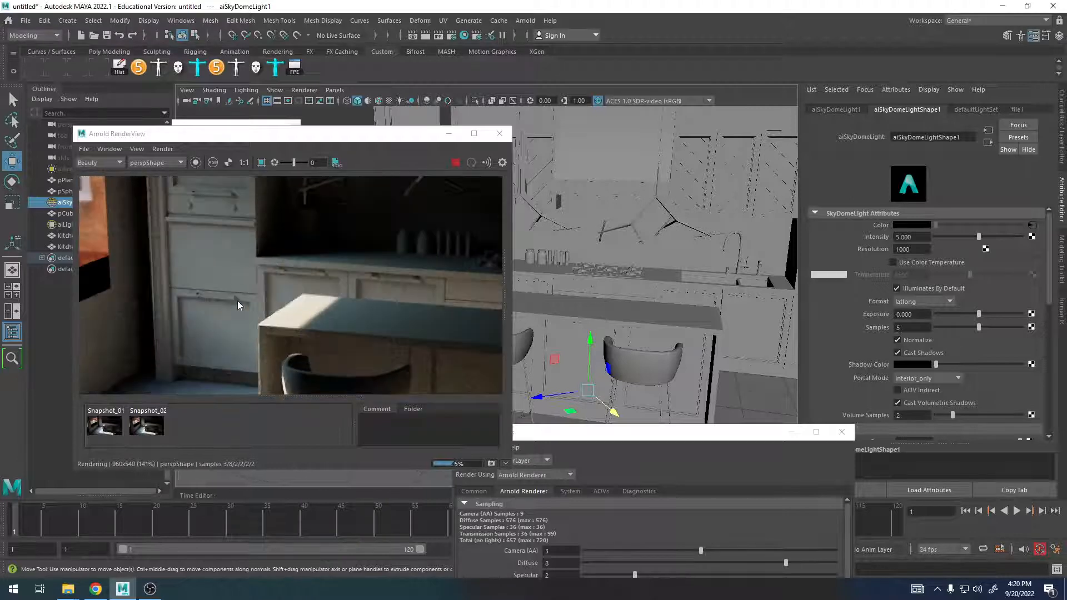
pyautogui.click(149, 428)
pyautogui.click(151, 428)
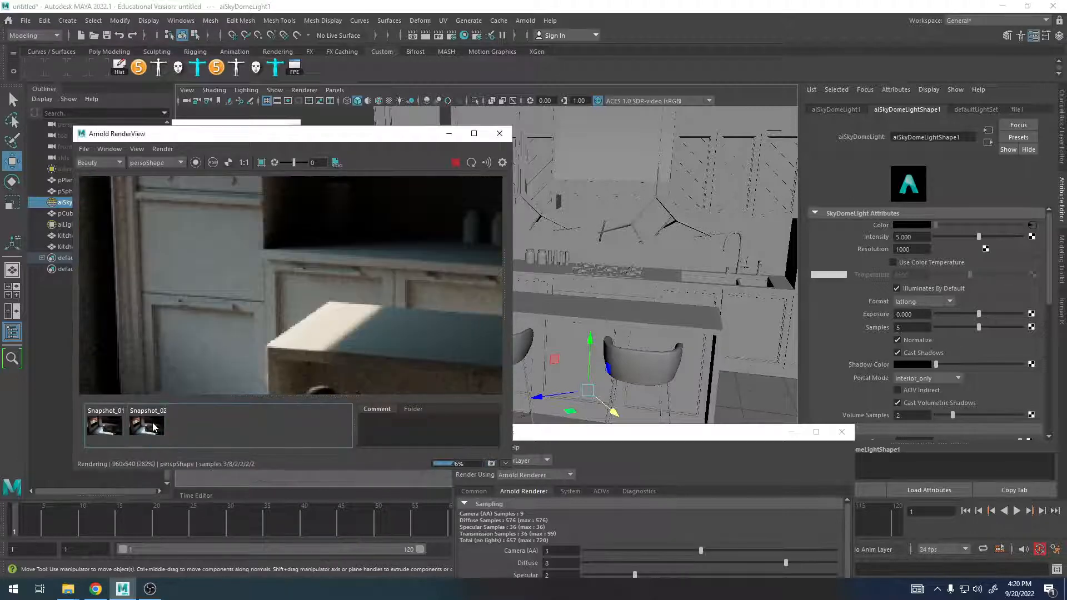
pyautogui.click(153, 427)
pyautogui.click(153, 427)
pyautogui.click(154, 428)
pyautogui.click(154, 427)
pyautogui.click(154, 428)
pyautogui.click(154, 427)
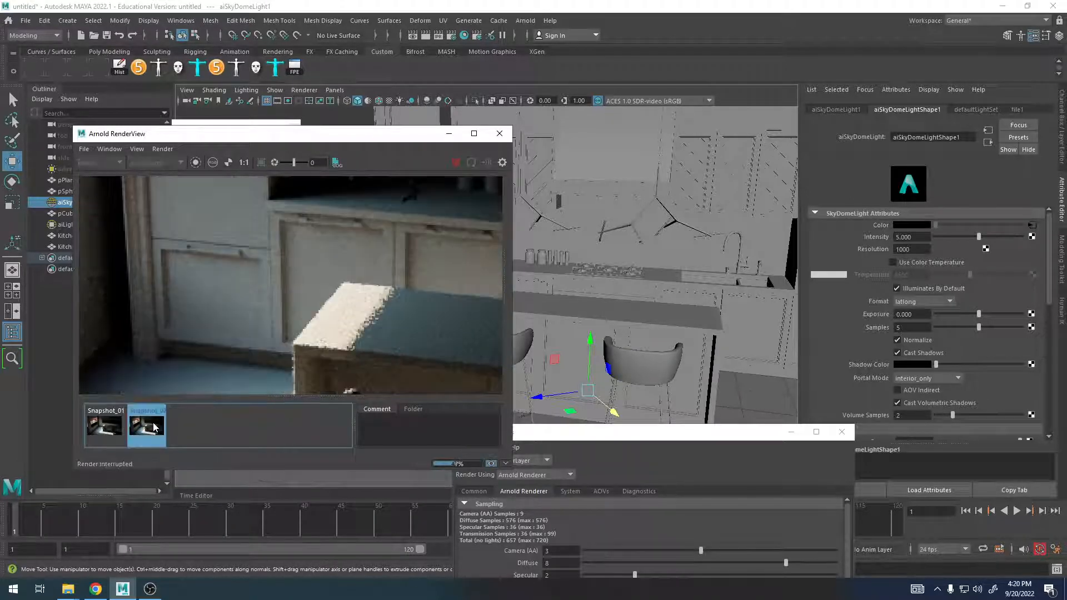
pyautogui.click(154, 427)
pyautogui.click(154, 427)
pyautogui.click(153, 428)
pyautogui.scroll(-4, 237, 332)
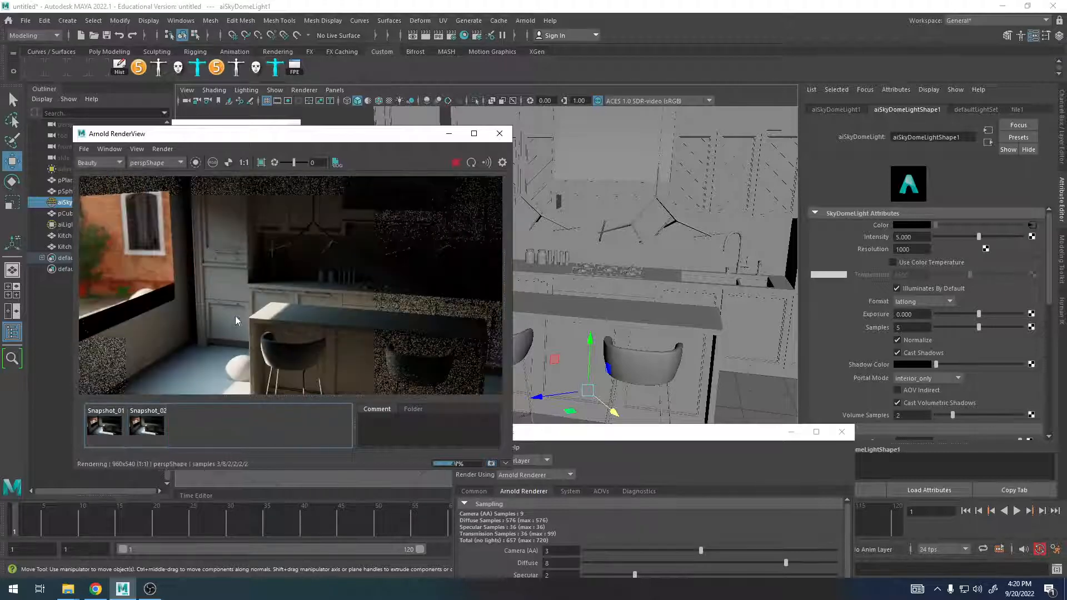
pyautogui.moveTo(235, 319); pyautogui.dragTo(295, 305, button='middle')
pyautogui.click(146, 433)
pyautogui.click(145, 434)
pyautogui.click(146, 434)
pyautogui.click(145, 433)
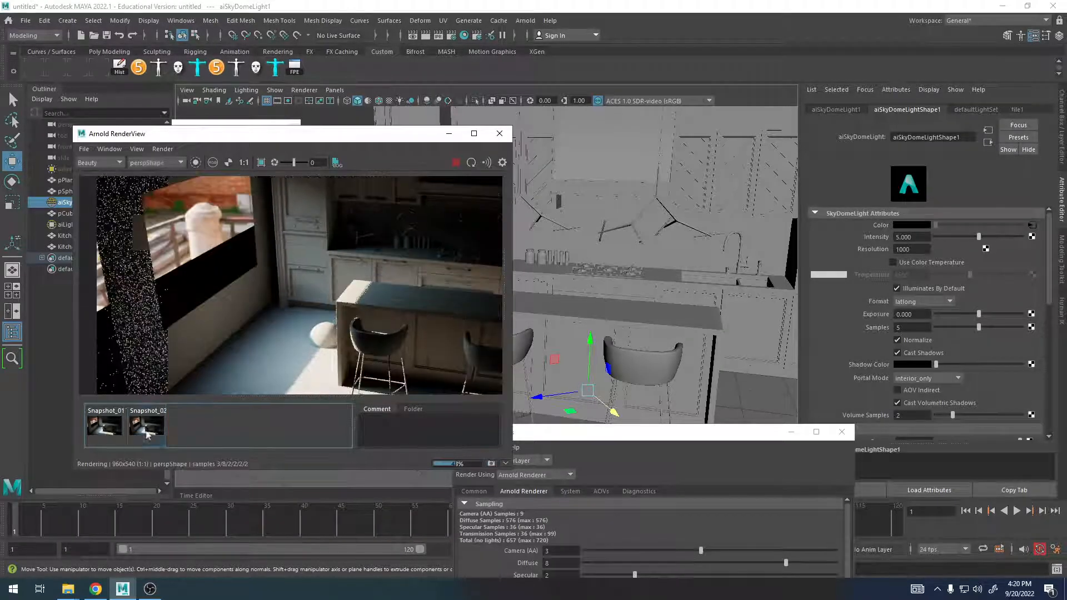
pyautogui.click(146, 433)
pyautogui.click(145, 433)
# Set the skydome light's Samples to 2 and stop the Arnold render
pyautogui.moveTo(911, 328); pyautogui.dragTo(871, 326)
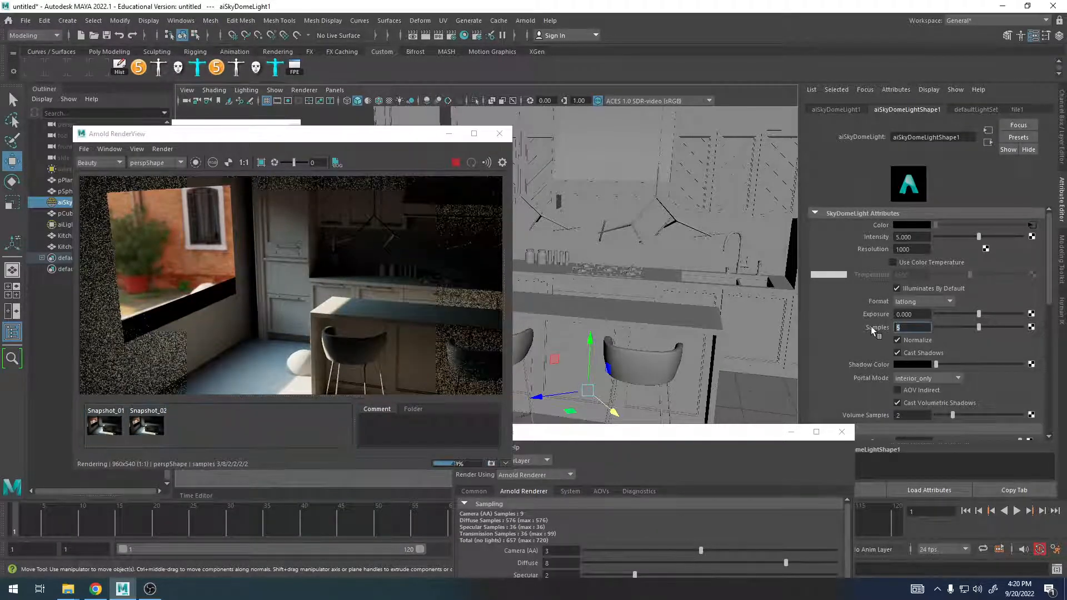
pyautogui.write('2')
pyautogui.press('Return')
pyautogui.scroll(-3, 336, 295)
pyautogui.moveTo(340, 292); pyautogui.dragTo(292, 281, button='middle')
pyautogui.click(455, 163)
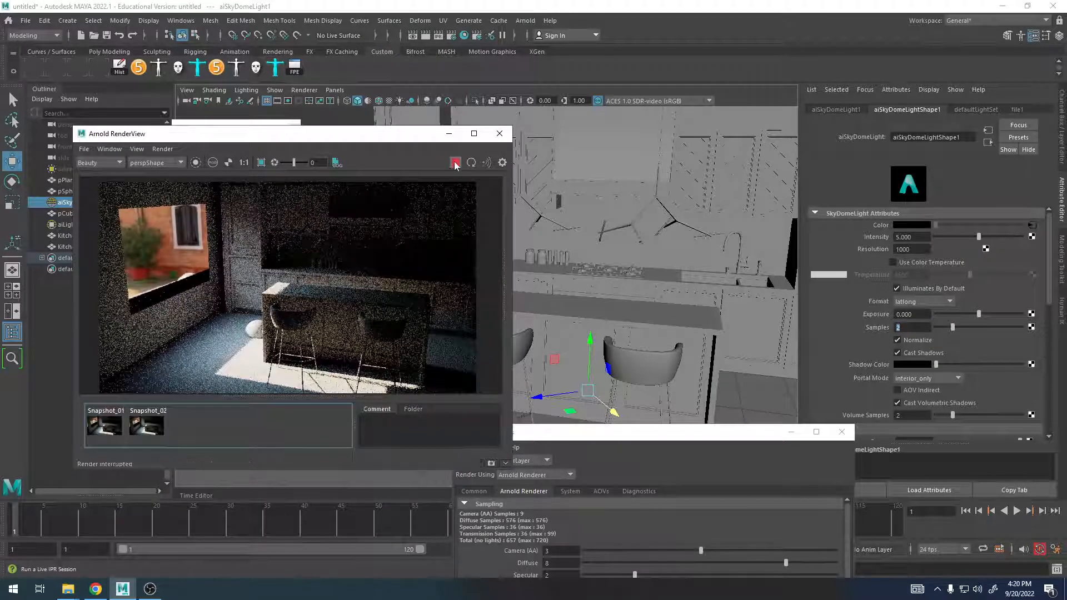
# Minimize the Arnold RenderView and close the Render Settings window
pyautogui.moveTo(414, 146); pyautogui.dragTo(378, 246)
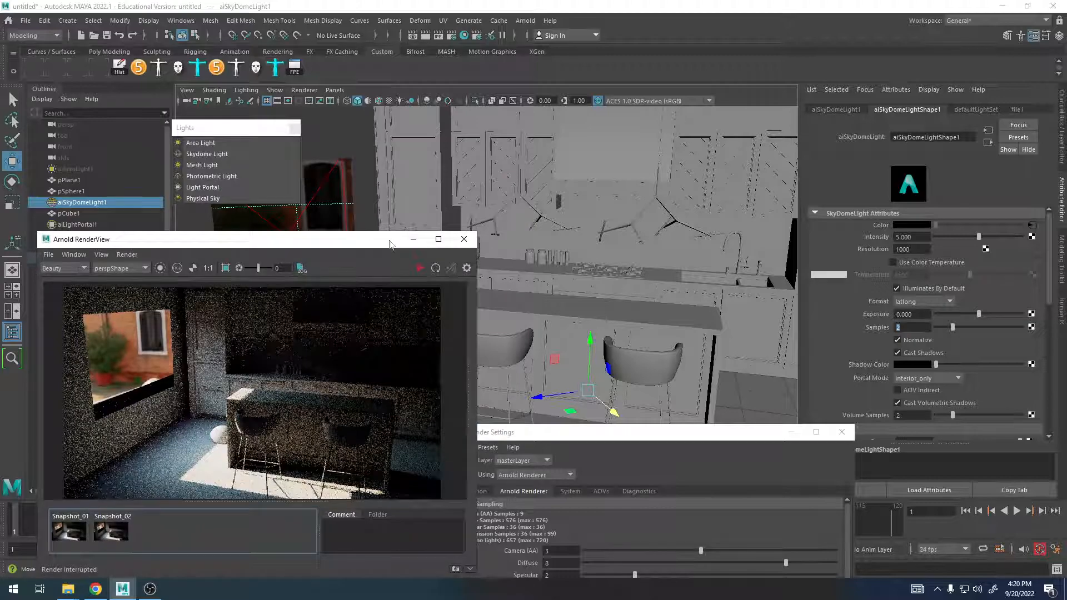
pyautogui.click(412, 238)
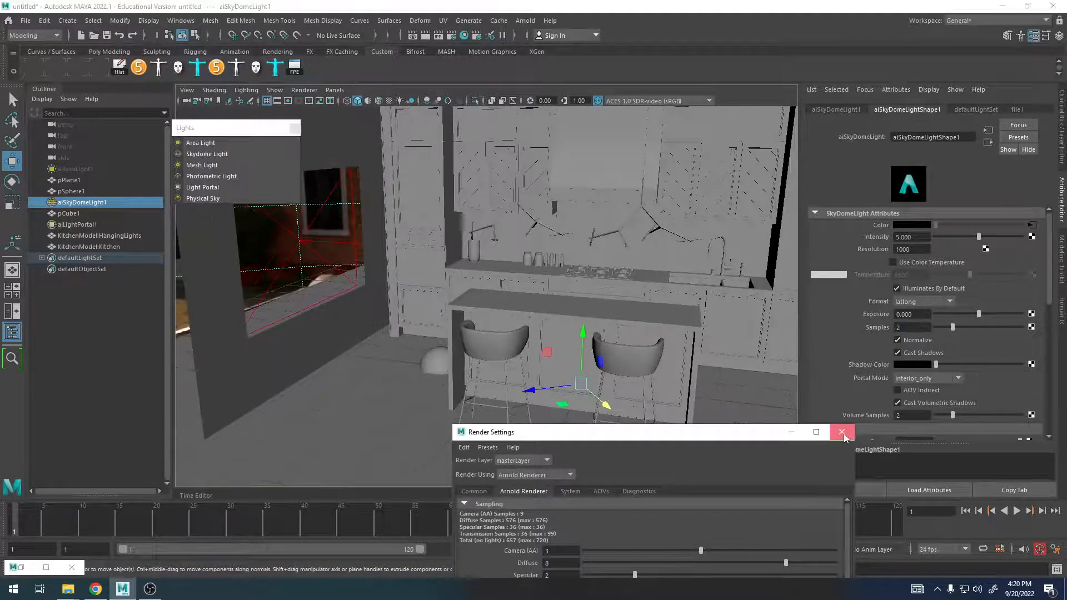
pyautogui.click(844, 437)
# Select the KitchenModel:HangingLights tube mesh above the island and turn it into an Arnold mesh light
pyautogui.keyDown('alt'); pyautogui.moveTo(624, 321); pyautogui.dragTo(611, 253); pyautogui.keyUp('alt')
pyautogui.keyDown('alt'); pyautogui.moveTo(612, 252); pyautogui.dragTo(693, 305, button='right'); pyautogui.keyUp('alt')
pyautogui.keyDown('alt'); pyautogui.moveTo(609, 275); pyautogui.dragTo(575, 287, button='middle'); pyautogui.keyUp('alt')
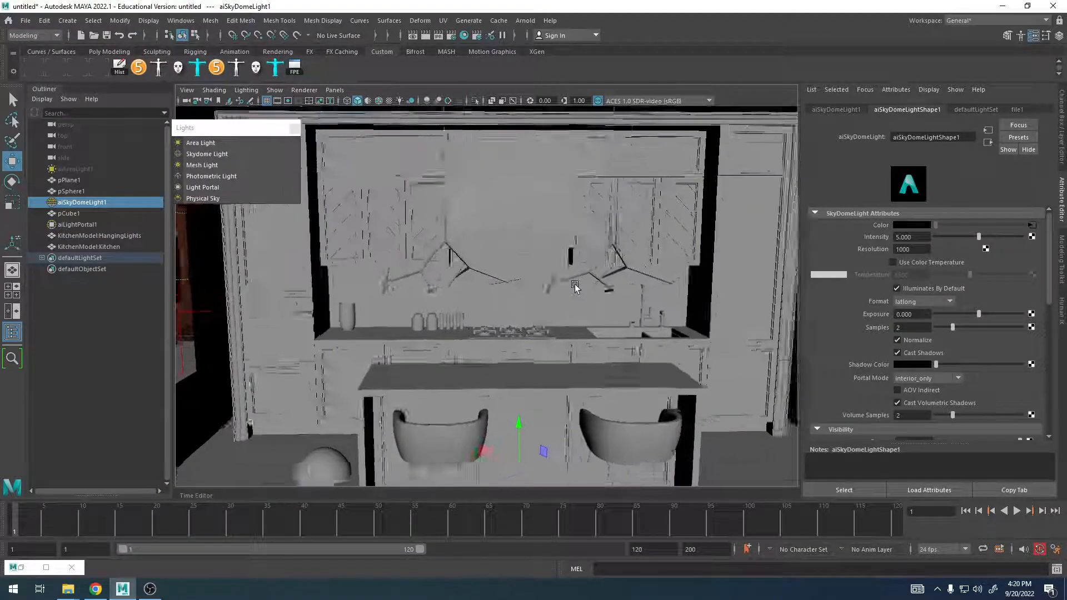
pyautogui.keyDown('alt'); pyautogui.moveTo(522, 266); pyautogui.dragTo(560, 278, button='right'); pyautogui.keyUp('alt')
pyautogui.keyDown('alt'); pyautogui.moveTo(559, 278); pyautogui.dragTo(628, 288); pyautogui.keyUp('alt')
pyautogui.keyDown('alt'); pyautogui.moveTo(355, 345); pyautogui.dragTo(383, 298); pyautogui.keyUp('alt')
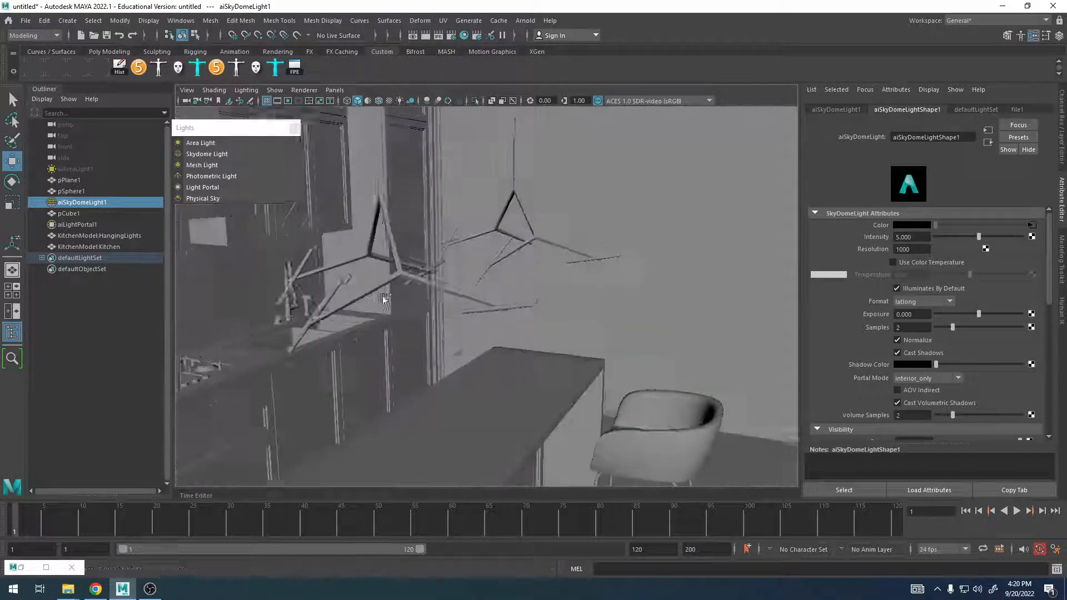
pyautogui.click(520, 305)
pyautogui.keyDown('alt'); pyautogui.moveTo(521, 305); pyautogui.dragTo(658, 262); pyautogui.keyUp('alt')
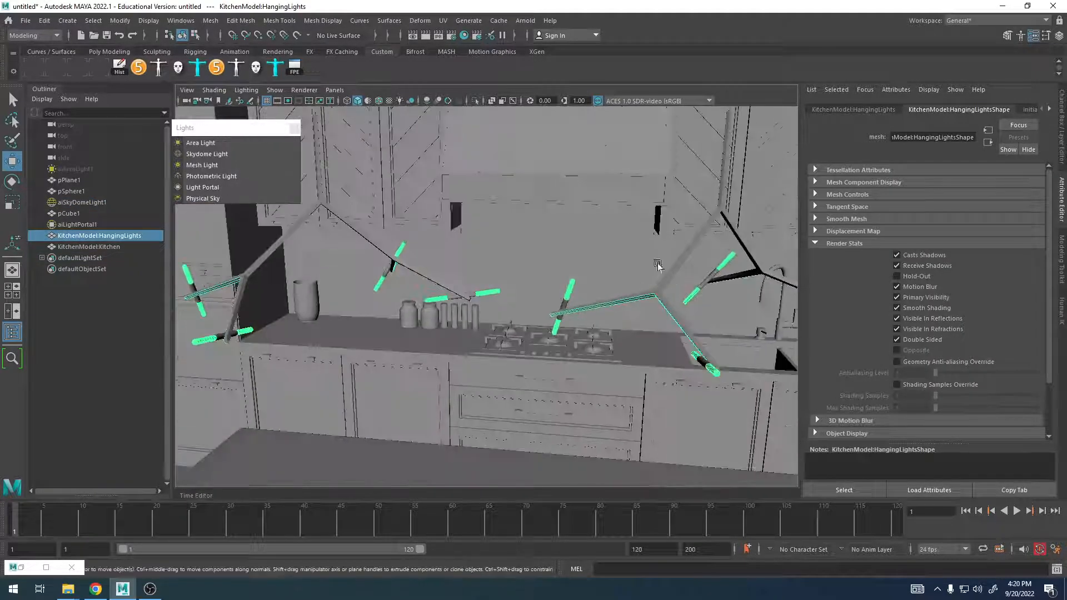
pyautogui.keyDown('alt'); pyautogui.moveTo(431, 307); pyautogui.dragTo(522, 319); pyautogui.keyUp('alt')
pyautogui.keyDown('alt'); pyautogui.moveTo(522, 319); pyautogui.dragTo(664, 305, button='right'); pyautogui.keyUp('alt')
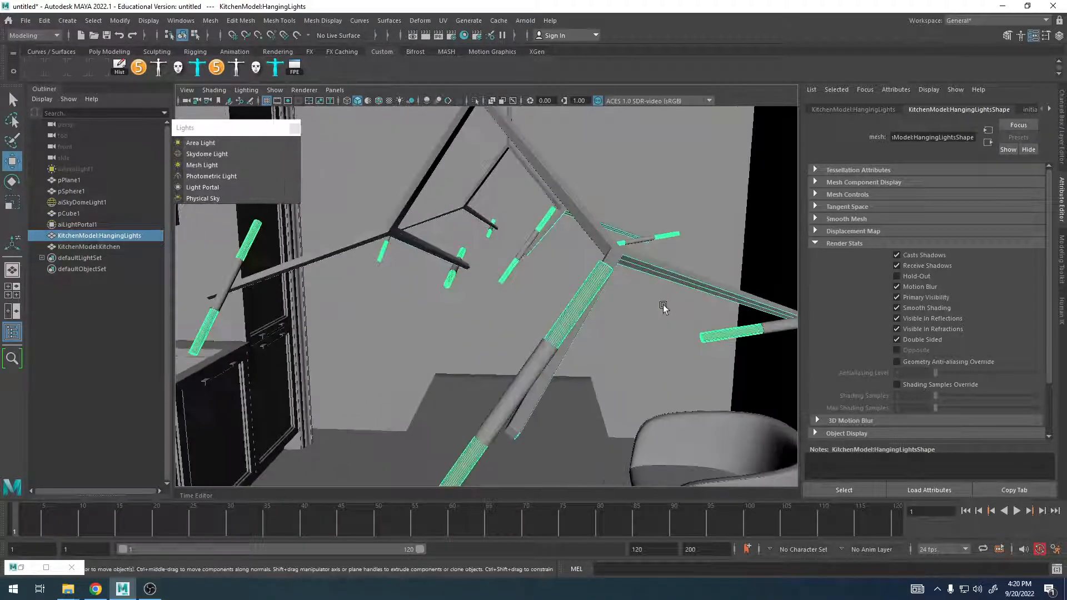
pyautogui.keyDown('alt'); pyautogui.moveTo(665, 305); pyautogui.dragTo(648, 303); pyautogui.keyUp('alt')
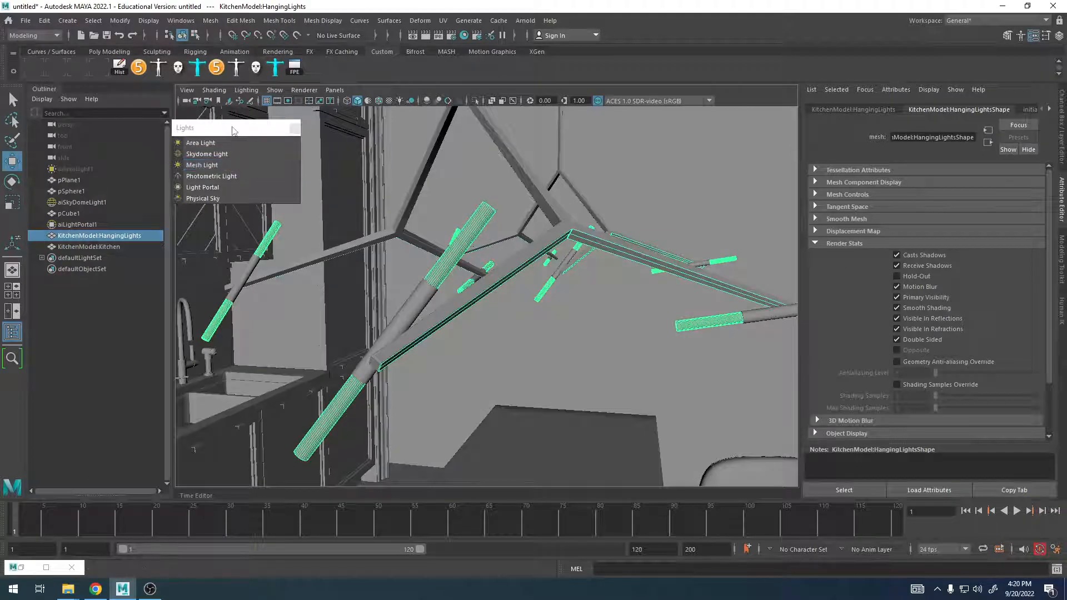
pyautogui.keyDown('alt'); pyautogui.moveTo(629, 288); pyautogui.dragTo(578, 286, button='right'); pyautogui.keyUp('alt')
pyautogui.keyDown('alt'); pyautogui.moveTo(579, 286); pyautogui.dragTo(517, 285); pyautogui.keyUp('alt')
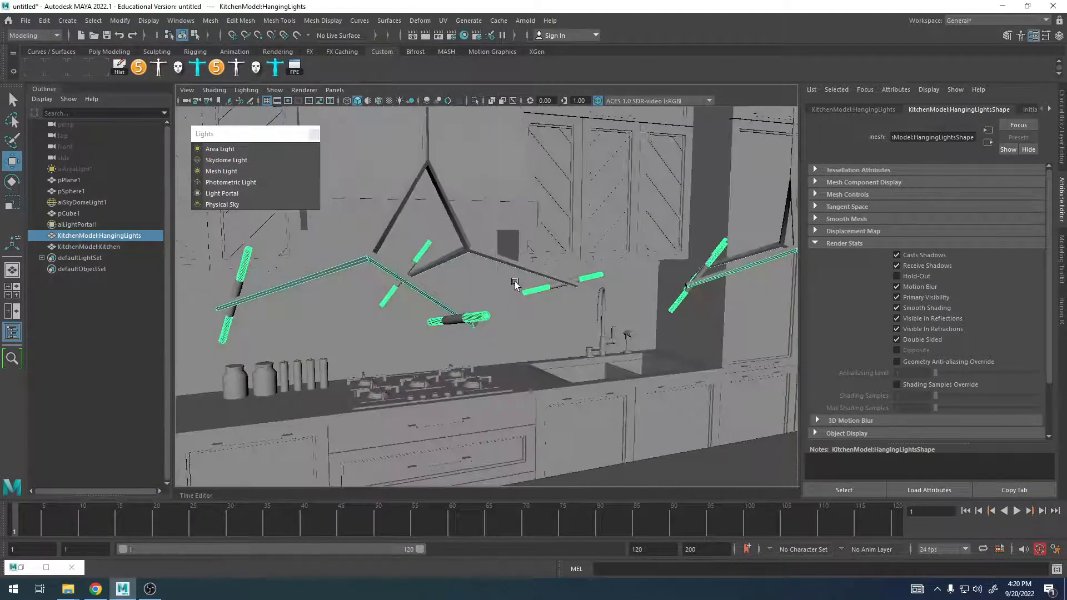
pyautogui.click(228, 172)
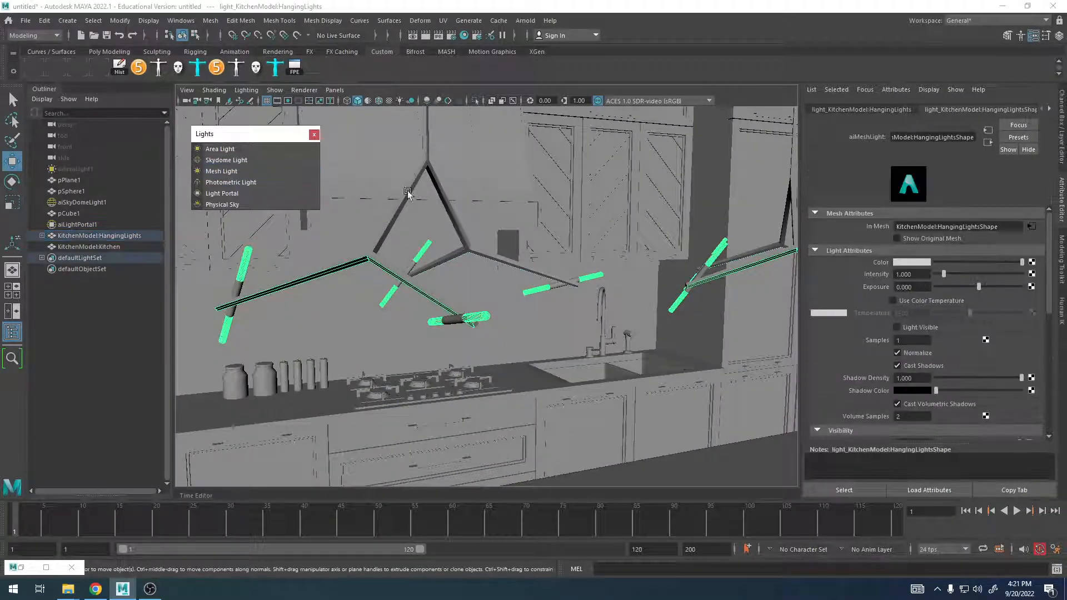
# Expand the hanging lights in the Outliner and examine the mesh light's tubes and emission lines from several angles
pyautogui.click(42, 237)
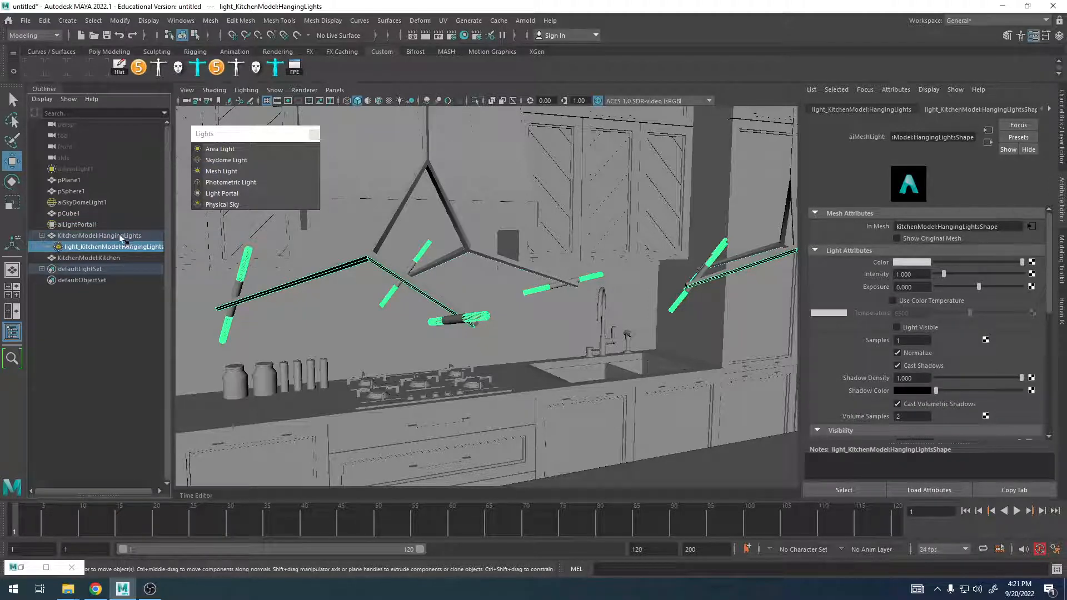
pyautogui.keyDown('alt'); pyautogui.moveTo(467, 345); pyautogui.dragTo(725, 341, button='right'); pyautogui.keyUp('alt')
pyautogui.click(725, 341)
pyautogui.keyDown('alt'); pyautogui.moveTo(572, 328); pyautogui.dragTo(586, 299, button='middle'); pyautogui.keyUp('alt')
pyautogui.keyDown('alt'); pyautogui.moveTo(586, 306); pyautogui.dragTo(562, 320, button='right'); pyautogui.keyUp('alt')
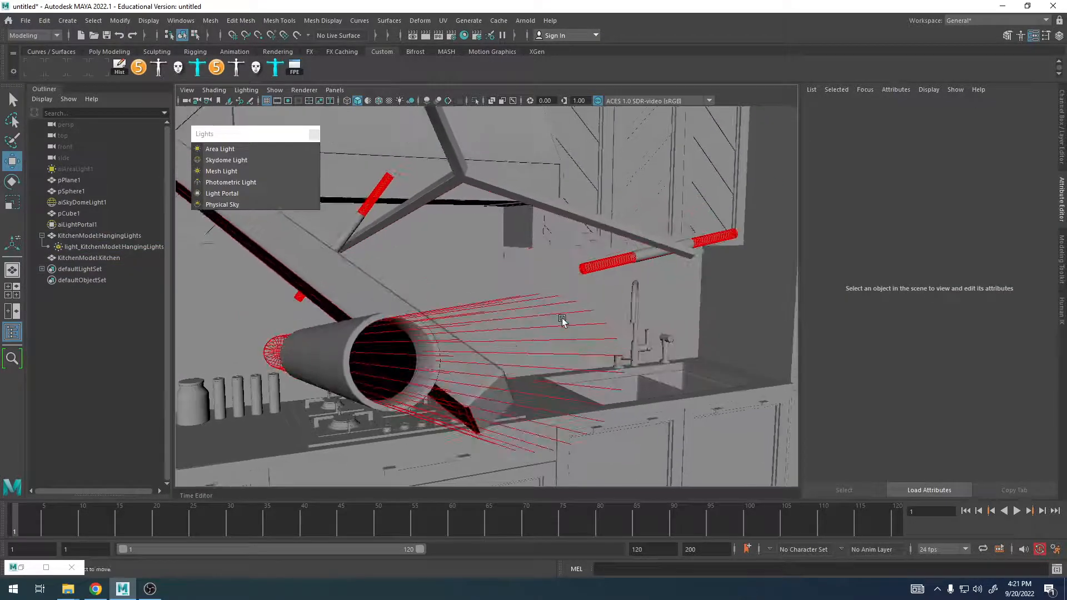
pyautogui.click(92, 248)
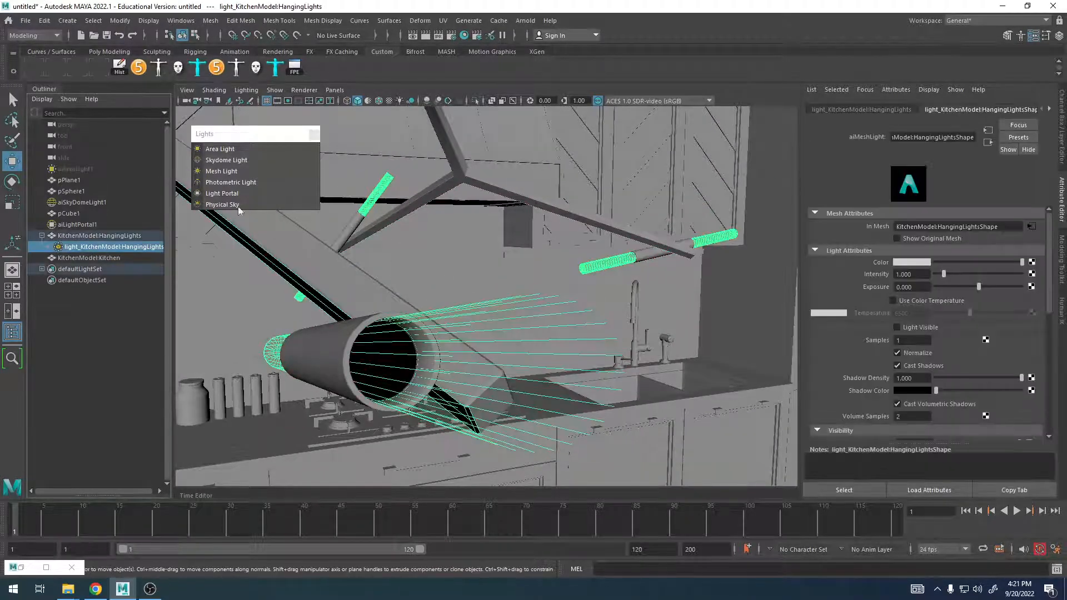
pyautogui.keyDown('alt'); pyautogui.moveTo(510, 331); pyautogui.dragTo(465, 315, button='right'); pyautogui.keyUp('alt')
pyautogui.keyDown('alt'); pyautogui.moveTo(574, 324); pyautogui.dragTo(420, 296); pyautogui.keyUp('alt')
pyautogui.click(419, 296)
pyautogui.keyDown('alt'); pyautogui.moveTo(418, 295); pyautogui.dragTo(521, 295, button='middle'); pyautogui.keyUp('alt')
pyautogui.keyDown('alt'); pyautogui.moveTo(521, 295); pyautogui.dragTo(592, 291, button='right'); pyautogui.keyUp('alt')
pyautogui.keyDown('alt'); pyautogui.moveTo(592, 291); pyautogui.dragTo(545, 332); pyautogui.keyUp('alt')
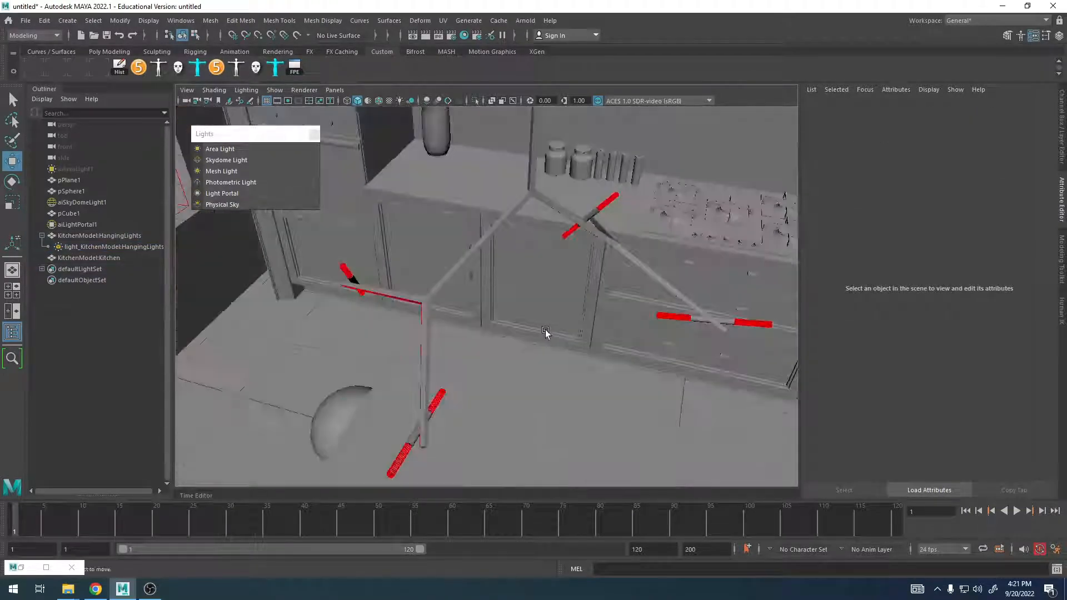
# Restore the Arnold RenderView, narrow its window, and run then stop a test render of the hanging lights over the island
pyautogui.keyDown('alt'); pyautogui.moveTo(545, 332); pyautogui.dragTo(532, 239, button='middle'); pyautogui.keyUp('alt')
pyautogui.keyDown('alt'); pyautogui.moveTo(532, 238); pyautogui.dragTo(506, 278); pyautogui.keyUp('alt')
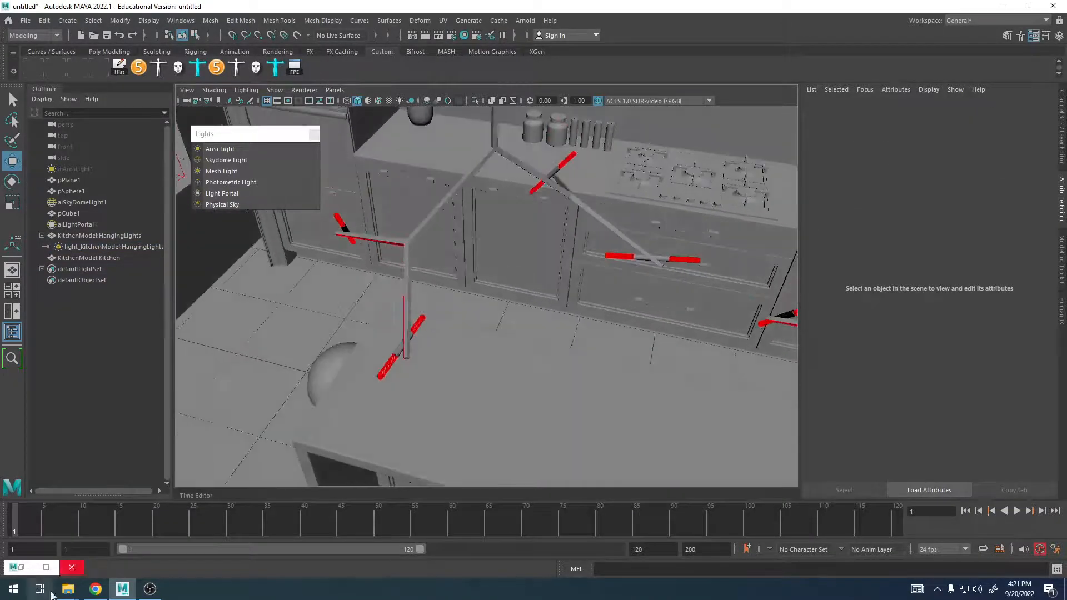
pyautogui.click(21, 568)
pyautogui.moveTo(352, 248)
pyautogui.mouseDown()
pyautogui.moveTo(325, 287)
pyautogui.moveTo(348, 243)
pyautogui.mouseUp()
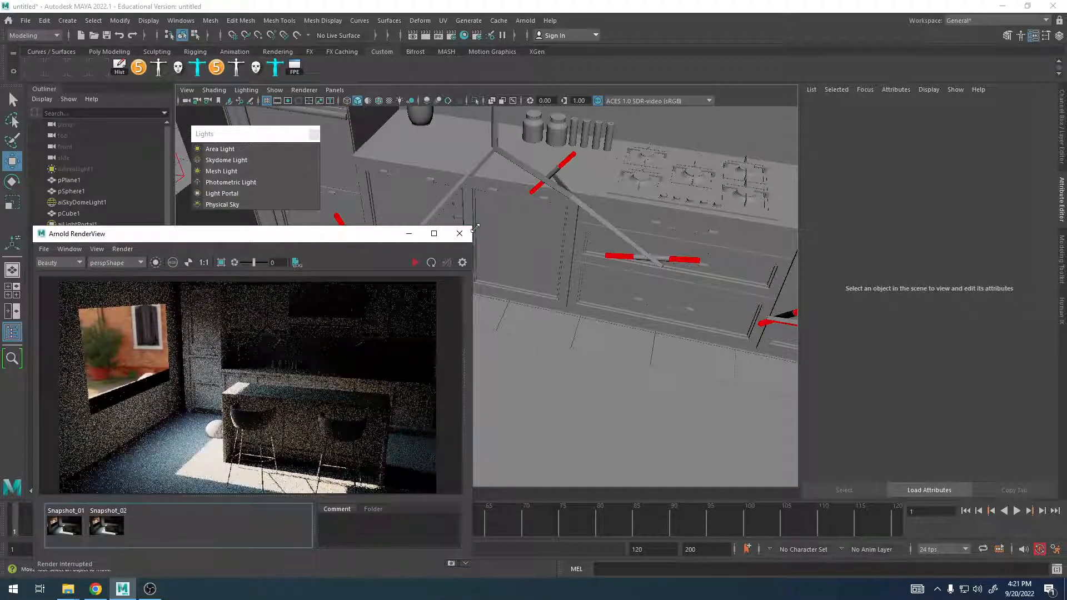
pyautogui.moveTo(473, 225); pyautogui.dragTo(400, 226)
pyautogui.click(345, 262)
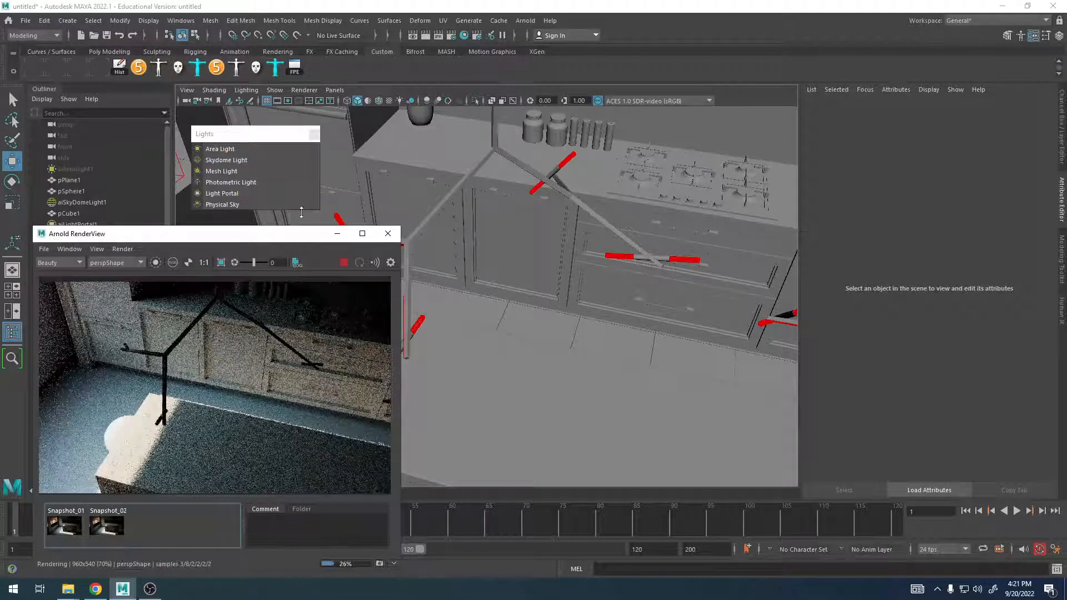
pyautogui.click(344, 262)
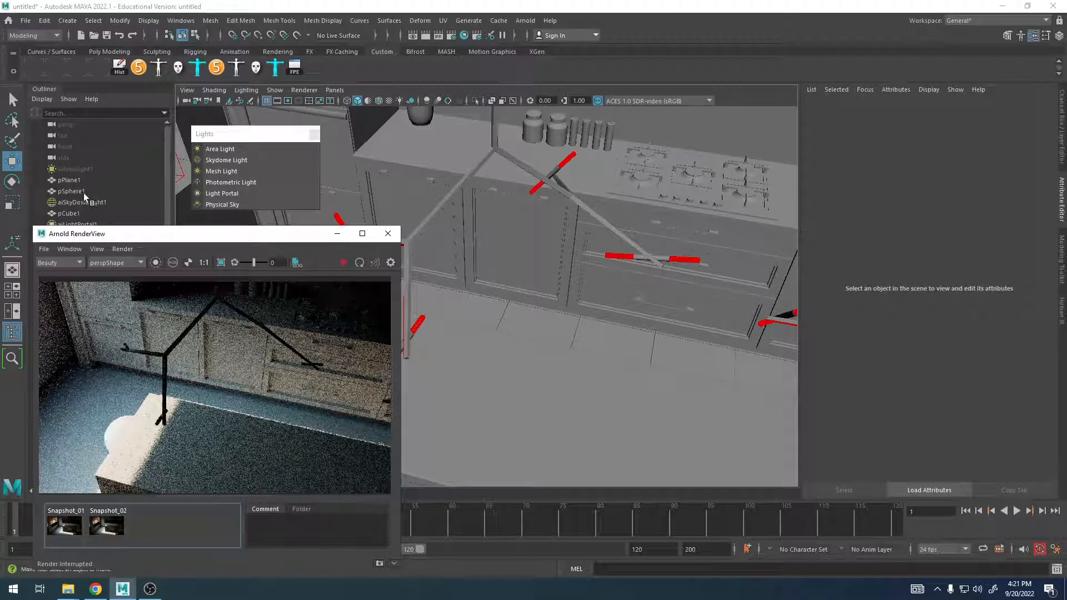
# Hide aiSkyDomeLight1, restart the Arnold render, and shift the RenderView window to uncover the Outliner
pyautogui.click(84, 202)
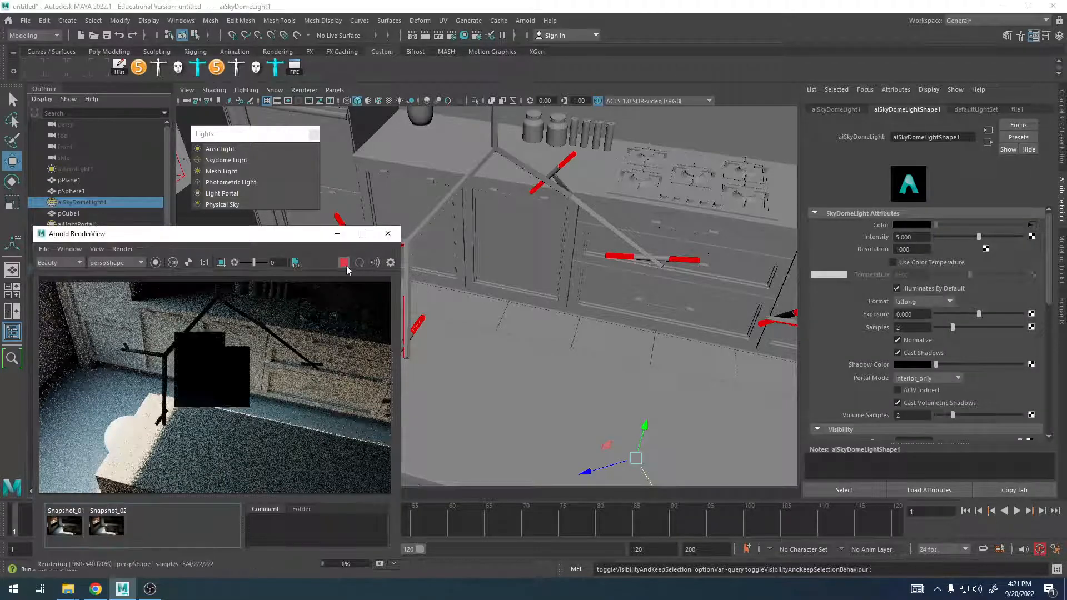
pyautogui.click(345, 265)
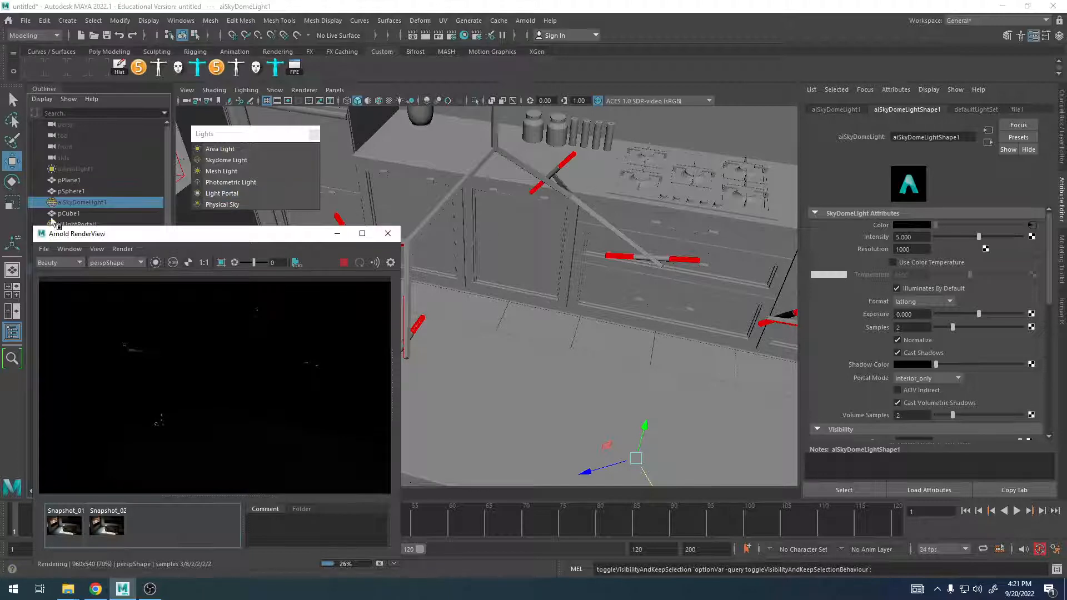
pyautogui.moveTo(95, 234); pyautogui.dragTo(91, 279)
# Raise the light_KitchenModel:HangingLights mesh light's Exposure to 5 and its Intensity to about 5.78
pyautogui.click(93, 247)
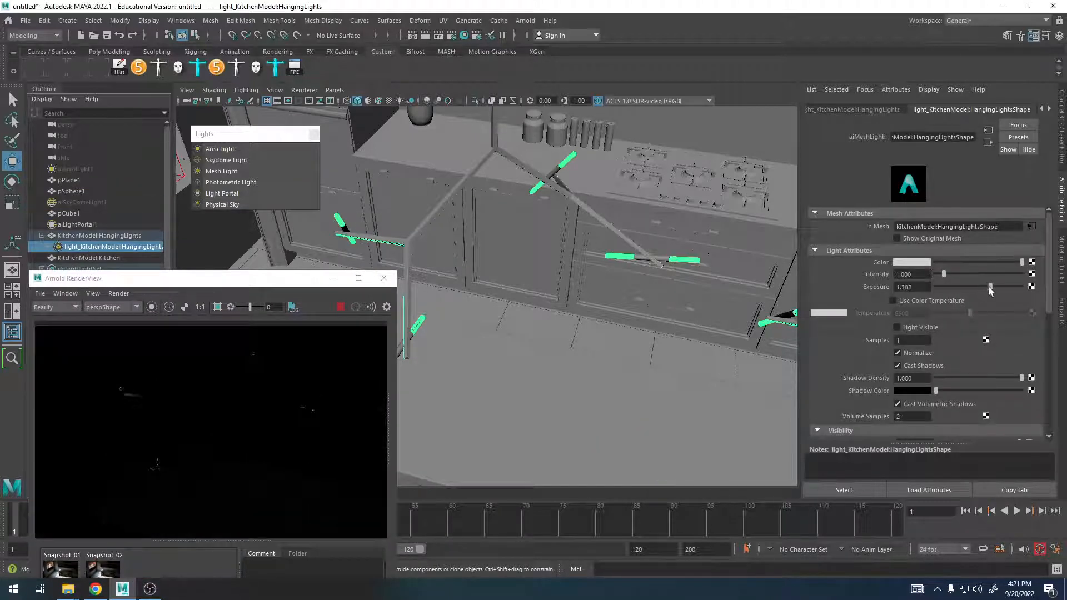
pyautogui.moveTo(989, 287); pyautogui.dragTo(1022, 288)
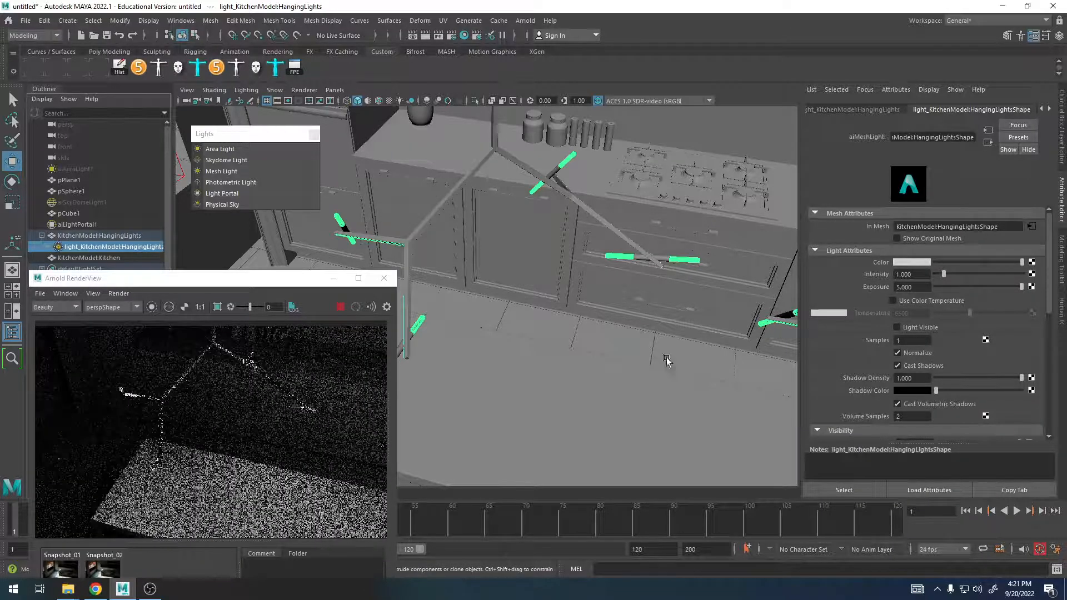
pyautogui.keyDown('alt'); pyautogui.moveTo(666, 360); pyautogui.dragTo(620, 268); pyautogui.keyUp('alt')
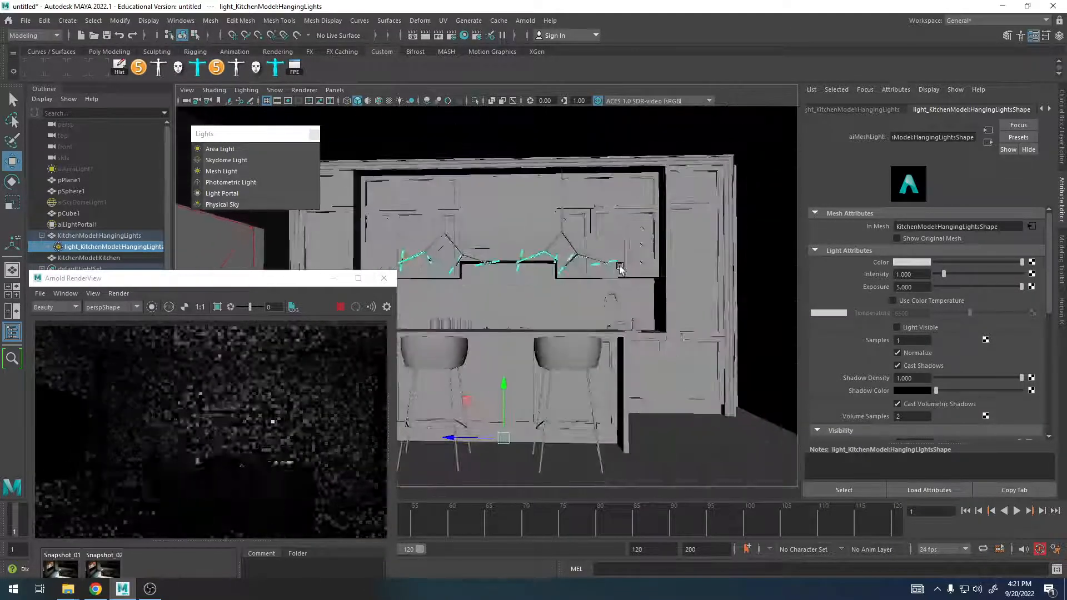
pyautogui.keyDown('alt'); pyautogui.moveTo(620, 268); pyautogui.dragTo(678, 269, button='right'); pyautogui.keyUp('alt')
pyautogui.keyDown('alt'); pyautogui.moveTo(678, 269); pyautogui.dragTo(684, 283); pyautogui.keyUp('alt')
pyautogui.moveTo(943, 274); pyautogui.dragTo(986, 276)
pyautogui.keyDown('alt'); pyautogui.moveTo(572, 362); pyautogui.dragTo(575, 349, button='middle'); pyautogui.keyUp('alt')
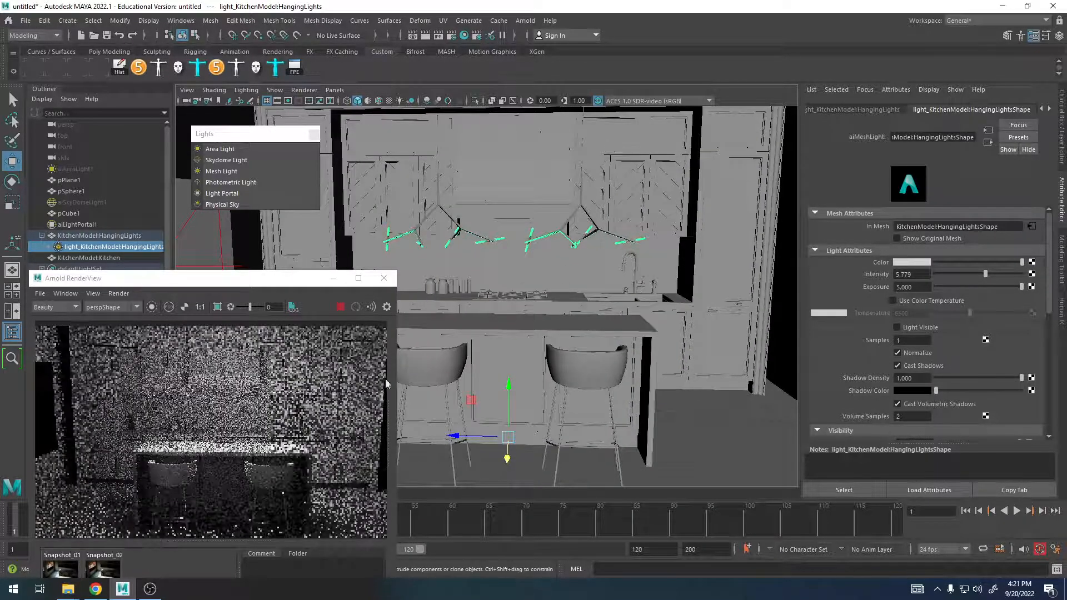
# Set the hanging mesh light's Samples to 3 and reposition the RenderView window to show the full render
pyautogui.click(897, 340)
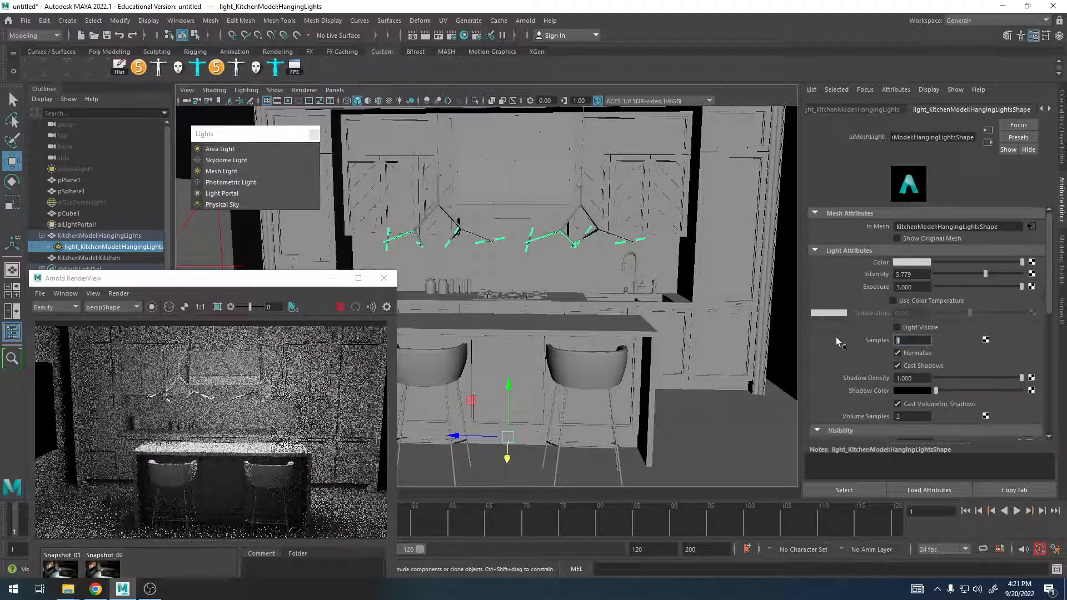
pyautogui.write('3')
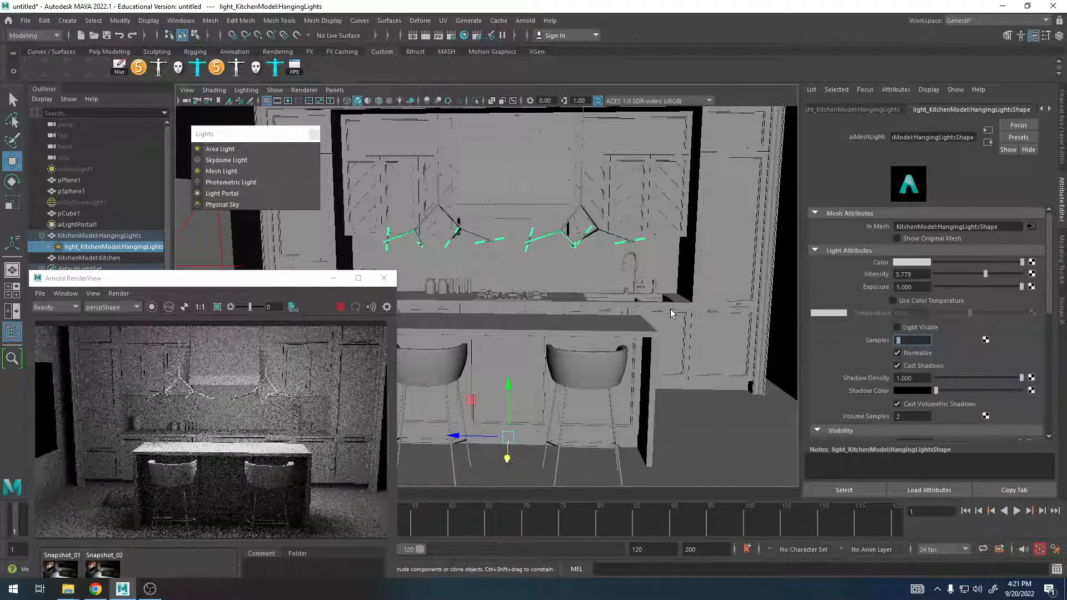
pyautogui.moveTo(262, 278); pyautogui.dragTo(269, 239)
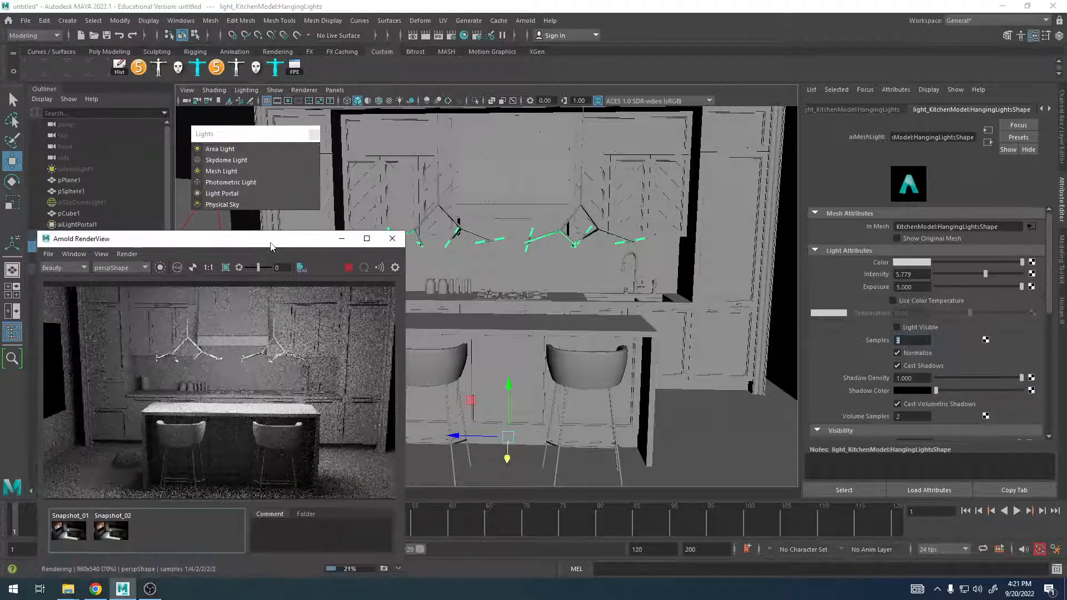
# Turn on Show Original Mesh for the hanging mesh light and examine one of its tubes up close in the render
pyautogui.keyDown('alt'); pyautogui.moveTo(512, 221); pyautogui.dragTo(540, 181, button='right'); pyautogui.keyUp('alt')
pyautogui.keyDown('alt'); pyautogui.moveTo(540, 181); pyautogui.dragTo(516, 198); pyautogui.keyUp('alt')
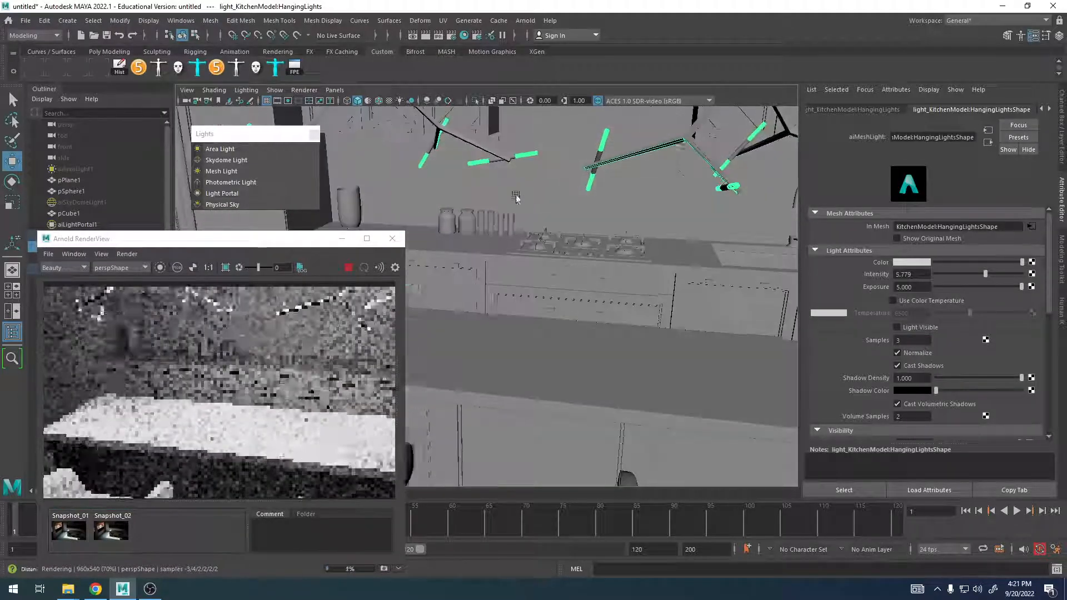
pyautogui.keyDown('alt'); pyautogui.moveTo(516, 197); pyautogui.dragTo(487, 329, button='middle'); pyautogui.keyUp('alt')
pyautogui.keyDown('alt'); pyautogui.moveTo(488, 329); pyautogui.dragTo(703, 352, button='right'); pyautogui.keyUp('alt')
pyautogui.keyDown('alt'); pyautogui.moveTo(702, 352); pyautogui.dragTo(589, 272); pyautogui.keyUp('alt')
pyautogui.keyDown('alt'); pyautogui.moveTo(589, 272); pyautogui.dragTo(659, 309, button='right'); pyautogui.keyUp('alt')
pyautogui.keyDown('alt'); pyautogui.moveTo(660, 309); pyautogui.dragTo(634, 288); pyautogui.keyUp('alt')
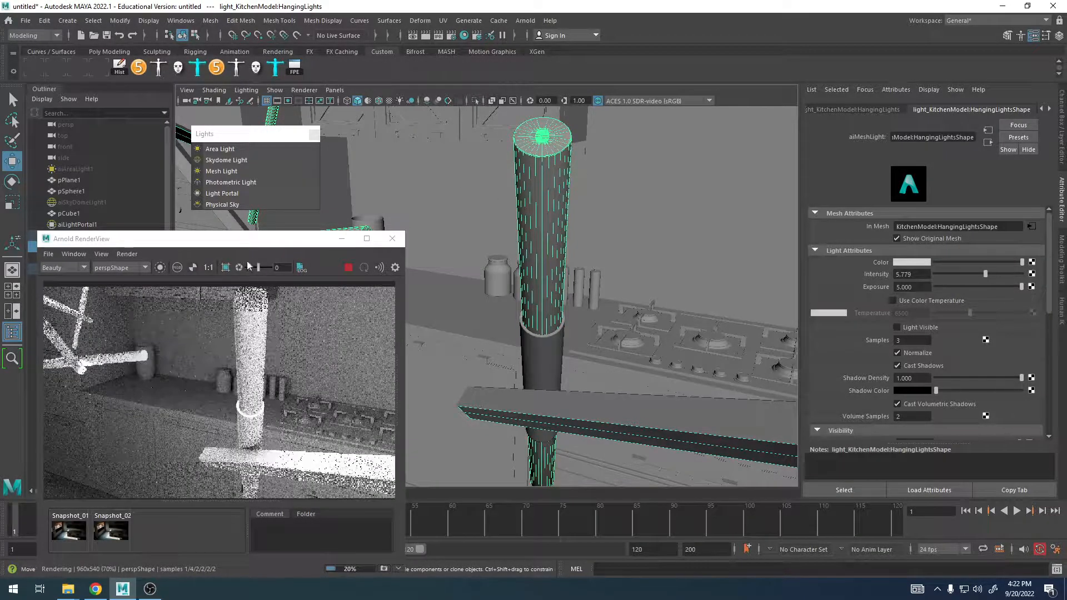
pyautogui.moveTo(238, 243); pyautogui.dragTo(293, 267)
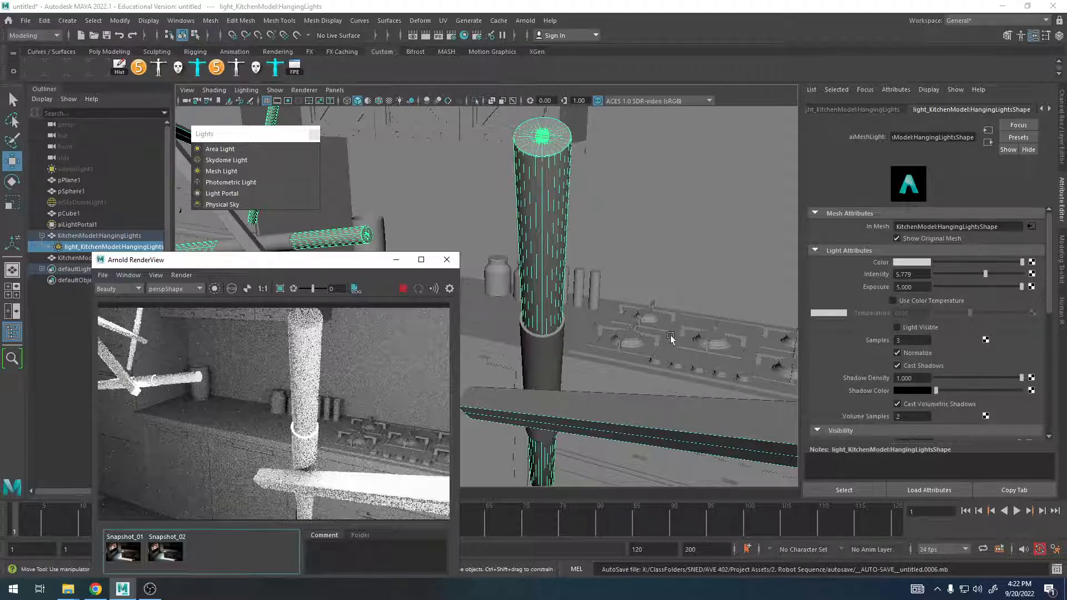
# Turn off Show Original Mesh and turn on Light Visible for the hanging mesh light
pyautogui.keyDown('alt'); pyautogui.moveTo(658, 229); pyautogui.dragTo(673, 257); pyautogui.keyUp('alt')
pyautogui.keyDown('alt'); pyautogui.moveTo(673, 257); pyautogui.dragTo(641, 283, button='right'); pyautogui.keyUp('alt')
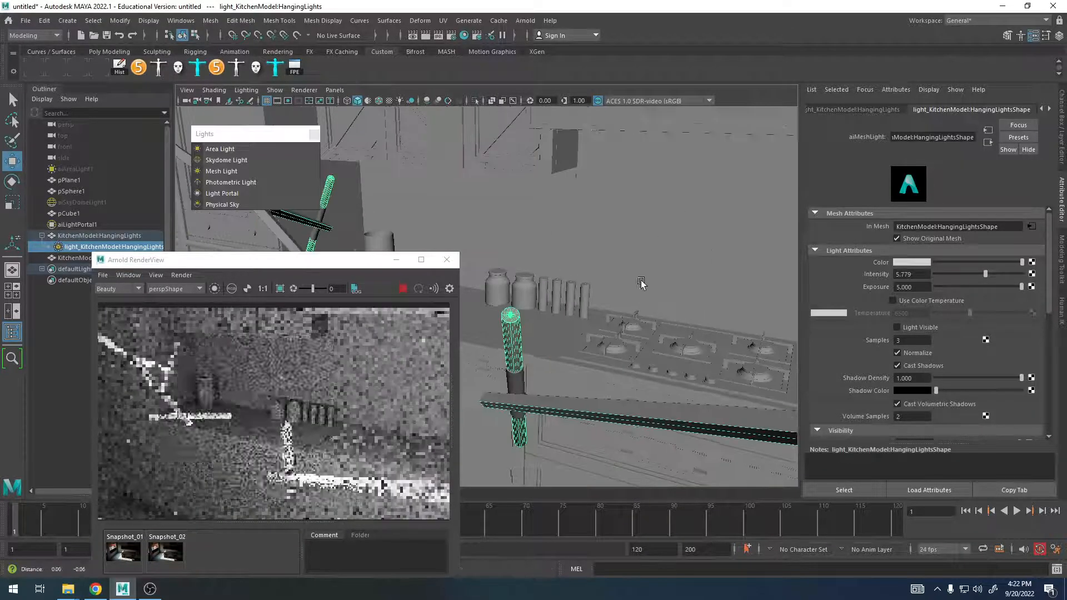
pyautogui.keyDown('alt'); pyautogui.moveTo(641, 283); pyautogui.dragTo(681, 269); pyautogui.keyUp('alt')
pyautogui.keyDown('alt'); pyautogui.moveTo(680, 268); pyautogui.dragTo(714, 273, button='right'); pyautogui.keyUp('alt')
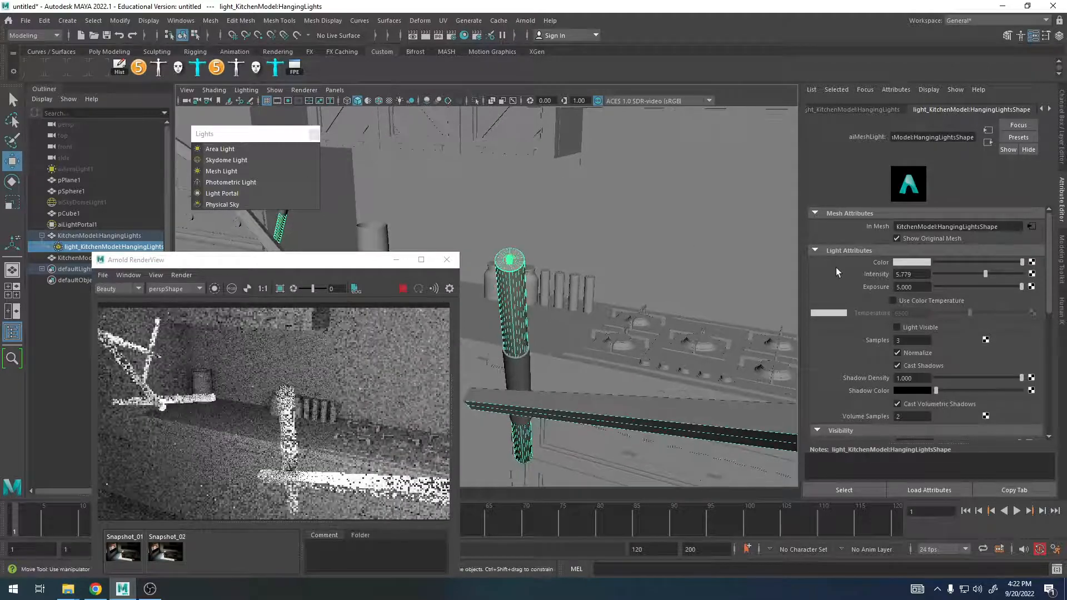
pyautogui.click(928, 239)
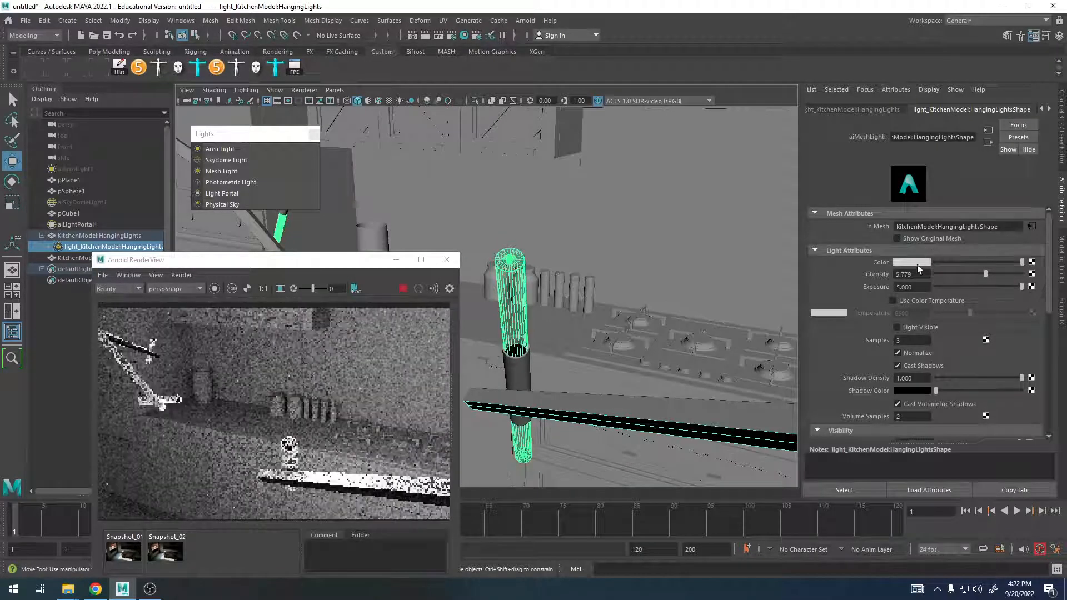
pyautogui.click(916, 329)
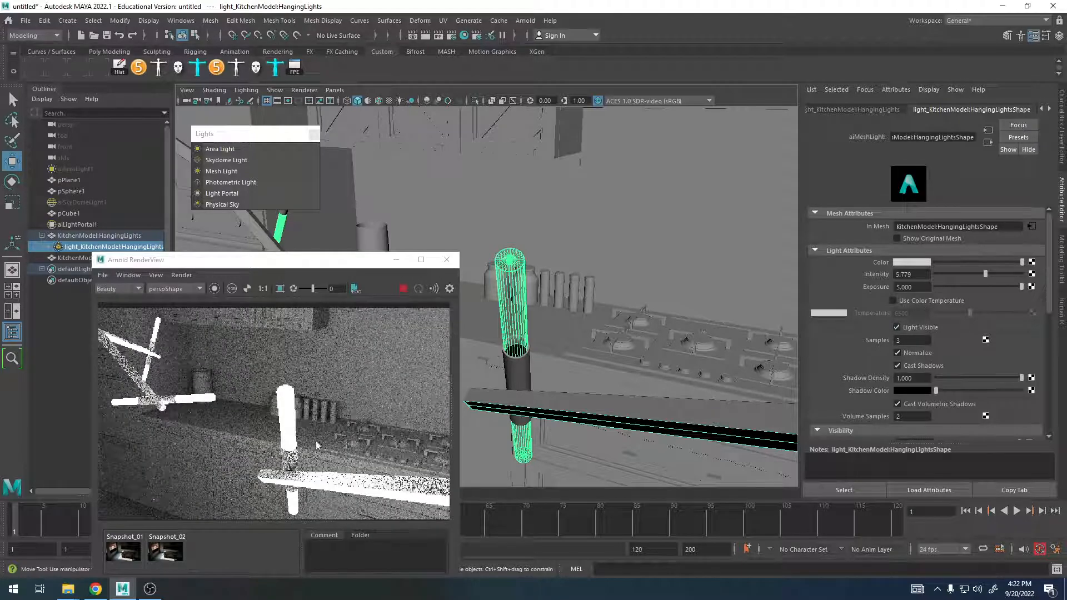
# Unhide aiSkyDomeLight1 to render the whole kitchen with the skydome and hanging mesh lights combined
pyautogui.scroll(-6, 635, 338)
pyautogui.keyDown('alt'); pyautogui.moveTo(624, 311); pyautogui.dragTo(595, 307); pyautogui.keyUp('alt')
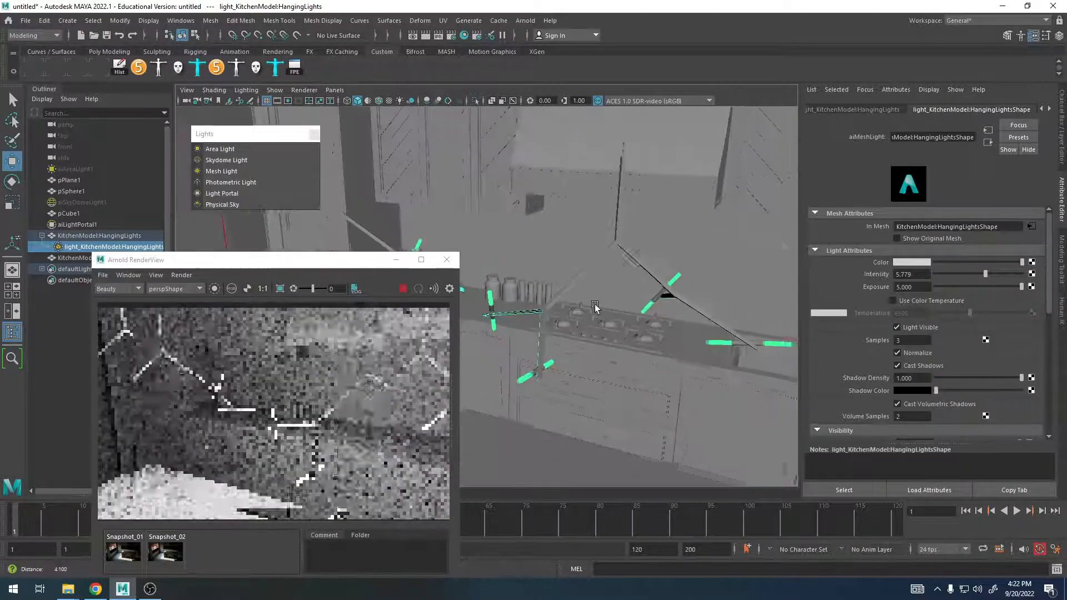
pyautogui.keyDown('alt'); pyautogui.moveTo(595, 308); pyautogui.dragTo(601, 239, button='middle'); pyautogui.keyUp('alt')
pyautogui.keyDown('alt'); pyautogui.moveTo(600, 240); pyautogui.dragTo(587, 222); pyautogui.keyUp('alt')
pyautogui.scroll(-6, 659, 224)
pyautogui.click(101, 202)
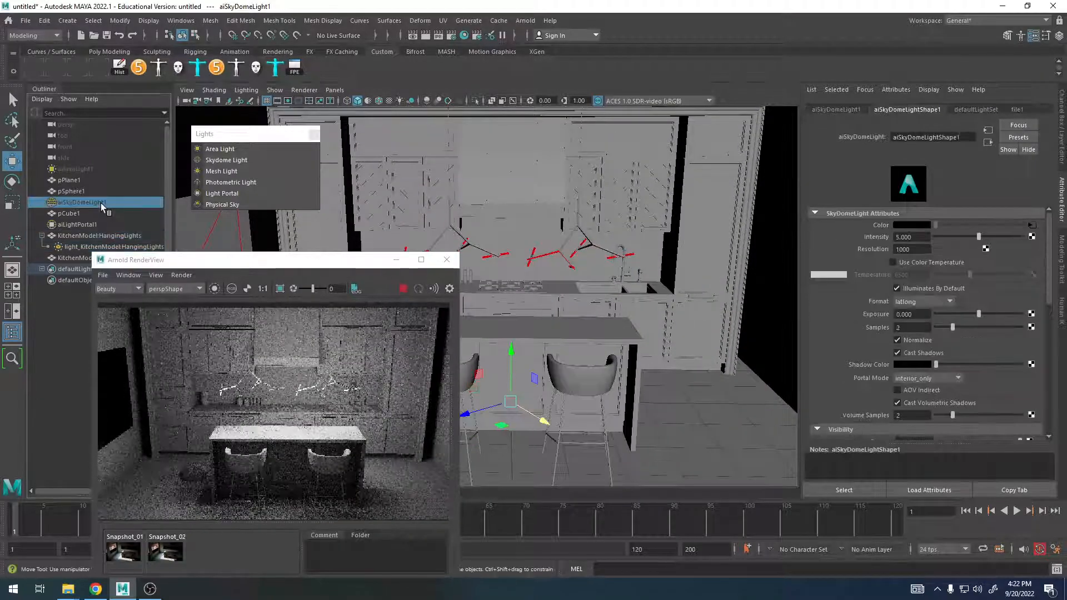
pyautogui.press('h')
pyautogui.keyDown('alt'); pyautogui.moveTo(573, 306); pyautogui.dragTo(598, 294, button='middle'); pyautogui.keyUp('alt')
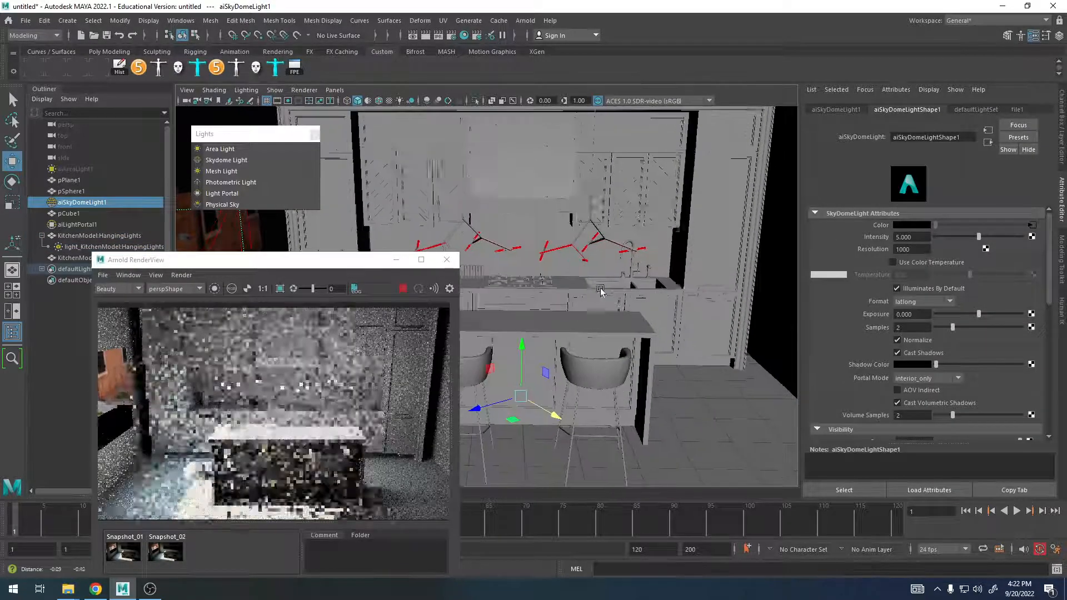
pyautogui.scroll(-3, 598, 295)
pyautogui.keyDown('alt'); pyautogui.moveTo(612, 285); pyautogui.dragTo(604, 268); pyautogui.keyUp('alt')
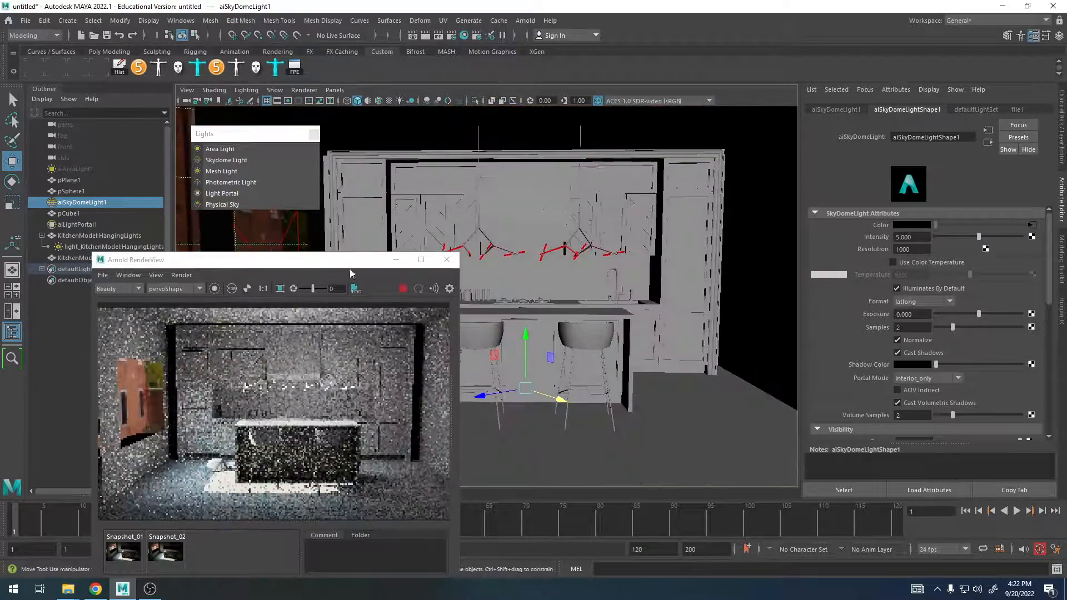
# Reposition and resize the Arnold RenderView window to compare the render with the snapshots, and stop the render
pyautogui.moveTo(313, 259); pyautogui.dragTo(248, 208)
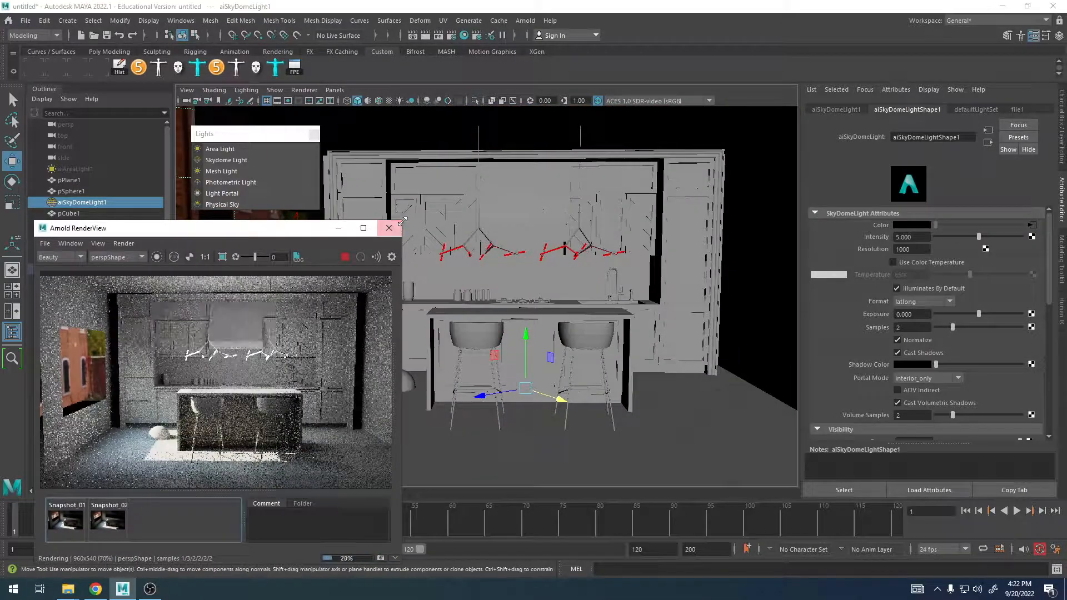
pyautogui.moveTo(401, 221); pyautogui.dragTo(473, 173)
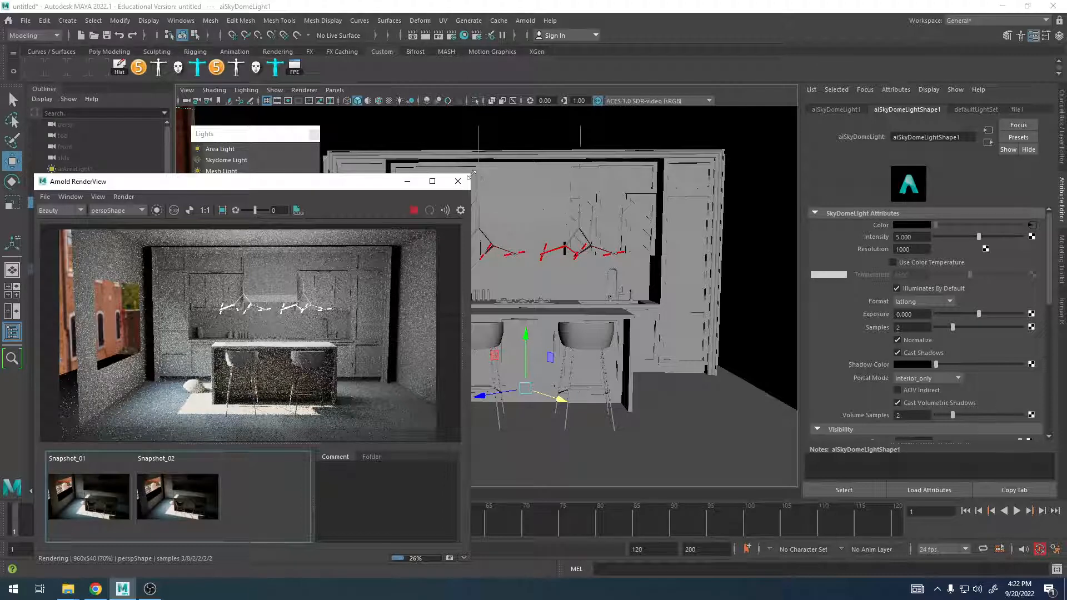
pyautogui.moveTo(471, 174); pyautogui.dragTo(438, 215)
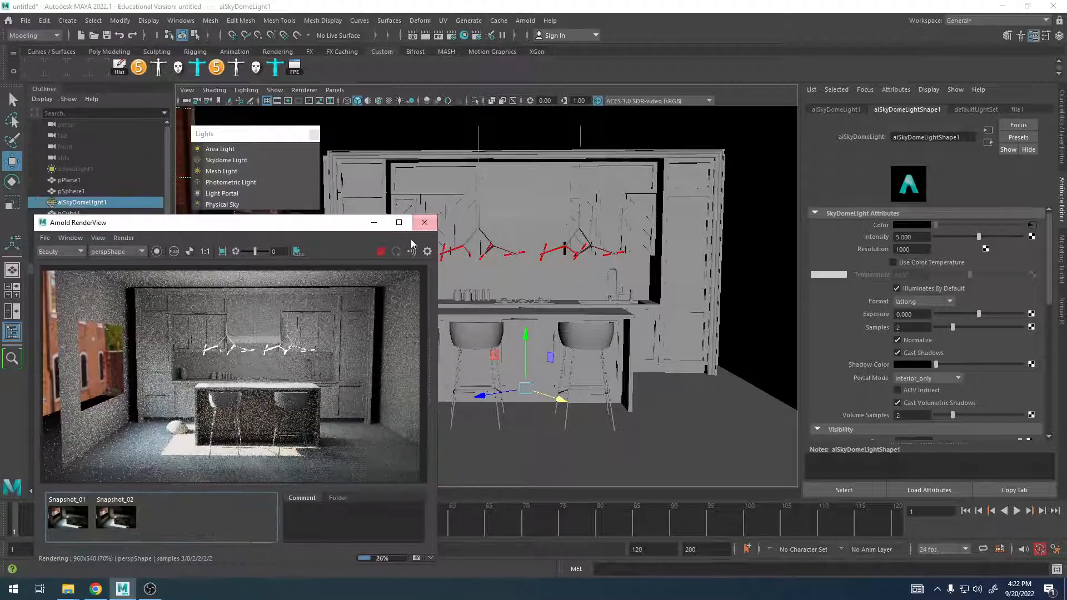
pyautogui.click(378, 253)
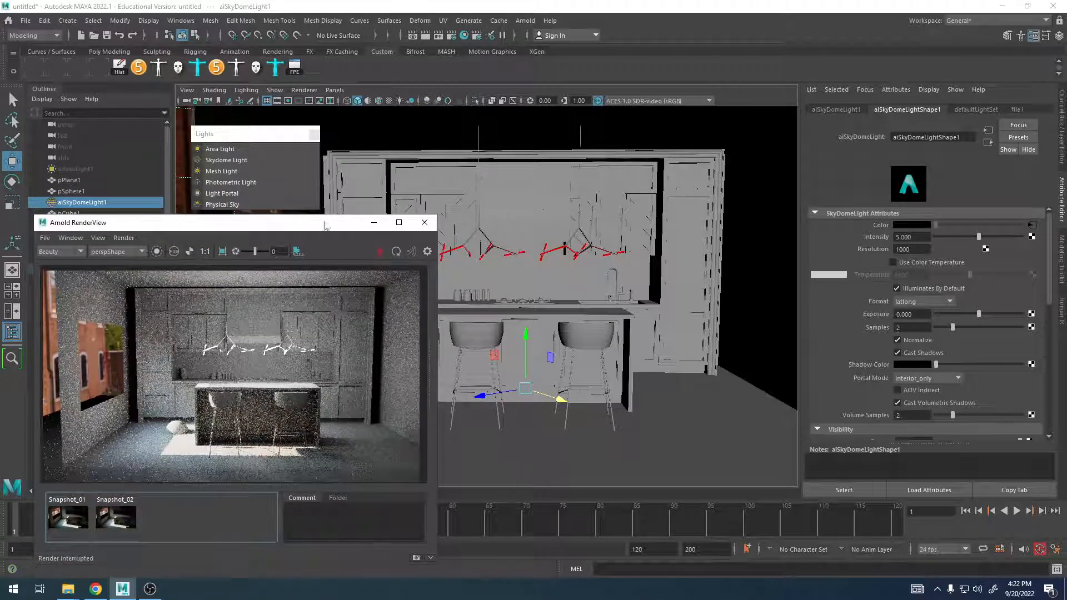
# Create an Arnold photometric light, move it up near the wall above the cooktop, and scale its icon
pyautogui.click(246, 184)
pyautogui.keyDown('alt'); pyautogui.moveTo(589, 332); pyautogui.dragTo(482, 335); pyautogui.keyUp('alt')
pyautogui.moveTo(527, 367); pyautogui.dragTo(626, 244)
pyautogui.keyDown('alt'); pyautogui.moveTo(595, 333); pyautogui.dragTo(693, 370); pyautogui.keyUp('alt')
pyautogui.press('r')
pyautogui.moveTo(540, 250); pyautogui.dragTo(484, 250)
pyautogui.press('f')
pyautogui.keyDown('alt'); pyautogui.moveTo(533, 283); pyautogui.dragTo(700, 288); pyautogui.keyUp('alt')
pyautogui.keyDown('alt'); pyautogui.moveTo(700, 288); pyautogui.dragTo(520, 243, button='right'); pyautogui.keyUp('alt')
pyautogui.keyDown('alt'); pyautogui.moveTo(520, 243); pyautogui.dragTo(575, 274, button='middle'); pyautogui.keyUp('alt')
pyautogui.moveTo(576, 275)
pyautogui.keyDown('alt'); pyautogui.mouseDown()
pyautogui.moveTo(540, 254)
pyautogui.moveTo(587, 261)
pyautogui.mouseUp(); pyautogui.keyUp('alt')
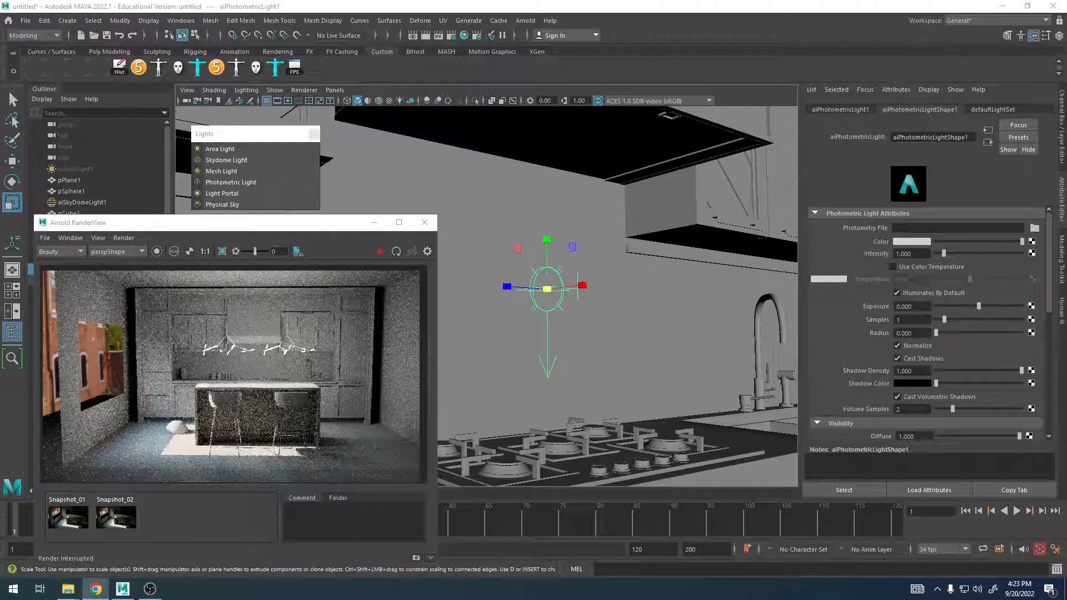
# Switch to Chrome, search for "ies download photometric lights", and browse the light profiles on the ies library's Browse page
pyautogui.moveTo(0, 7); pyautogui.dragTo(344, 1)
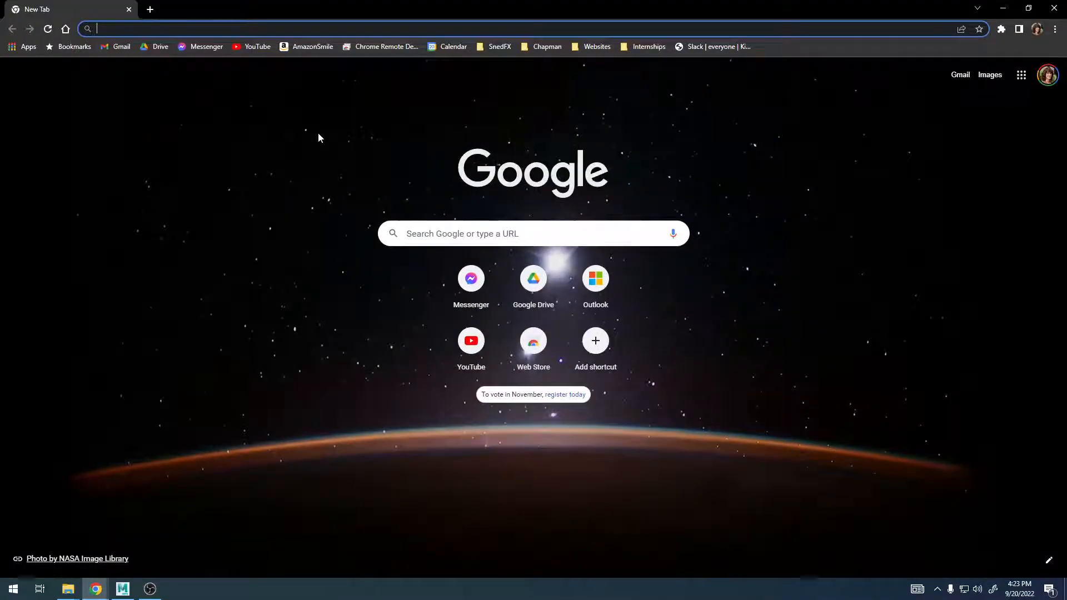
pyautogui.write('ies down')
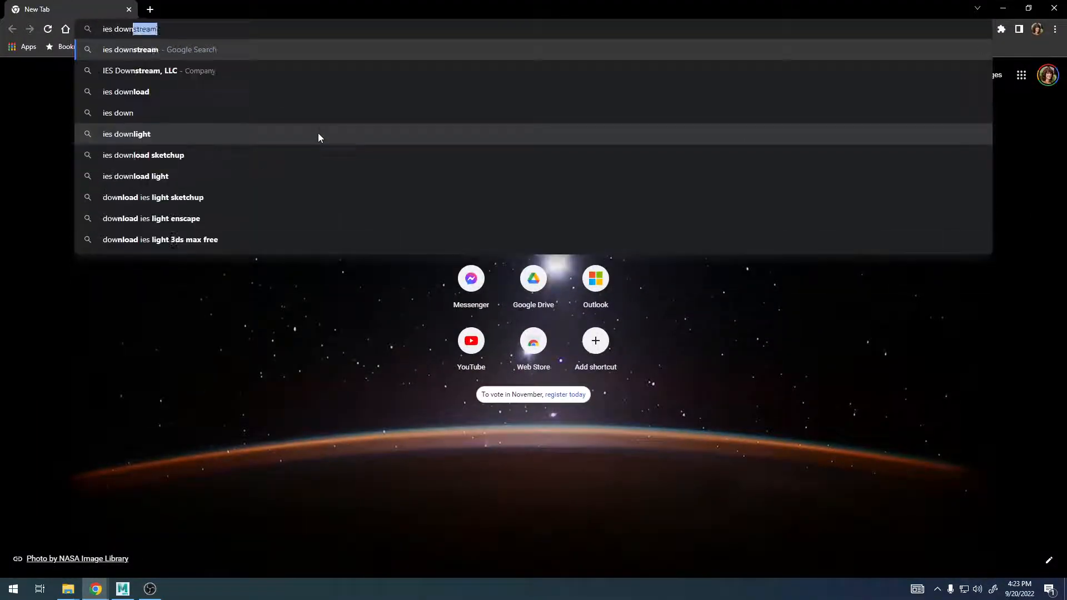
pyautogui.write('load photometric lights')
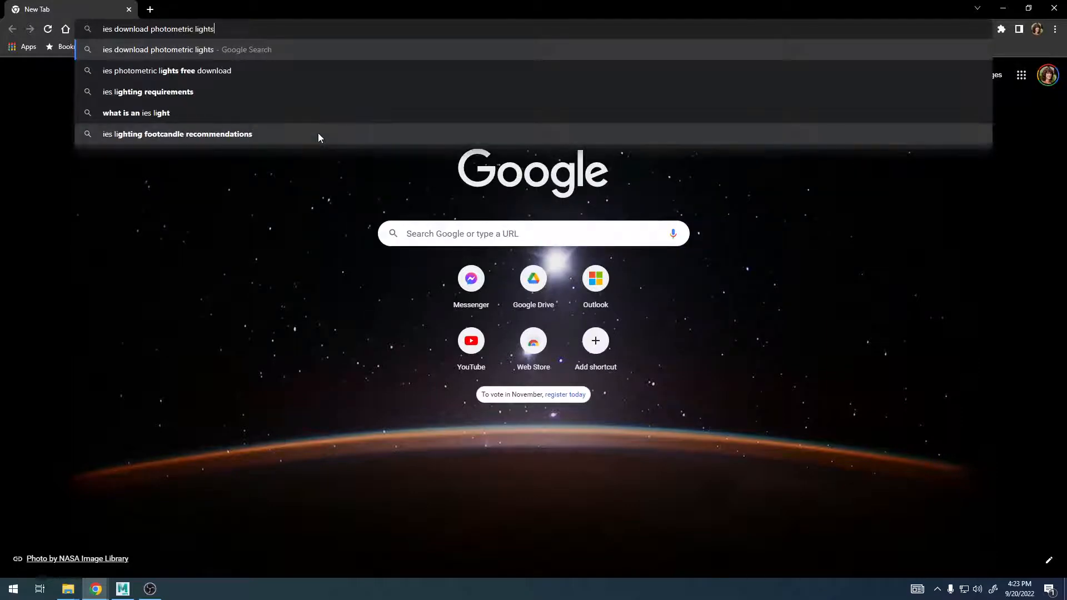
pyautogui.press('Return')
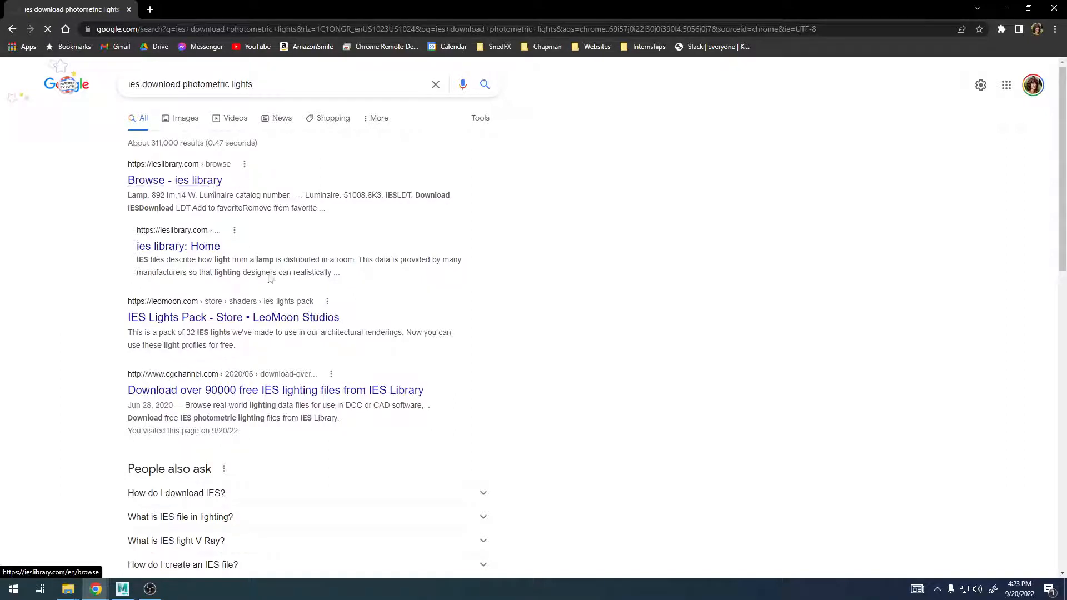
pyautogui.click(187, 181)
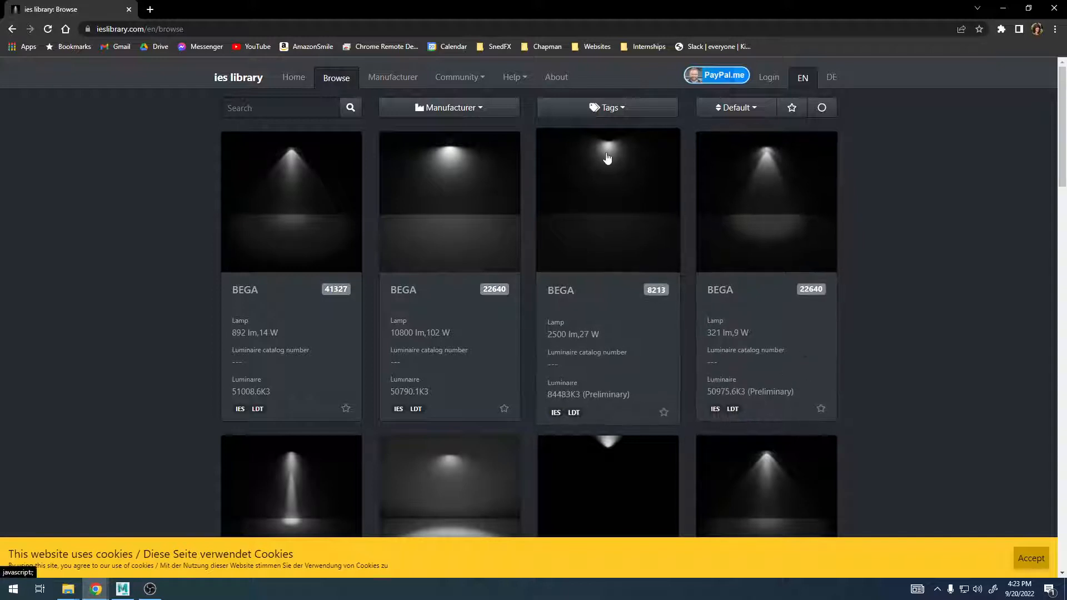
pyautogui.scroll(-4, 288, 167)
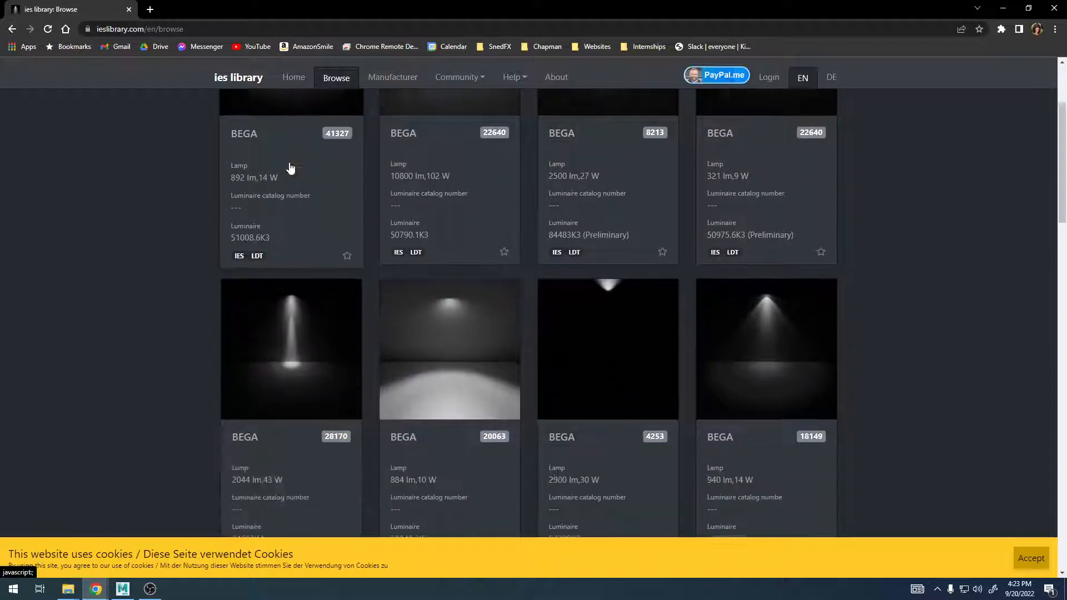
# Look through the BEGA light profiles on the ies library's Browse page and compare their beam previews
pyautogui.scroll(-5, 776, 276)
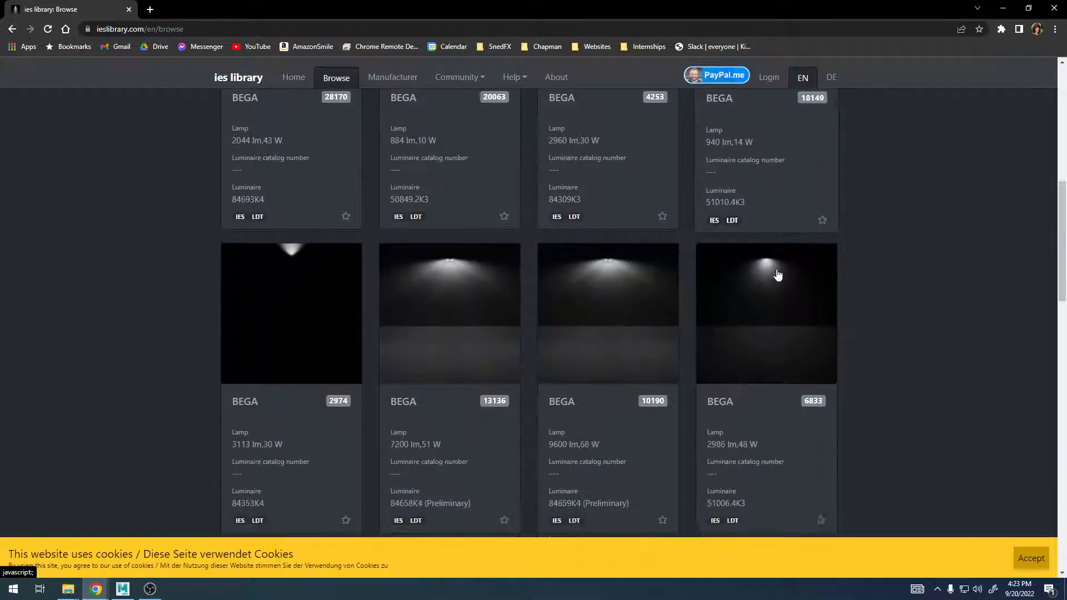
pyautogui.scroll(-7, 312, 289)
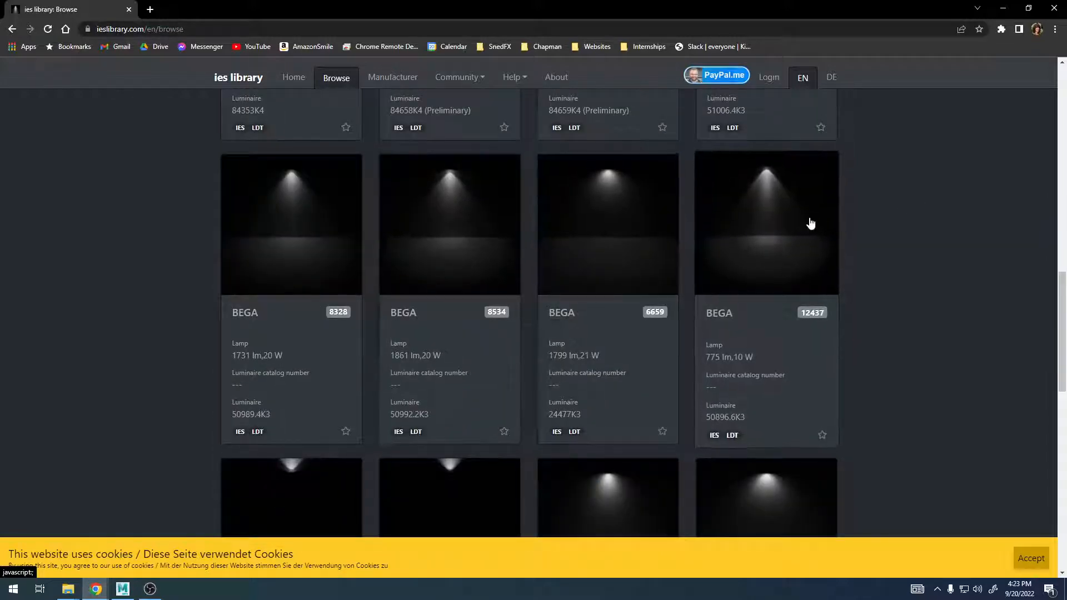
pyautogui.scroll(-2, 810, 223)
pyautogui.scroll(-3, 774, 351)
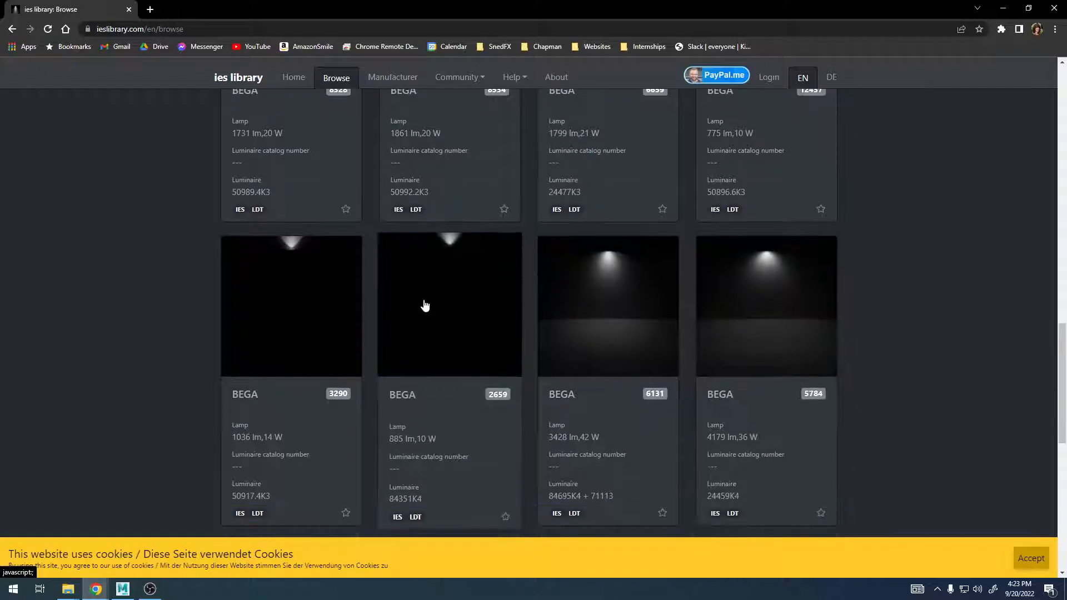
pyautogui.scroll(4, 534, 350)
pyautogui.scroll(6, 527, 407)
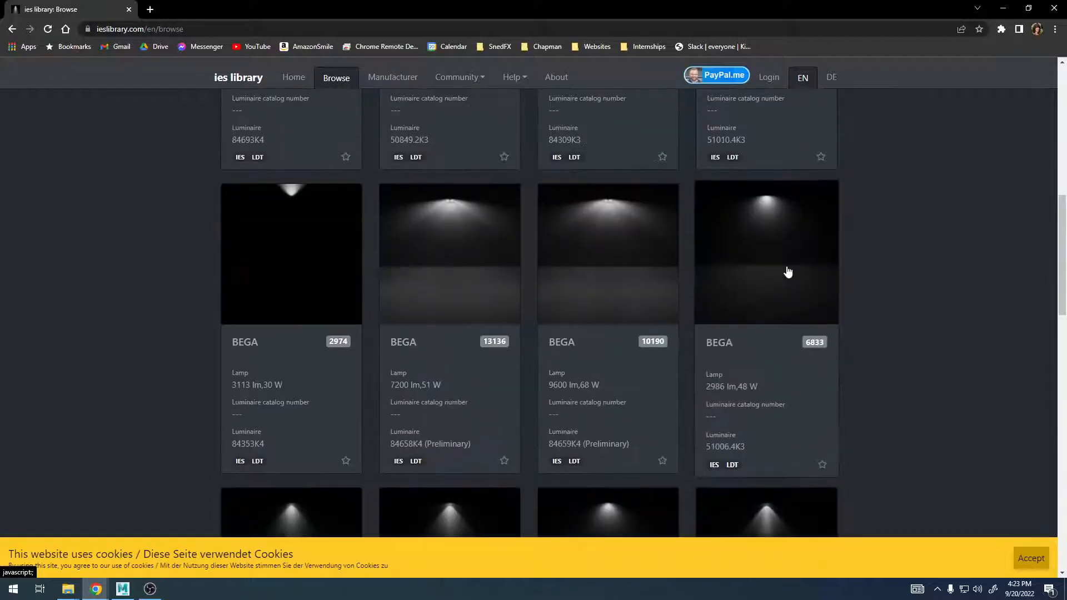
pyautogui.scroll(10, 536, 302)
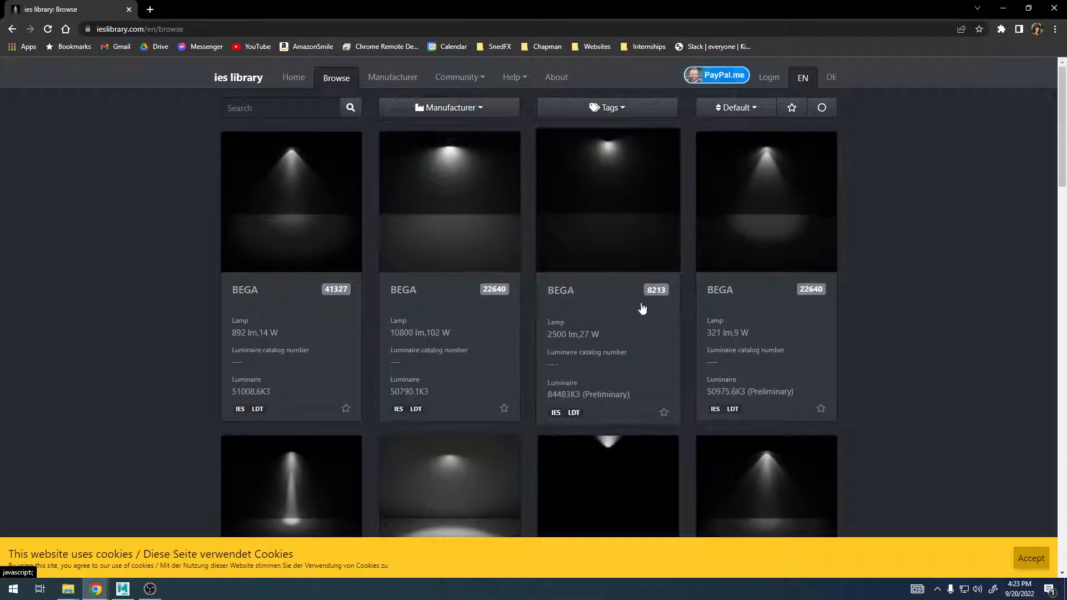
pyautogui.scroll(-7, 637, 302)
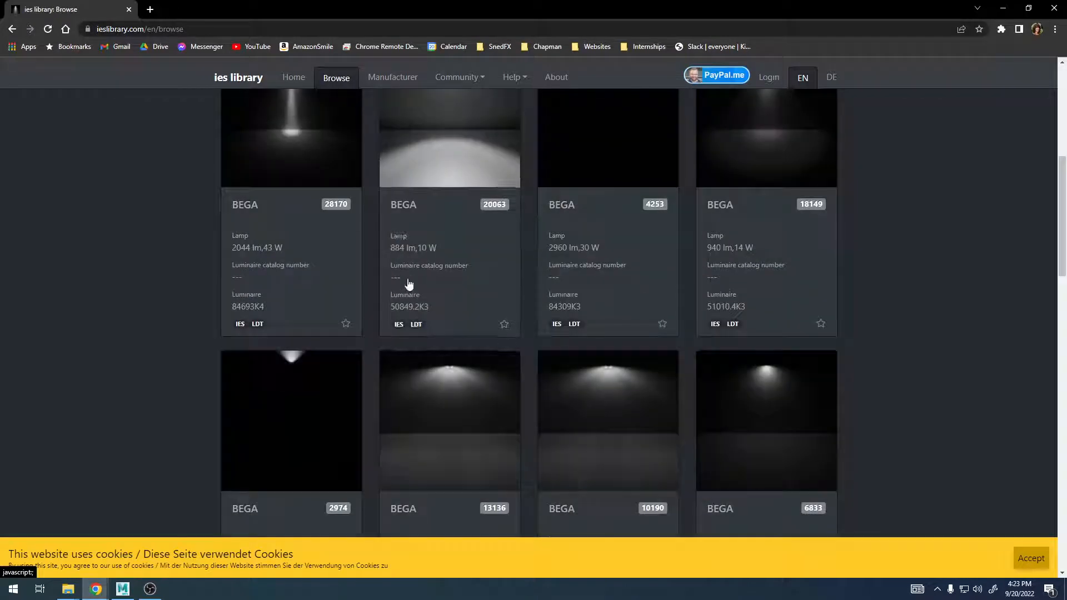
# Switch to Maya, delete the photometric light above the cooktop, and close the Arnold RenderView window
pyautogui.click(123, 589)
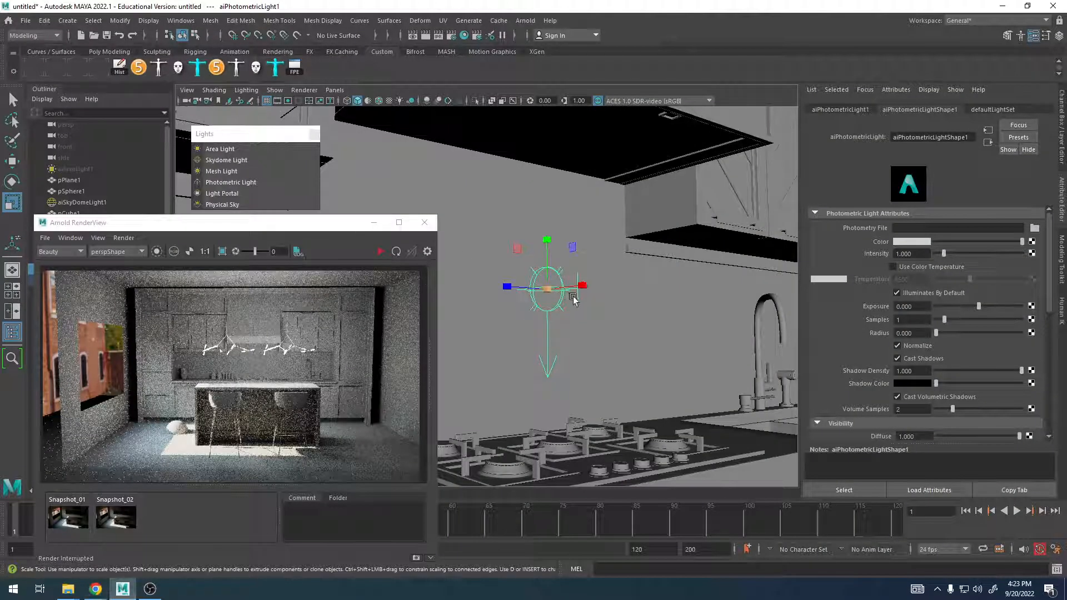
pyautogui.keyDown('alt'); pyautogui.moveTo(539, 298); pyautogui.dragTo(557, 288); pyautogui.keyUp('alt')
pyautogui.press('Delete')
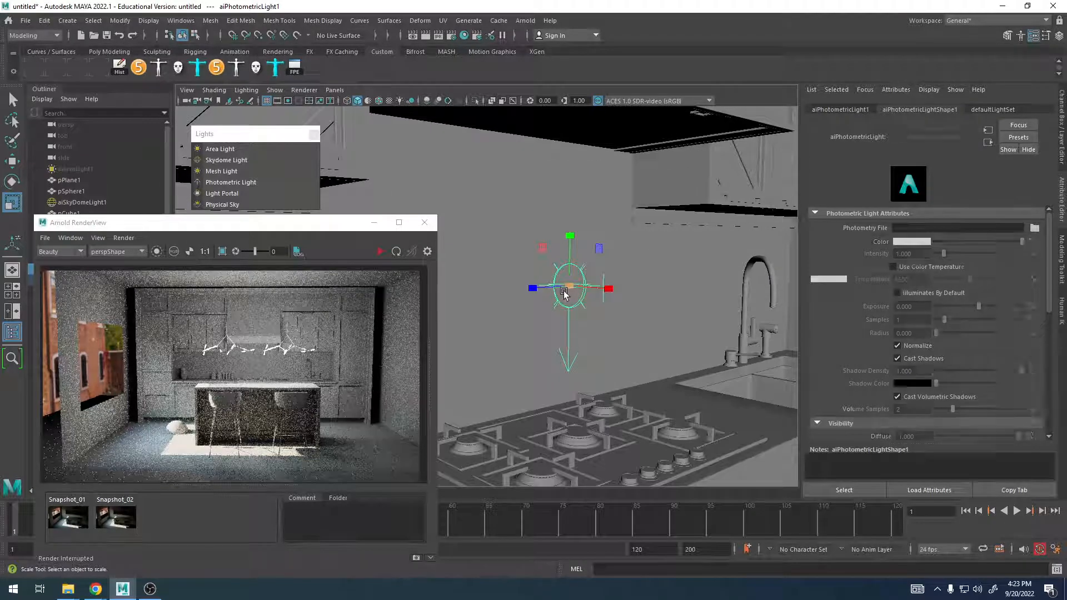
pyautogui.click(430, 226)
# Create an Arnold area light and move it from the scene centre to the kitchen wall above the cooktop
pyautogui.click(243, 152)
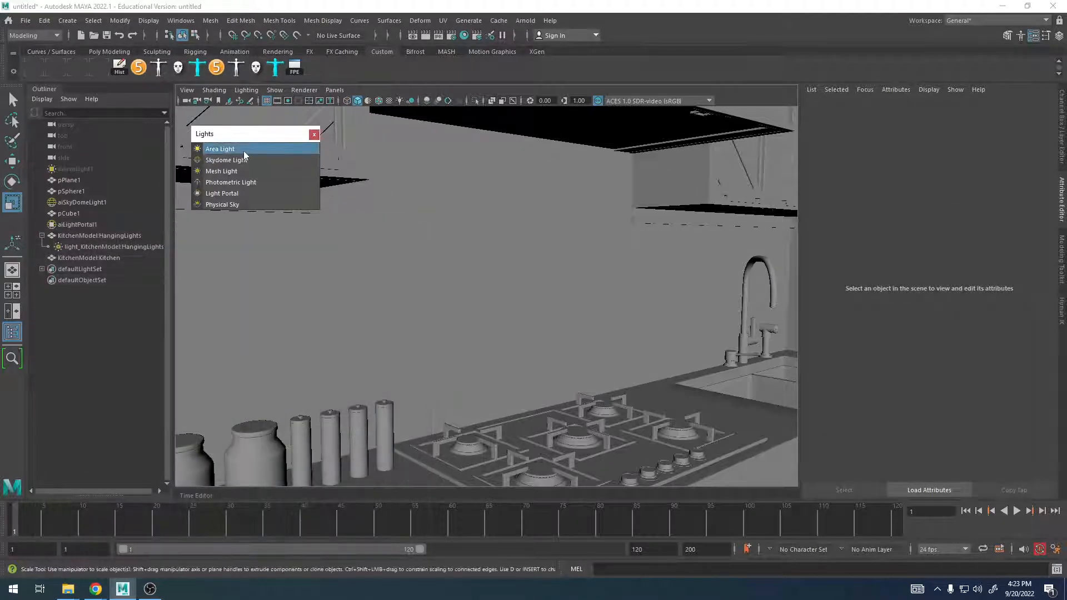
pyautogui.scroll(-8, 412, 282)
pyautogui.scroll(-8, 699, 430)
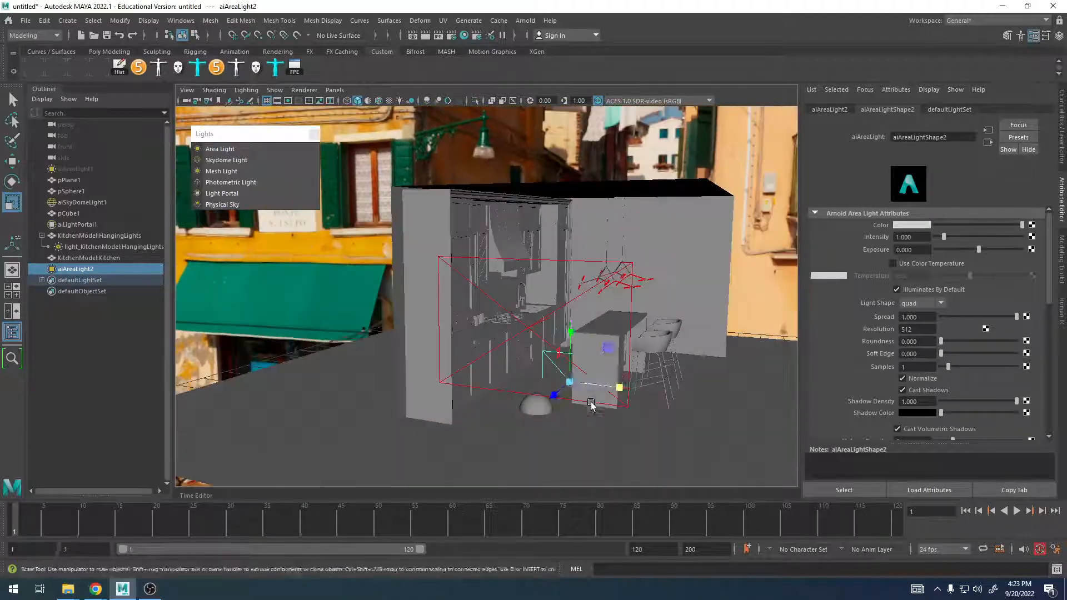
pyautogui.press('w')
pyautogui.keyDown('alt'); pyautogui.moveTo(592, 405); pyautogui.dragTo(564, 274); pyautogui.keyUp('alt')
pyautogui.keyDown('alt'); pyautogui.moveTo(563, 273); pyautogui.dragTo(802, 288, button='right'); pyautogui.keyUp('alt')
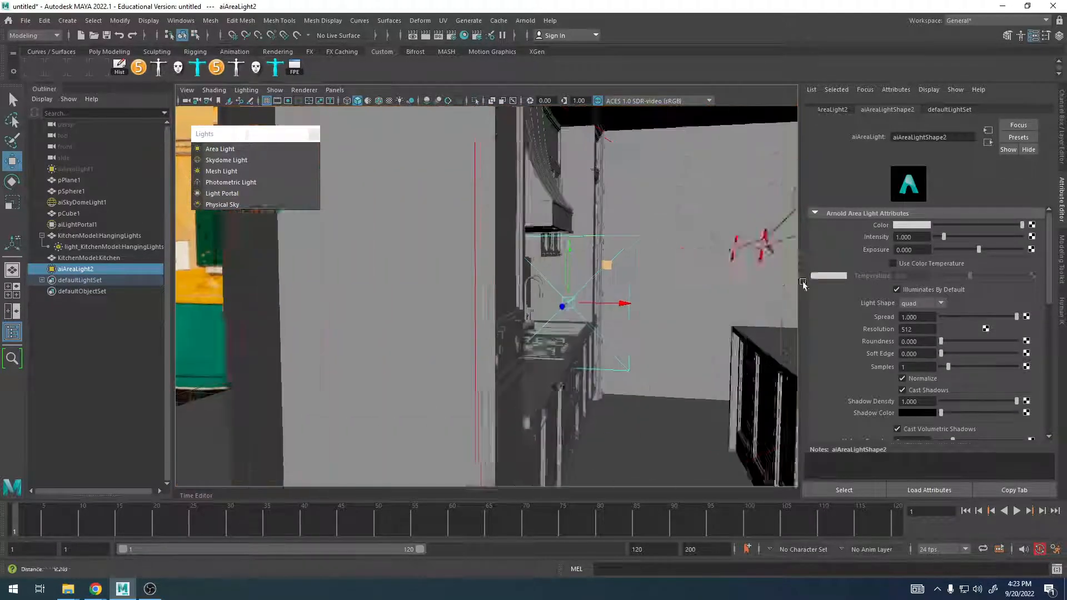
pyautogui.keyDown('alt'); pyautogui.moveTo(794, 288); pyautogui.dragTo(678, 285); pyautogui.keyUp('alt')
pyautogui.keyDown('alt'); pyautogui.moveTo(592, 289); pyautogui.dragTo(701, 293, button='right'); pyautogui.keyUp('alt')
pyautogui.keyDown('alt'); pyautogui.moveTo(701, 294); pyautogui.dragTo(714, 295); pyautogui.keyUp('alt')
# Rotate the area light to face straight down and move it up beneath the wall cabinets above the jars
pyautogui.press('e')
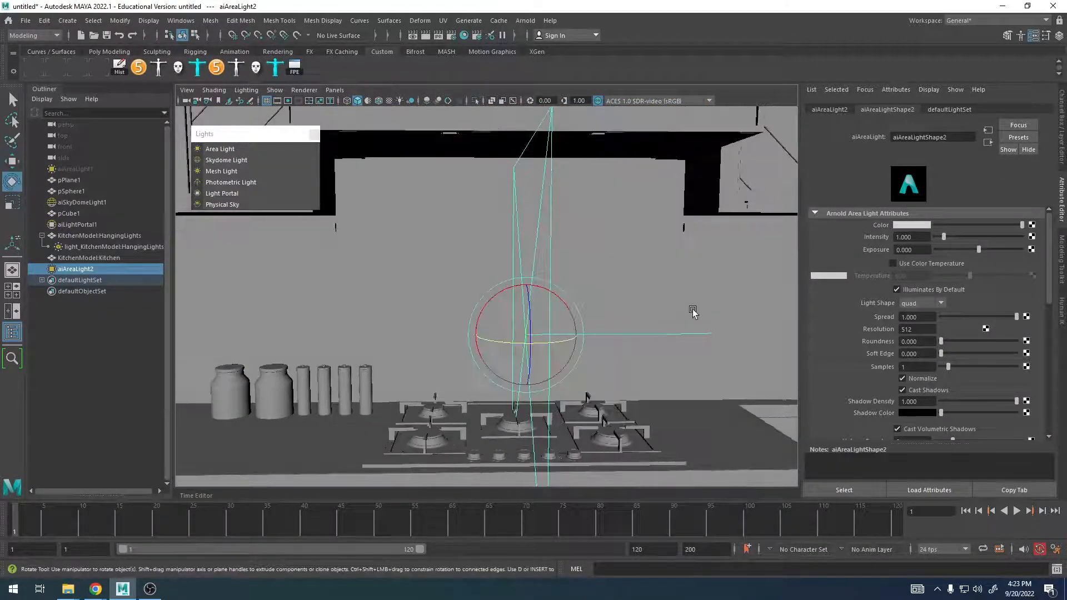
pyautogui.keyDown('alt'); pyautogui.moveTo(626, 310); pyautogui.dragTo(438, 313); pyautogui.keyUp('alt')
pyautogui.keyDown('alt'); pyautogui.moveTo(438, 313); pyautogui.dragTo(516, 289, button='middle'); pyautogui.keyUp('alt')
pyautogui.press('w')
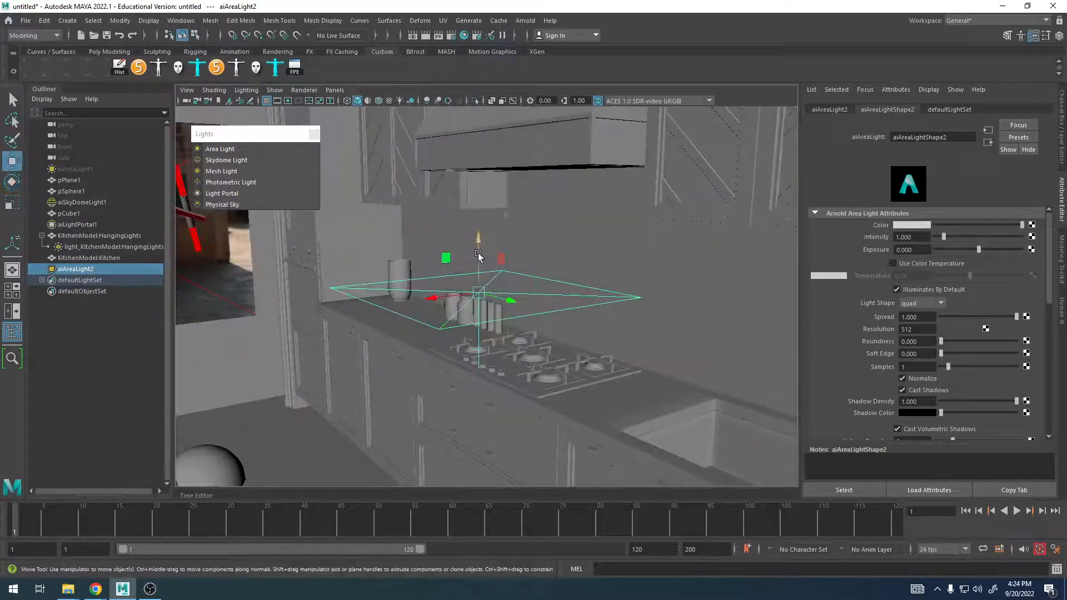
pyautogui.moveTo(478, 254); pyautogui.dragTo(479, 177)
pyautogui.keyDown('alt'); pyautogui.moveTo(470, 225); pyautogui.dragTo(529, 218); pyautogui.keyUp('alt')
pyautogui.keyDown('alt'); pyautogui.moveTo(529, 218); pyautogui.dragTo(683, 245, button='middle'); pyautogui.keyUp('alt')
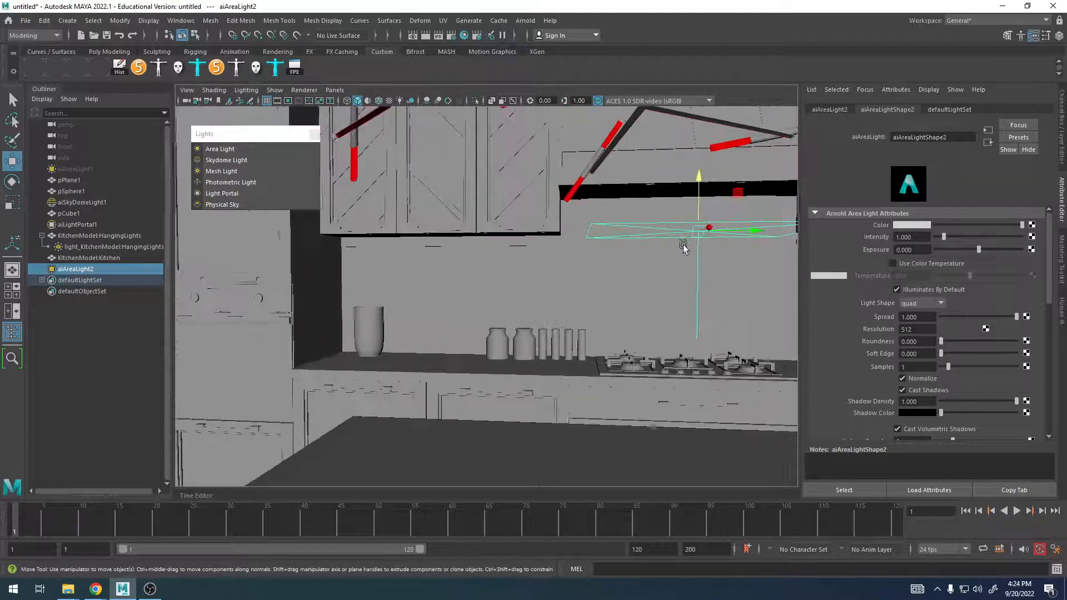
pyautogui.keyDown('alt'); pyautogui.moveTo(683, 245); pyautogui.dragTo(490, 219); pyautogui.keyUp('alt')
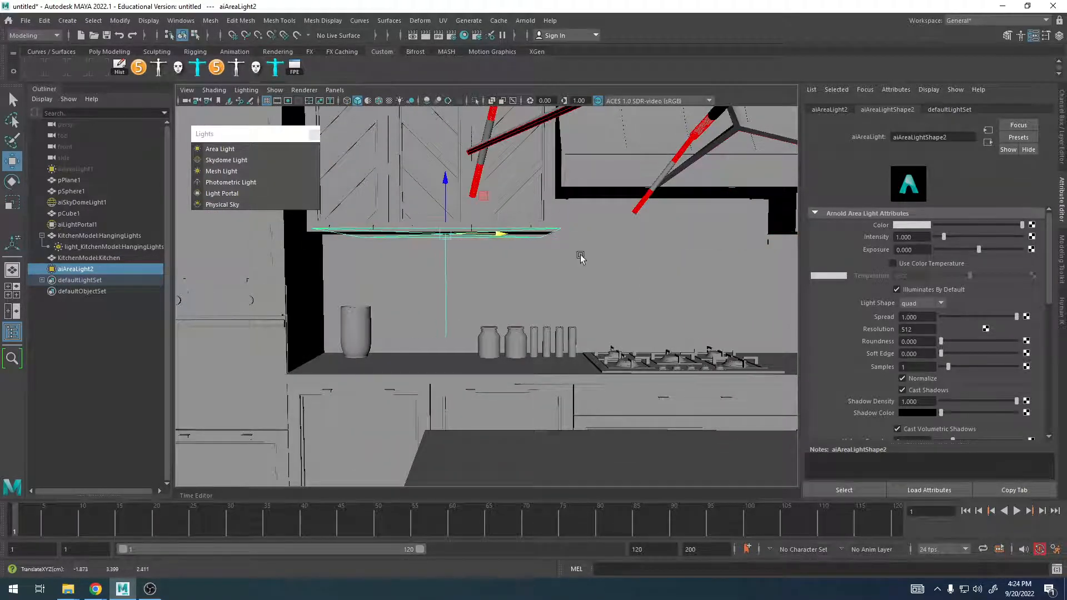
# Scale the area light down into a narrow strip and slide it back toward the wall under the cabinets
pyautogui.keyDown('alt'); pyautogui.moveTo(580, 257); pyautogui.dragTo(485, 254); pyautogui.keyUp('alt')
pyautogui.press('r')
pyautogui.keyDown('alt'); pyautogui.moveTo(391, 253); pyautogui.dragTo(499, 251); pyautogui.keyUp('alt')
pyautogui.press('w')
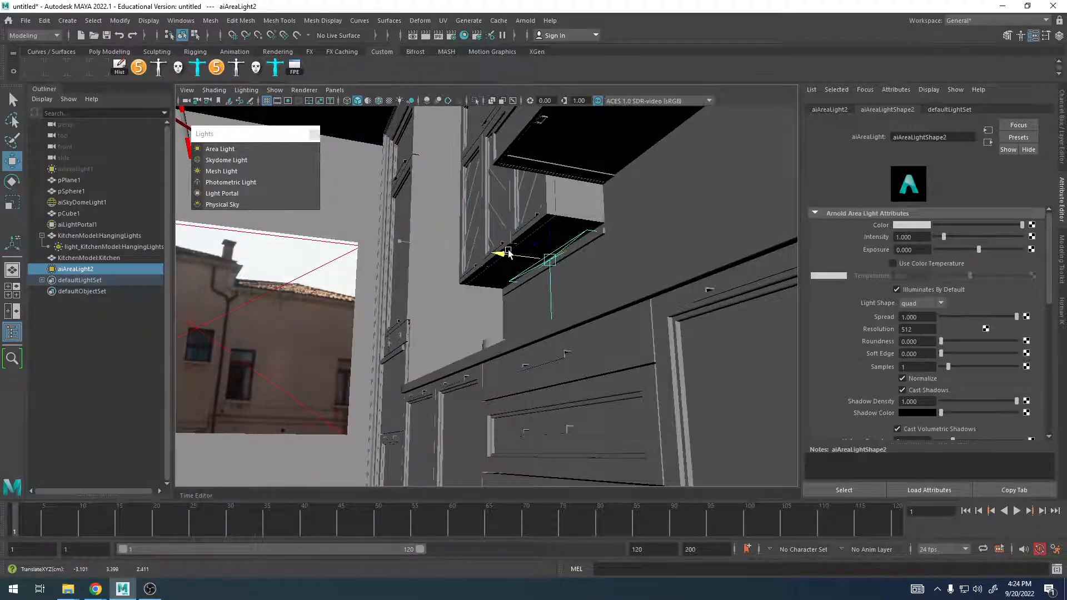
pyautogui.press('f')
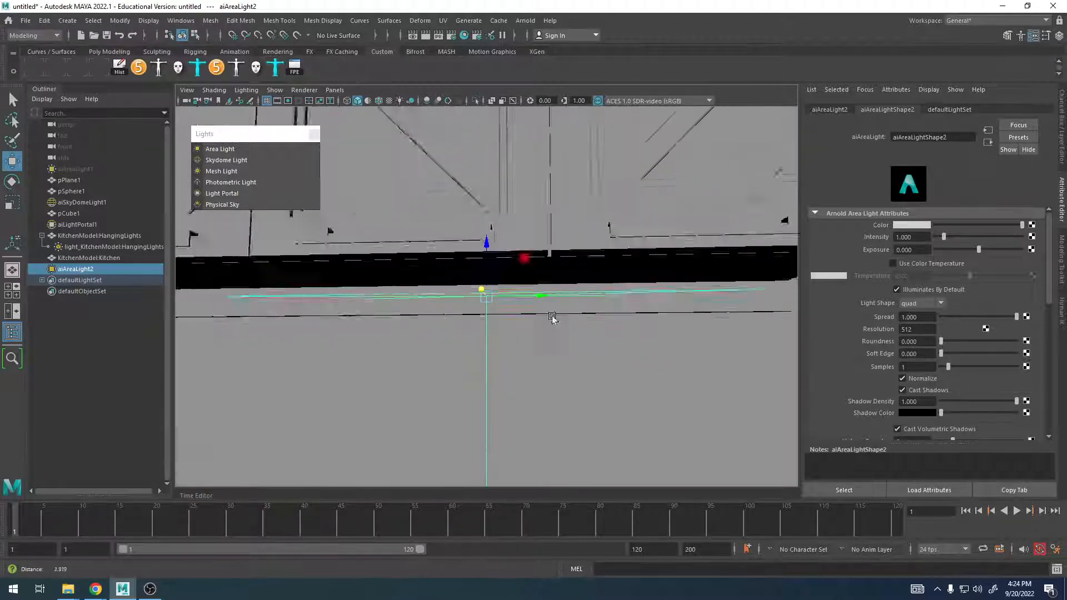
# Turn on viewport anti-aliasing, then adjust the strip light's height and length to fit the underside of the cabinets
pyautogui.scroll(-3, 552, 316)
pyautogui.keyDown('alt'); pyautogui.moveTo(572, 316); pyautogui.dragTo(508, 301); pyautogui.keyUp('alt')
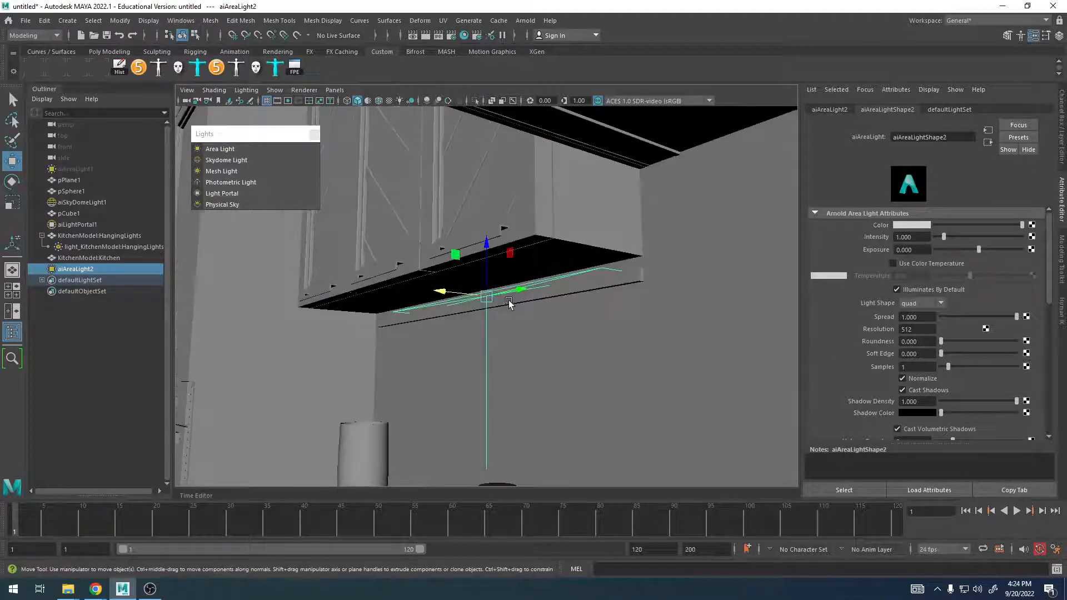
pyautogui.scroll(1, 509, 303)
pyautogui.click(449, 99)
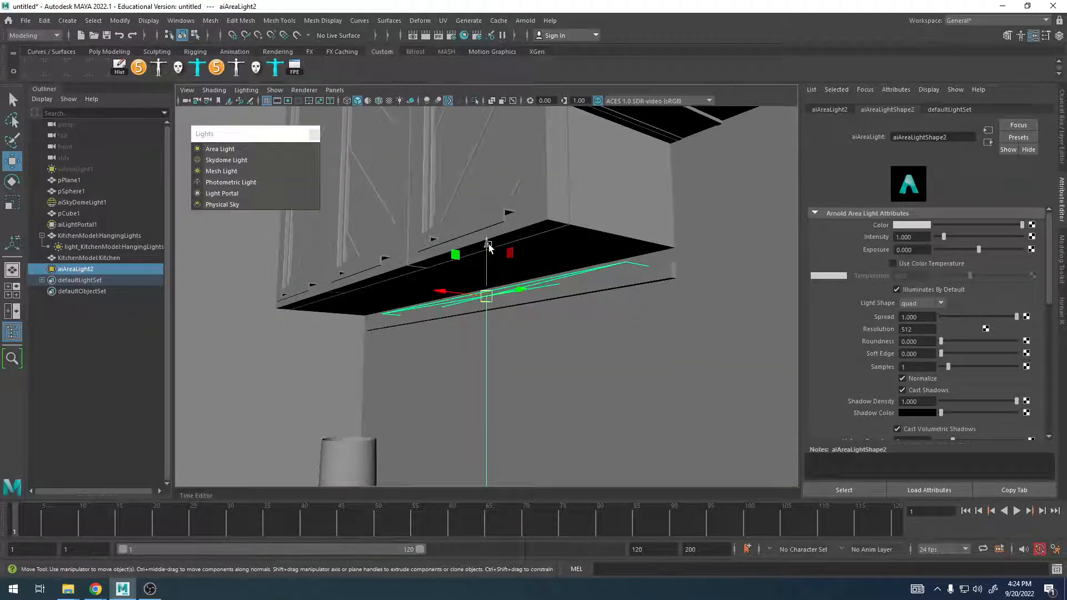
pyautogui.moveTo(487, 245); pyautogui.dragTo(564, 319)
pyautogui.press('r')
pyautogui.press('w')
pyautogui.press('r')
pyautogui.scroll(-6, 516, 298)
pyautogui.keyDown('alt'); pyautogui.moveTo(565, 319); pyautogui.dragTo(427, 276, button='middle'); pyautogui.keyUp('alt')
pyautogui.scroll(-3, 426, 268)
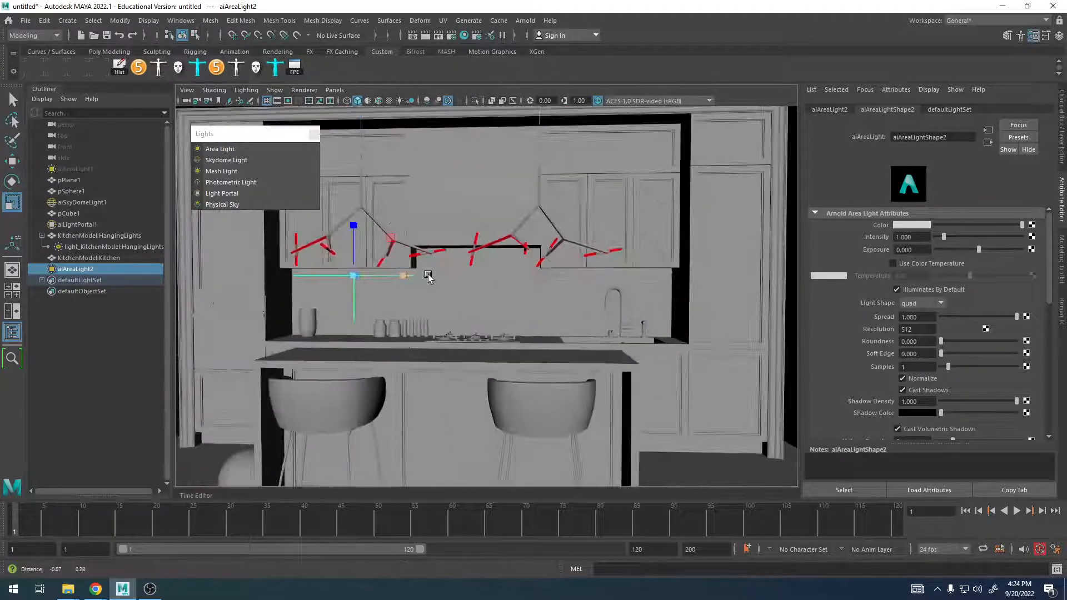
# Duplicate the strip light and move the copy along the wall beneath the cabinets above the sink
pyautogui.hotkey('ctrl', 'd')
pyautogui.press('w')
pyautogui.moveTo(412, 276); pyautogui.dragTo(588, 277)
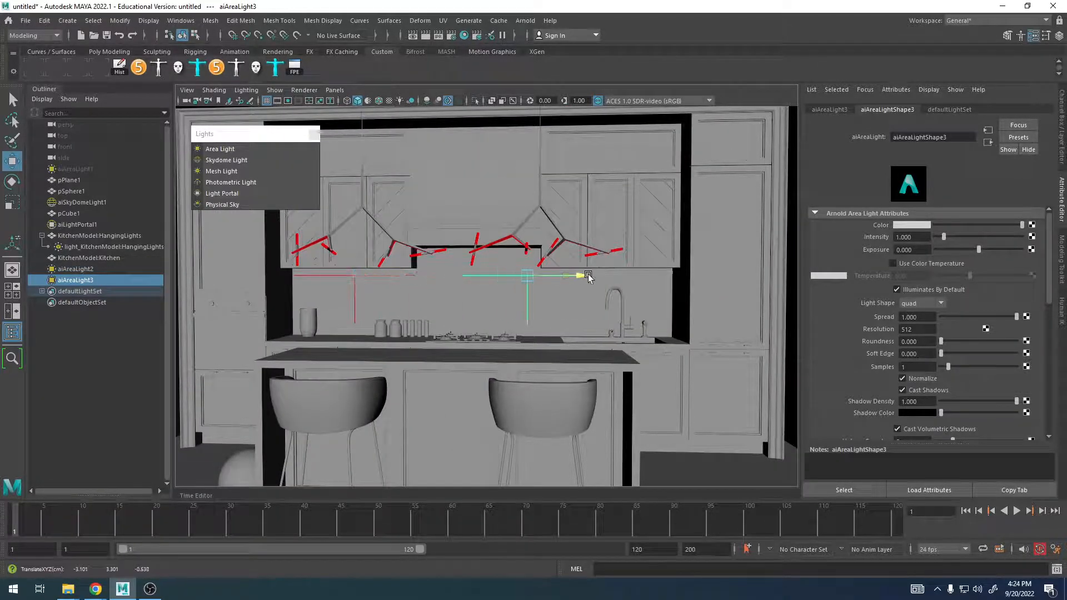
pyautogui.keyDown('alt'); pyautogui.moveTo(668, 278); pyautogui.dragTo(630, 357); pyautogui.keyUp('alt')
# Duplicate the area light above the sink and move the copy over toward the range hood
pyautogui.hotkey('ctrl', 'd')
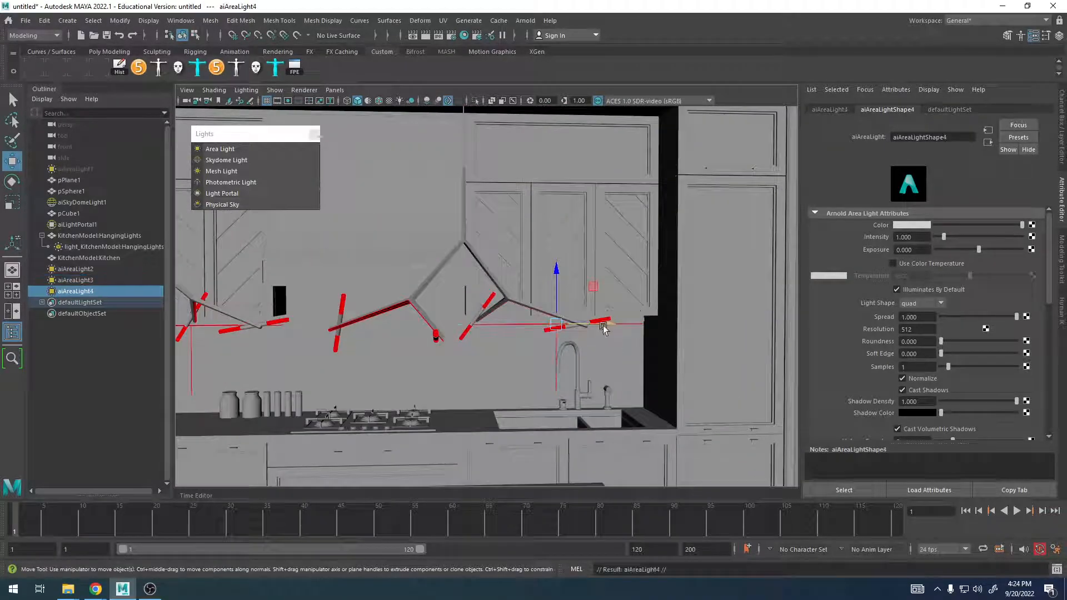
pyautogui.moveTo(606, 324); pyautogui.dragTo(481, 319)
pyautogui.keyDown('alt'); pyautogui.moveTo(464, 319); pyautogui.dragTo(517, 324, button='middle'); pyautogui.keyUp('alt')
pyautogui.keyDown('alt'); pyautogui.moveTo(517, 324); pyautogui.dragTo(593, 337, button='right'); pyautogui.keyUp('alt')
pyautogui.keyDown('alt'); pyautogui.moveTo(592, 338); pyautogui.dragTo(590, 305); pyautogui.keyUp('alt')
# Rotate the hood light perpendicular to the wall, shorten it, and place it under the hood's end nearest the sink
pyautogui.press('e')
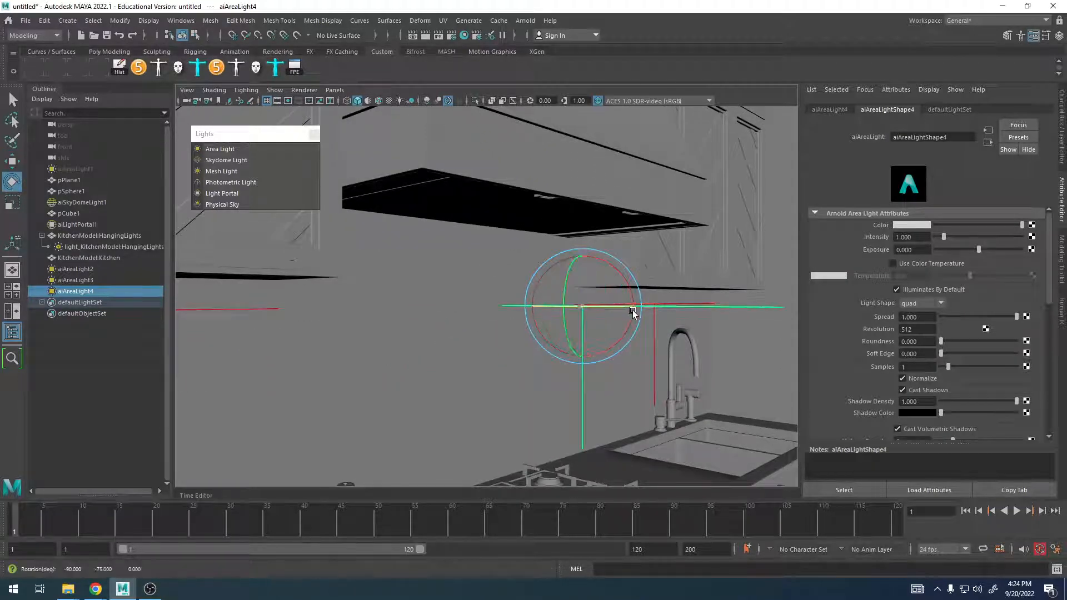
pyautogui.moveTo(638, 310)
pyautogui.keyDown('alt'); pyautogui.mouseDown()
pyautogui.moveTo(658, 302)
pyautogui.moveTo(637, 295)
pyautogui.mouseUp(); pyautogui.keyUp('alt')
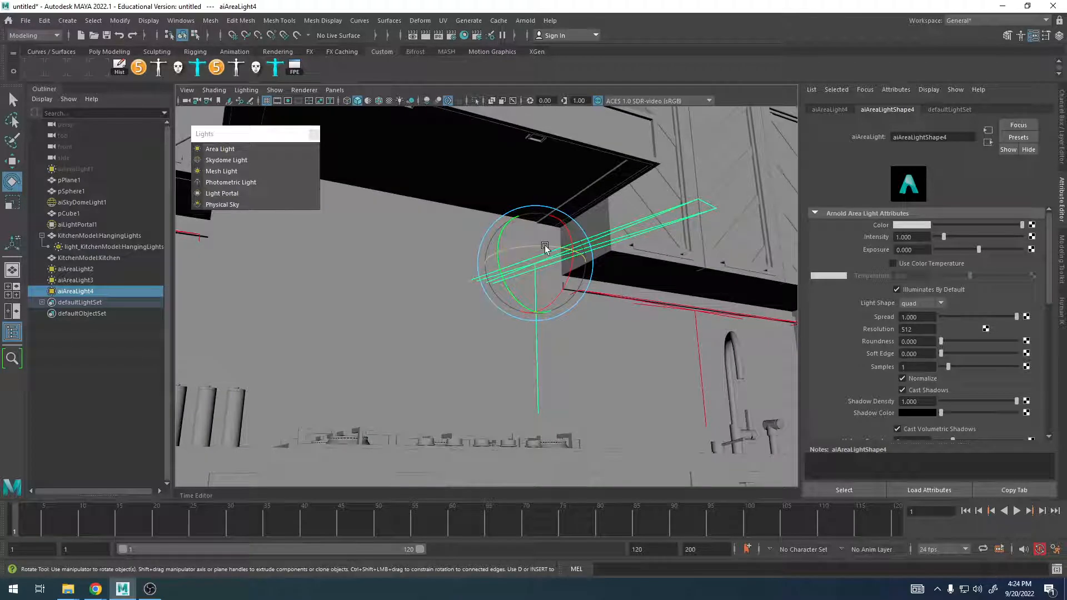
pyautogui.moveTo(544, 249)
pyautogui.mouseDown()
pyautogui.moveTo(530, 248)
pyautogui.moveTo(578, 251)
pyautogui.moveTo(561, 236)
pyautogui.mouseUp()
pyautogui.press('r')
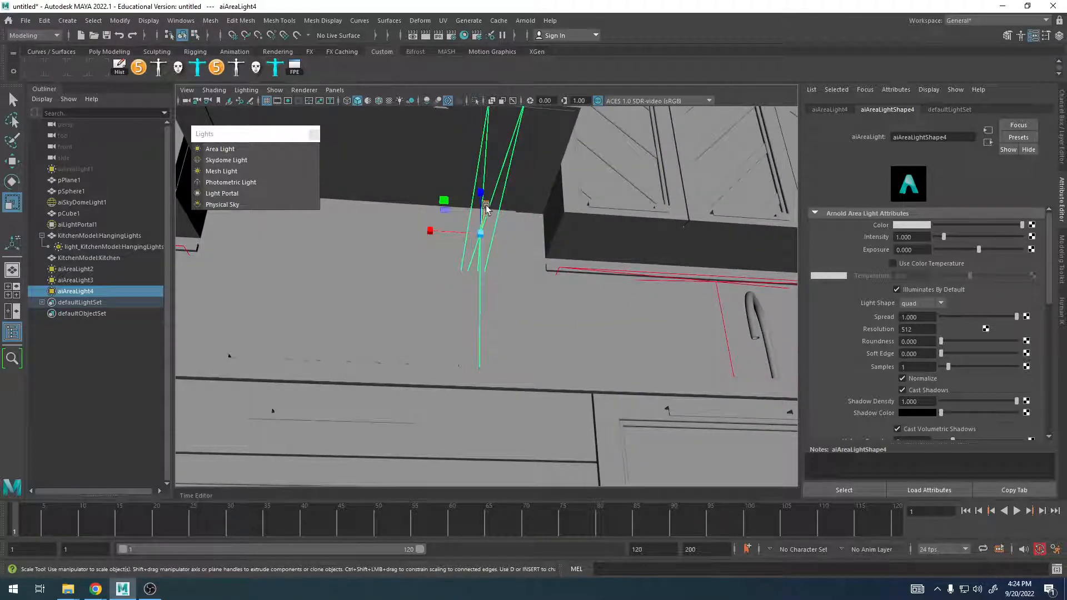
pyautogui.moveTo(485, 207); pyautogui.dragTo(317, 257)
pyautogui.press('w')
# Duplicate the short hood light and move the copy under the hood's opposite end, nearest the jars
pyautogui.hotkey('ctrl', 'd')
pyautogui.scroll(-5, 318, 257)
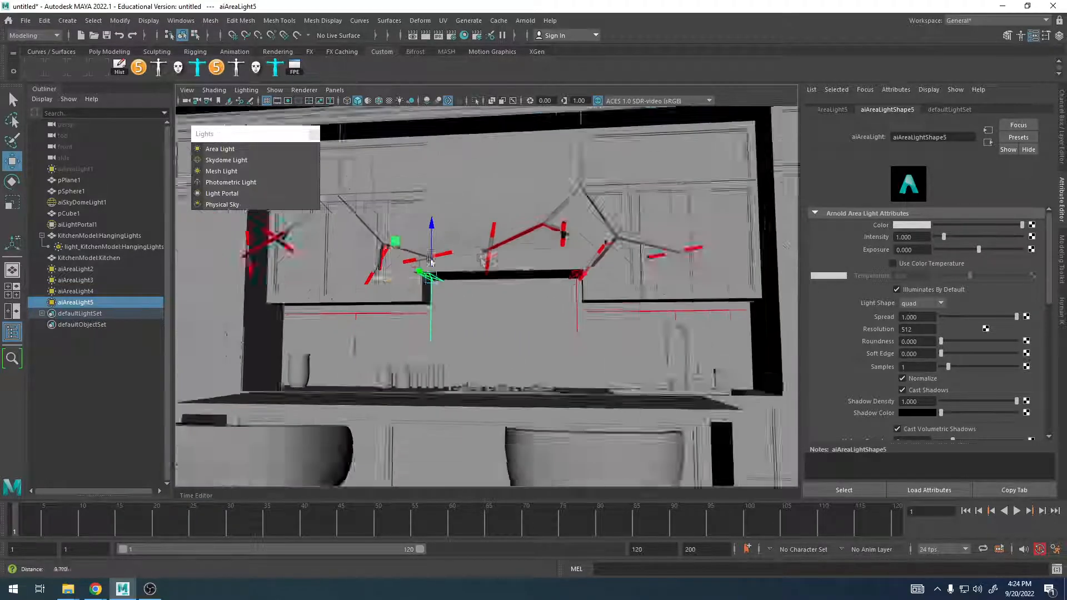
pyautogui.keyDown('alt'); pyautogui.moveTo(461, 223); pyautogui.dragTo(507, 238); pyautogui.keyUp('alt')
pyautogui.scroll(4, 611, 256)
pyautogui.moveTo(641, 265)
pyautogui.keyDown('alt'); pyautogui.mouseDown()
pyautogui.moveTo(652, 266)
pyautogui.moveTo(633, 251)
pyautogui.mouseUp(); pyautogui.keyUp('alt')
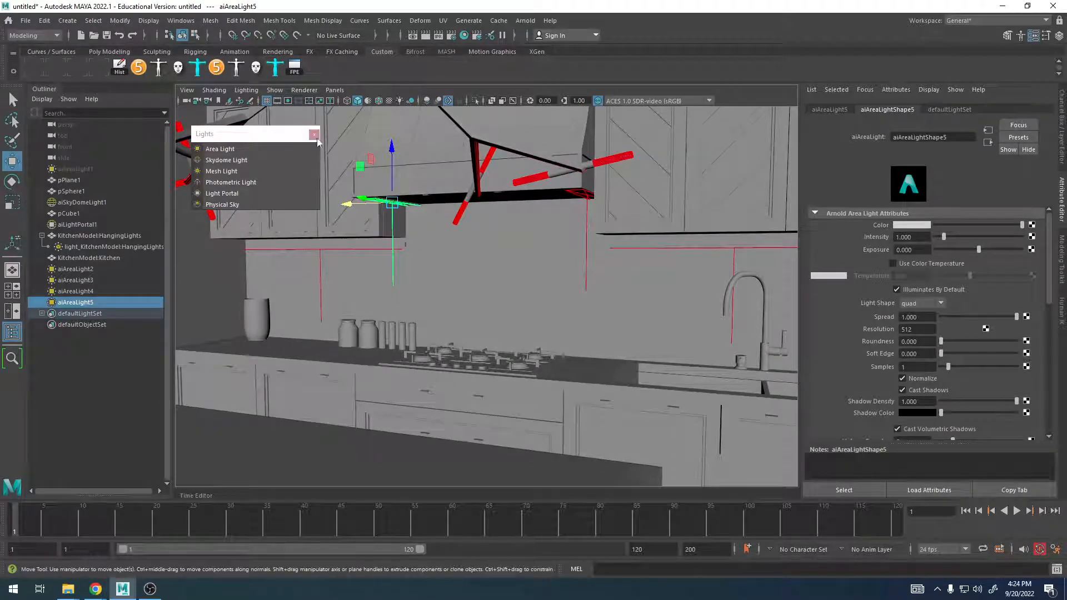
# Close the floating Lights list and open the Arnold RenderView to render the counter area with the new area lights
pyautogui.click(314, 135)
pyautogui.click(525, 21)
pyautogui.click(538, 53)
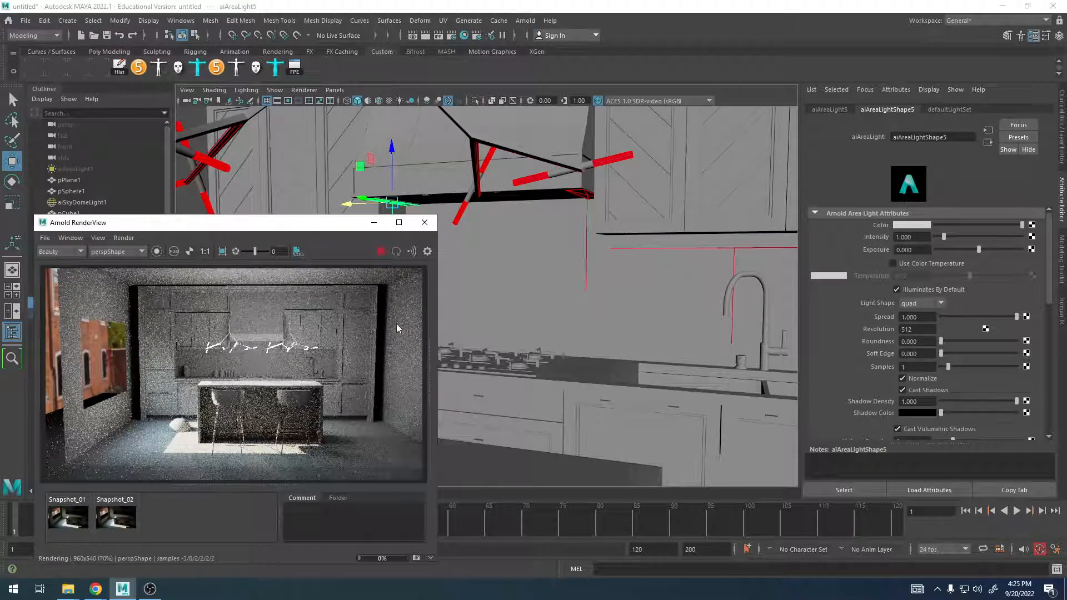
pyautogui.scroll(6, 319, 352)
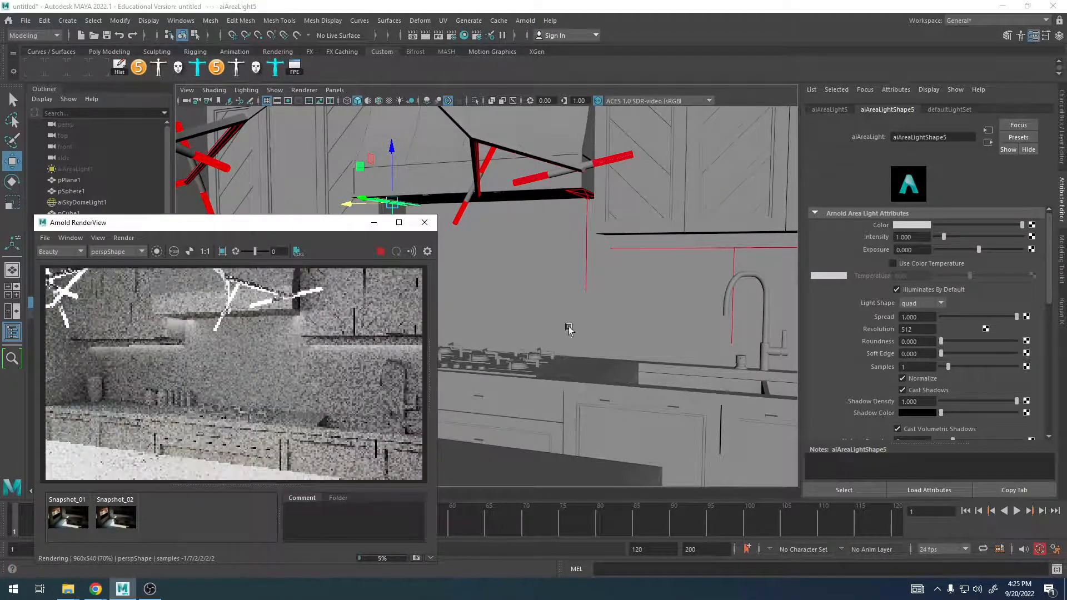
# Try an exposure of 2 on the area light above the sink, and raise it to 3
pyautogui.click(734, 249)
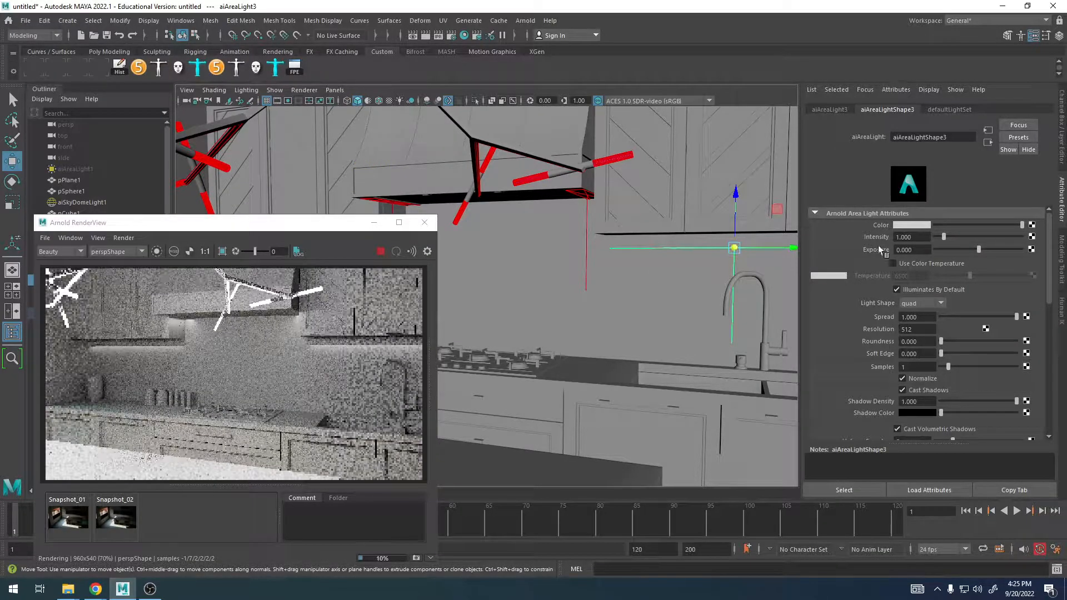
pyautogui.moveTo(918, 250); pyautogui.dragTo(841, 250)
pyautogui.write('2')
pyautogui.press('Return')
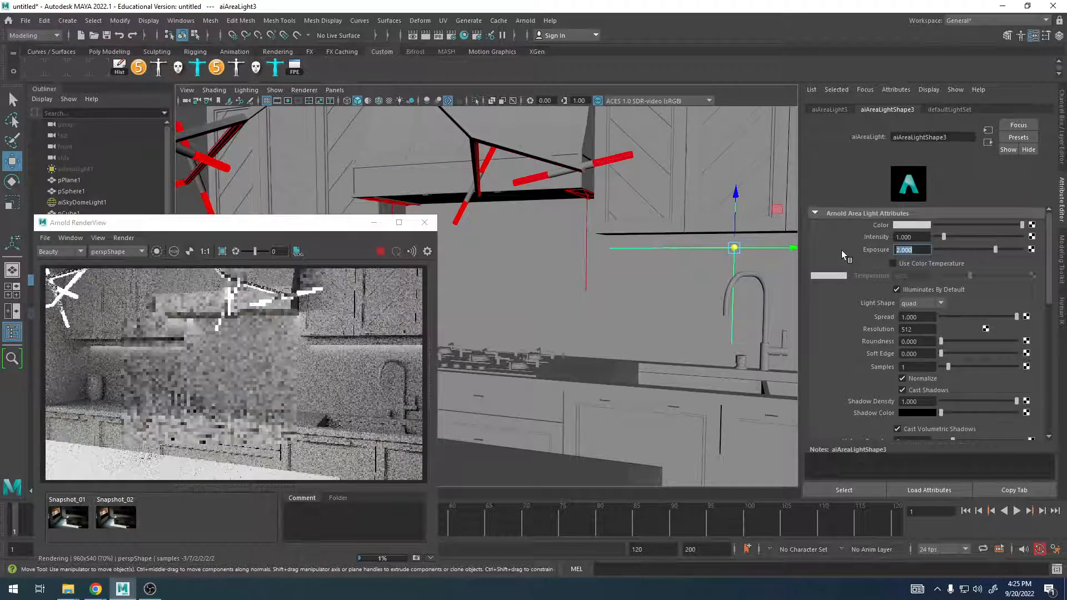
pyautogui.write('3')
pyautogui.press('Return')
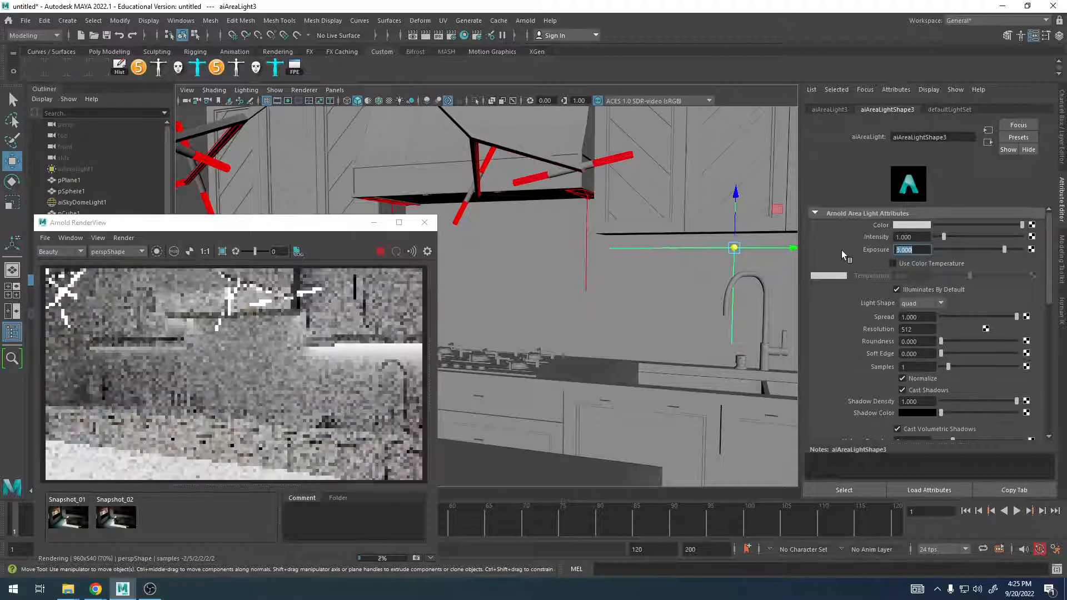
# Set the exposure of the area light under the hood's end nearest the sink to 3
pyautogui.click(669, 225)
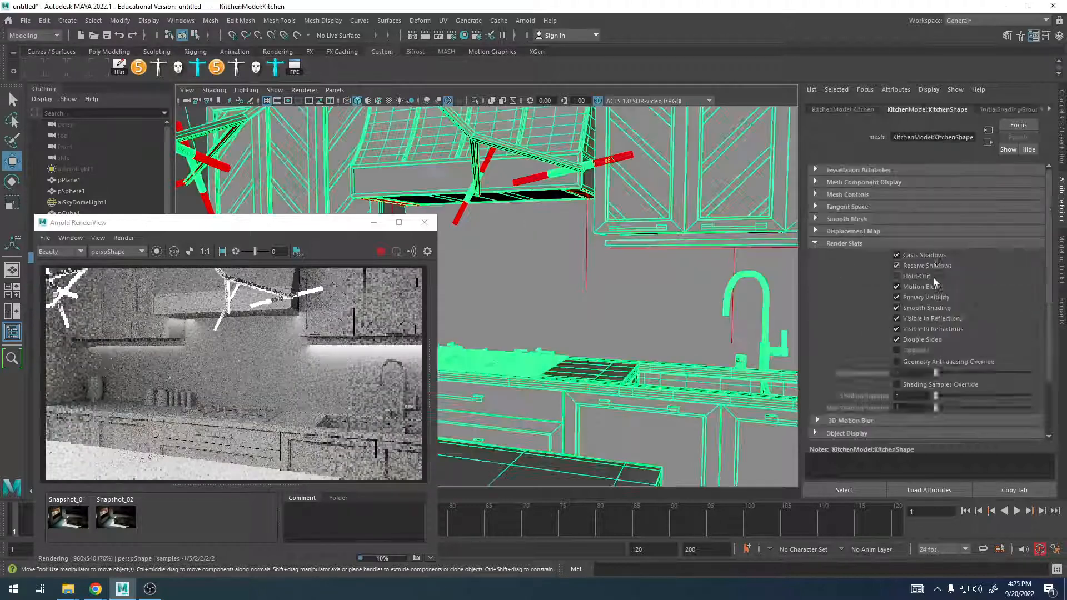
pyautogui.click(585, 205)
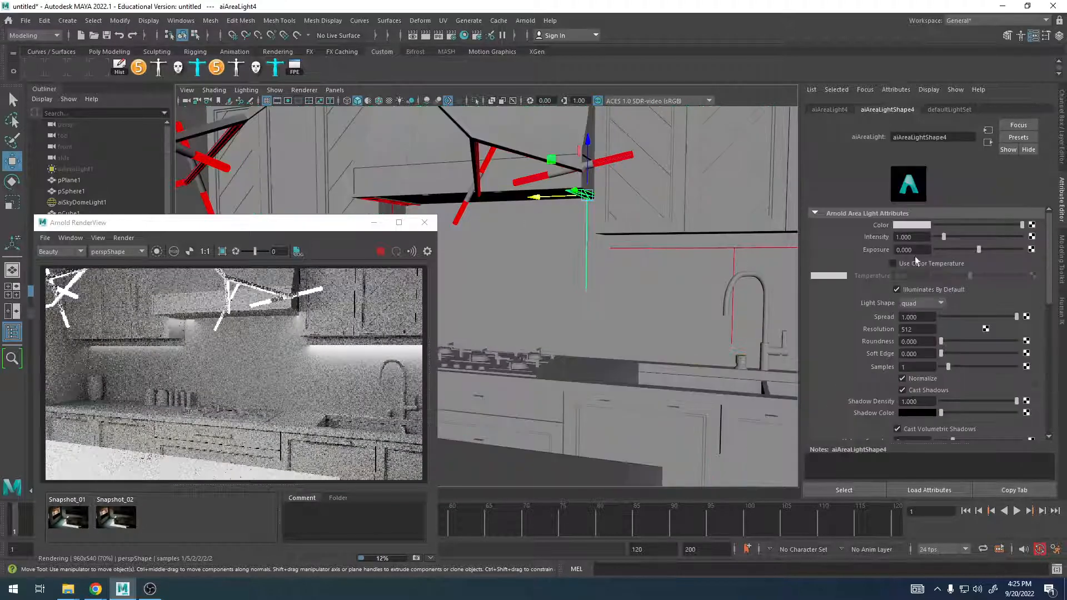
pyautogui.write('3')
pyautogui.press('Return')
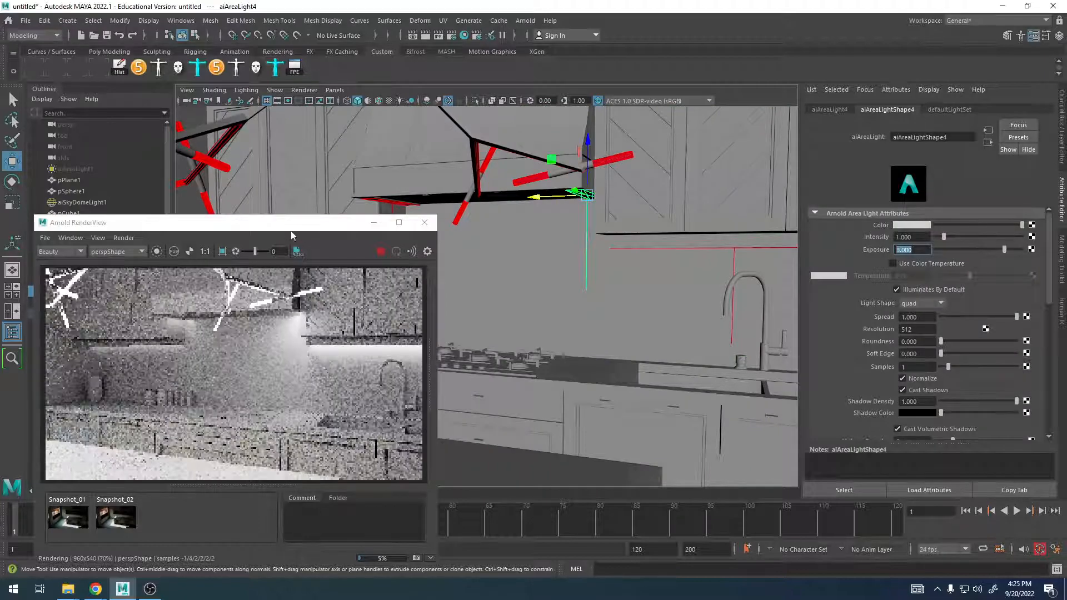
# Set the exposure of the area light under the hood's end nearest the jars to 3
pyautogui.moveTo(313, 225); pyautogui.dragTo(313, 257)
pyautogui.click(560, 230)
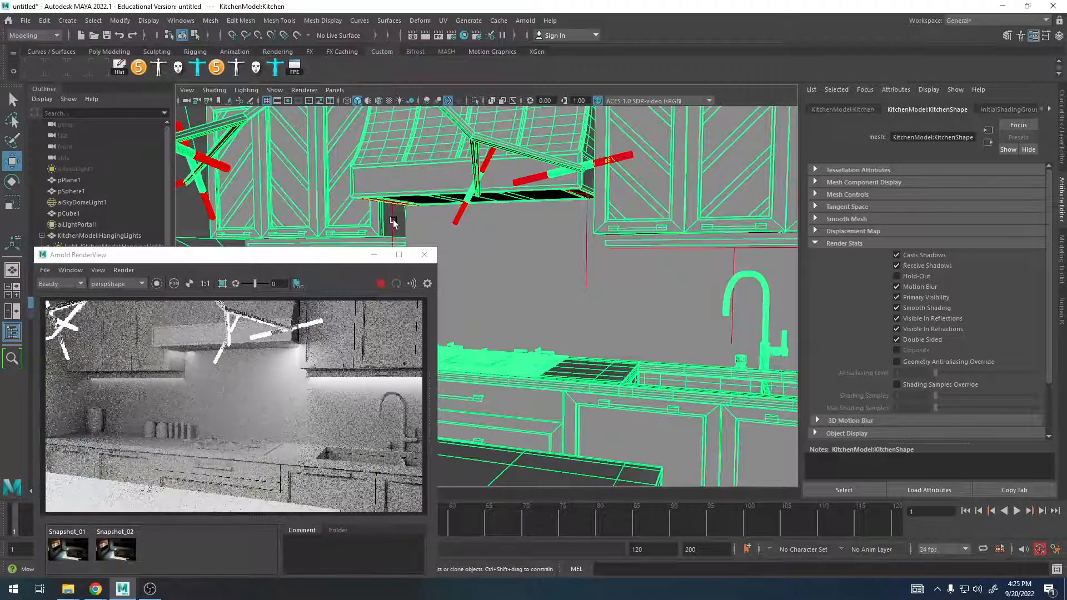
pyautogui.click(393, 221)
pyautogui.moveTo(917, 250); pyautogui.dragTo(849, 259)
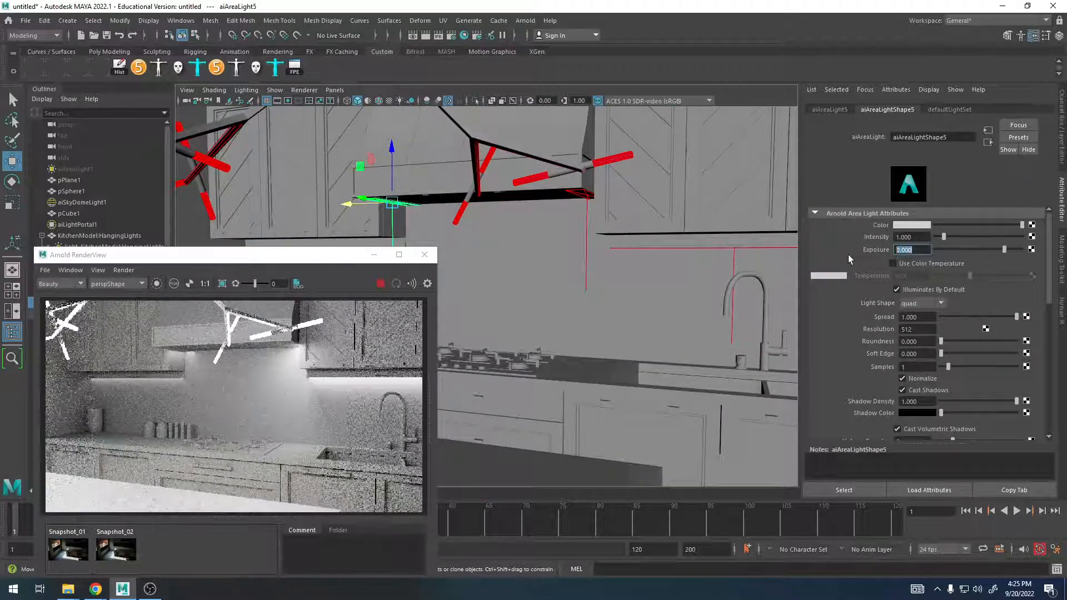
# Set the exposure of the area light under the wall cabinet above the jars to 3
pyautogui.keyDown('alt'); pyautogui.moveTo(638, 169); pyautogui.dragTo(548, 189); pyautogui.keyUp('alt')
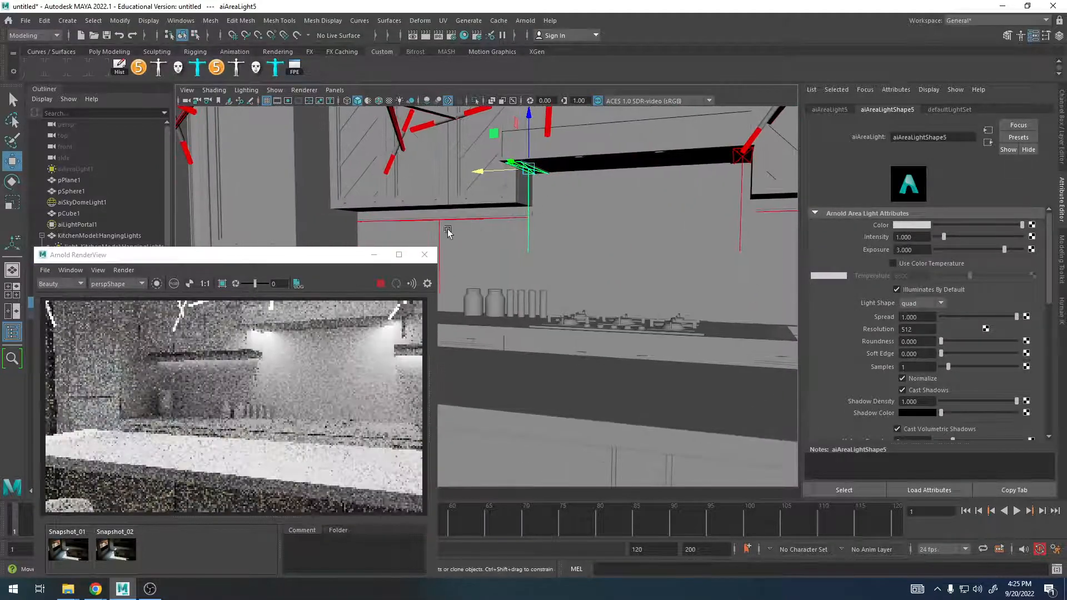
pyautogui.click(438, 221)
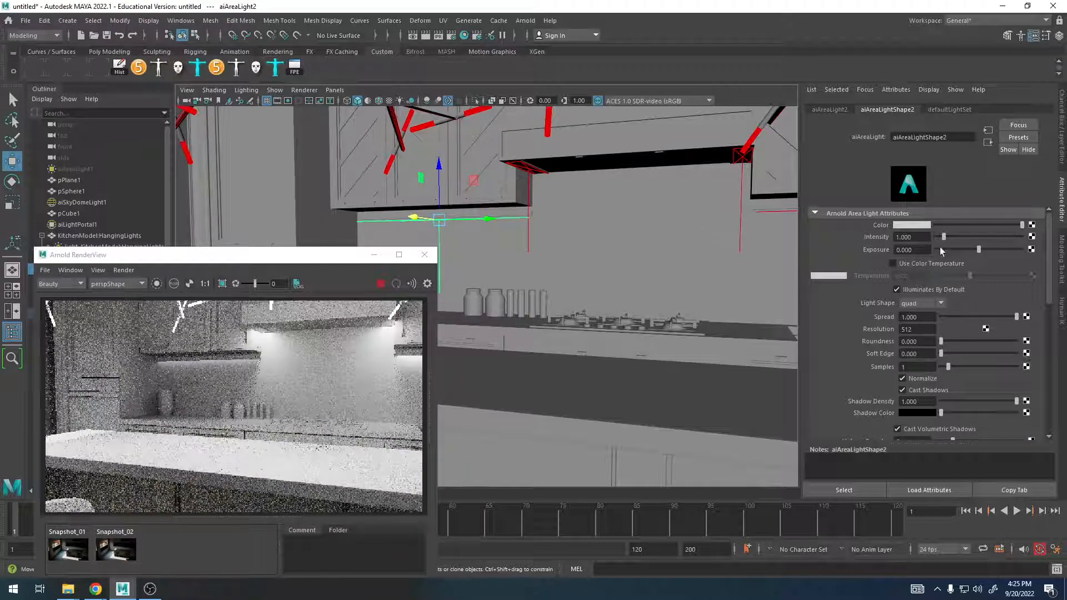
pyautogui.write('3')
pyautogui.press('Return')
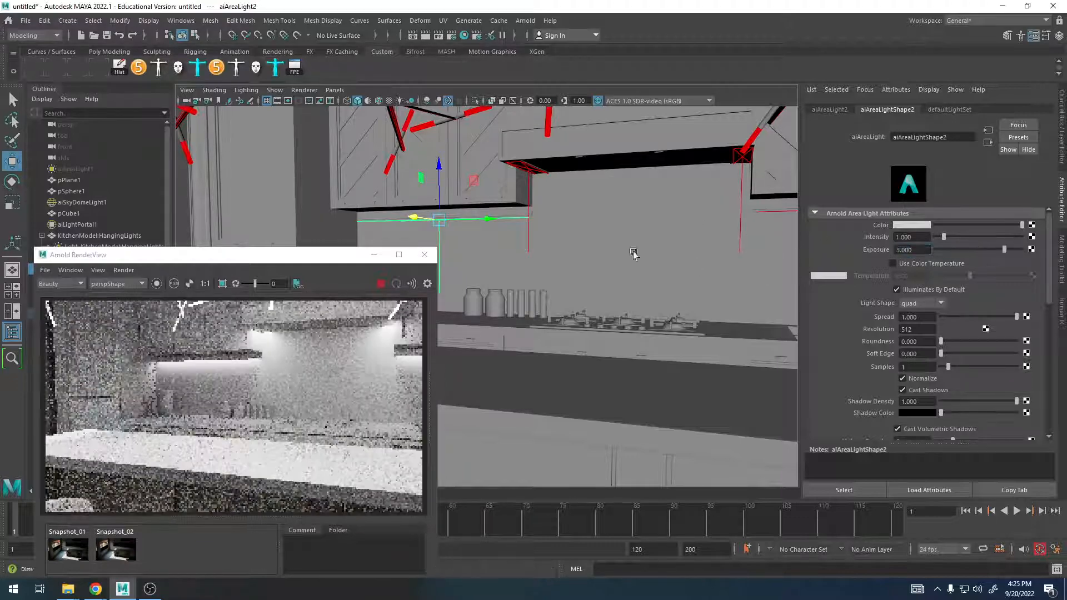
# Tint the color of the area light above the jars a pale warm orange with a hue of 30
pyautogui.scroll(-5, 634, 252)
pyautogui.scroll(8, 552, 241)
pyautogui.keyDown('alt'); pyautogui.moveTo(532, 231); pyautogui.dragTo(620, 267); pyautogui.keyUp('alt')
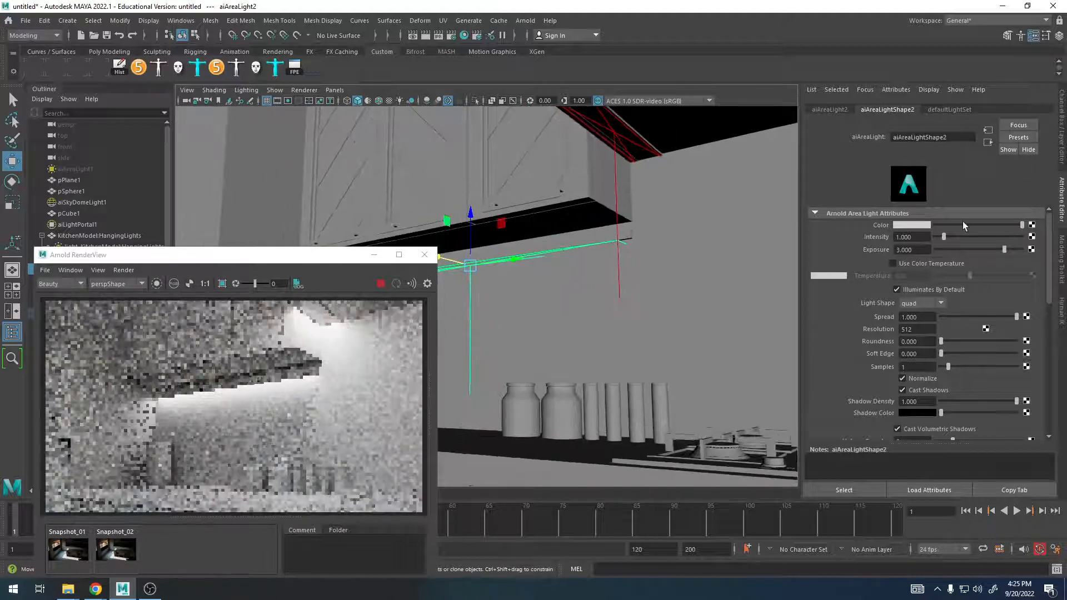
pyautogui.click(926, 225)
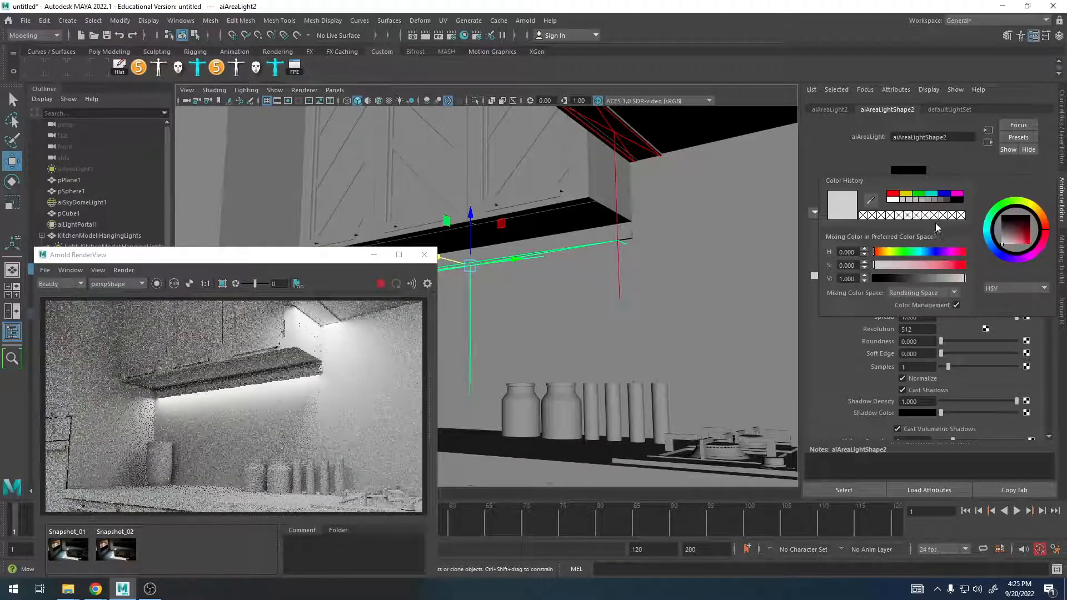
pyautogui.click(895, 194)
pyautogui.moveTo(884, 266)
pyautogui.mouseDown()
pyautogui.moveTo(881, 252)
pyautogui.moveTo(903, 265)
pyautogui.mouseUp()
pyautogui.click(888, 252)
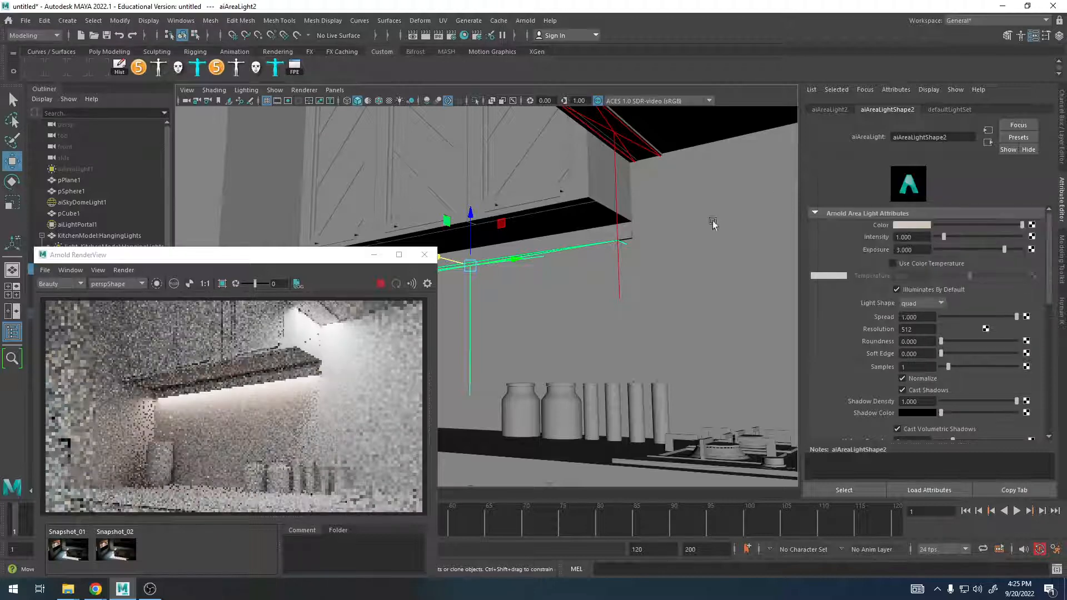
# Apply the same pale warm color from the color history to both area lights under the range hood
pyautogui.click(615, 136)
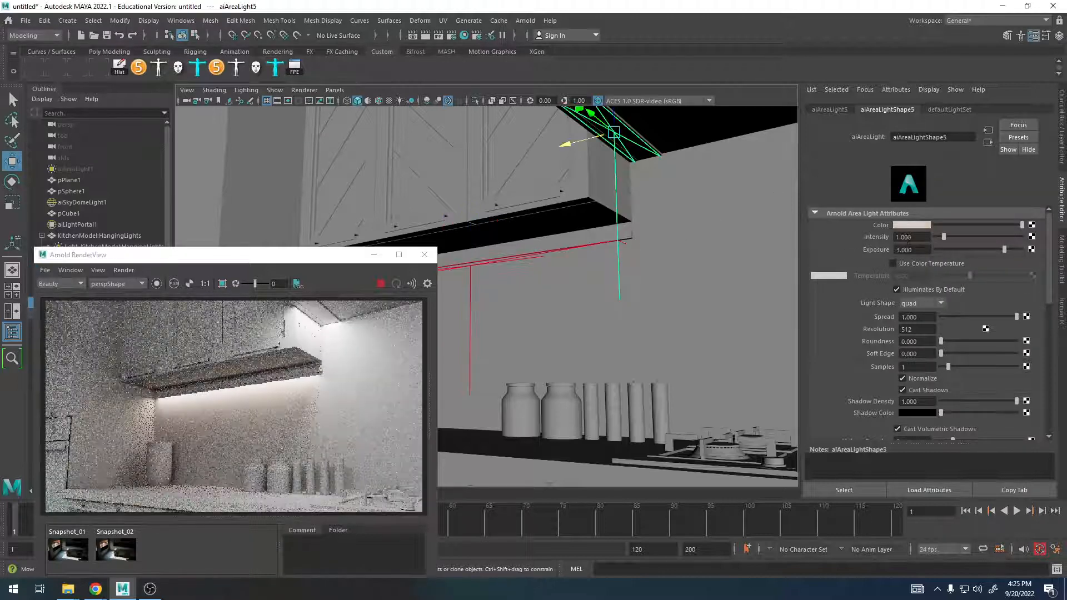
pyautogui.click(907, 225)
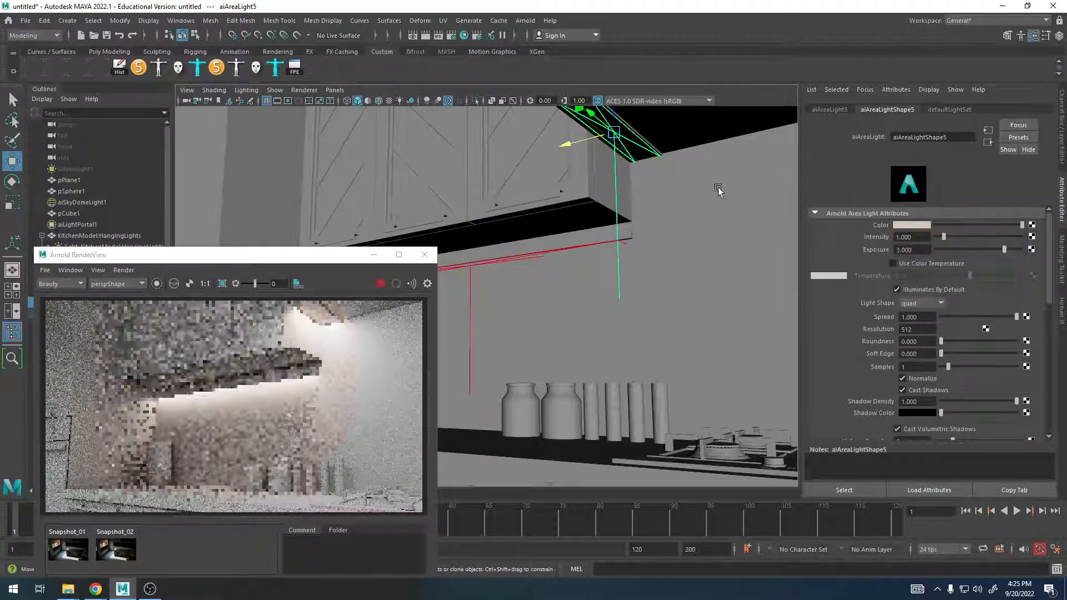
pyautogui.keyDown('alt'); pyautogui.moveTo(715, 186); pyautogui.dragTo(547, 290); pyautogui.keyUp('alt')
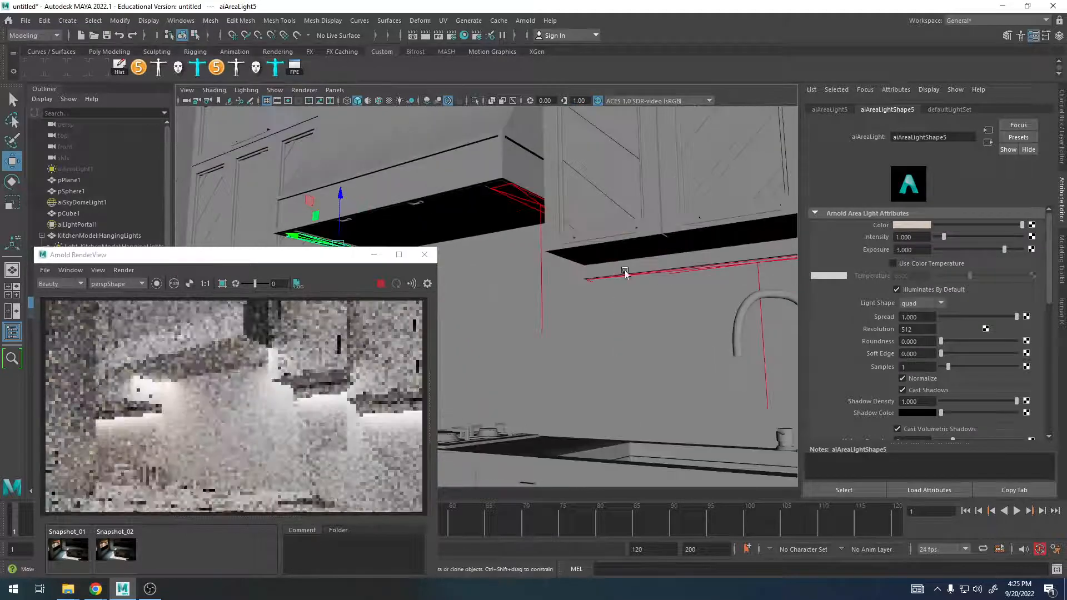
pyautogui.click(543, 292)
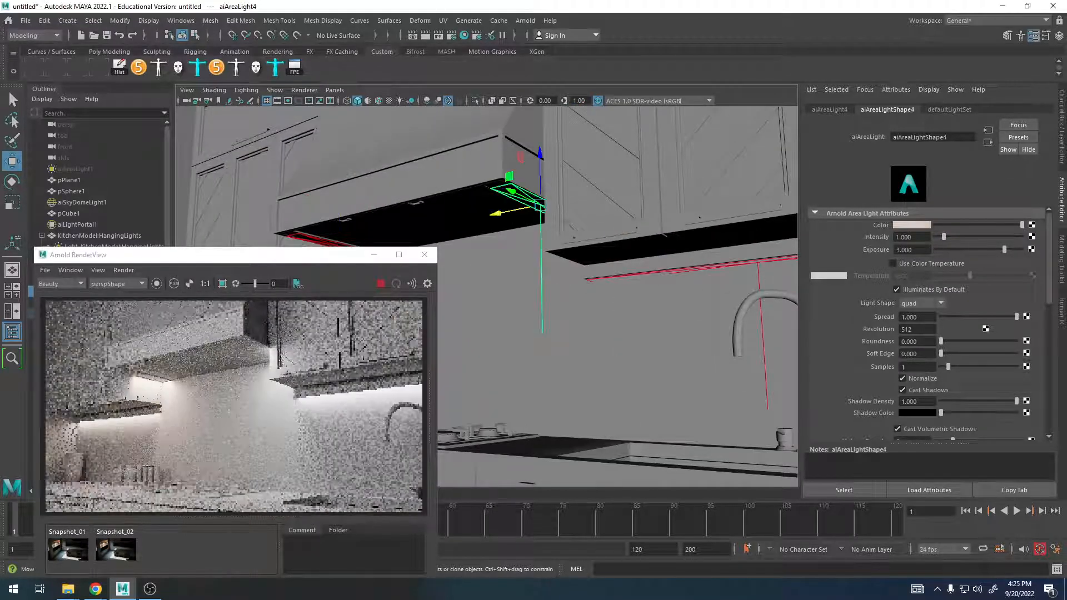
pyautogui.click(914, 225)
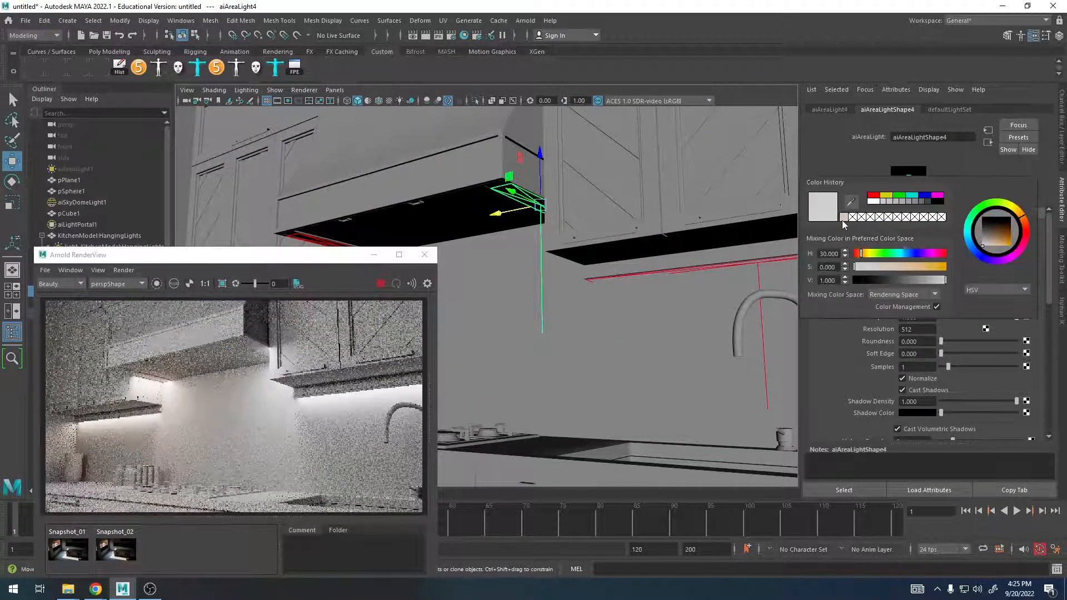
pyautogui.click(841, 220)
# Give the area light under the cabinet above the sink the same pale warm color
pyautogui.click(754, 262)
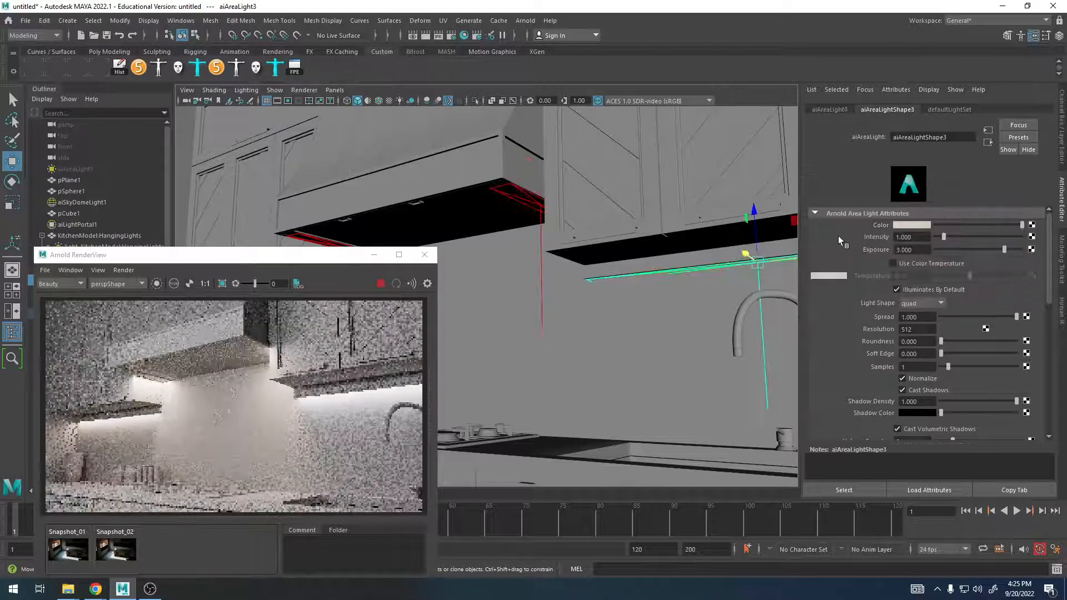
pyautogui.click(901, 226)
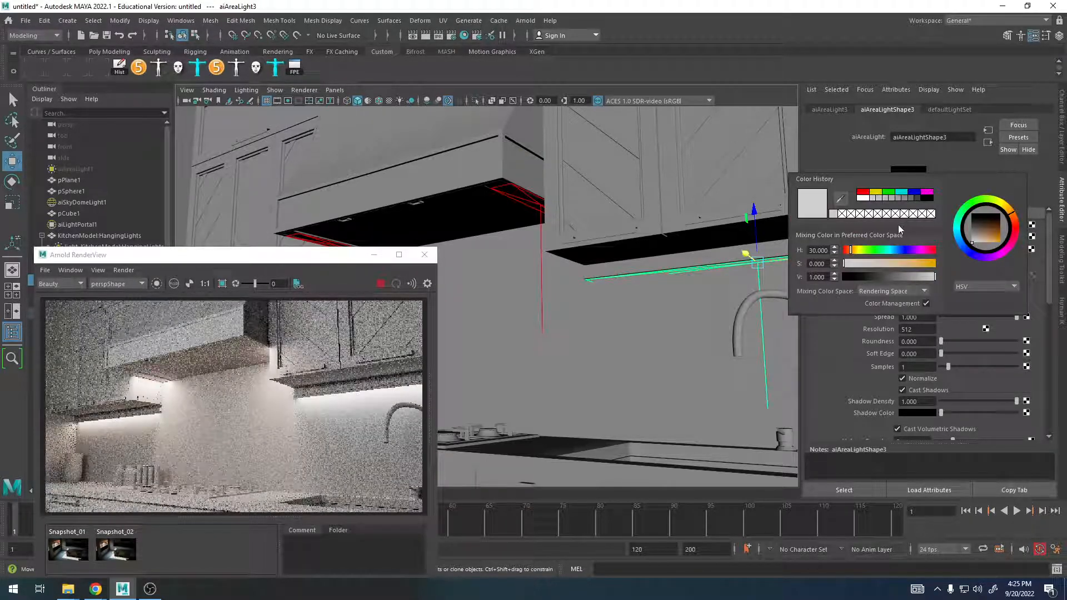
pyautogui.click(834, 216)
# Frame the whole kitchen from the front in the perspective view, with the island, stools and side window in the render
pyautogui.keyDown('alt'); pyautogui.moveTo(708, 306); pyautogui.dragTo(622, 314, button='right'); pyautogui.keyUp('alt')
pyautogui.moveTo(622, 313)
pyautogui.keyDown('alt'); pyautogui.mouseDown()
pyautogui.moveTo(578, 319)
pyautogui.moveTo(617, 314)
pyautogui.mouseUp(); pyautogui.keyUp('alt')
pyautogui.keyDown('alt'); pyautogui.moveTo(617, 314); pyautogui.dragTo(561, 311, button='right'); pyautogui.keyUp('alt')
pyautogui.keyDown('alt'); pyautogui.moveTo(561, 311); pyautogui.dragTo(662, 296); pyautogui.keyUp('alt')
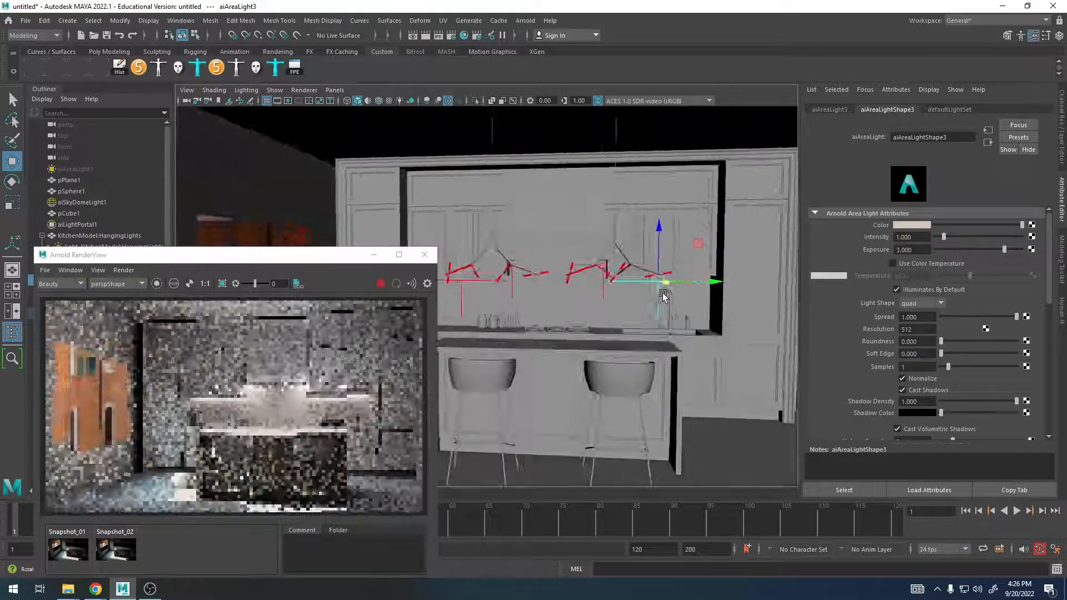
pyautogui.keyDown('alt'); pyautogui.moveTo(663, 296); pyautogui.dragTo(648, 268, button='right'); pyautogui.keyUp('alt')
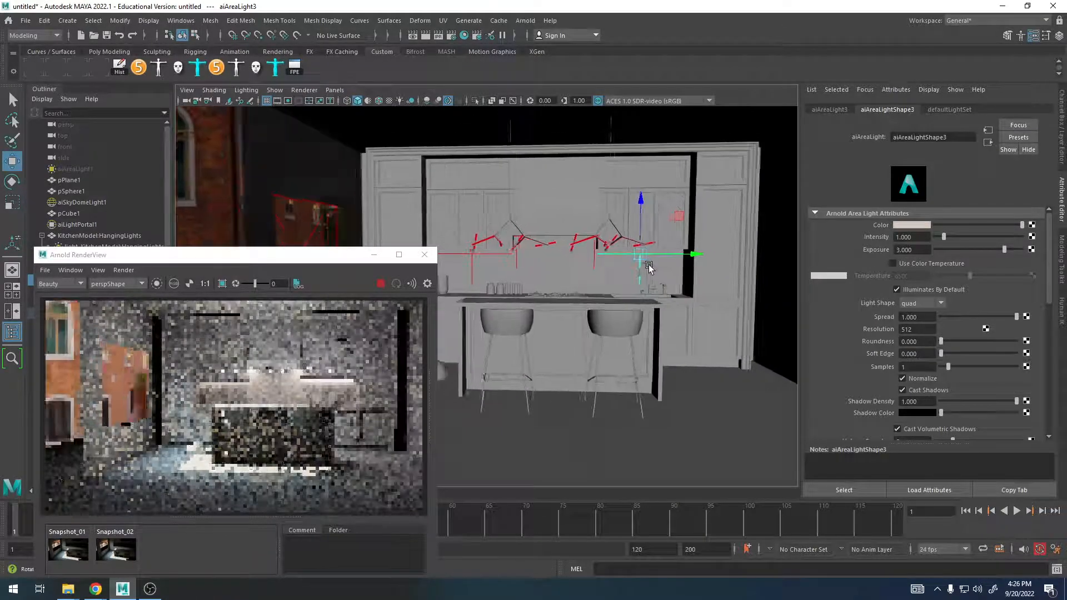
pyautogui.keyDown('alt'); pyautogui.moveTo(649, 268); pyautogui.dragTo(661, 266); pyautogui.keyUp('alt')
pyautogui.keyDown('alt'); pyautogui.moveTo(662, 265); pyautogui.dragTo(636, 272, button='middle'); pyautogui.keyUp('alt')
pyautogui.keyDown('alt'); pyautogui.moveTo(635, 271); pyautogui.dragTo(629, 276); pyautogui.keyUp('alt')
pyautogui.keyDown('alt'); pyautogui.moveTo(629, 276); pyautogui.dragTo(637, 279, button='right'); pyautogui.keyUp('alt')
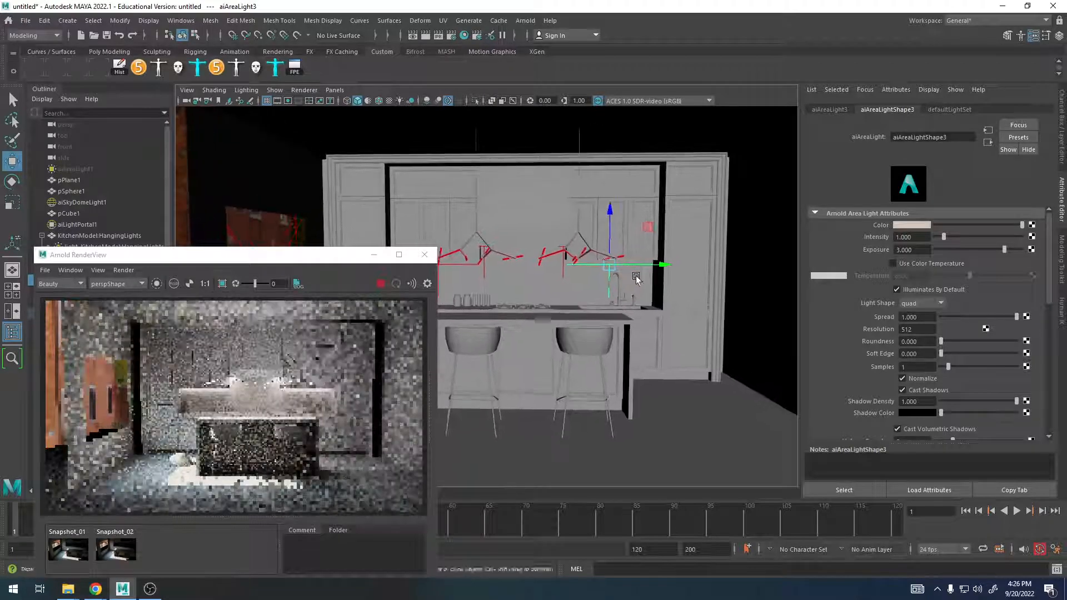
pyautogui.keyDown('alt'); pyautogui.moveTo(637, 279); pyautogui.dragTo(636, 288, button='middle'); pyautogui.keyUp('alt')
pyautogui.keyDown('alt'); pyautogui.moveTo(635, 287); pyautogui.dragTo(623, 282); pyautogui.keyUp('alt')
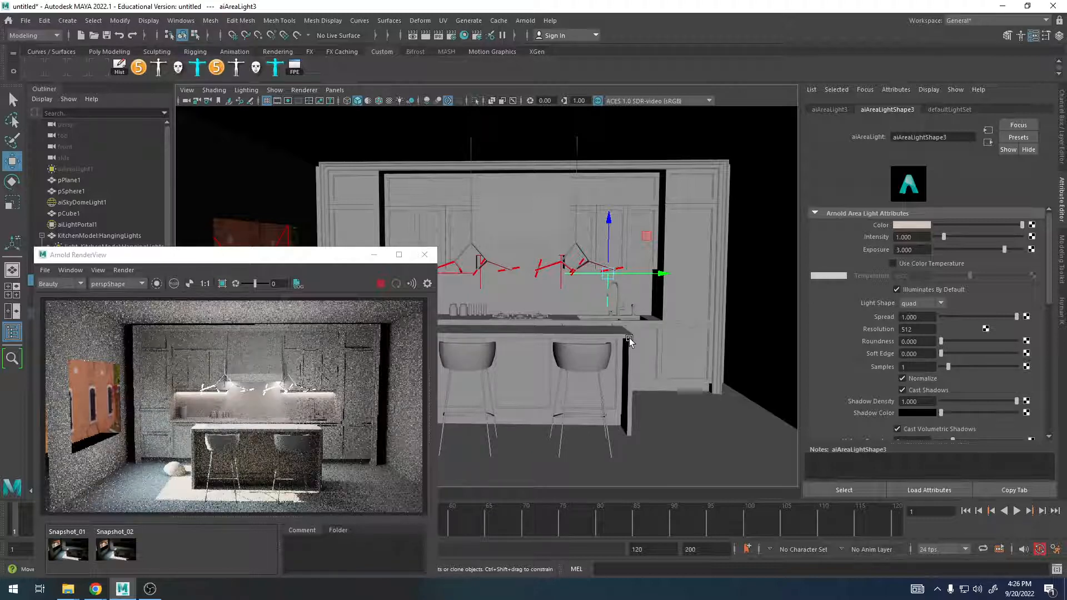
# Examine the rendered kitchen up close and as a whole, checking the noise and light on the cabinets, island and walls
pyautogui.click(758, 313)
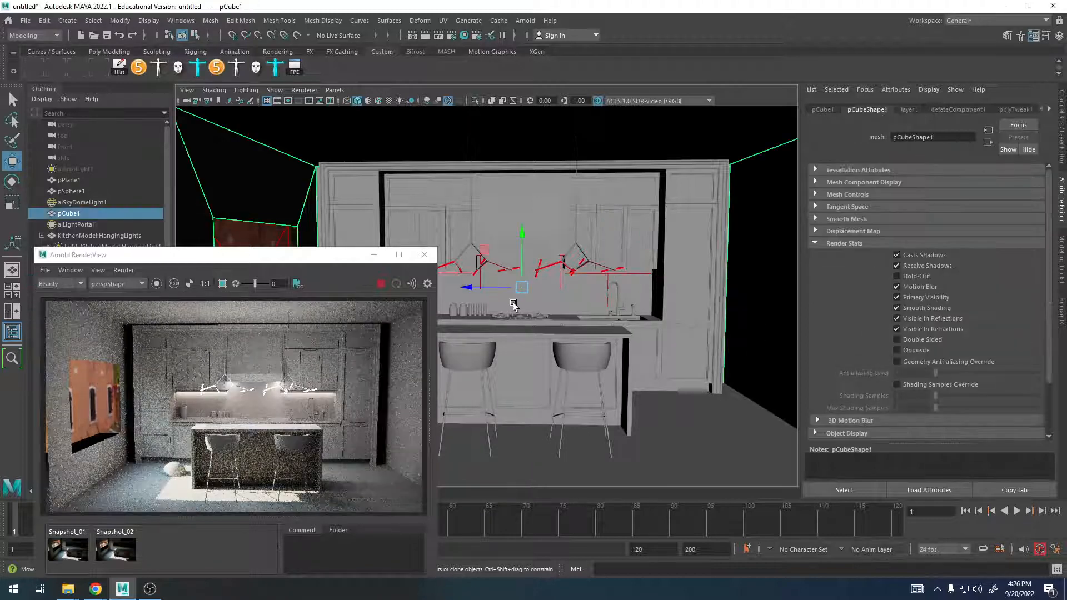
pyautogui.press('r')
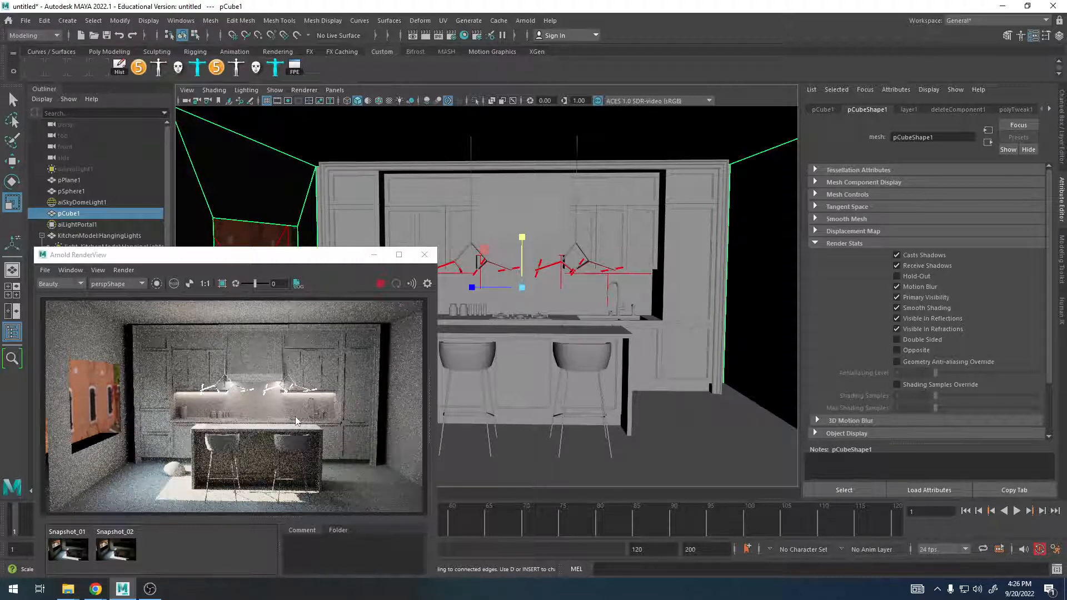
pyautogui.scroll(2, 296, 420)
pyautogui.scroll(2, 171, 314)
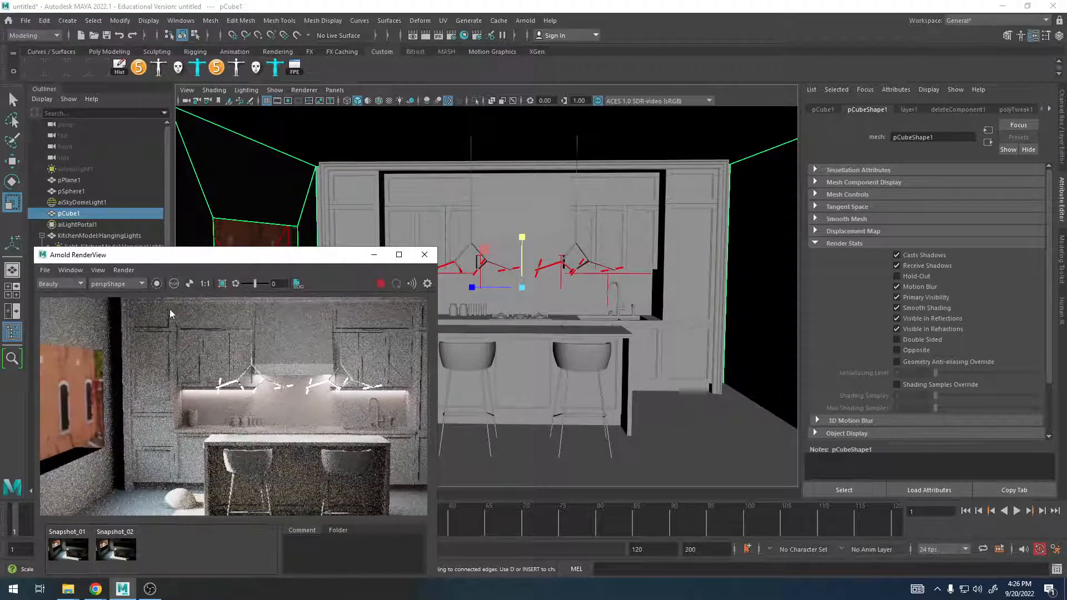
pyautogui.scroll(-3, 154, 470)
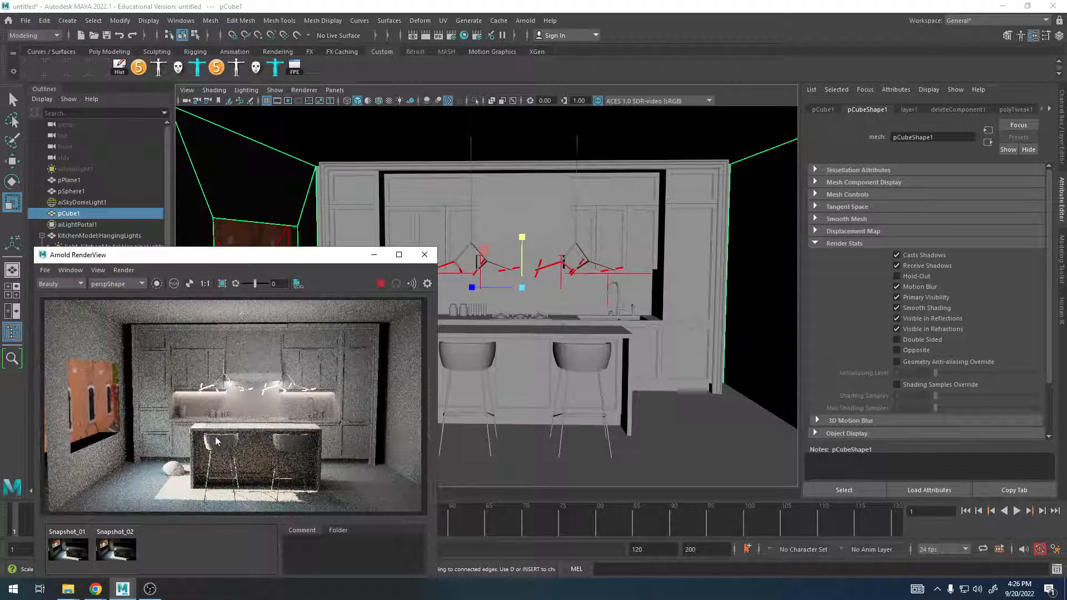
pyautogui.scroll(3, 164, 352)
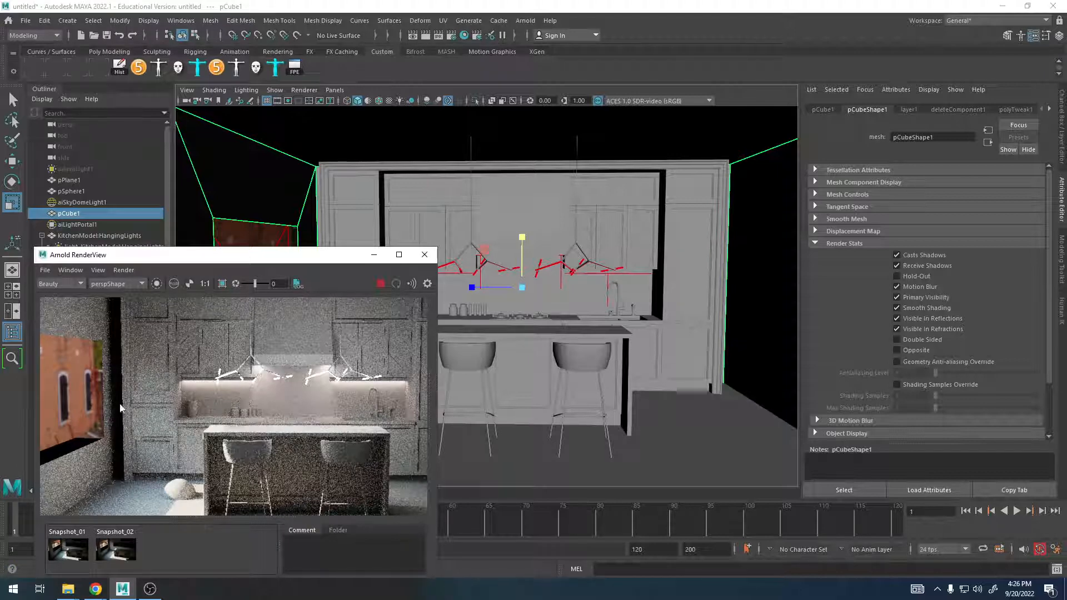
pyautogui.moveTo(120, 408); pyautogui.dragTo(147, 394)
pyautogui.moveTo(330, 441); pyautogui.dragTo(252, 428)
pyautogui.moveTo(268, 360); pyautogui.dragTo(351, 395)
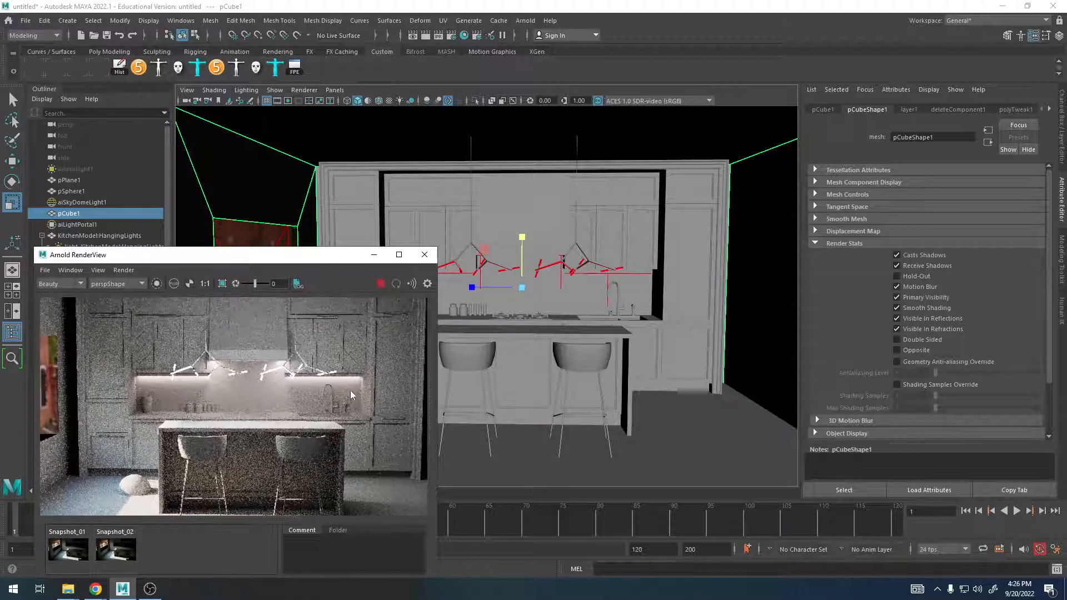
pyautogui.scroll(-2, 310, 379)
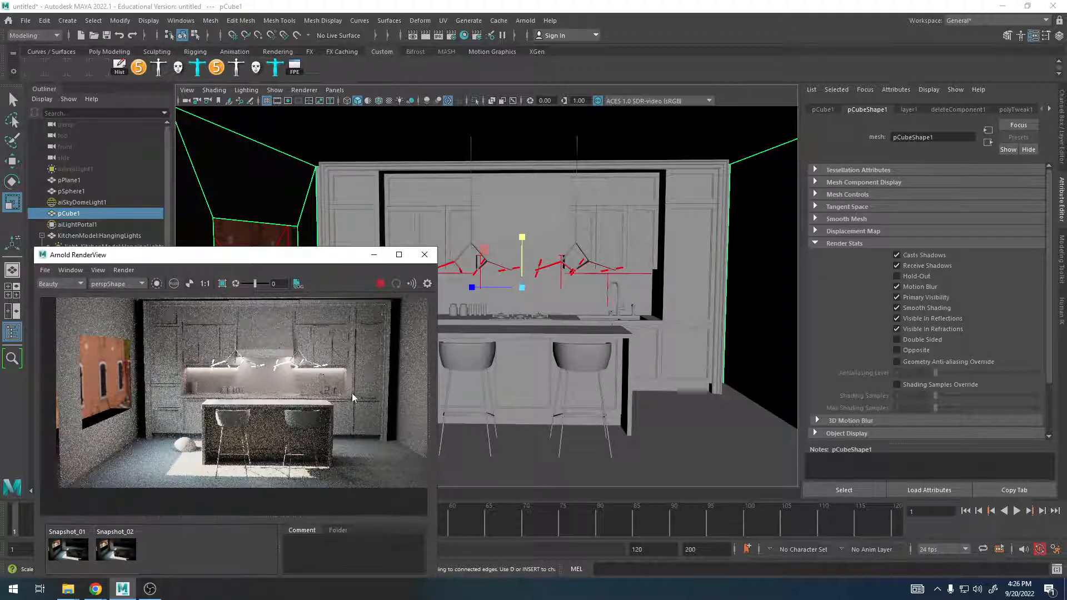
pyautogui.moveTo(347, 390); pyautogui.dragTo(332, 417, button='middle')
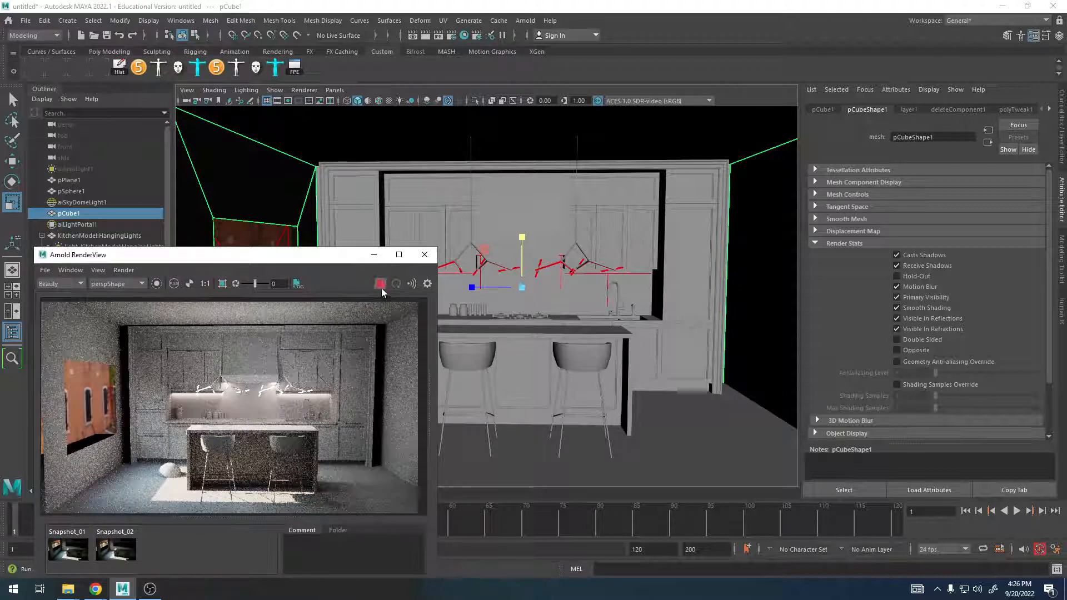
# Stop the live render and set the Arnold sampling to Camera (AA) 8 and Diffuse 10 in Render Settings
pyautogui.click(380, 284)
pyautogui.click(451, 35)
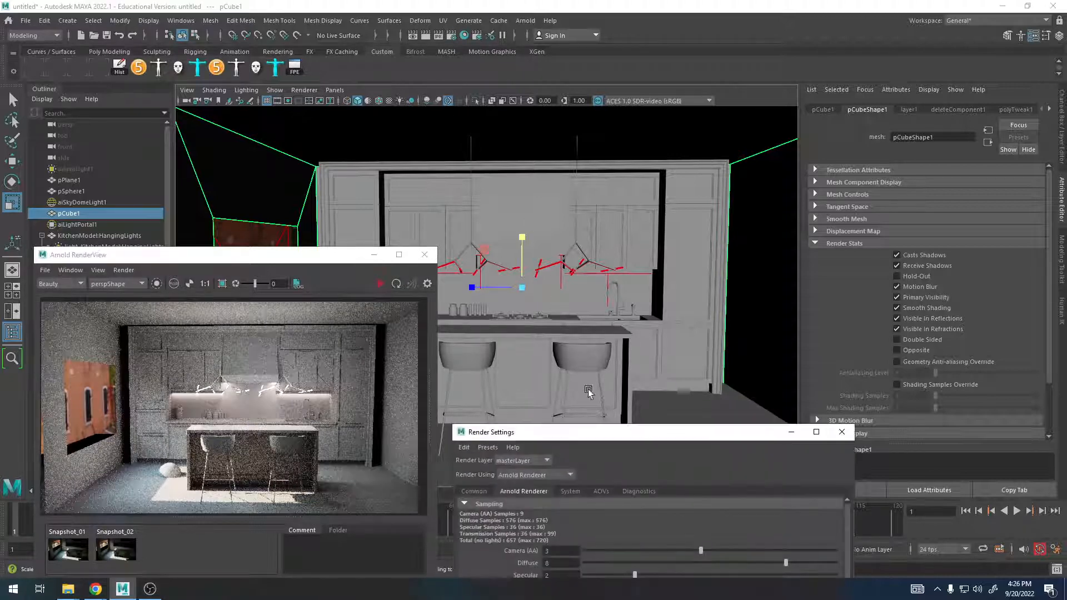
pyautogui.moveTo(606, 438); pyautogui.dragTo(594, 91)
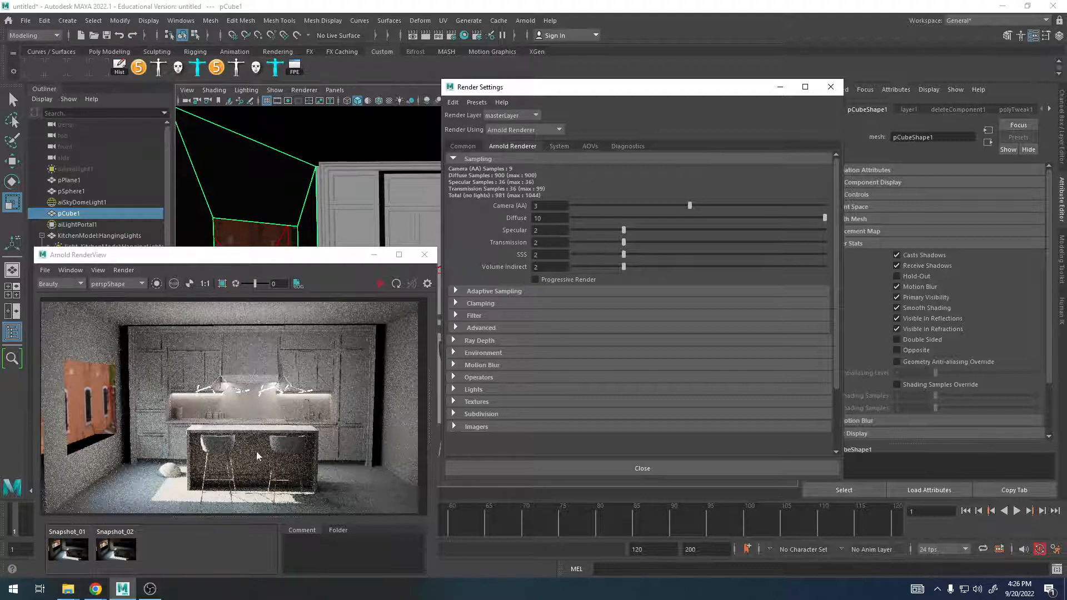
pyautogui.click(550, 230)
pyautogui.press('Tab')
pyautogui.press('Tab')
pyautogui.click(535, 217)
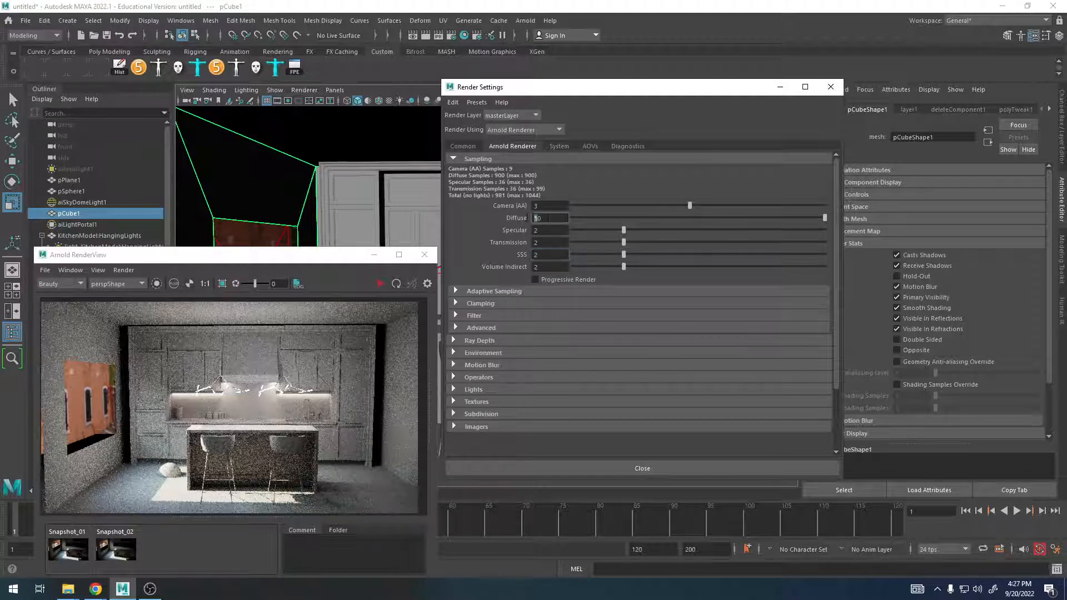
pyautogui.click(535, 206)
pyautogui.press('Return')
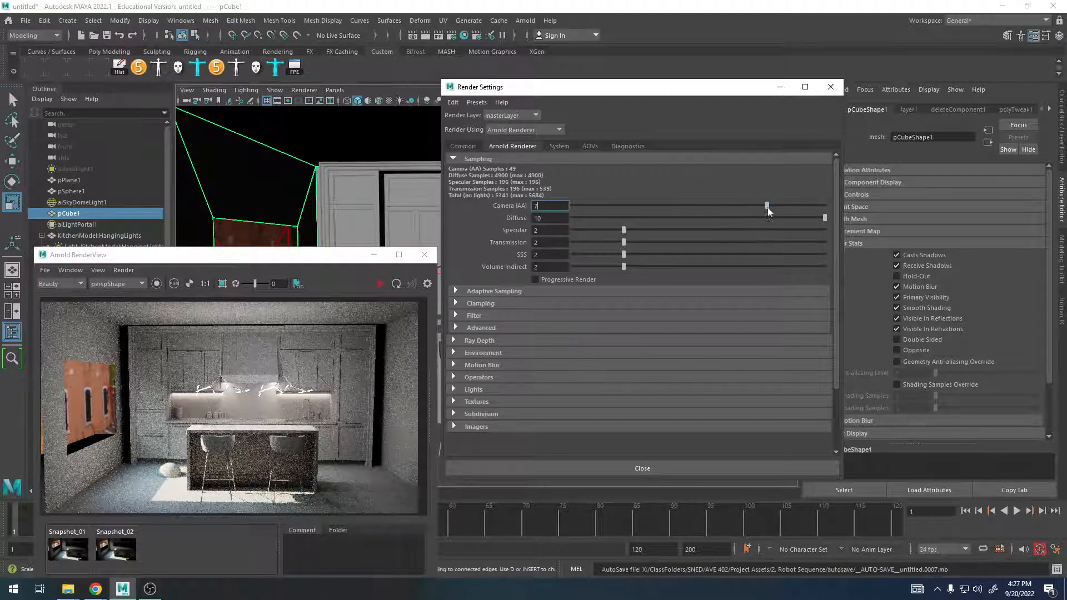
# Enlarge the Arnold RenderView and its image area, and move the window clear of the Outliner and the room's window
pyautogui.moveTo(295, 259); pyautogui.dragTo(303, 220)
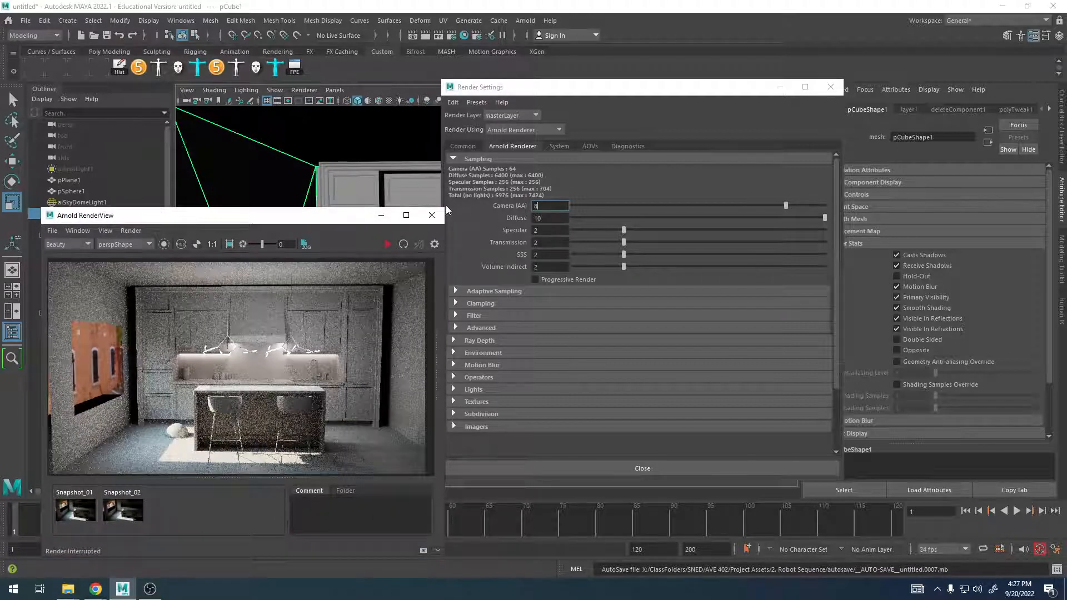
pyautogui.moveTo(445, 207); pyautogui.dragTo(696, 54)
pyautogui.scroll(3, 382, 268)
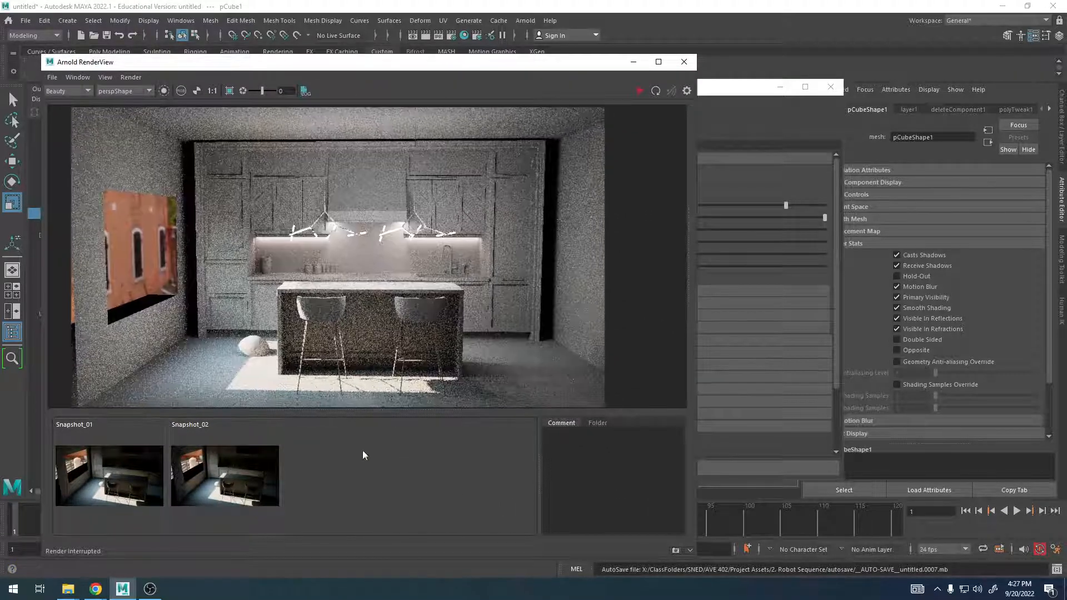
pyautogui.moveTo(371, 409); pyautogui.dragTo(371, 484)
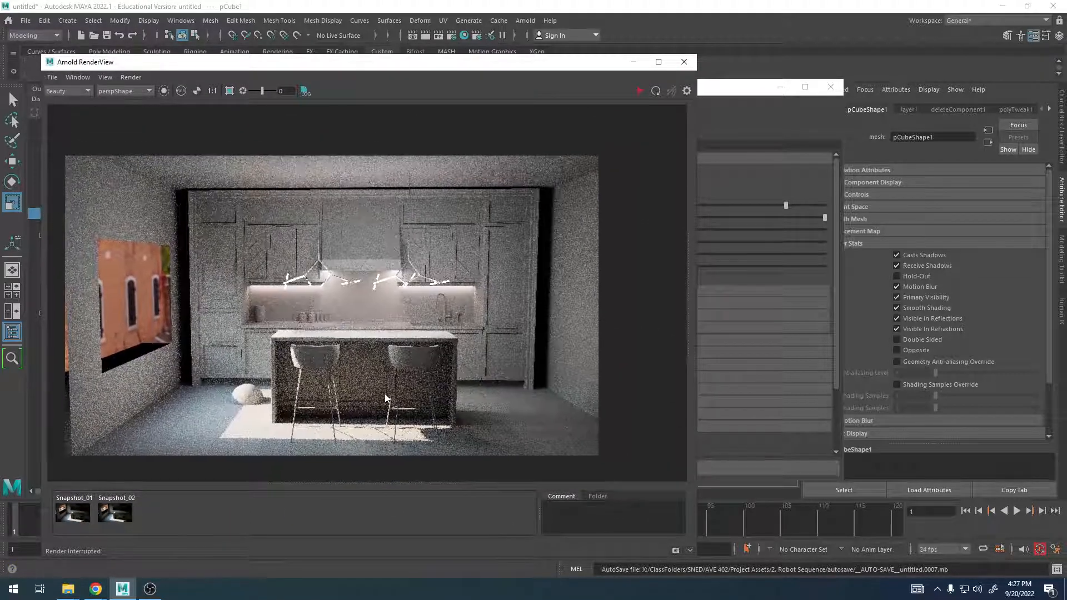
pyautogui.moveTo(430, 61); pyautogui.dragTo(728, 107)
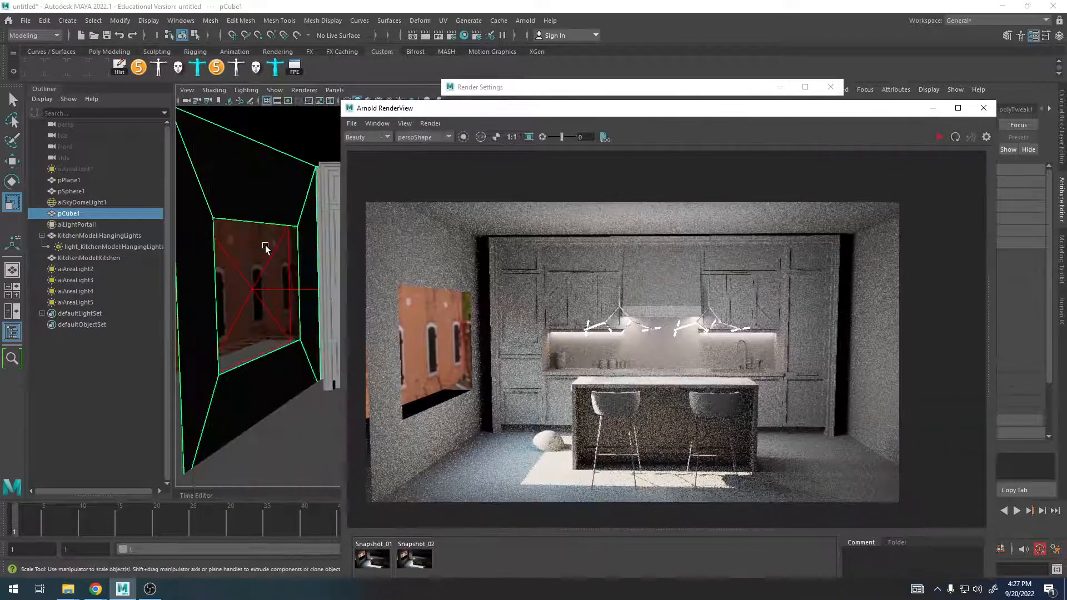
# Set the Camera visibility of the skydome light to 0
pyautogui.scroll(-3, 263, 252)
pyautogui.click(228, 272)
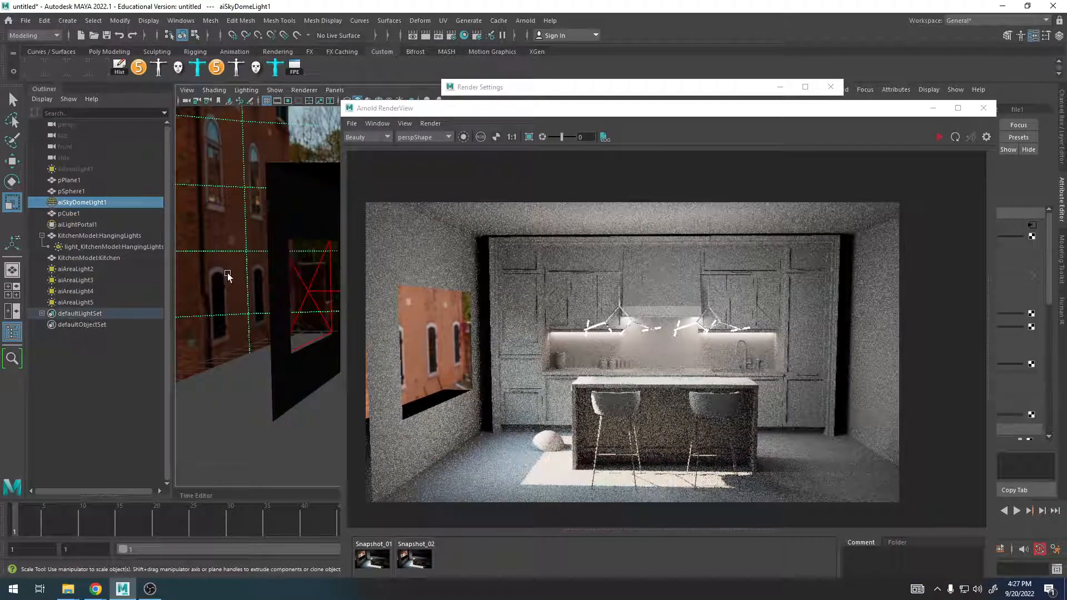
pyautogui.moveTo(701, 105); pyautogui.dragTo(395, 74)
pyautogui.scroll(-5, 871, 322)
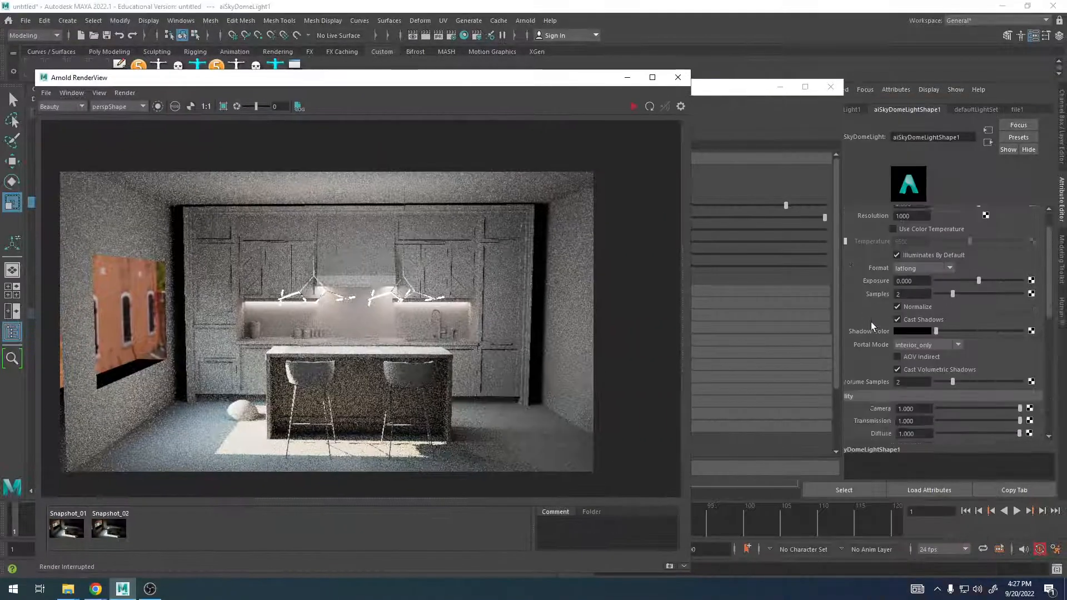
pyautogui.moveTo(993, 308); pyautogui.dragTo(925, 306)
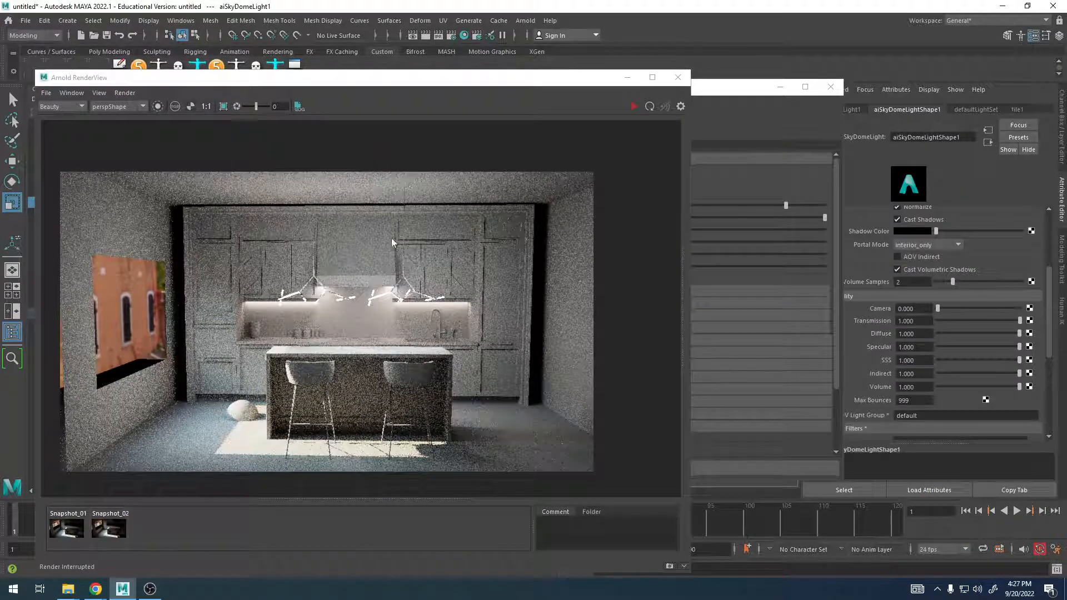
# Close the Render Settings and the Arnold RenderView to clear the perspective view
pyautogui.moveTo(385, 79); pyautogui.dragTo(558, 85)
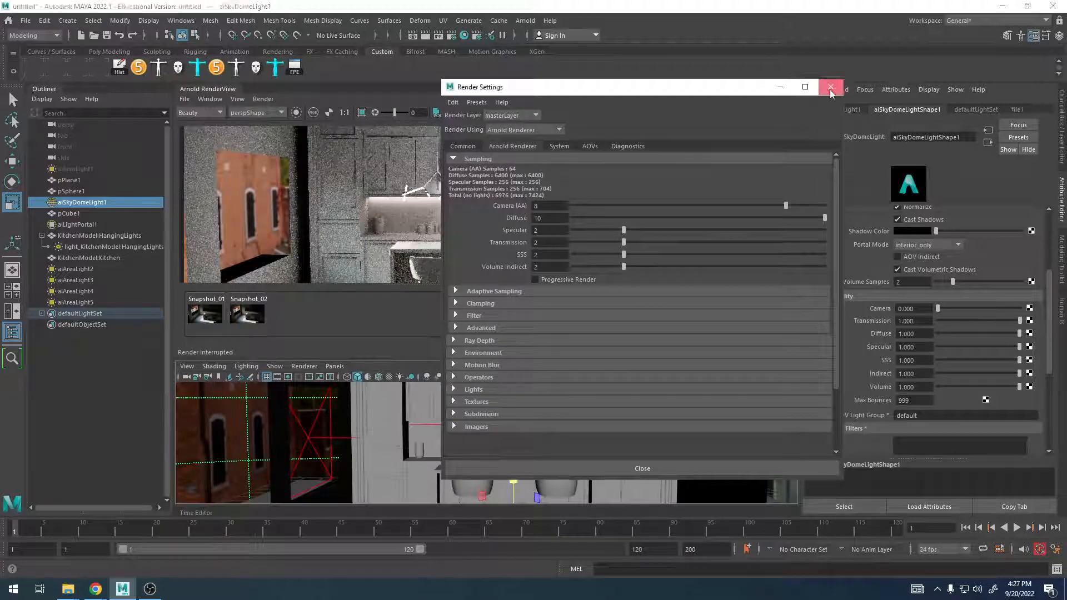
pyautogui.click(830, 87)
pyautogui.rightClick(221, 88)
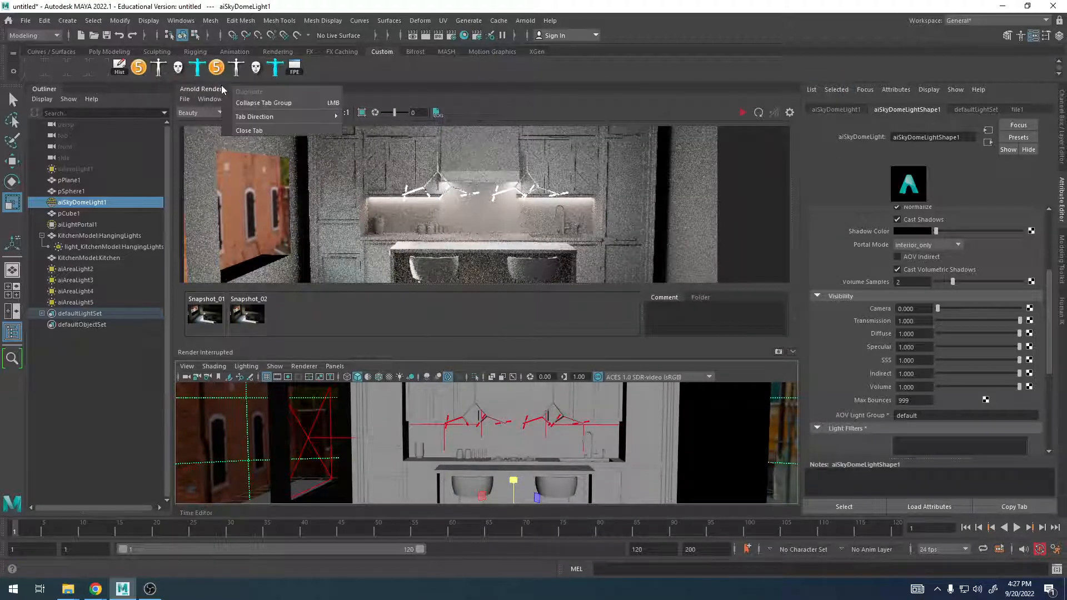
pyautogui.click(249, 130)
# Delete the sphere on the floor beside the kitchen island
pyautogui.click(409, 377)
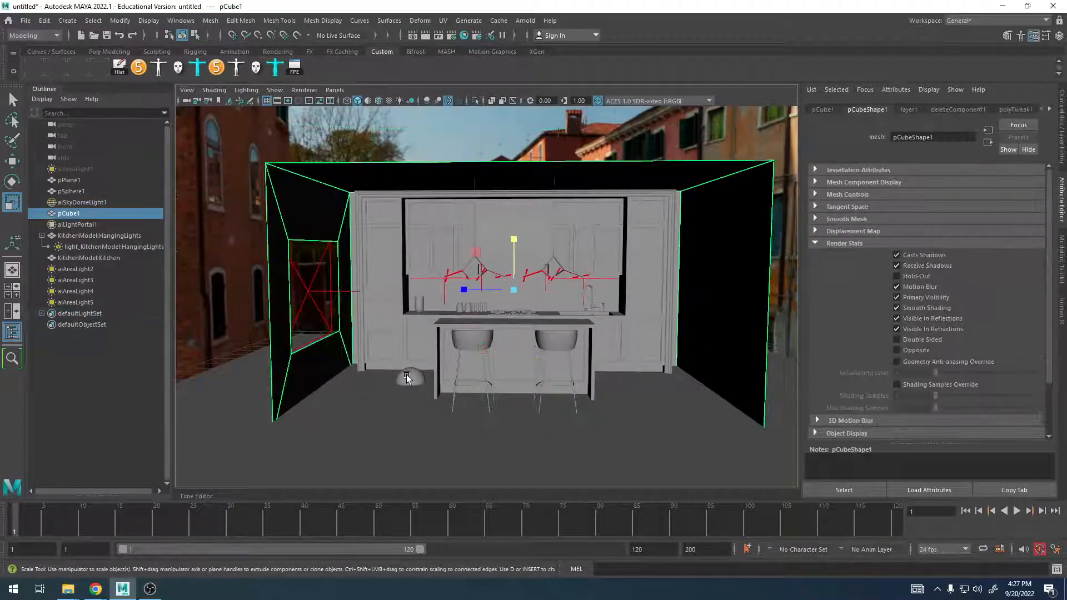
pyautogui.moveTo(412, 375); pyautogui.dragTo(403, 387)
pyautogui.keyDown('ctrl'); pyautogui.click(409, 459); pyautogui.keyUp('ctrl')
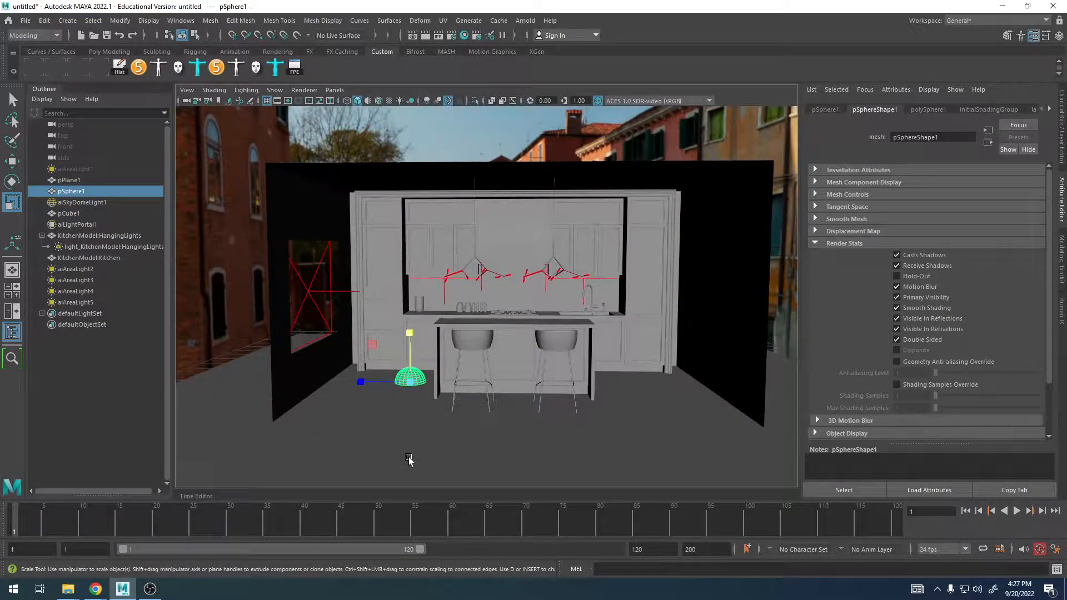
pyautogui.press('Delete')
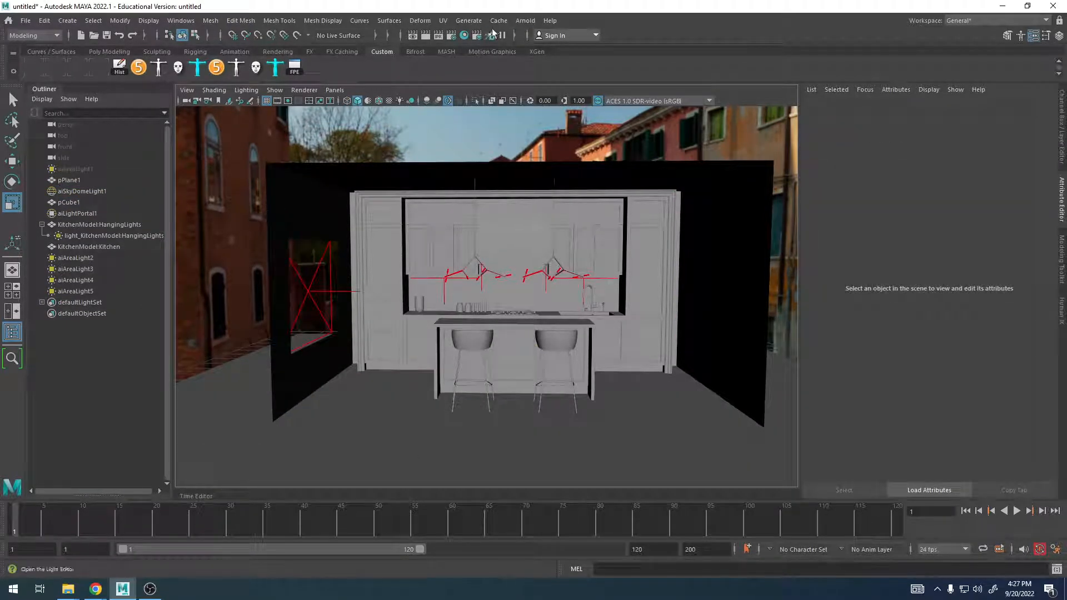
# Reopen the Arnold RenderView, undock it as a floating window and enlarge it to fit the whole render
pyautogui.click(525, 20)
pyautogui.click(562, 52)
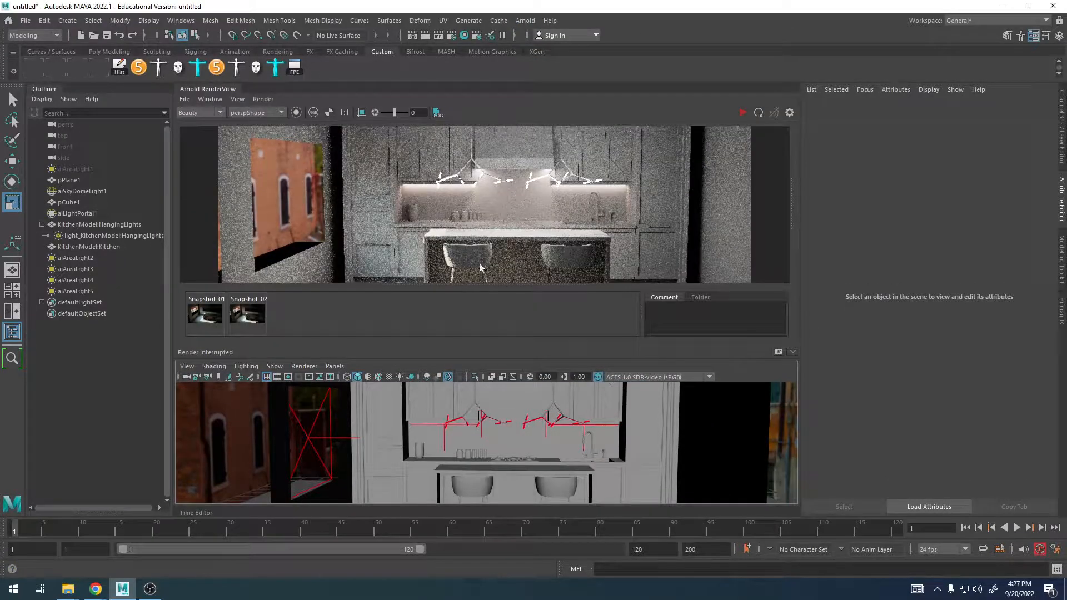
pyautogui.moveTo(207, 90); pyautogui.dragTo(232, 111)
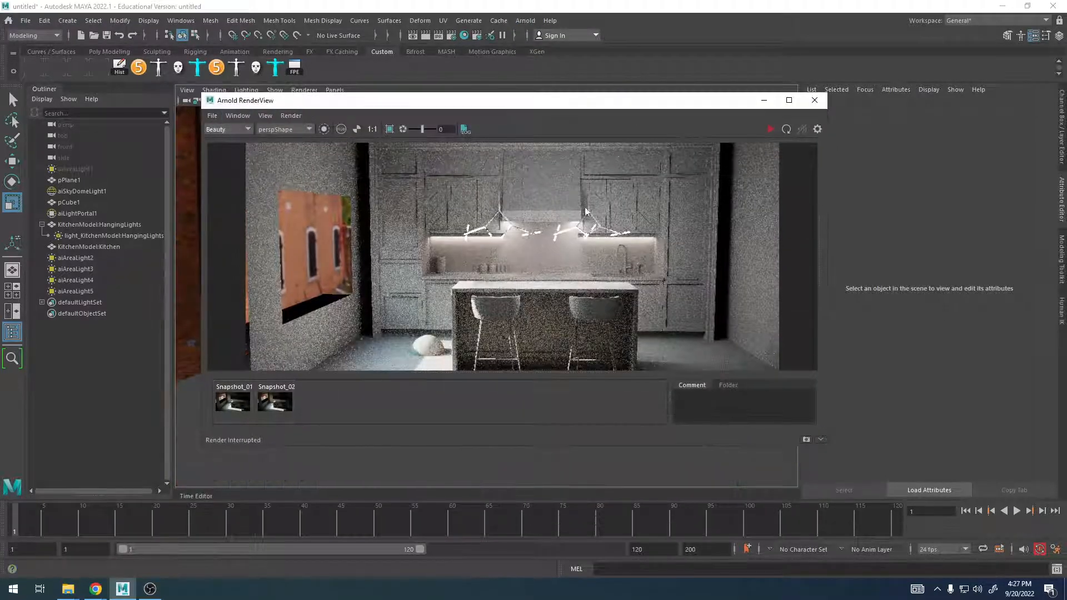
pyautogui.moveTo(196, 446); pyautogui.dragTo(111, 548)
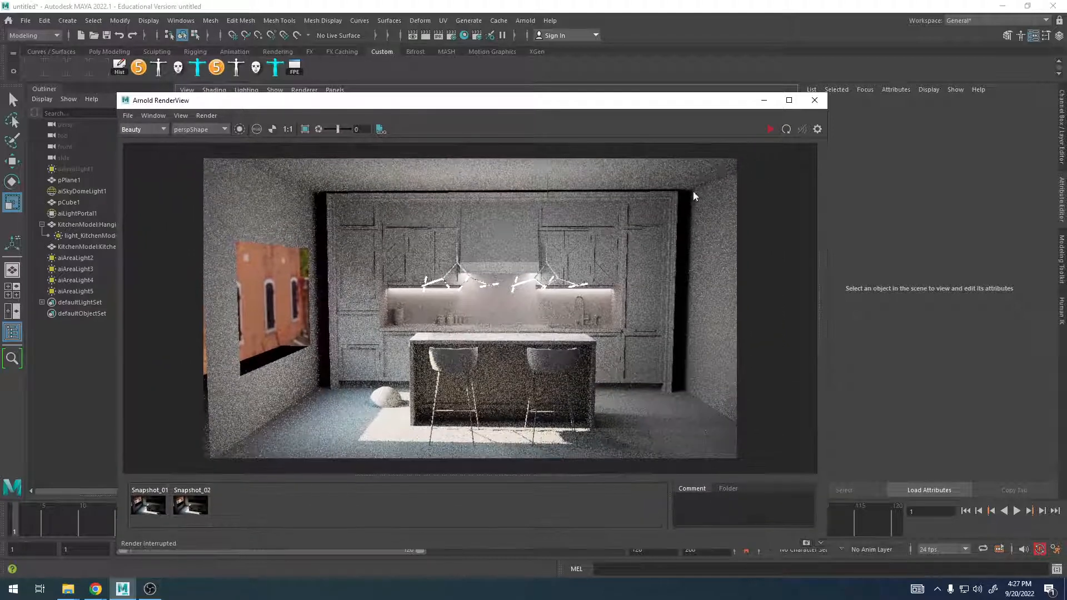
# Start the live Arnold render and frame the kitchen more closely on the cabinets and island, keeping part of the side window in view
pyautogui.click(770, 129)
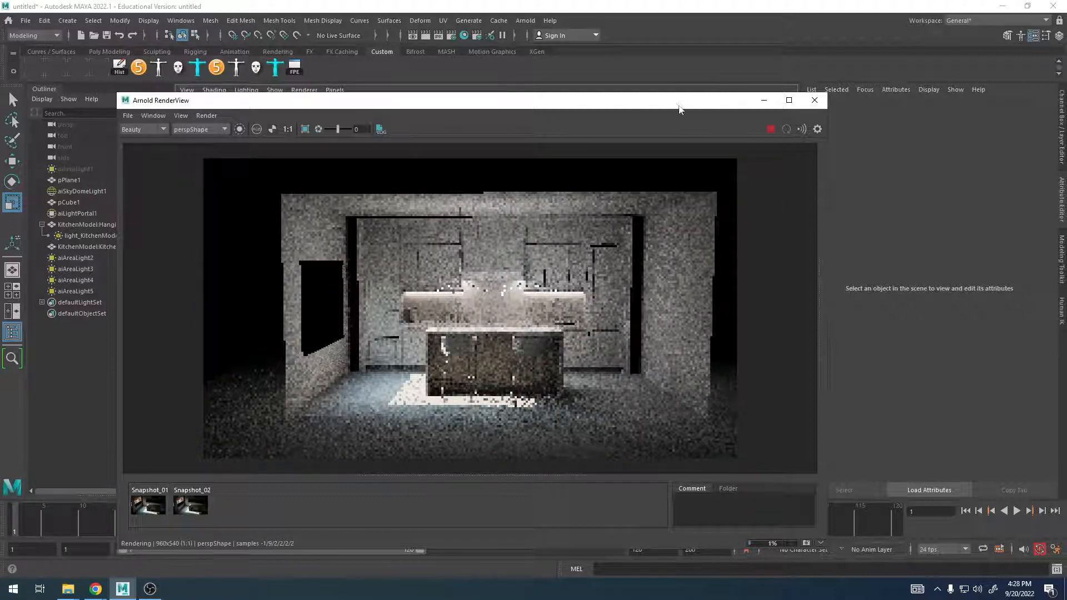
pyautogui.moveTo(679, 103); pyautogui.dragTo(961, 100)
pyautogui.scroll(1, 327, 294)
pyautogui.keyDown('alt'); pyautogui.moveTo(328, 295); pyautogui.dragTo(435, 294, button='right'); pyautogui.keyUp('alt')
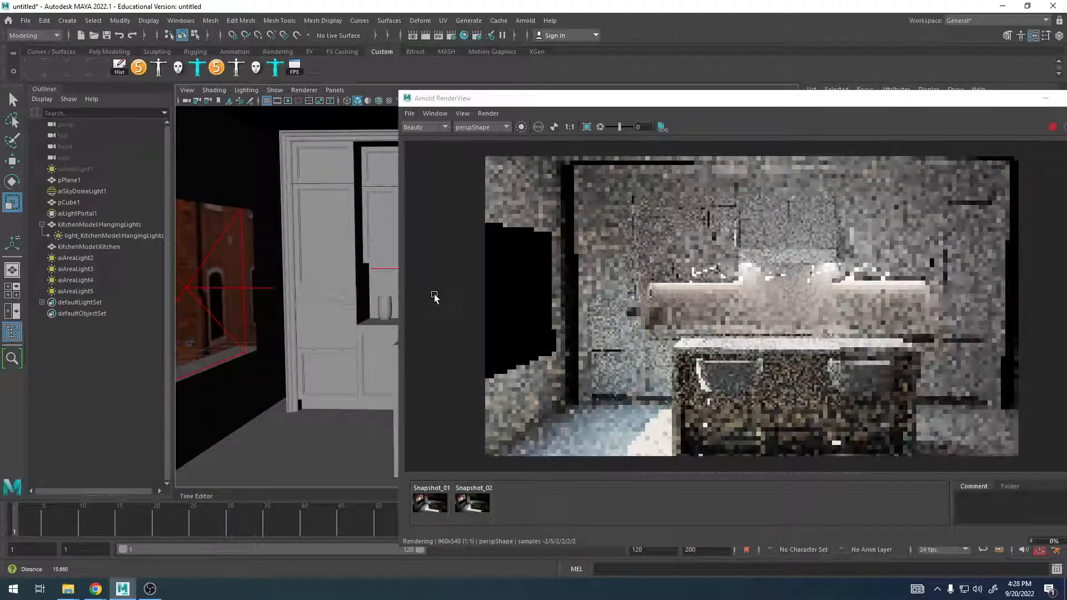
pyautogui.keyDown('alt'); pyautogui.moveTo(325, 283); pyautogui.dragTo(323, 283, button='middle'); pyautogui.keyUp('alt')
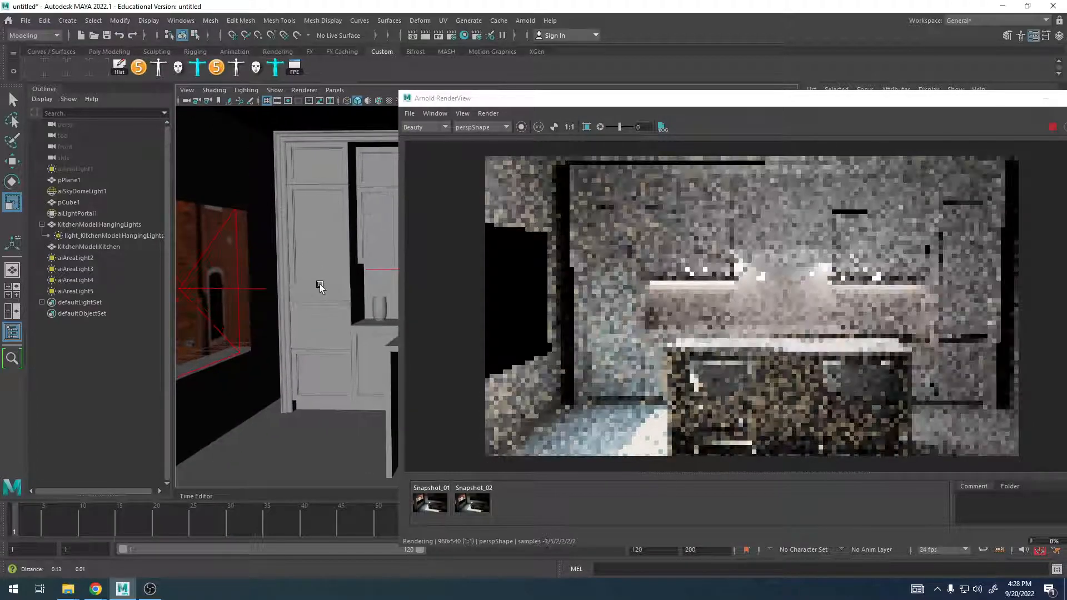
pyautogui.moveTo(810, 104); pyautogui.dragTo(563, 98)
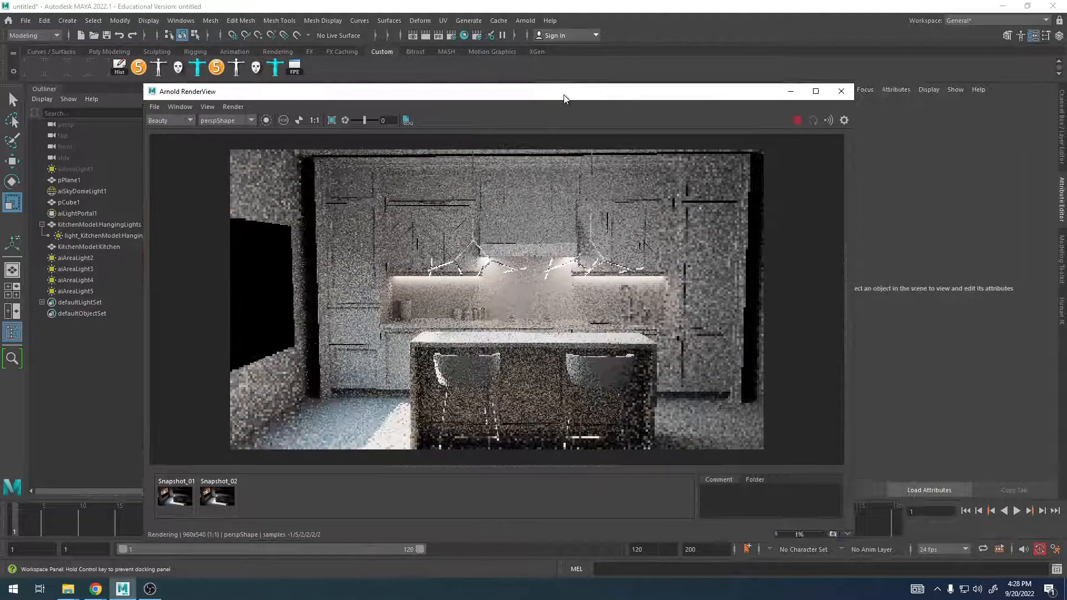